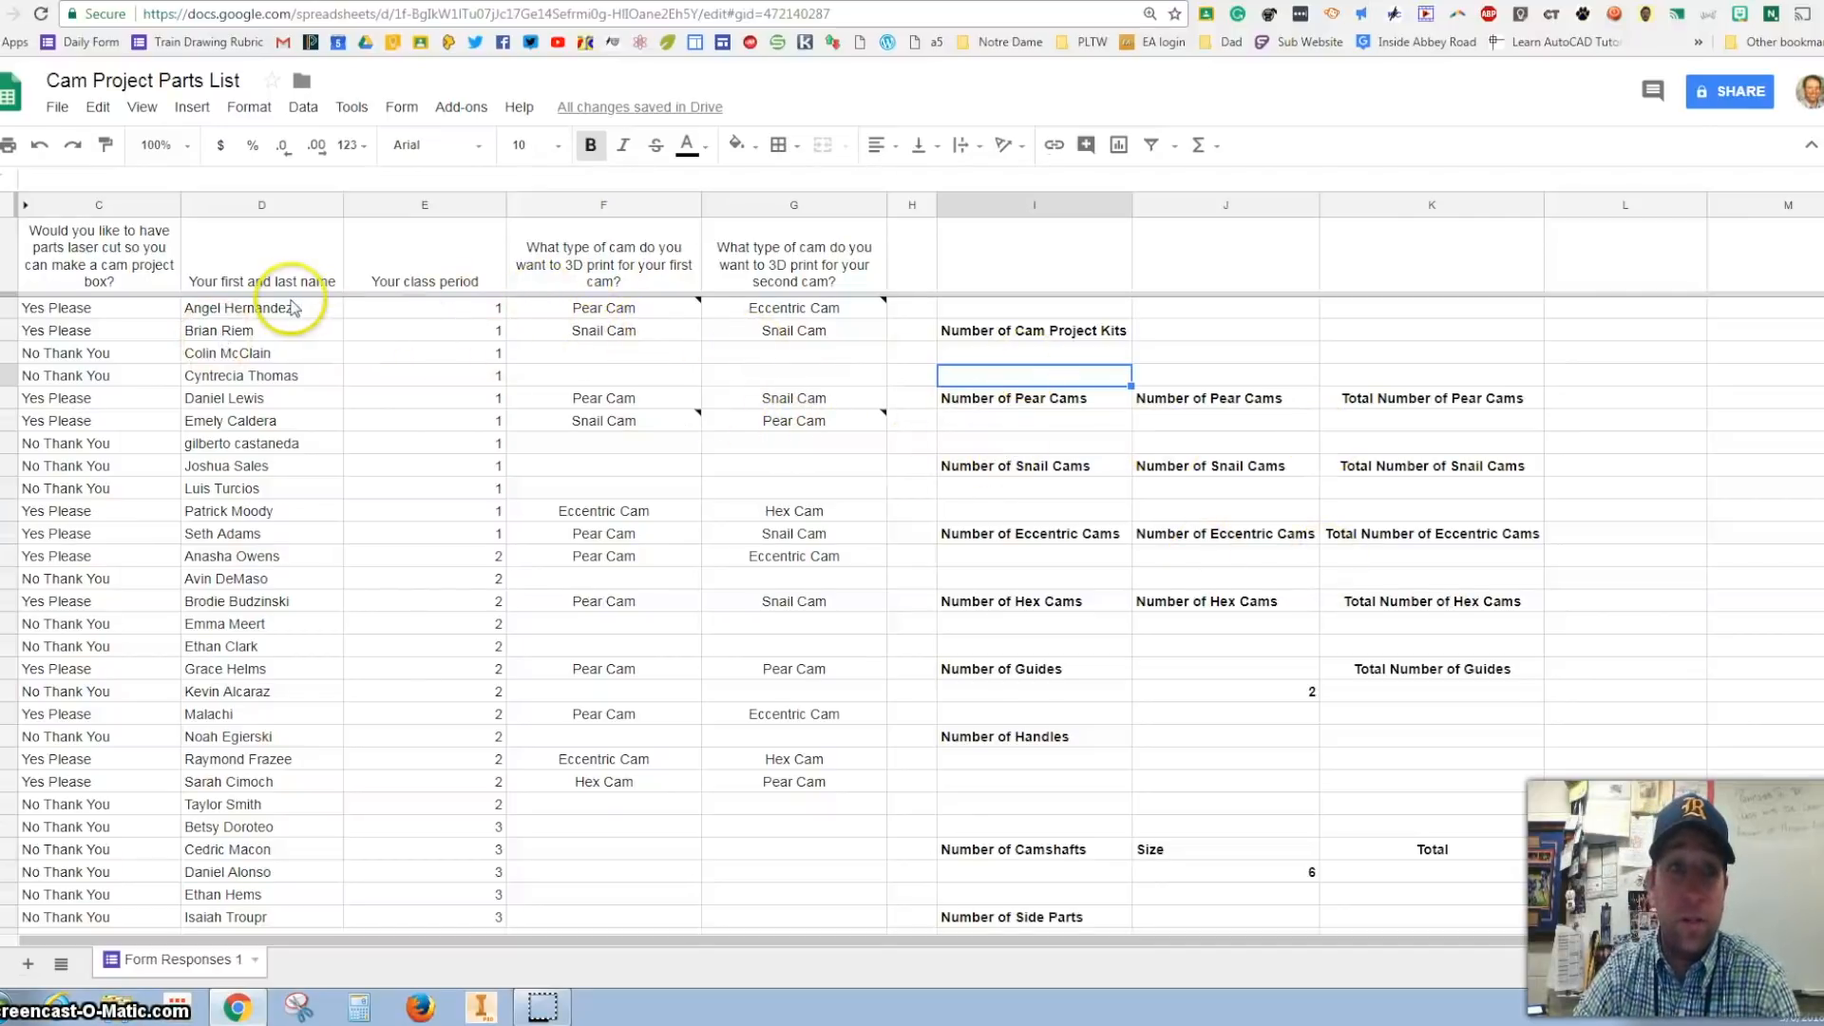
# - Create a conditional formatting rule on column C for cells whose text is exactly "Yes Please"
pyautogui.click(86, 204)
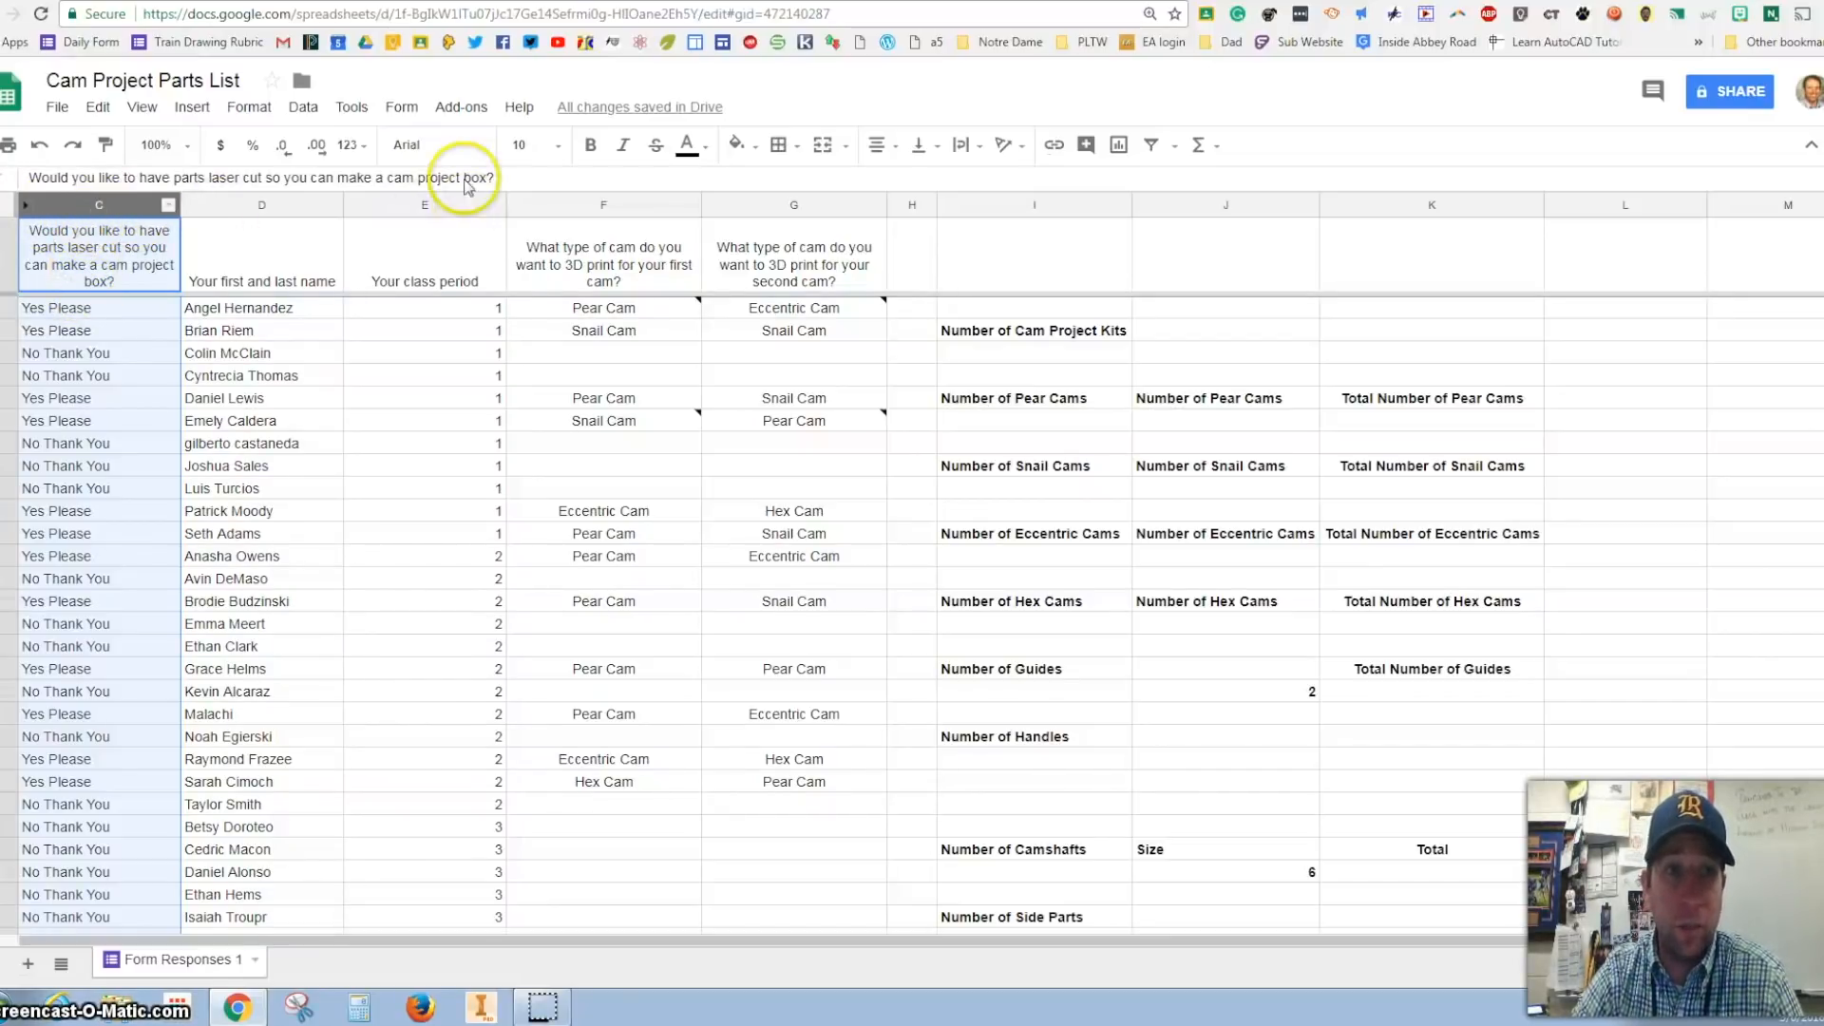
pyautogui.click(247, 108)
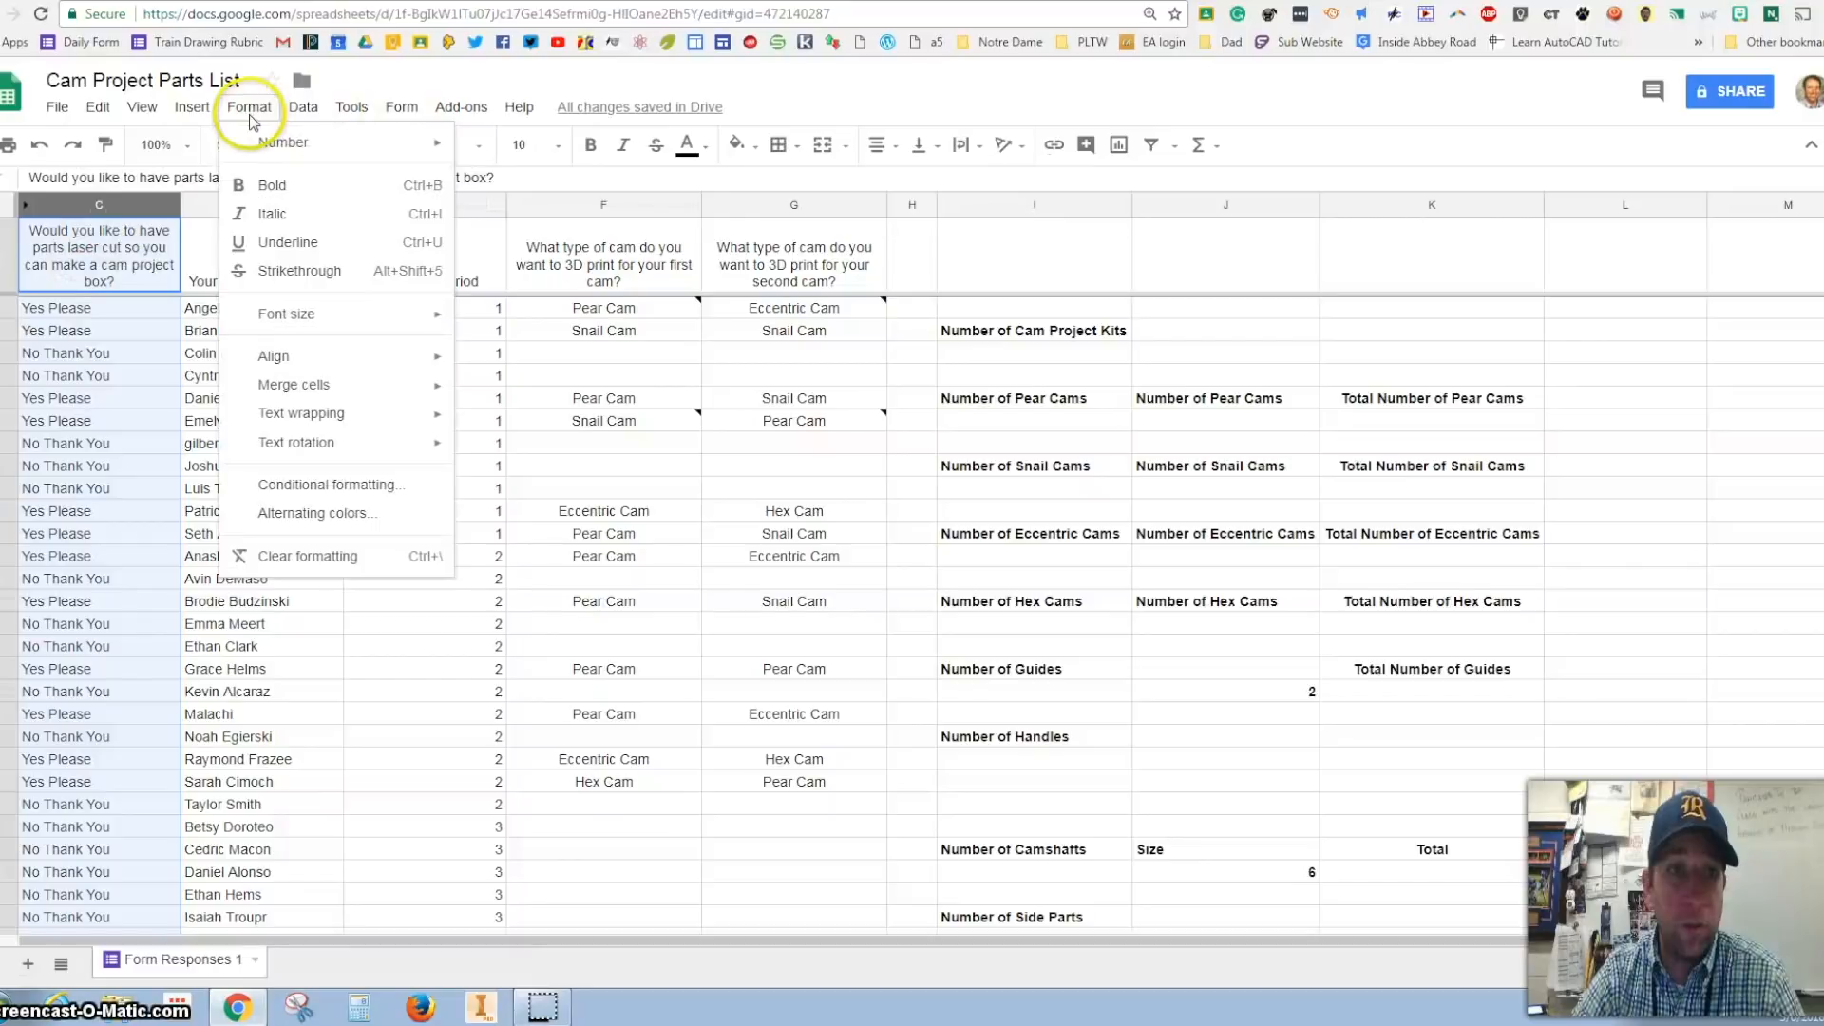
pyautogui.click(304, 484)
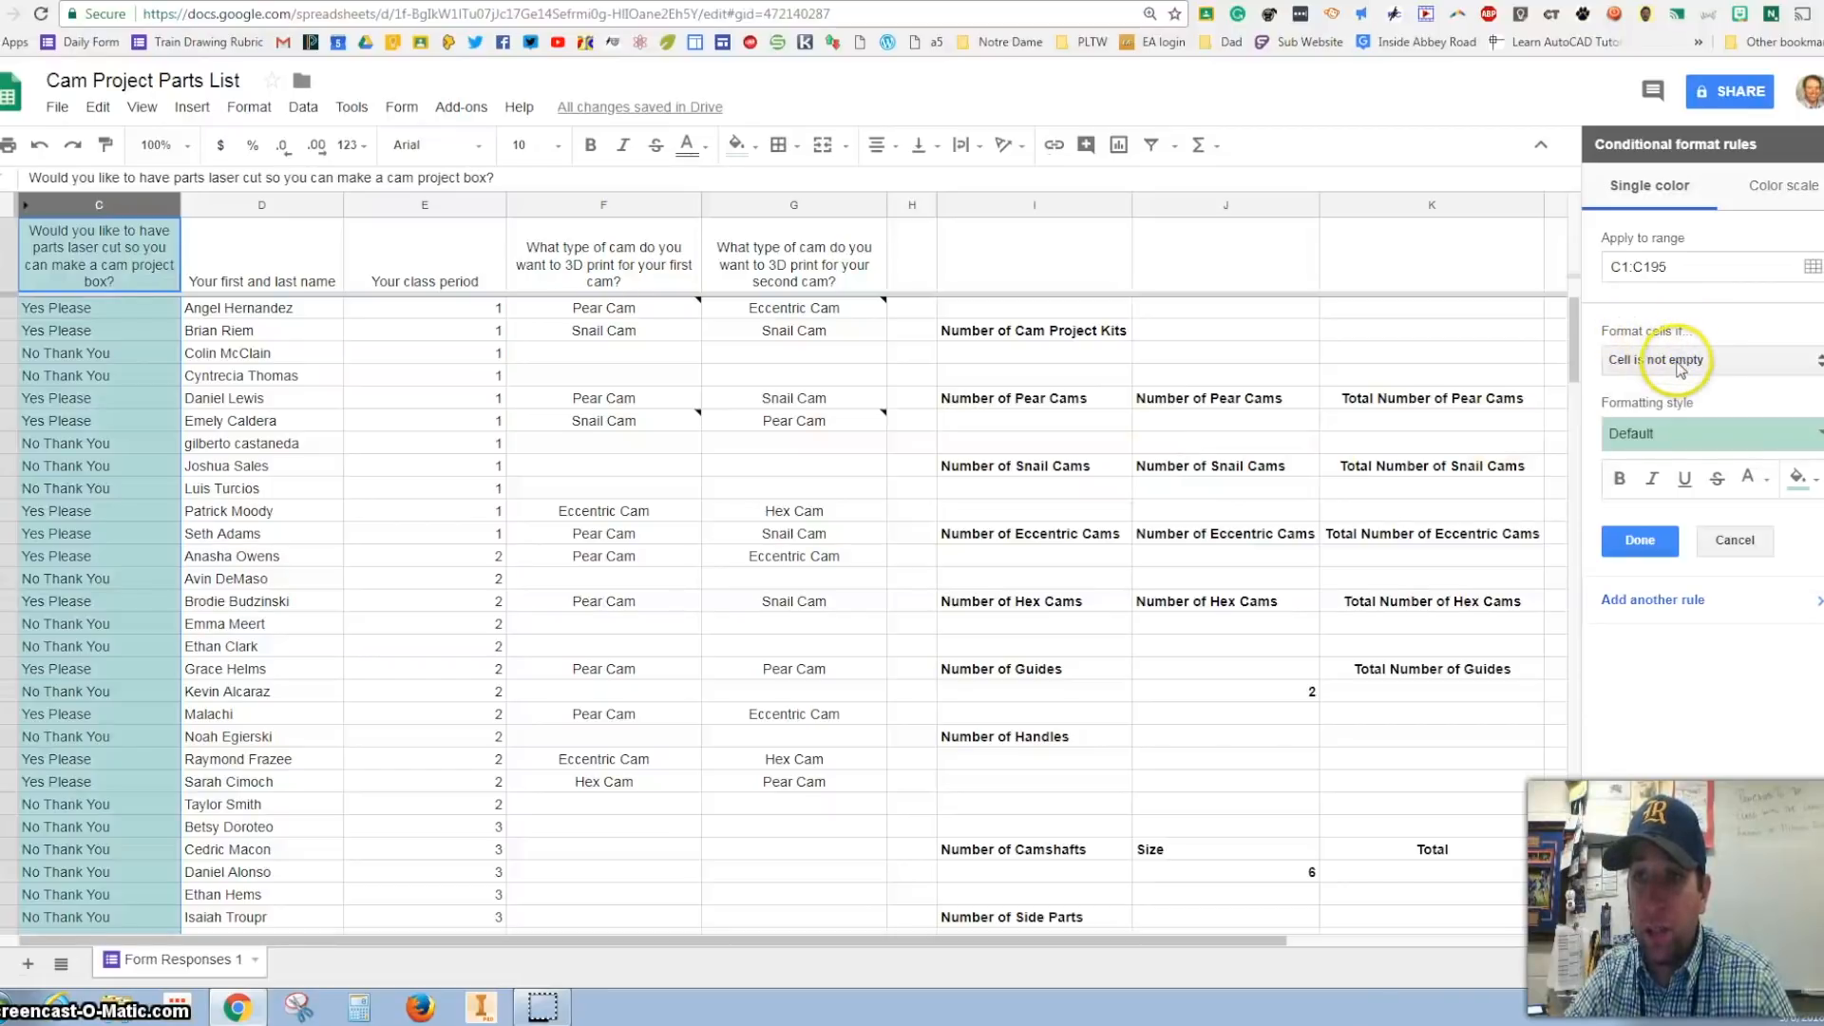
pyautogui.click(1687, 358)
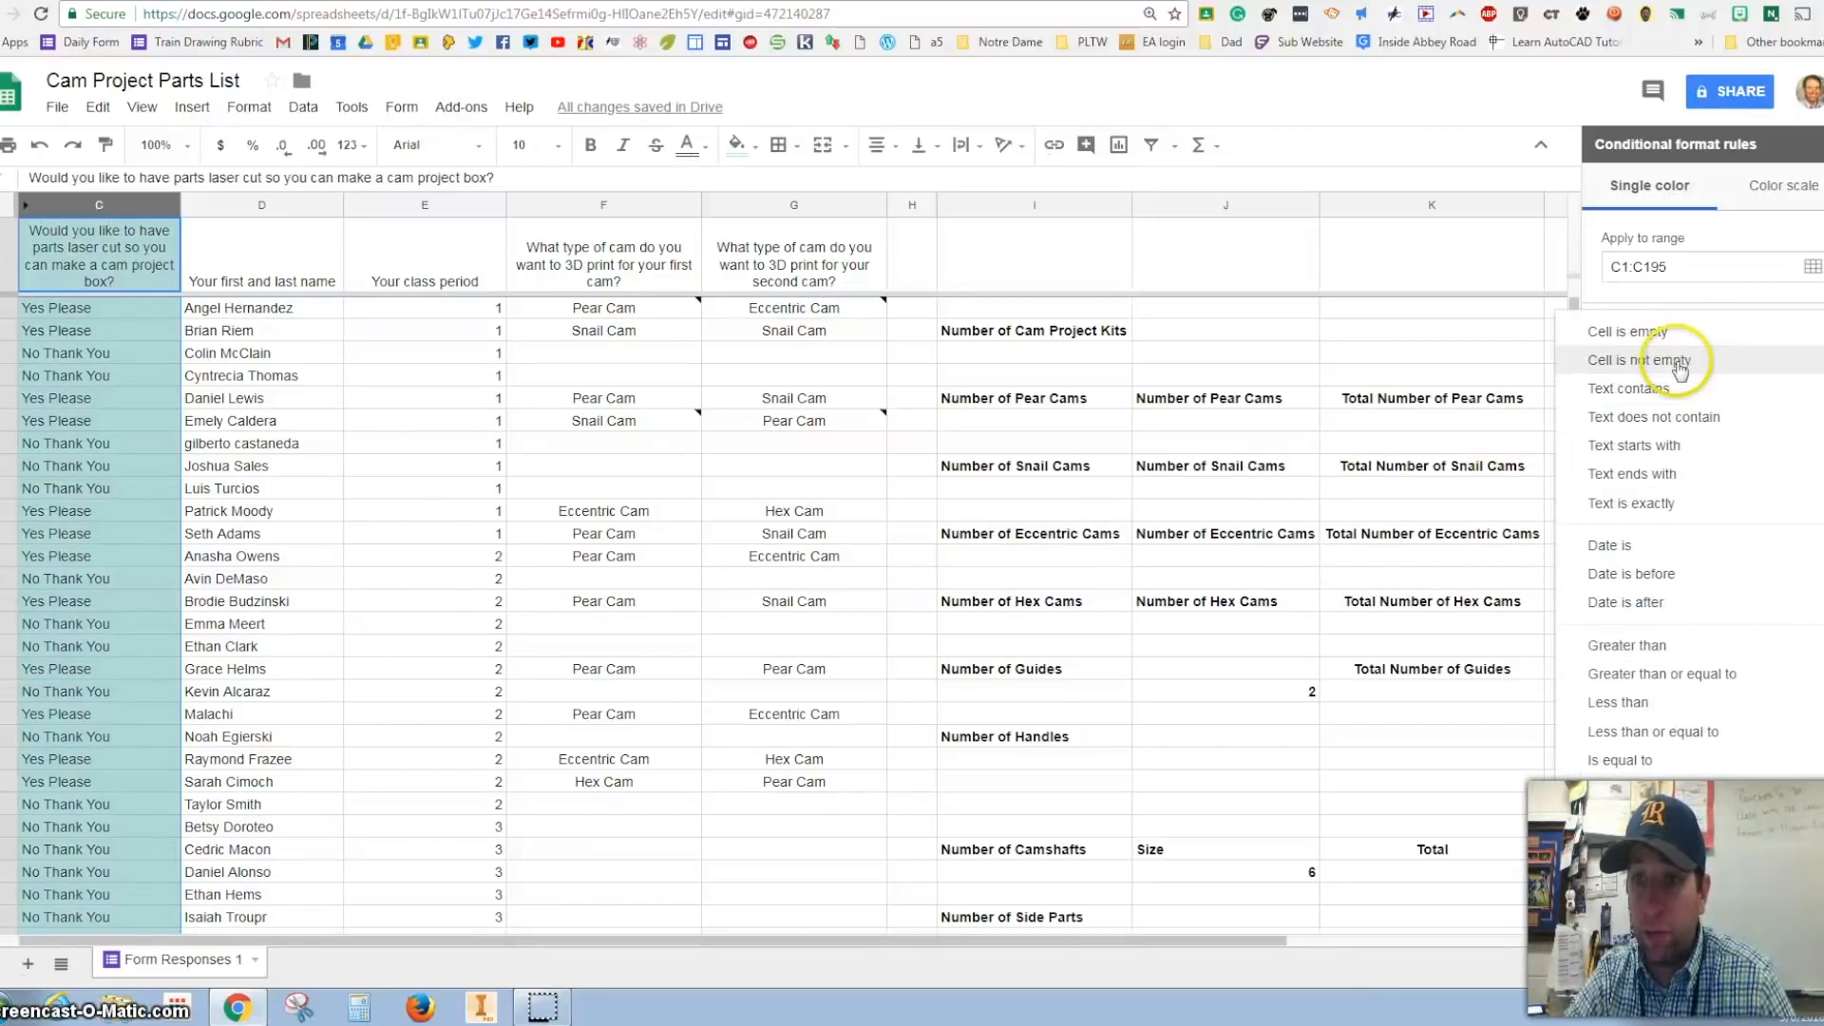
pyautogui.click(1674, 503)
pyautogui.click(1680, 399)
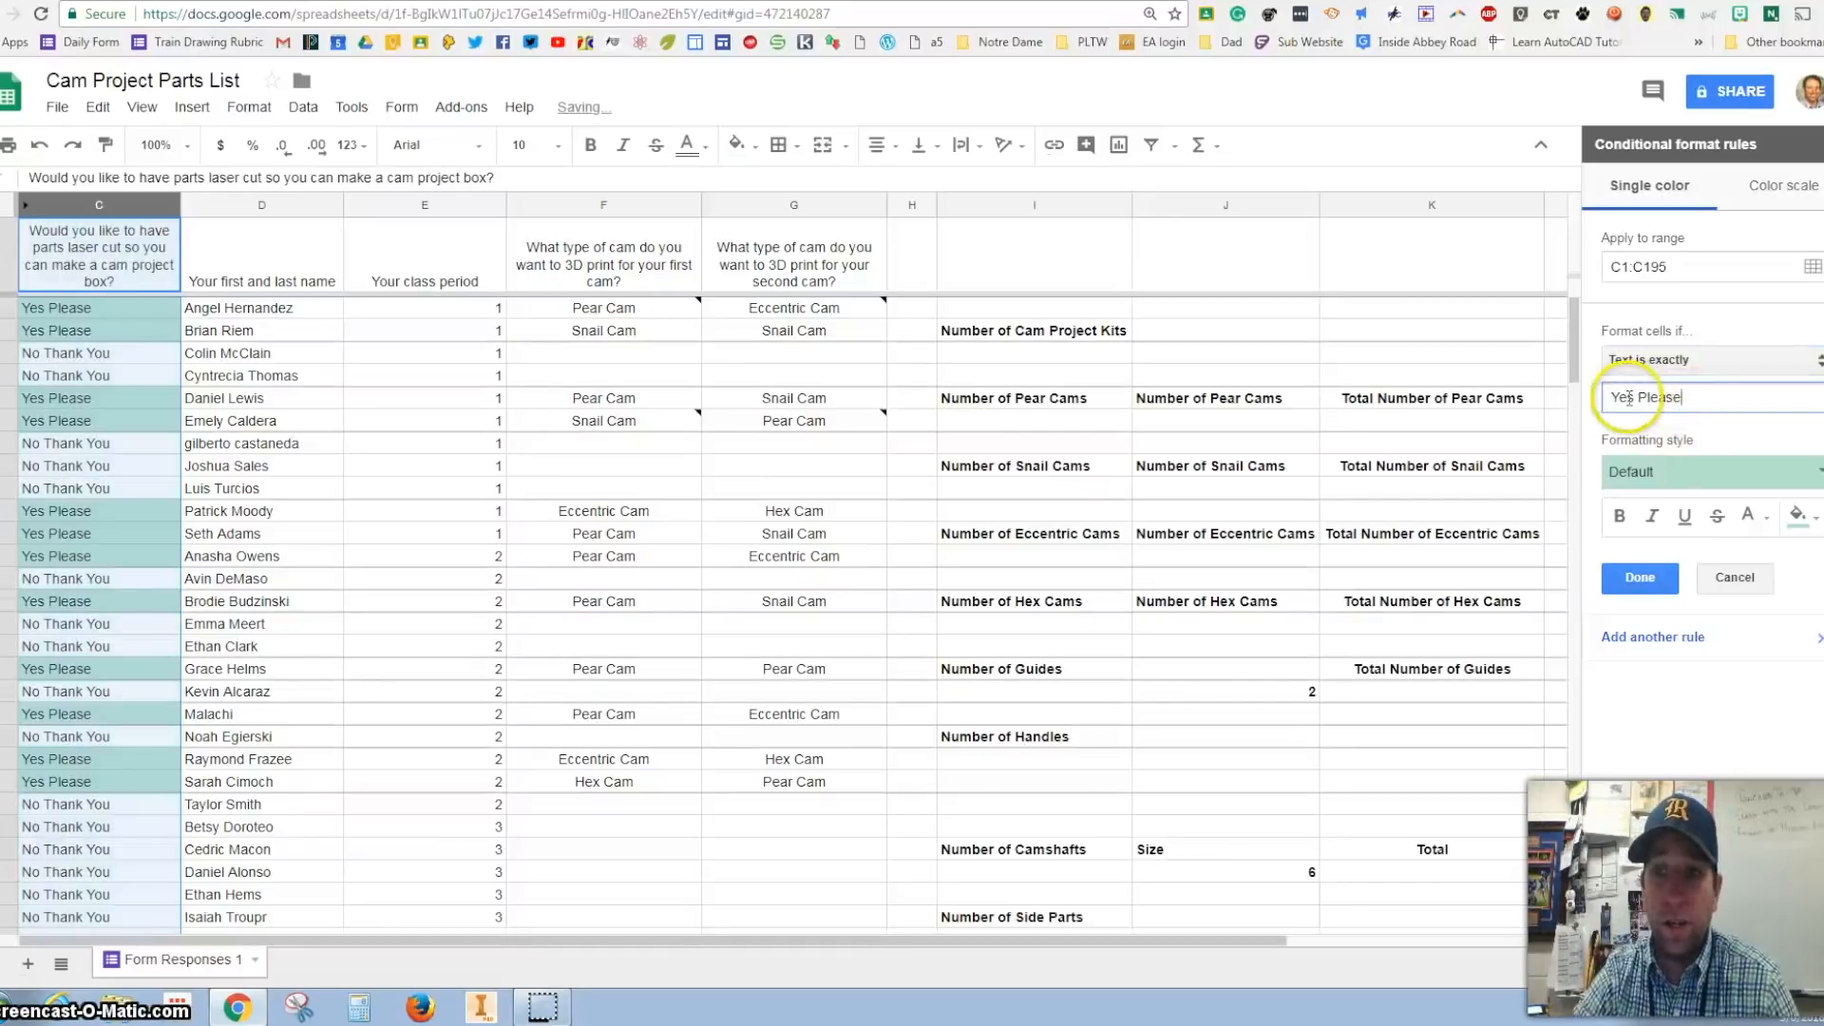
# - Give the "Yes Please" rule a bright green fill, save it and close the conditional formatting rules
pyautogui.click(1800, 518)
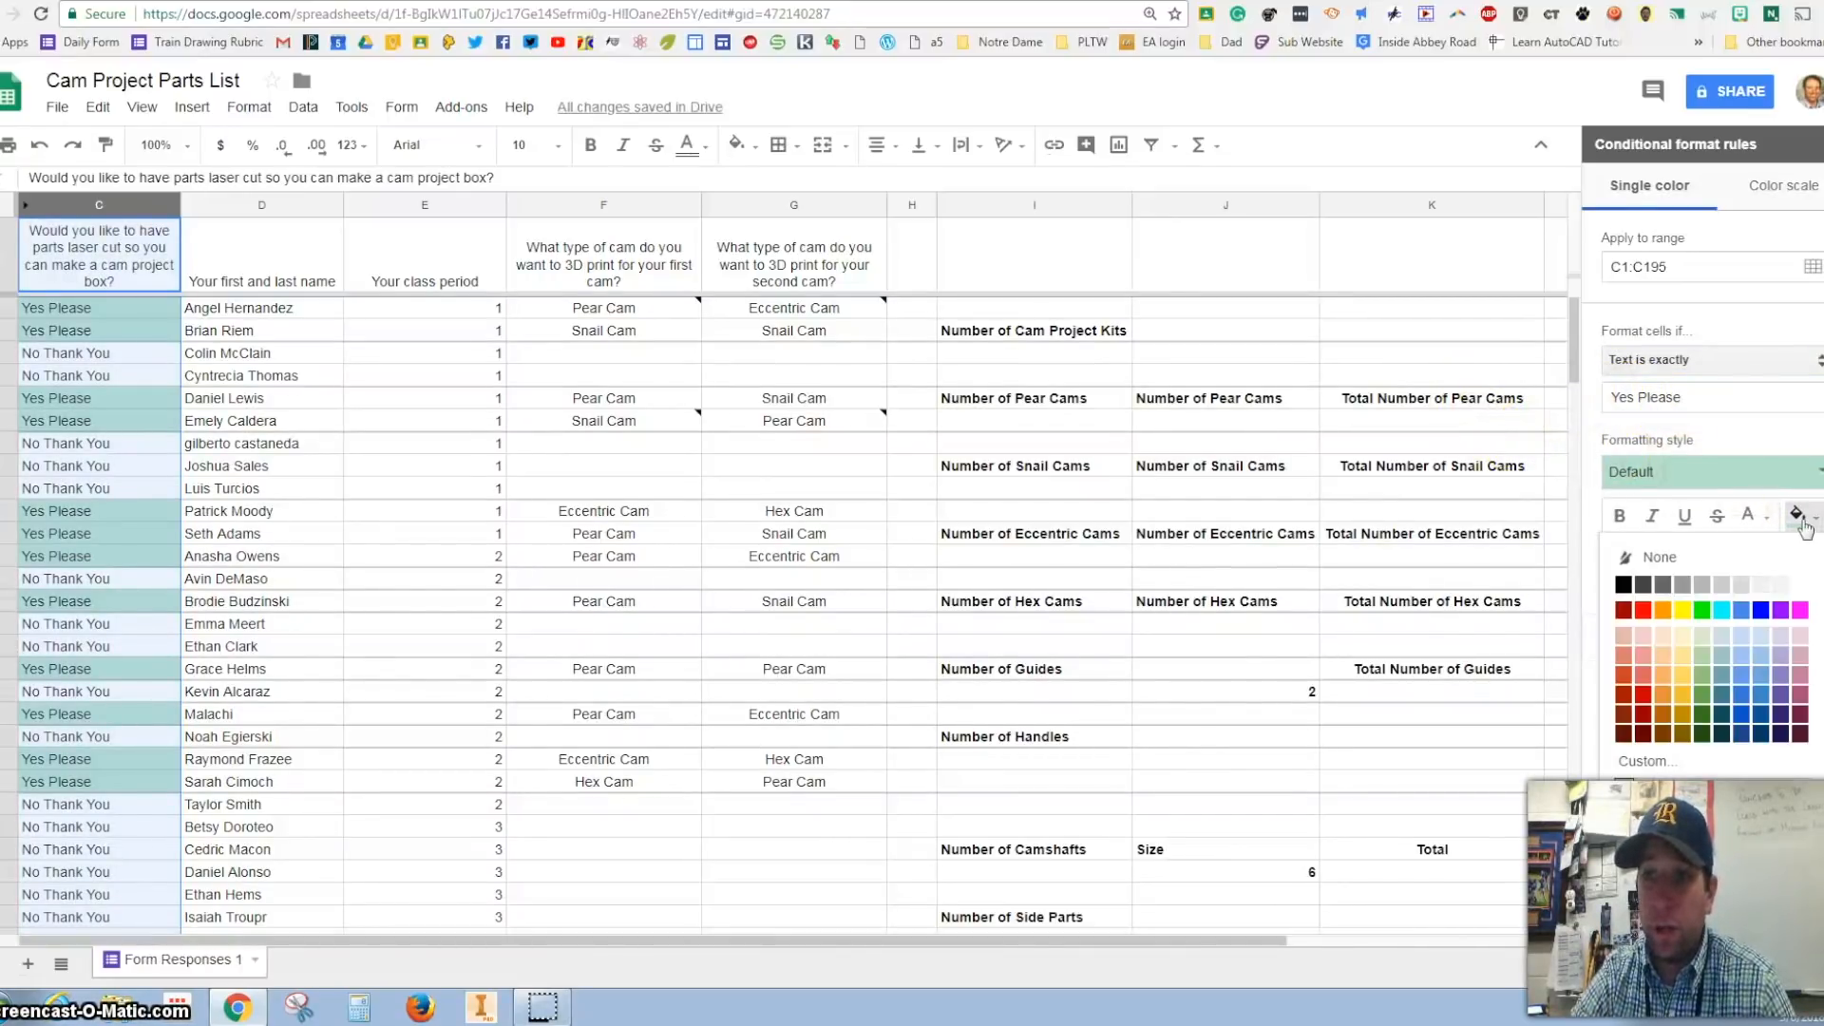
pyautogui.click(1701, 612)
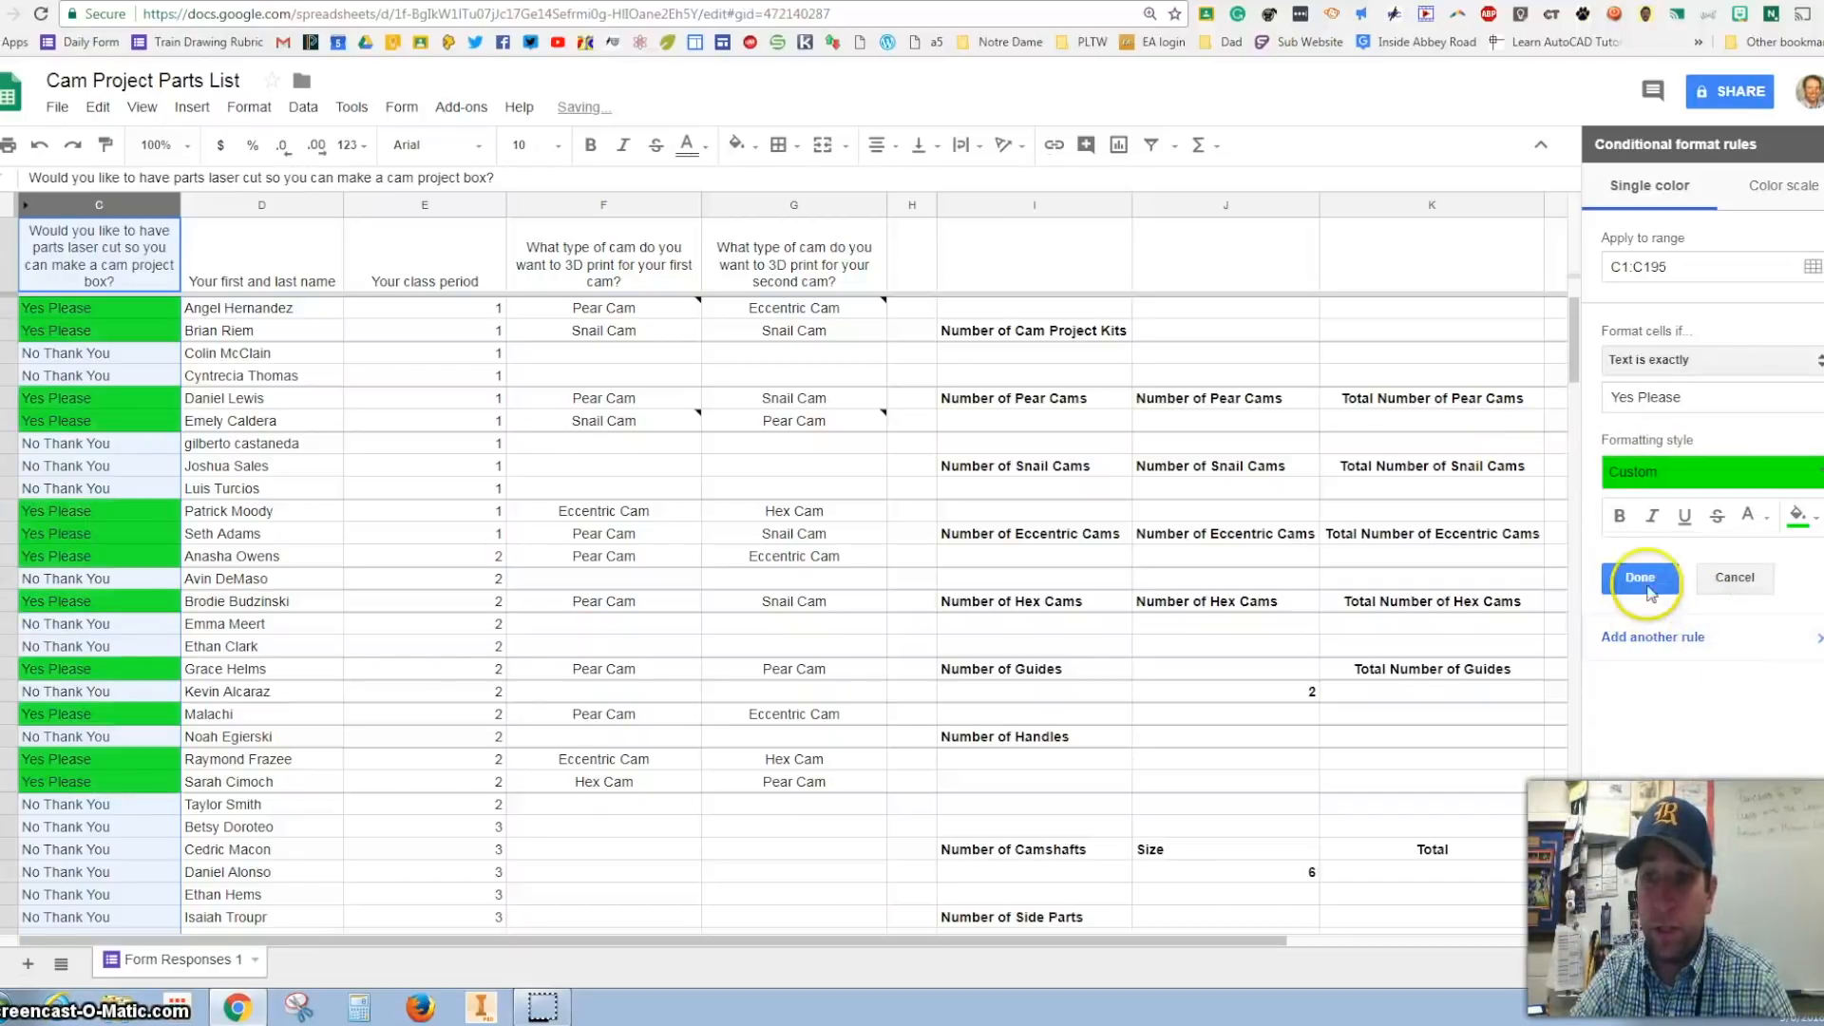
pyautogui.click(1640, 579)
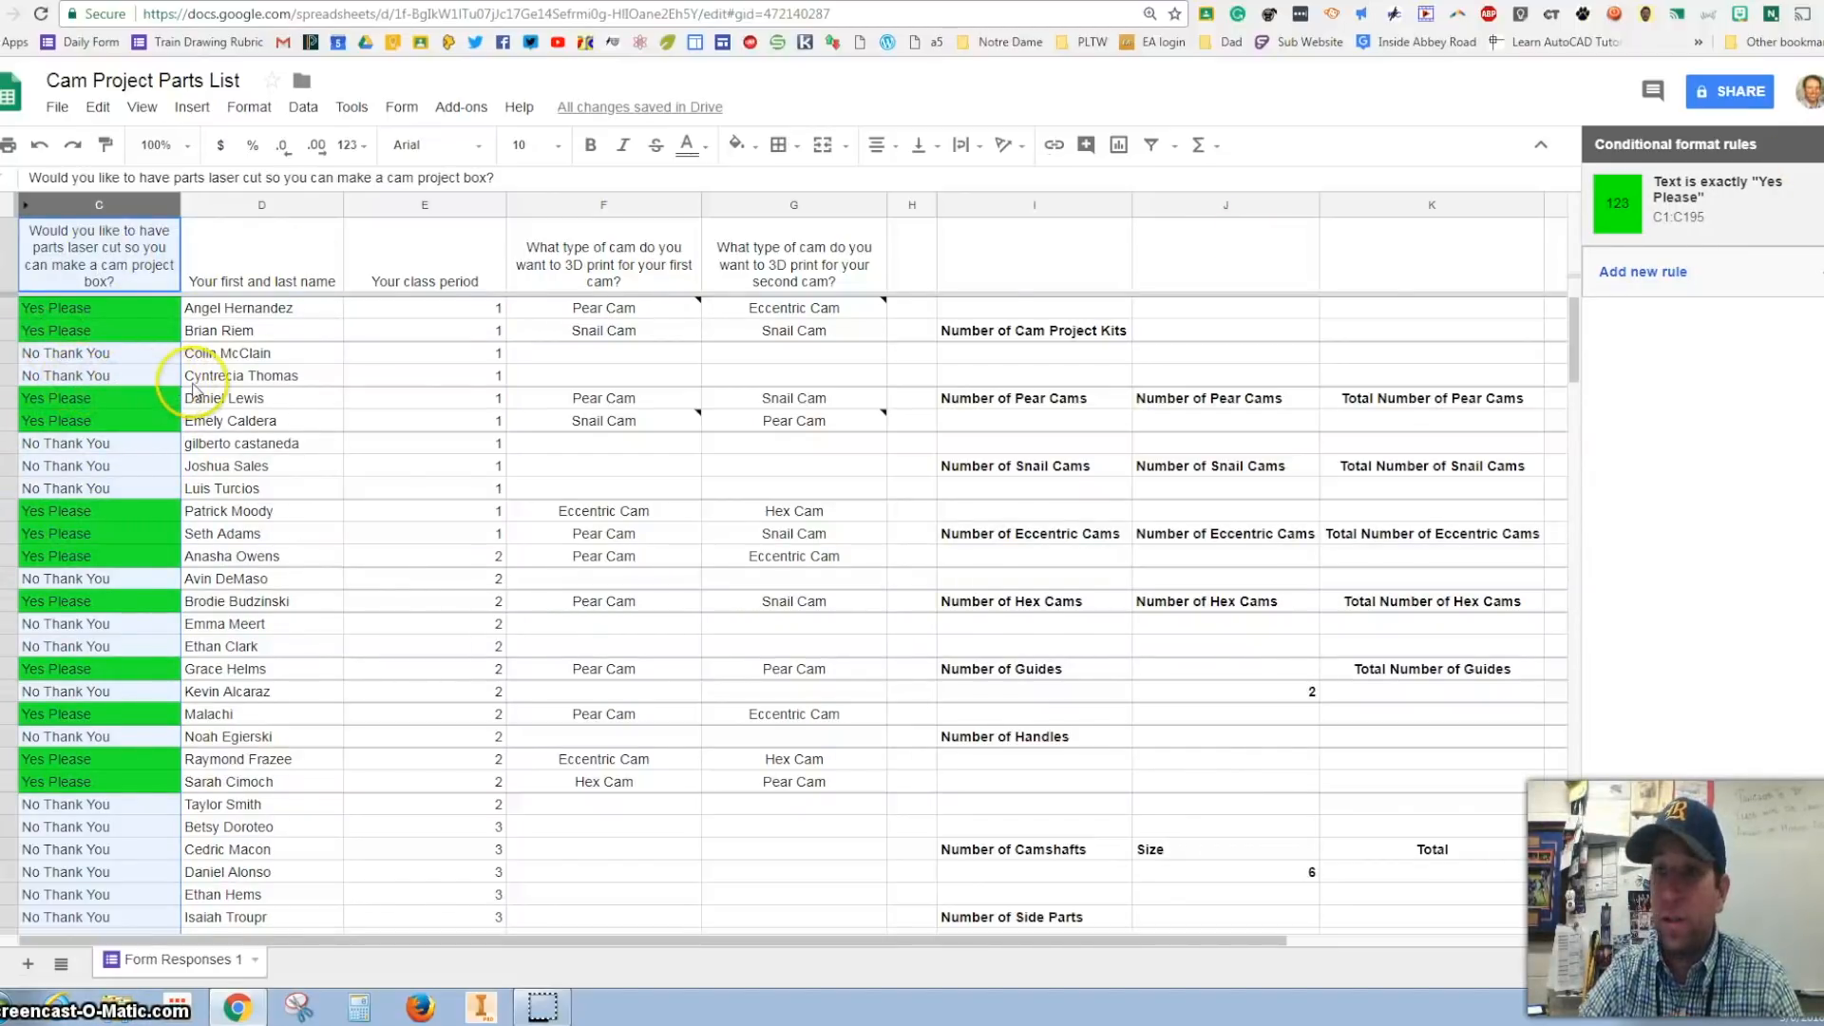
pyautogui.click(1811, 144)
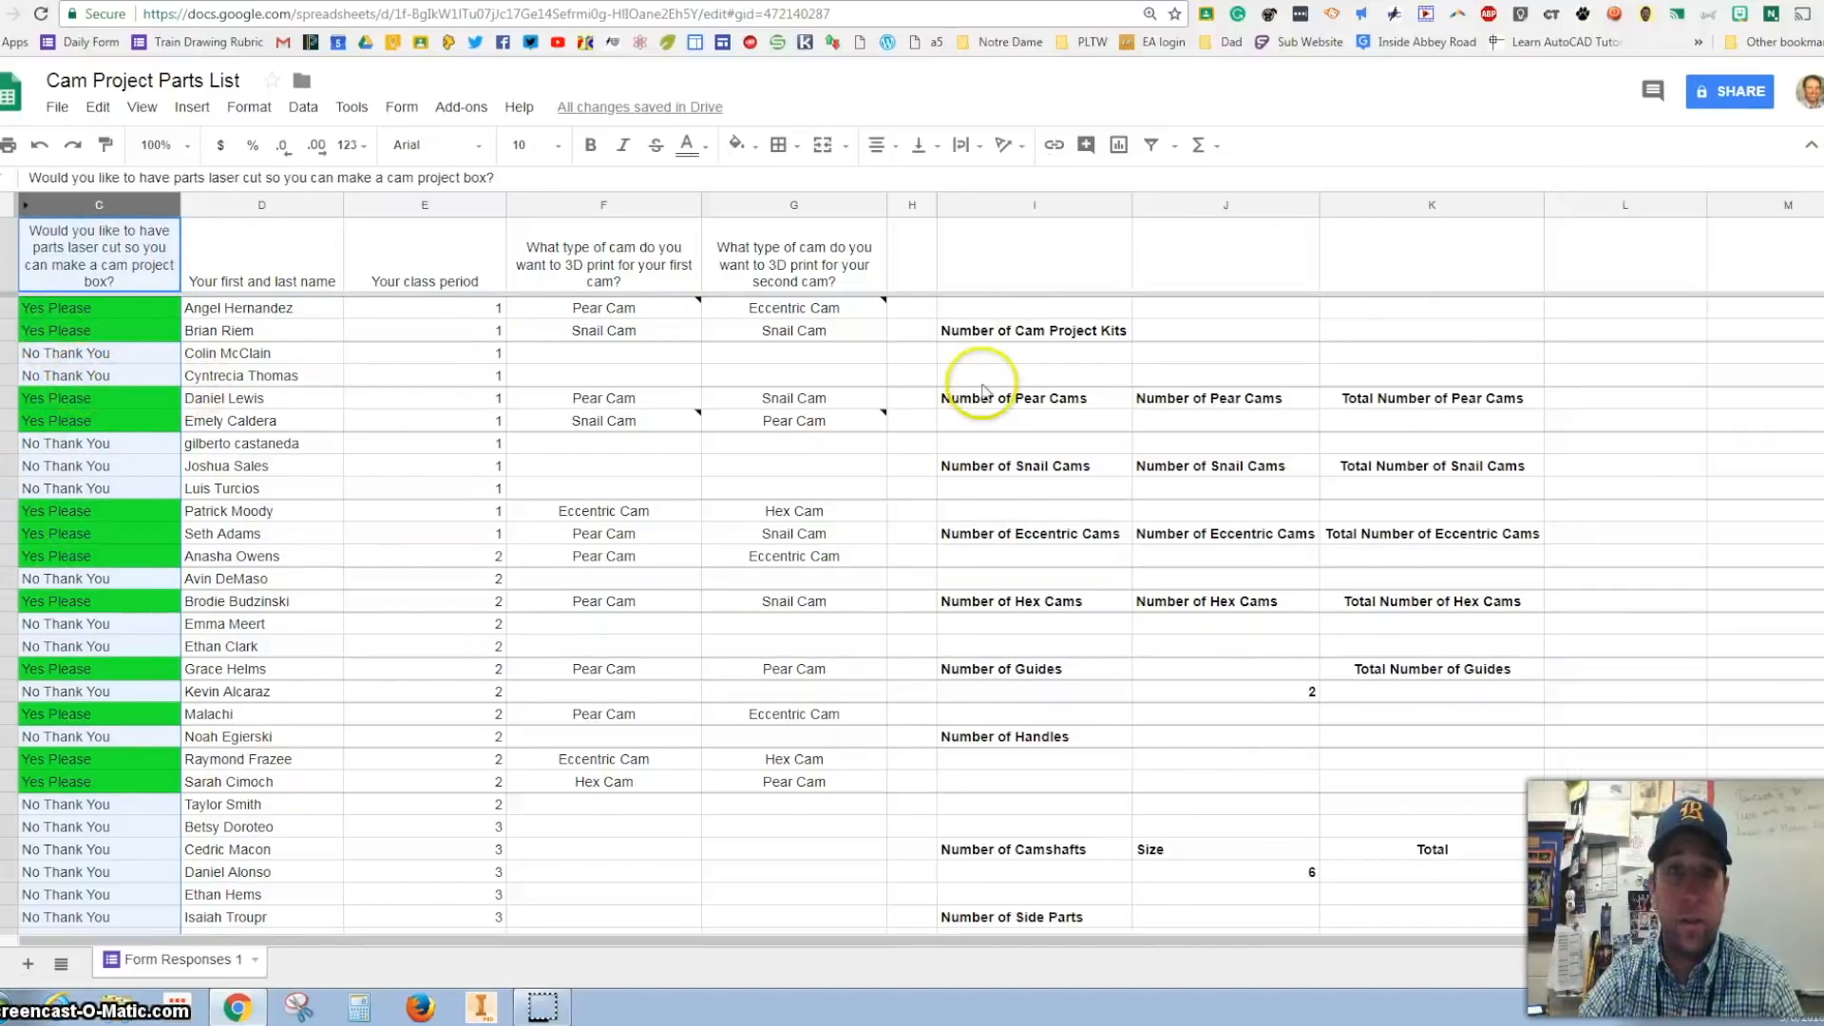
# - Review the highlighted column C responses and the cam choices through the end of the student list
pyautogui.scroll(-20, 76, 380)
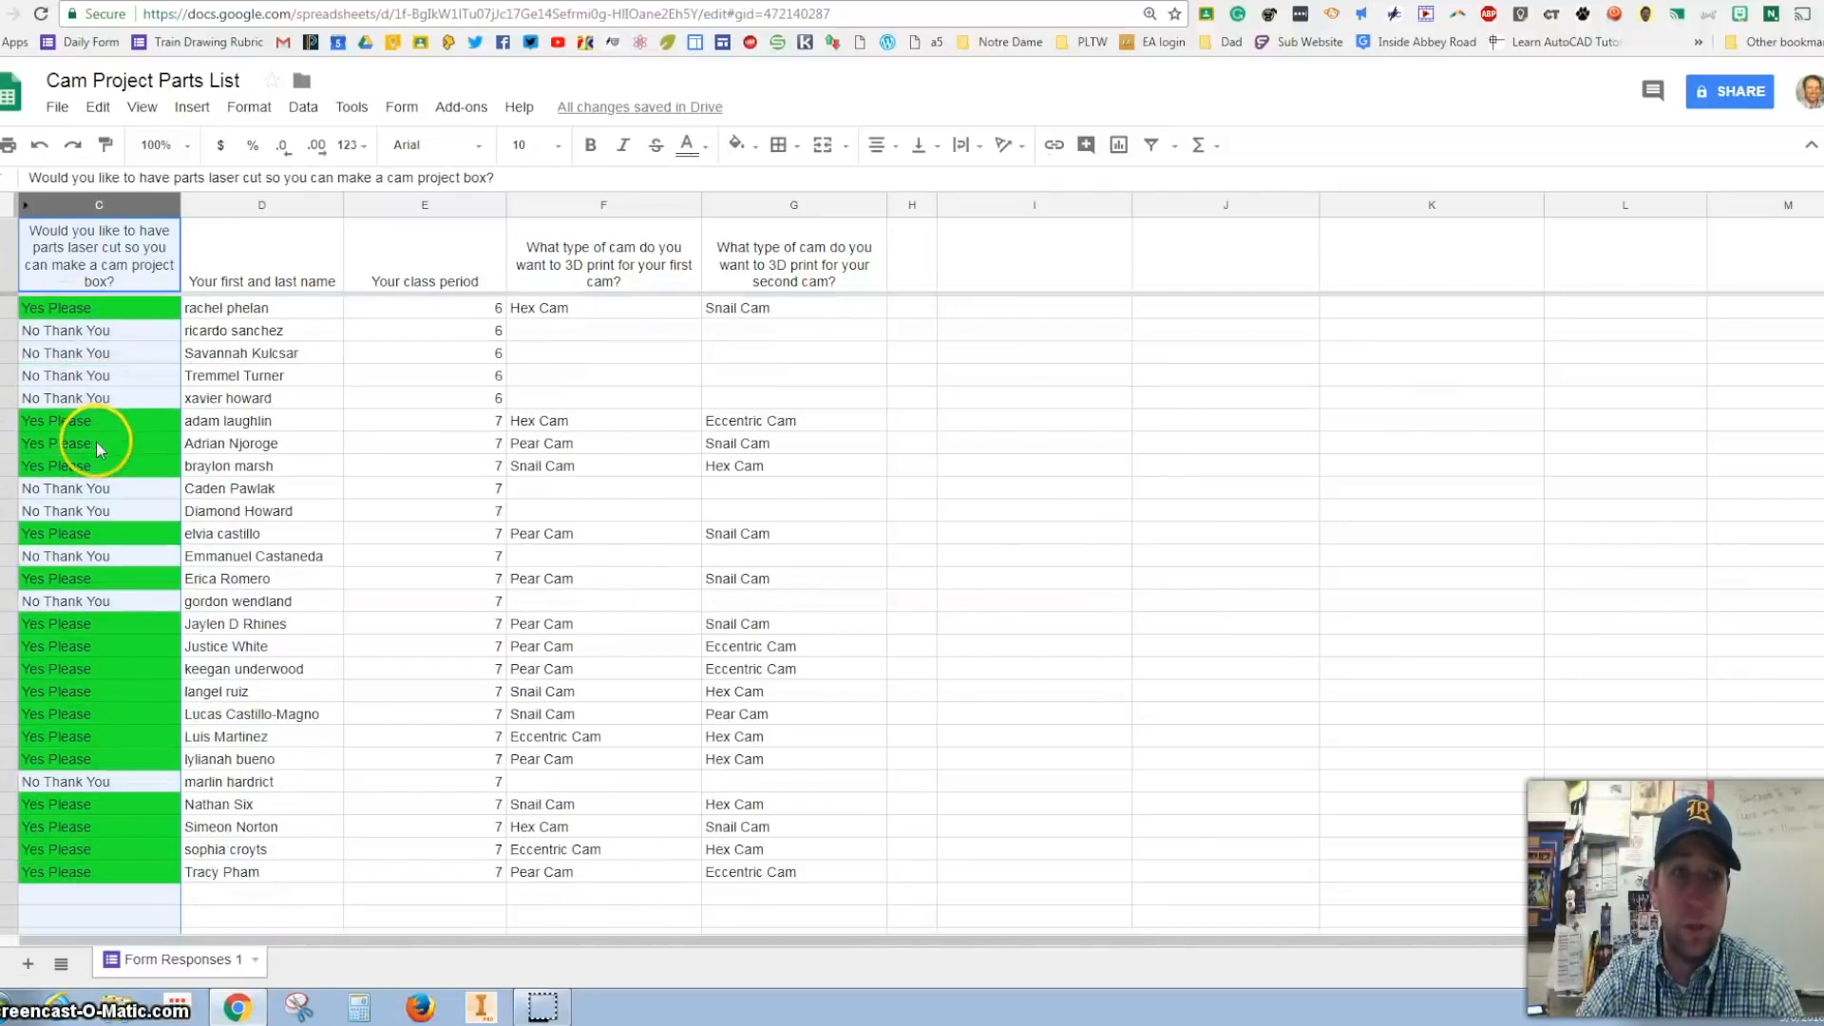
pyautogui.scroll(20, 98, 449)
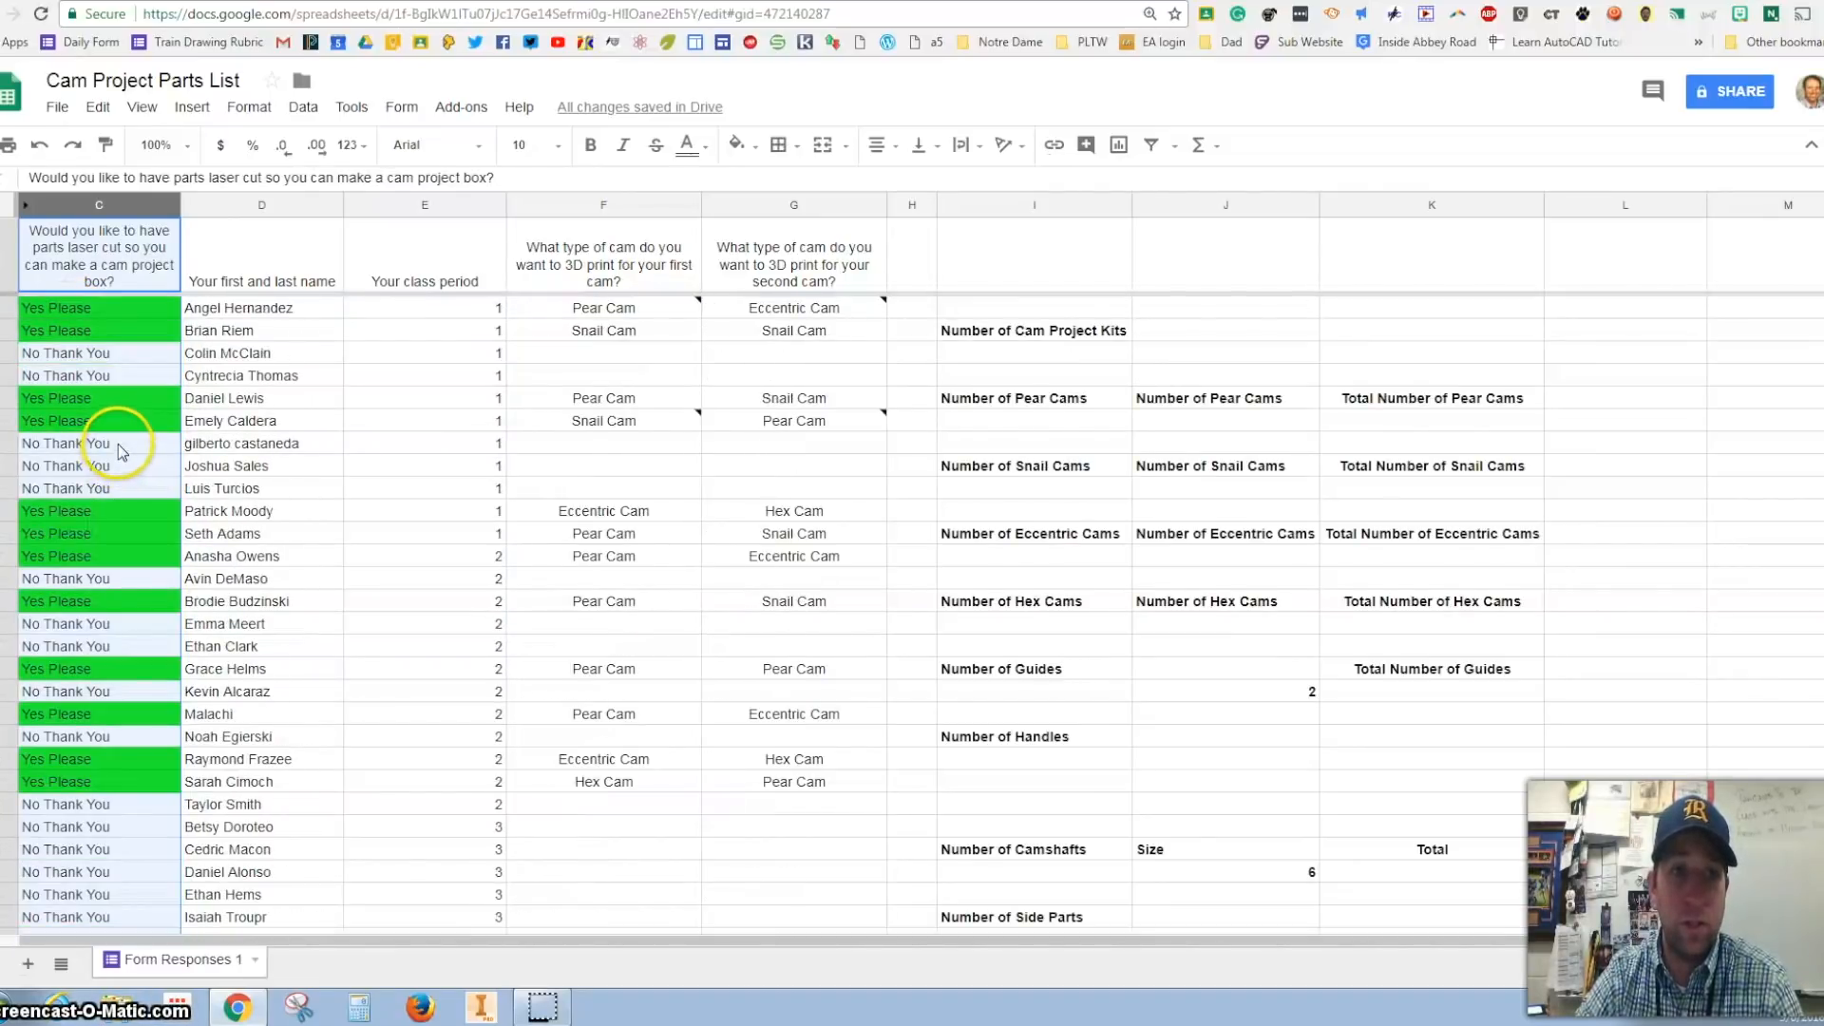
pyautogui.click(273, 404)
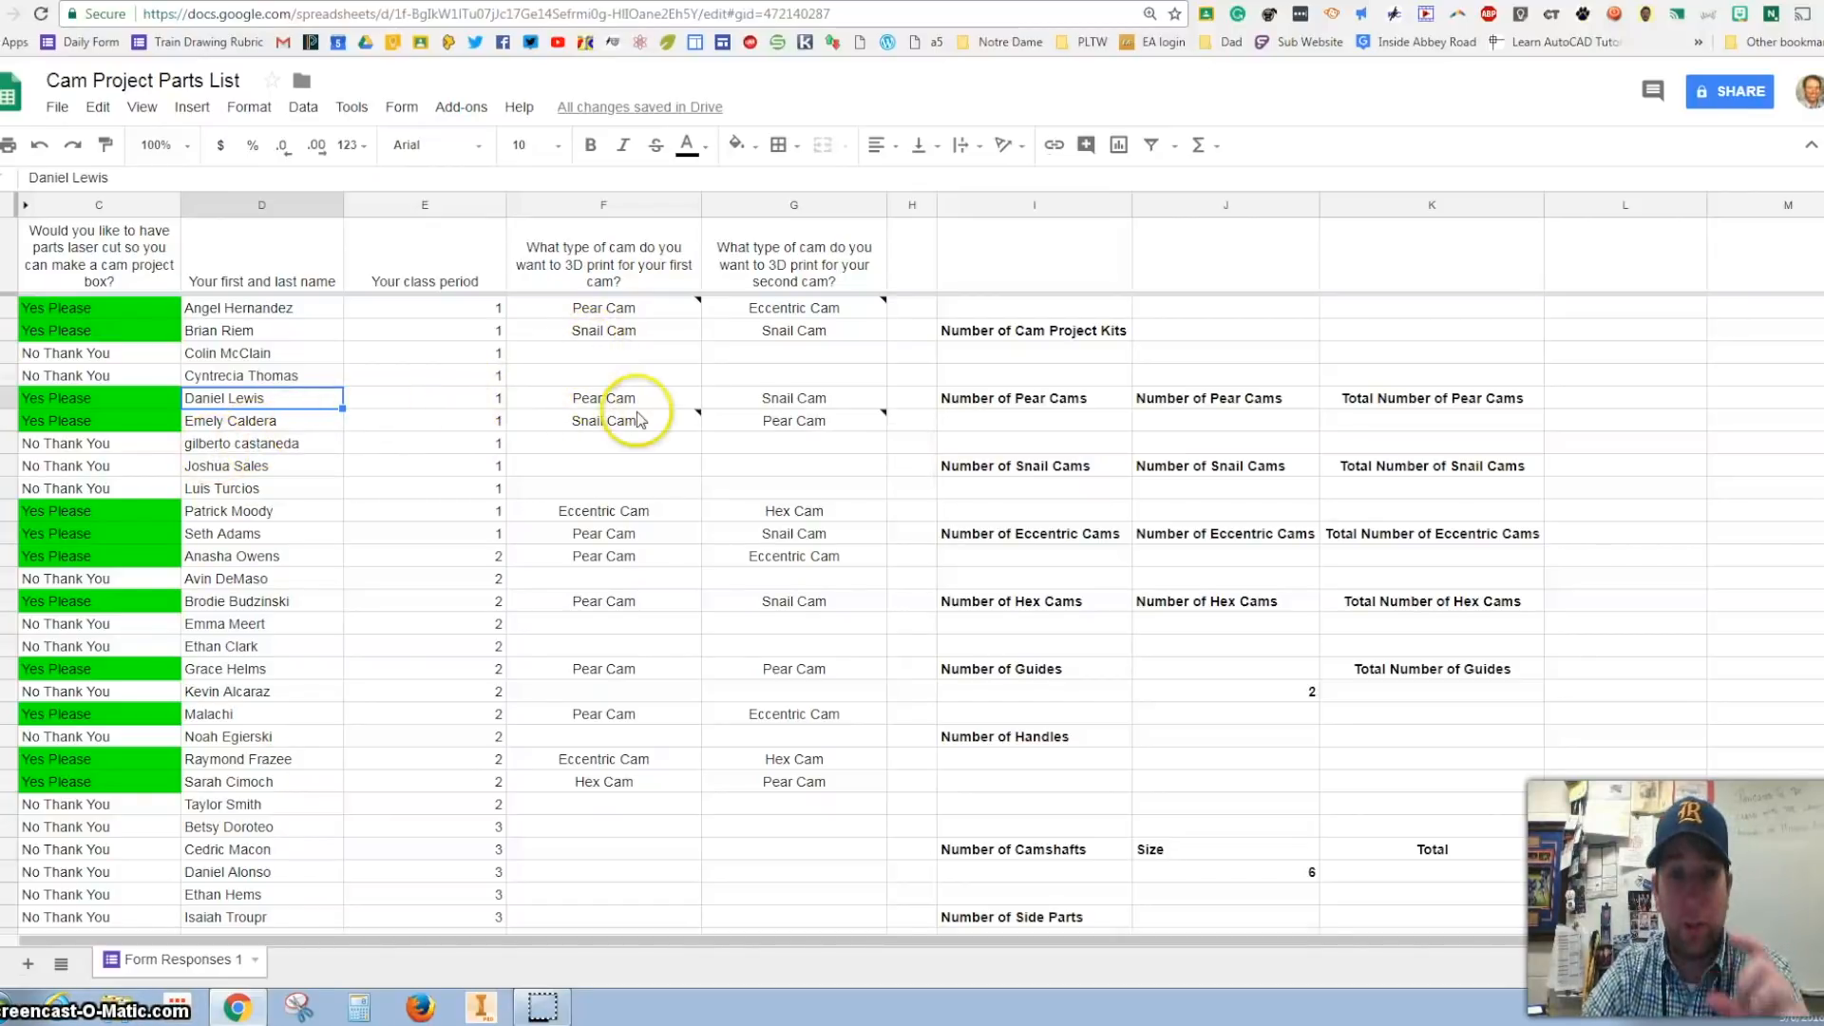
pyautogui.scroll(-15, 608, 442)
pyautogui.scroll(-10, 618, 432)
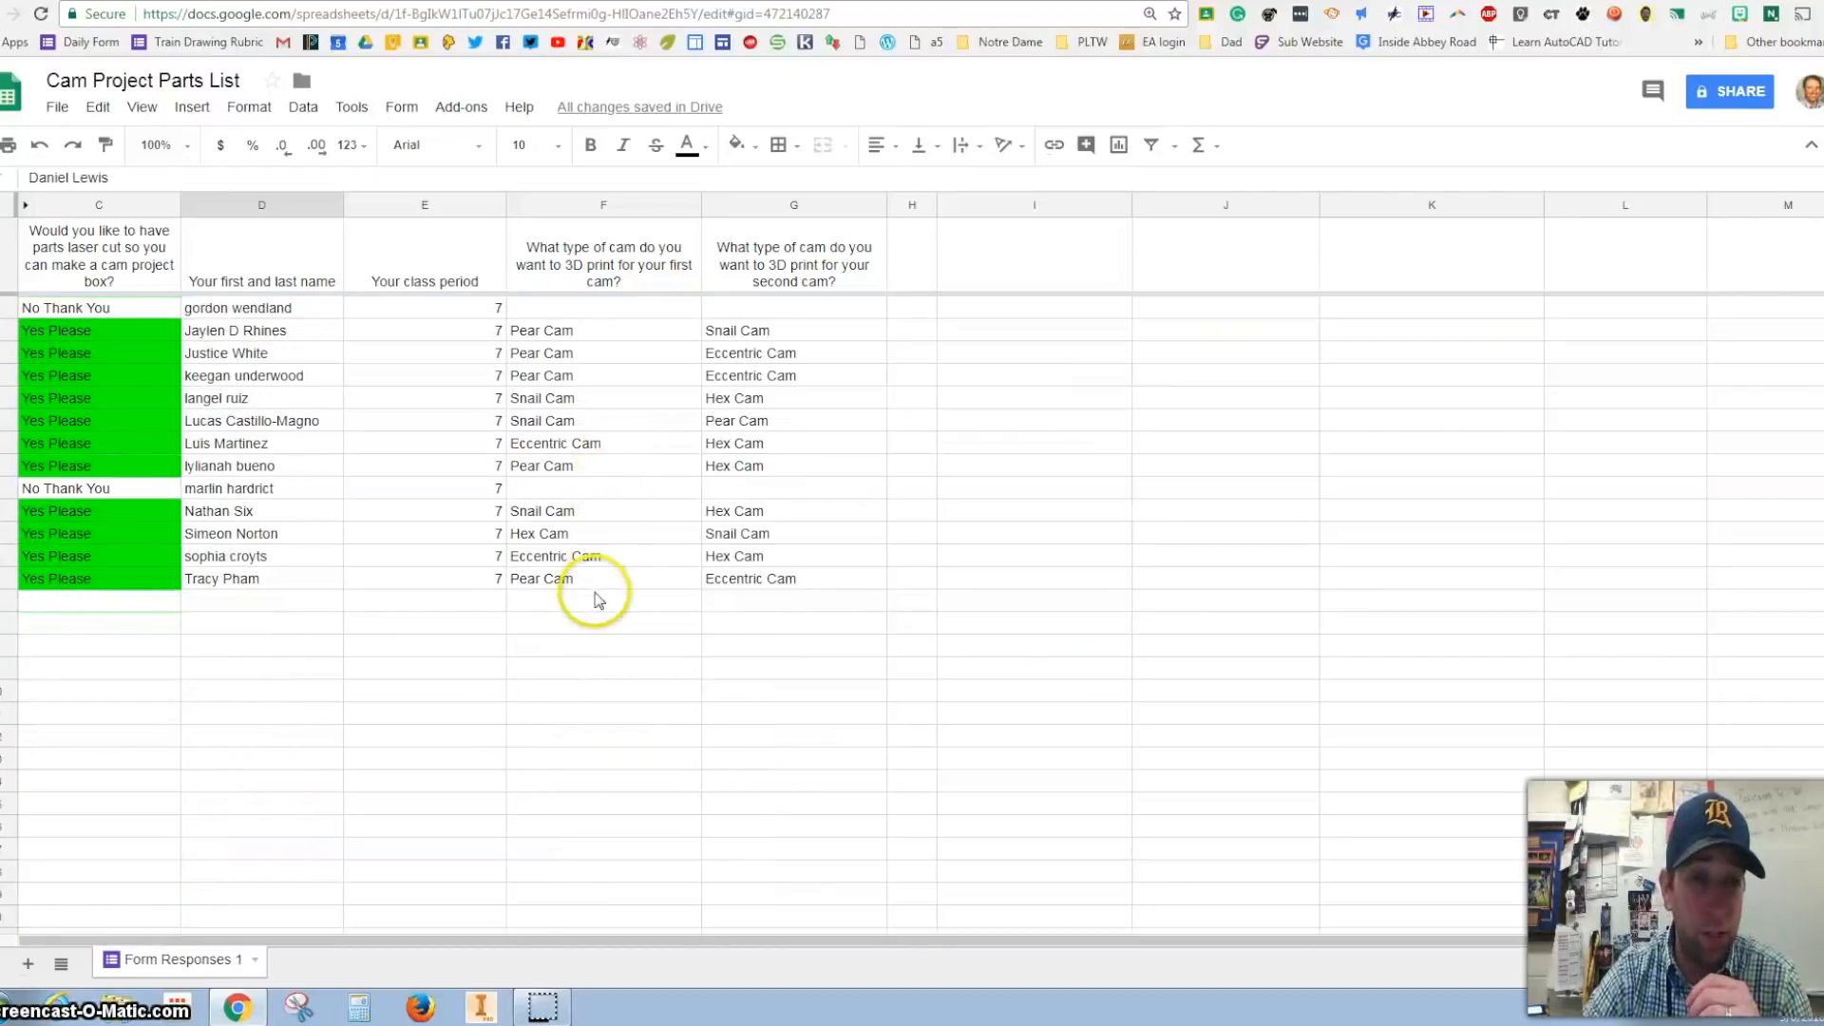
pyautogui.scroll(20, 997, 359)
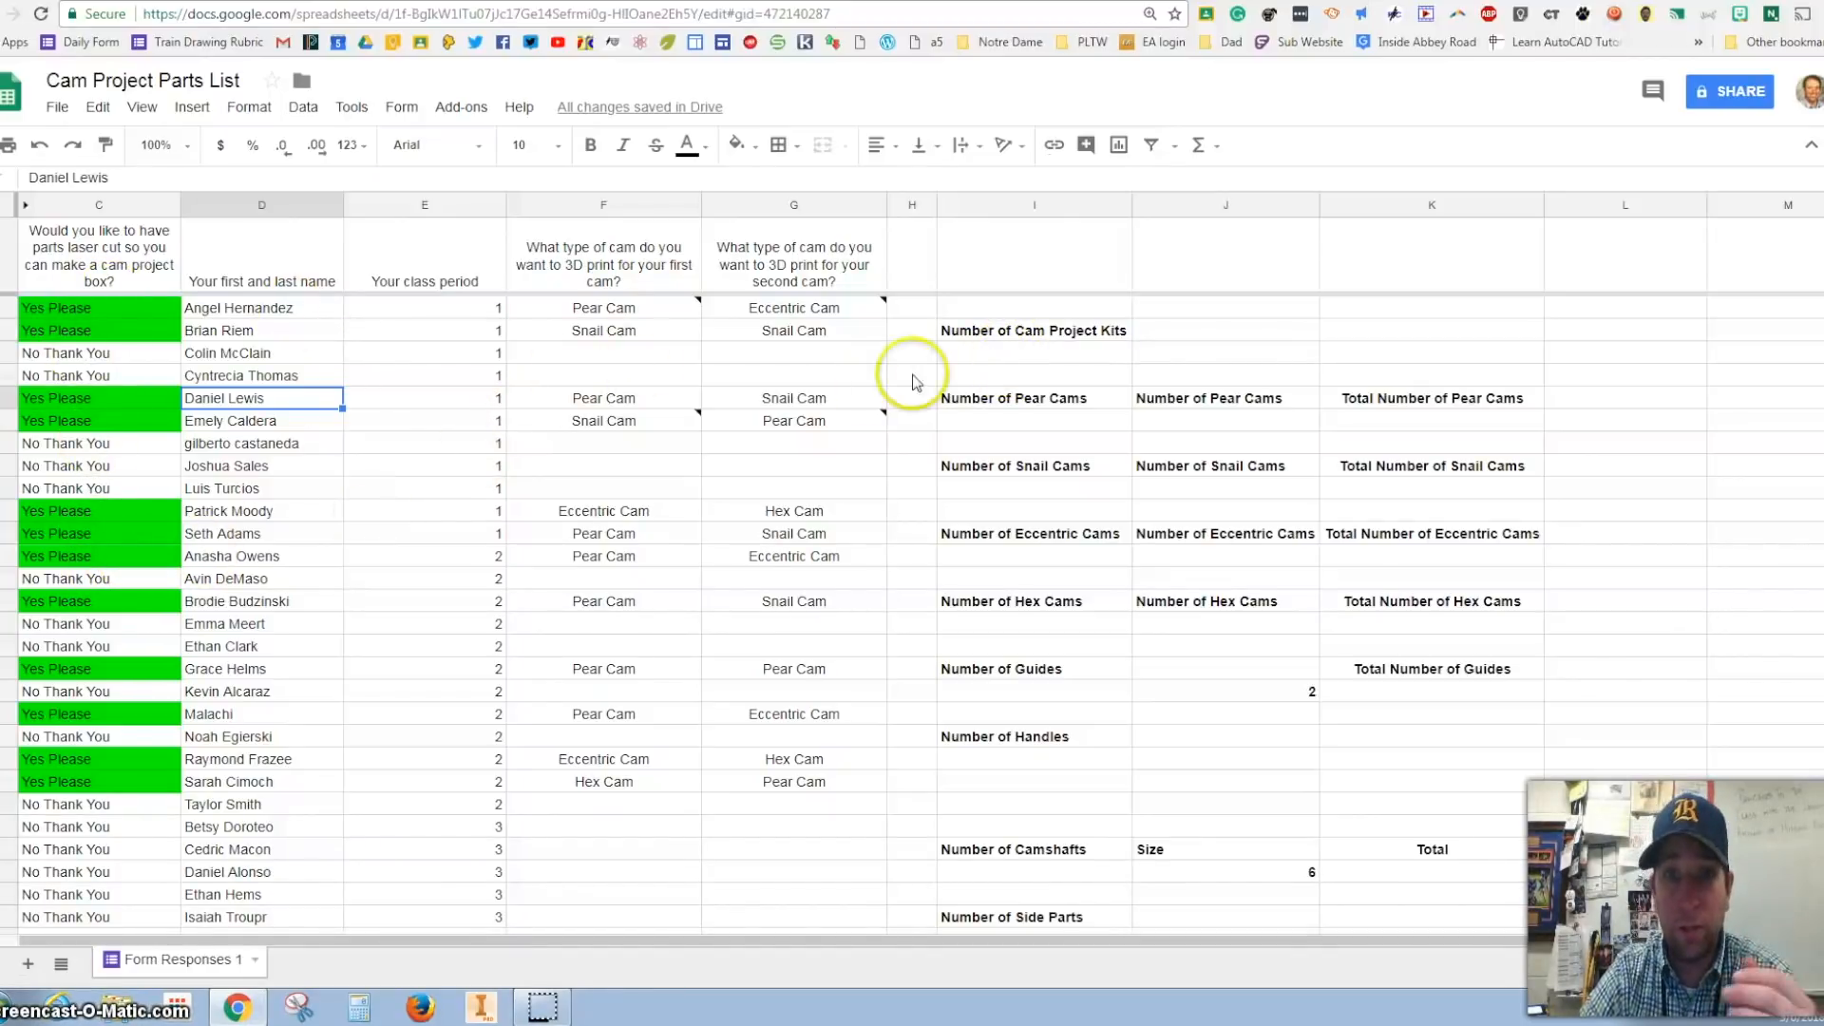
# - Enter the formula =COUNTIF(C2:C300, "Yes Please") in the cell below Number of Cam Project Kits
pyautogui.click(1060, 358)
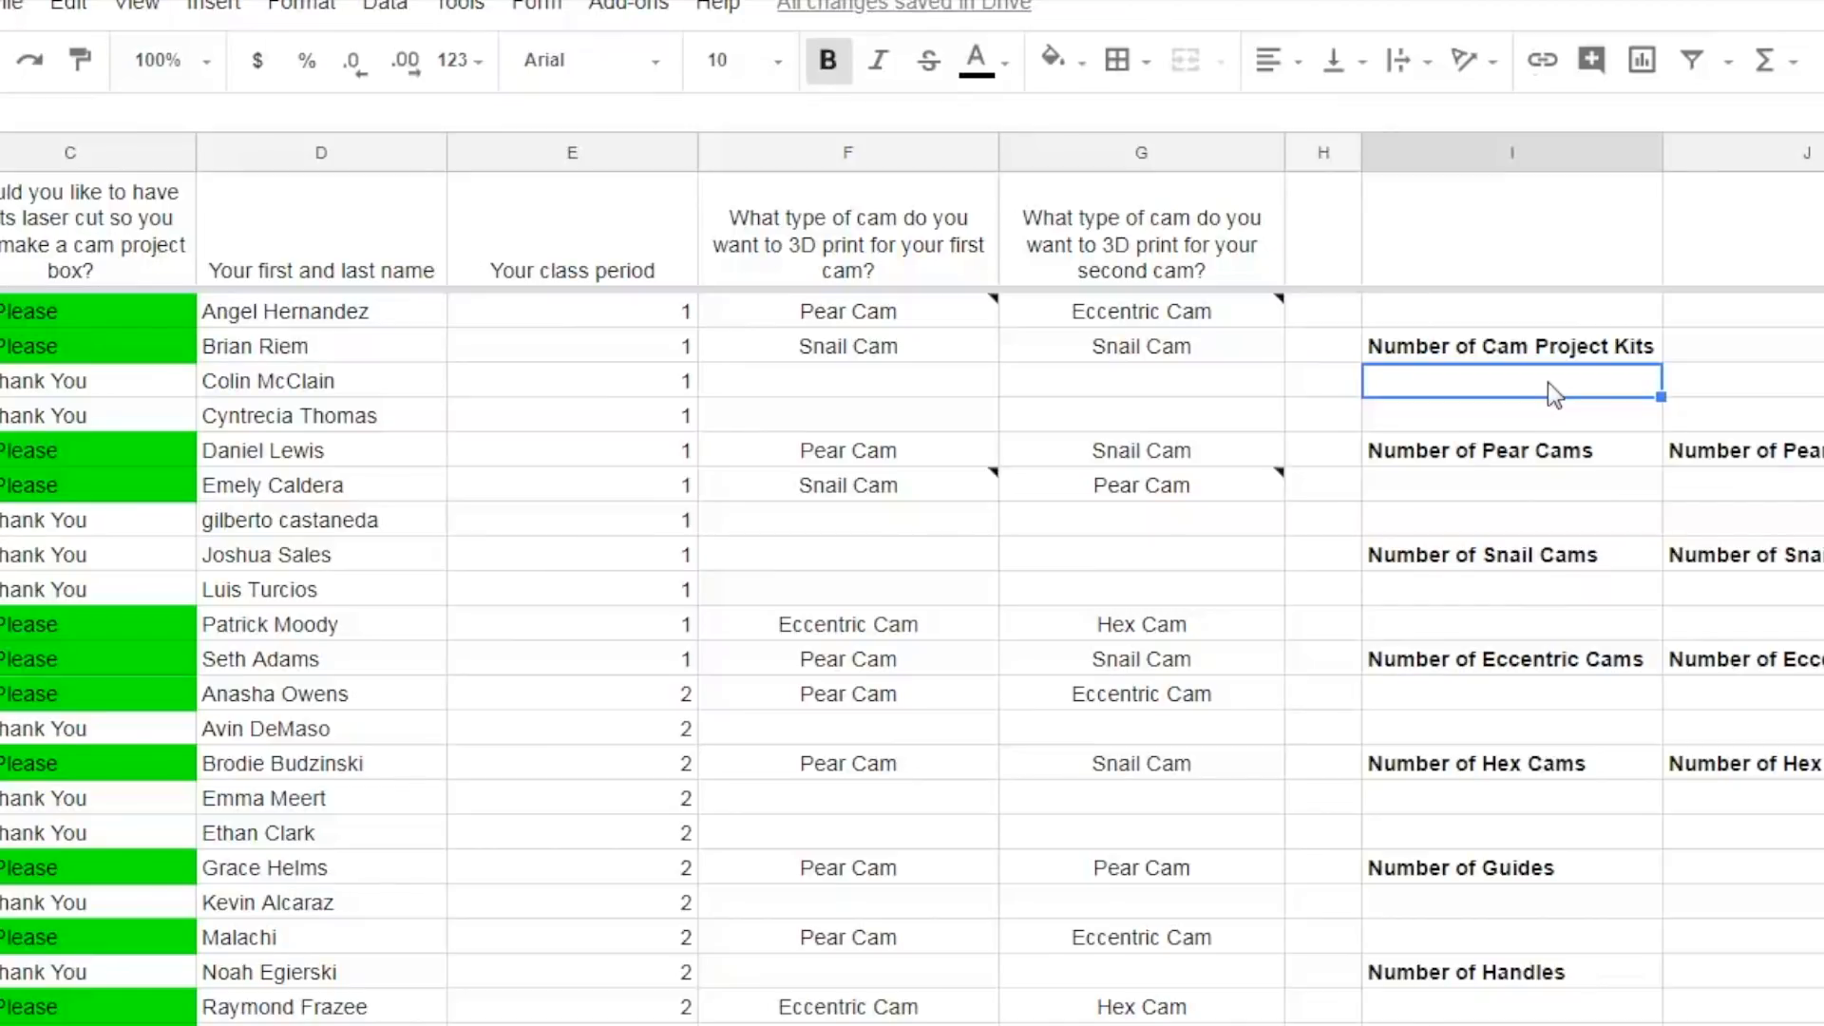
pyautogui.write('=count')
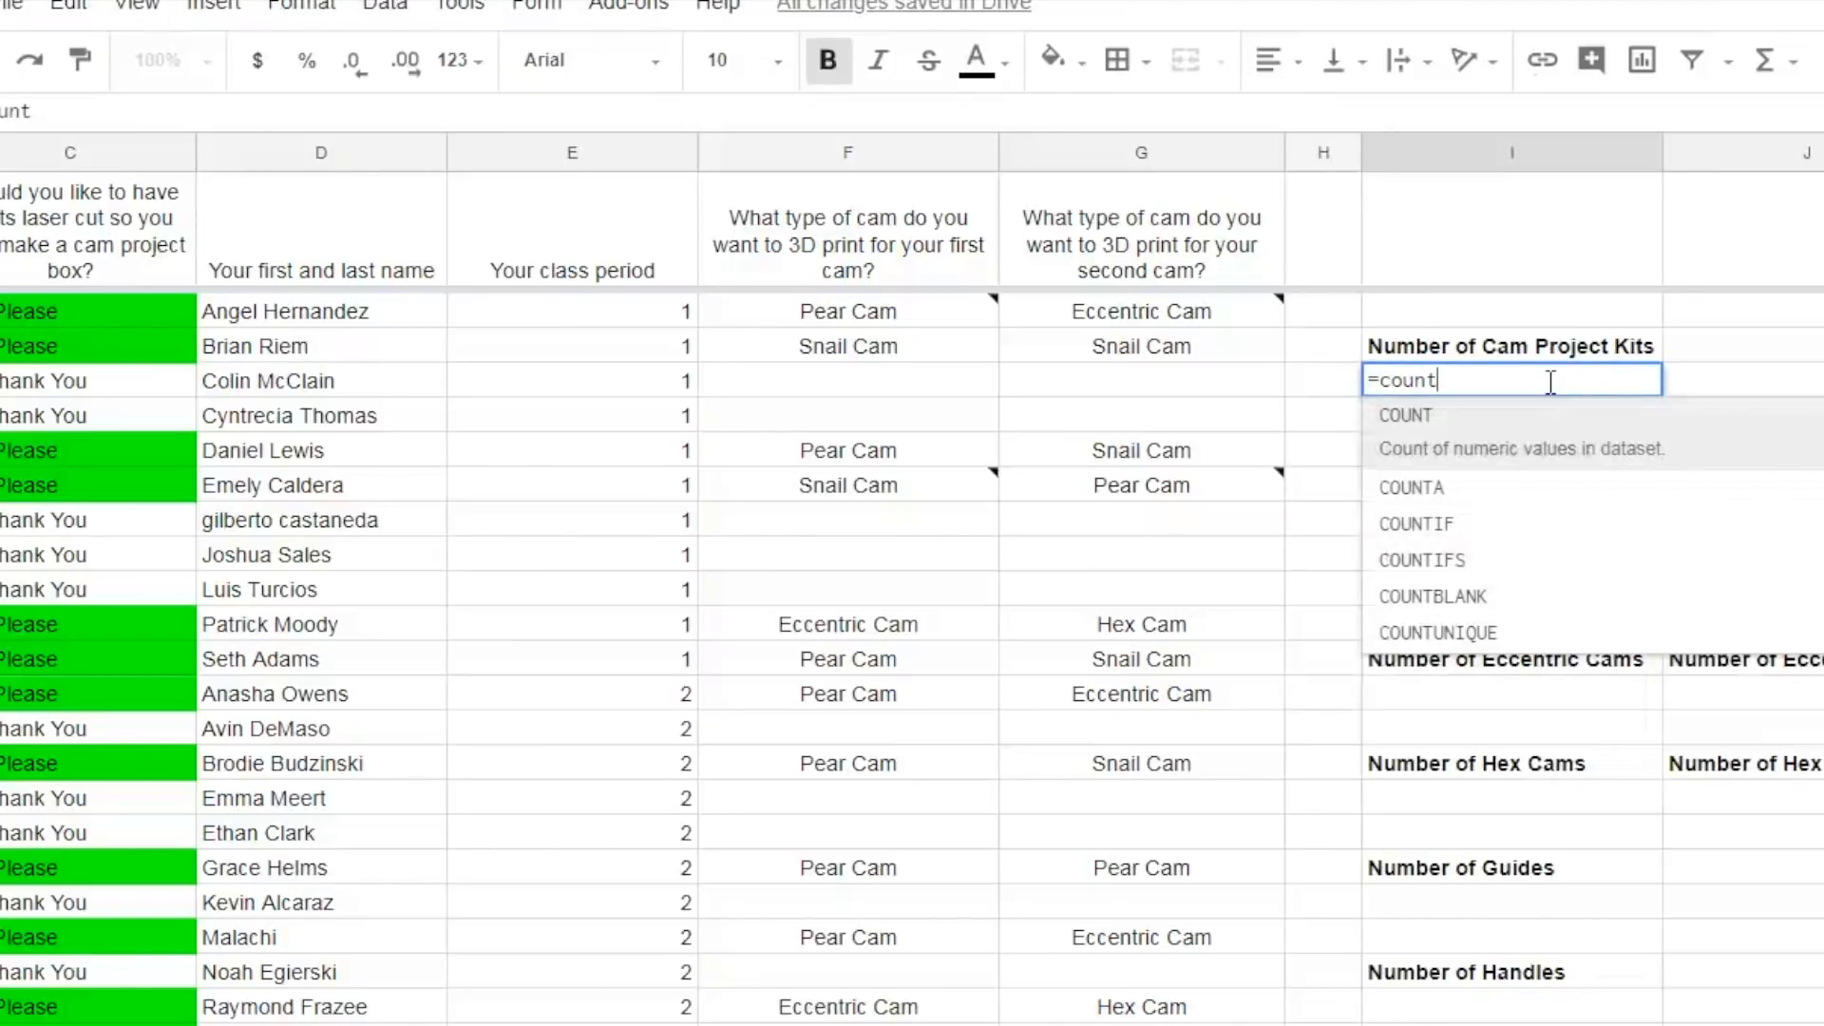
pyautogui.write('if')
pyautogui.click(1544, 416)
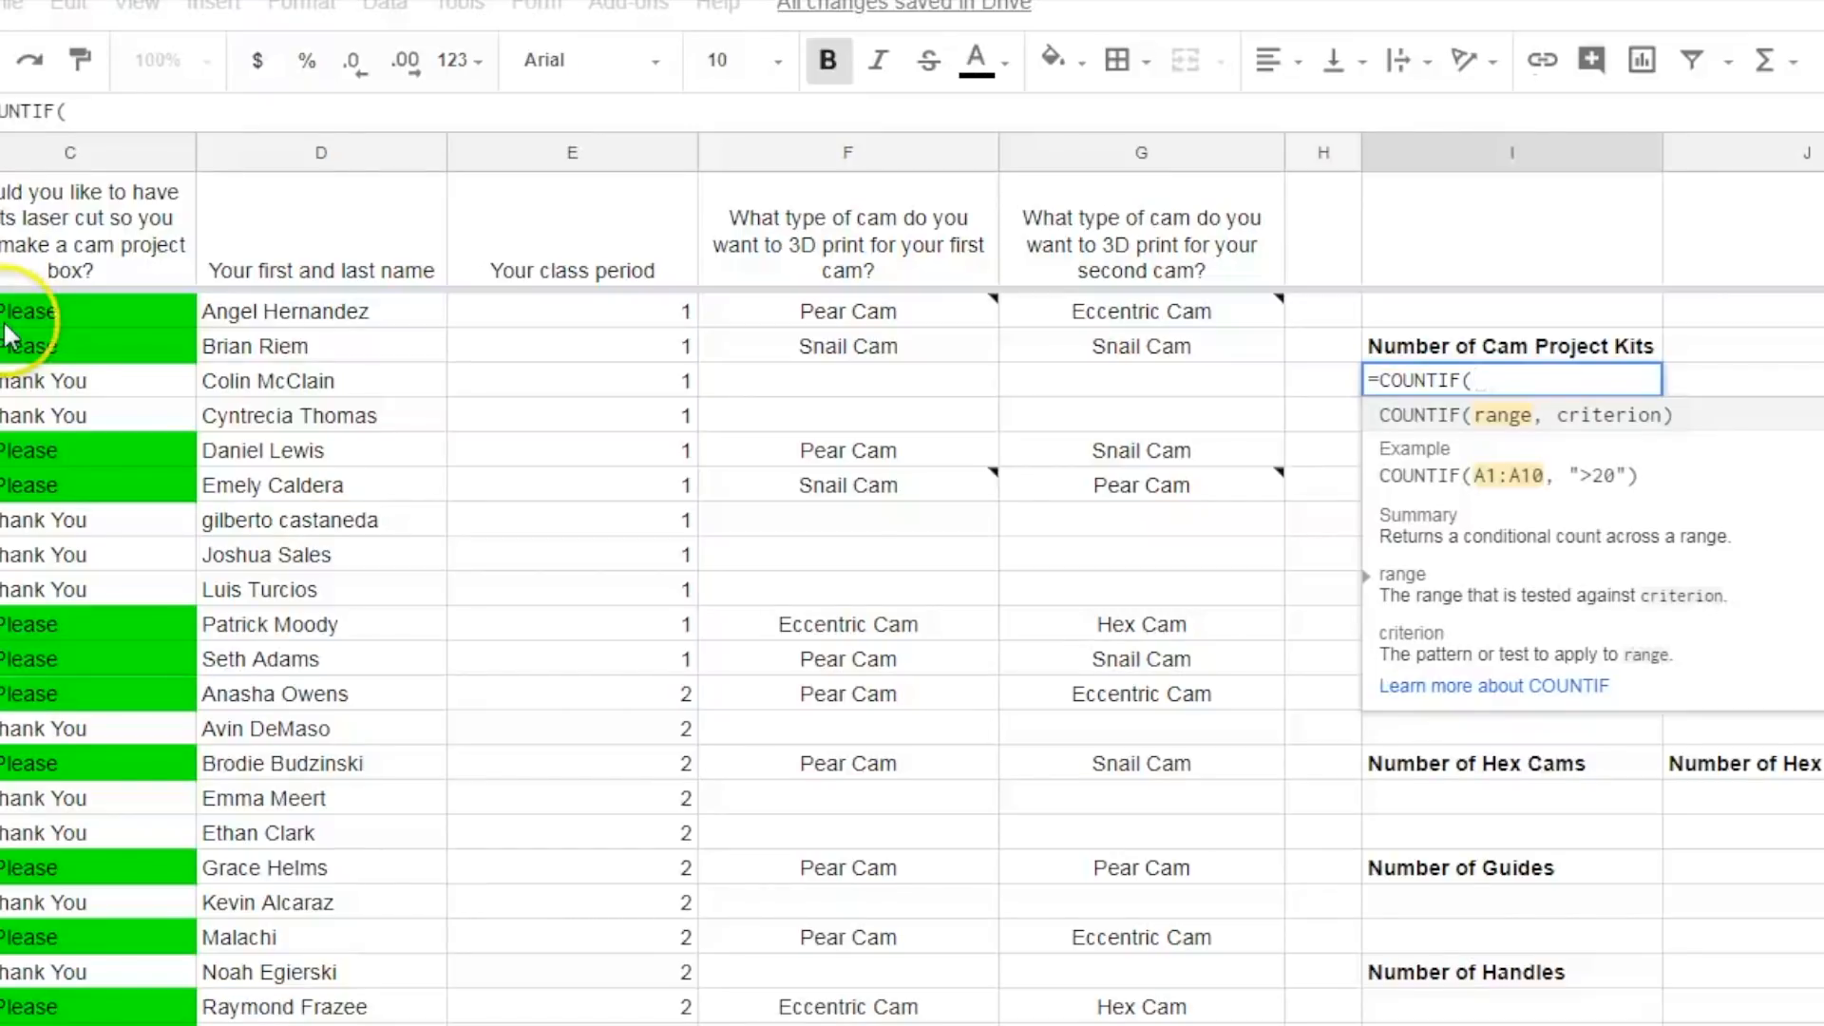
pyautogui.write('C2')
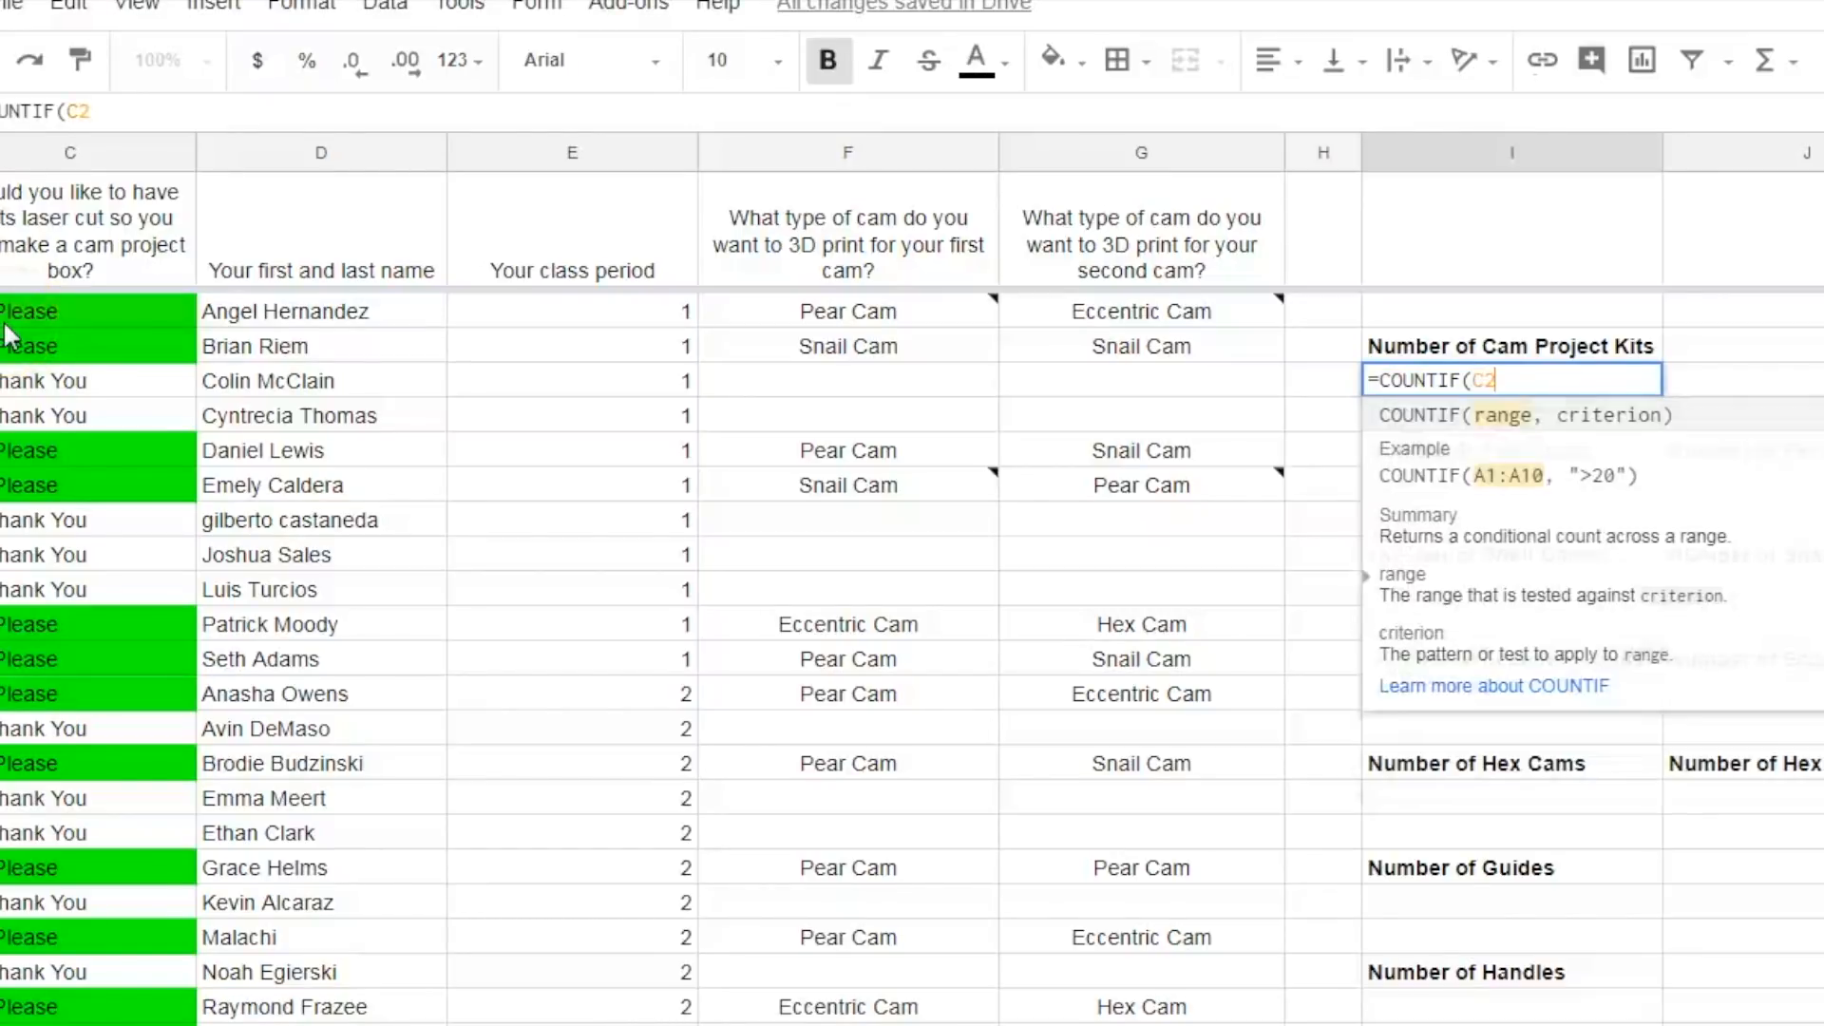
pyautogui.write(':')
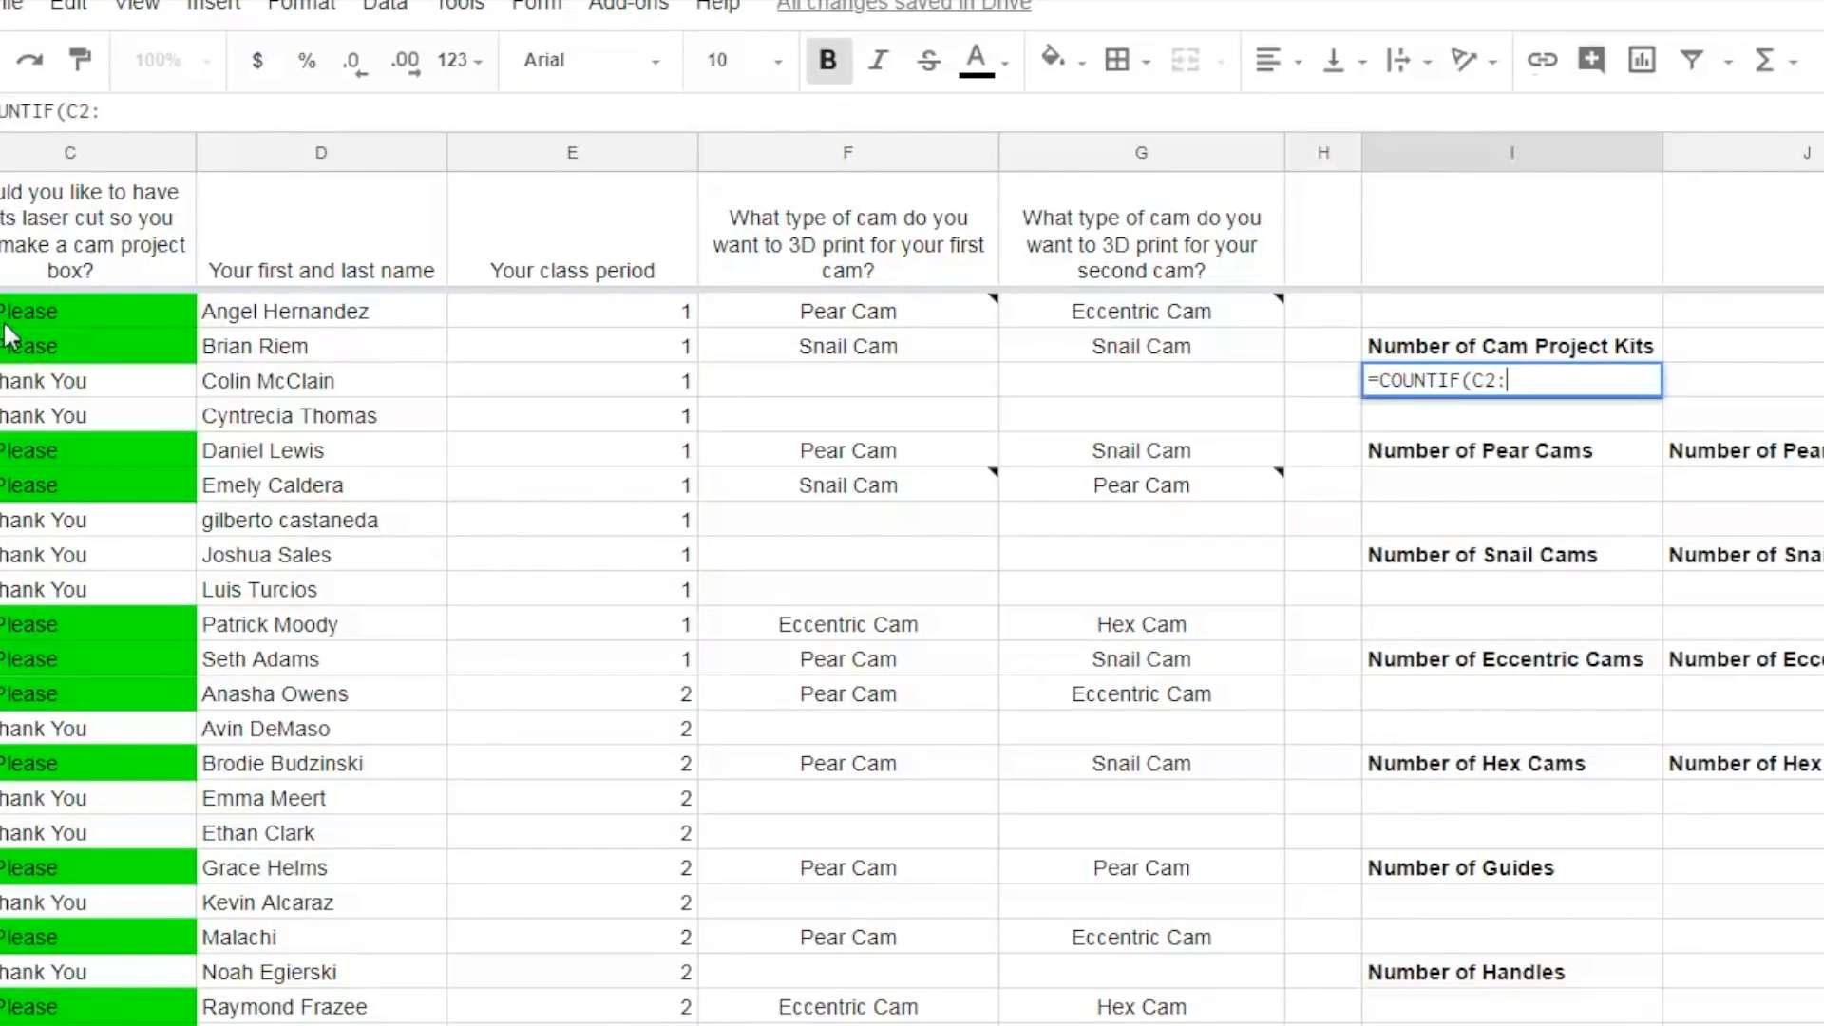
pyautogui.write('C300')
pyautogui.write(',')
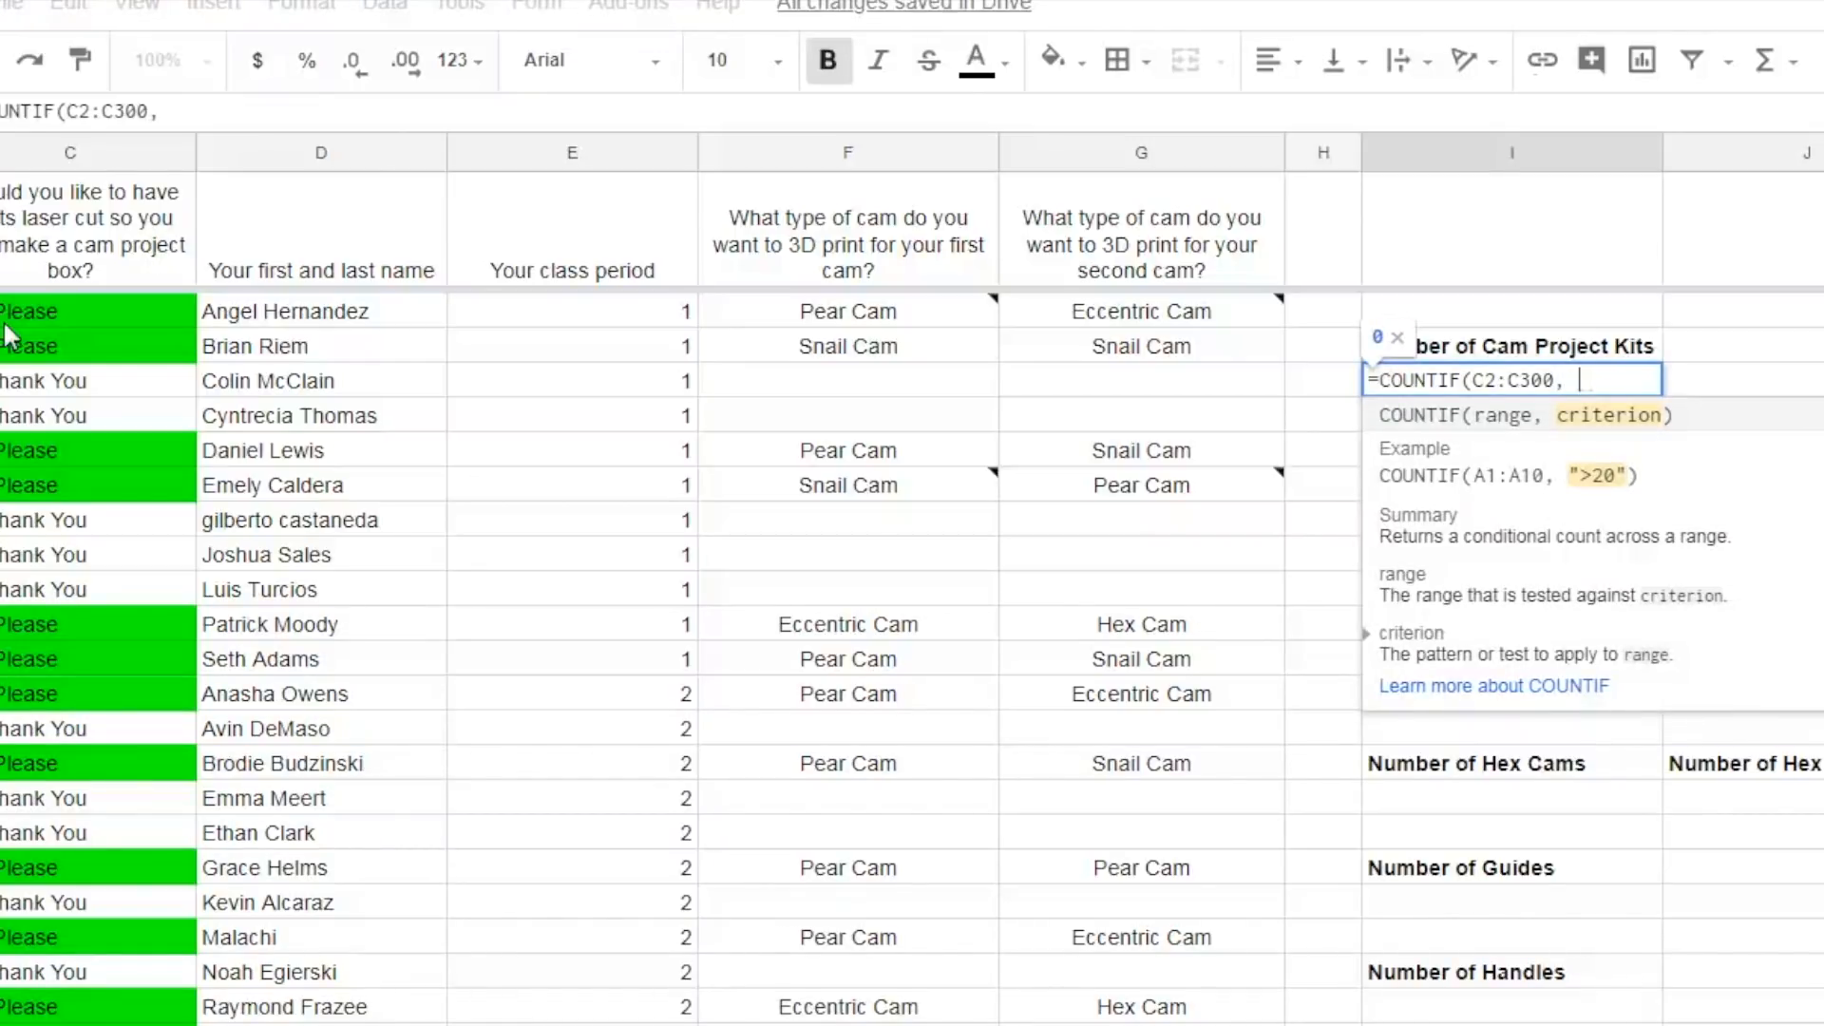
pyautogui.write(' "Yes Please')
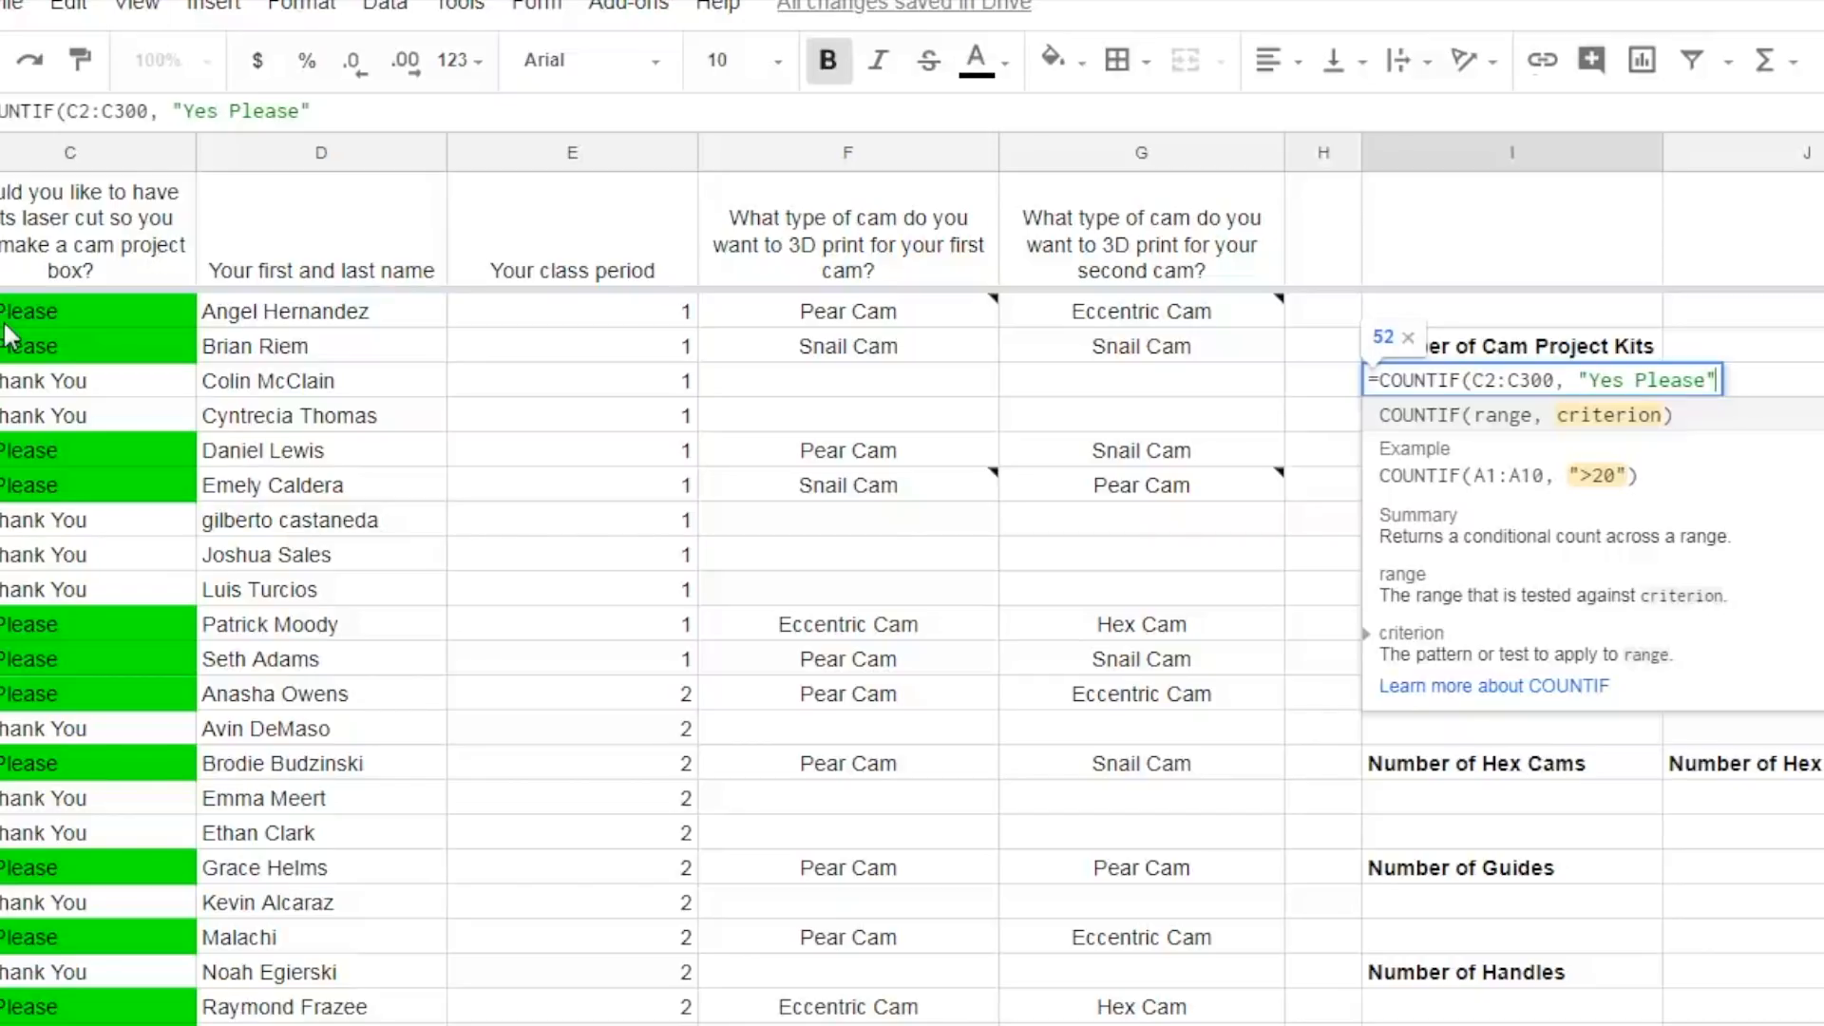
pyautogui.write(')')
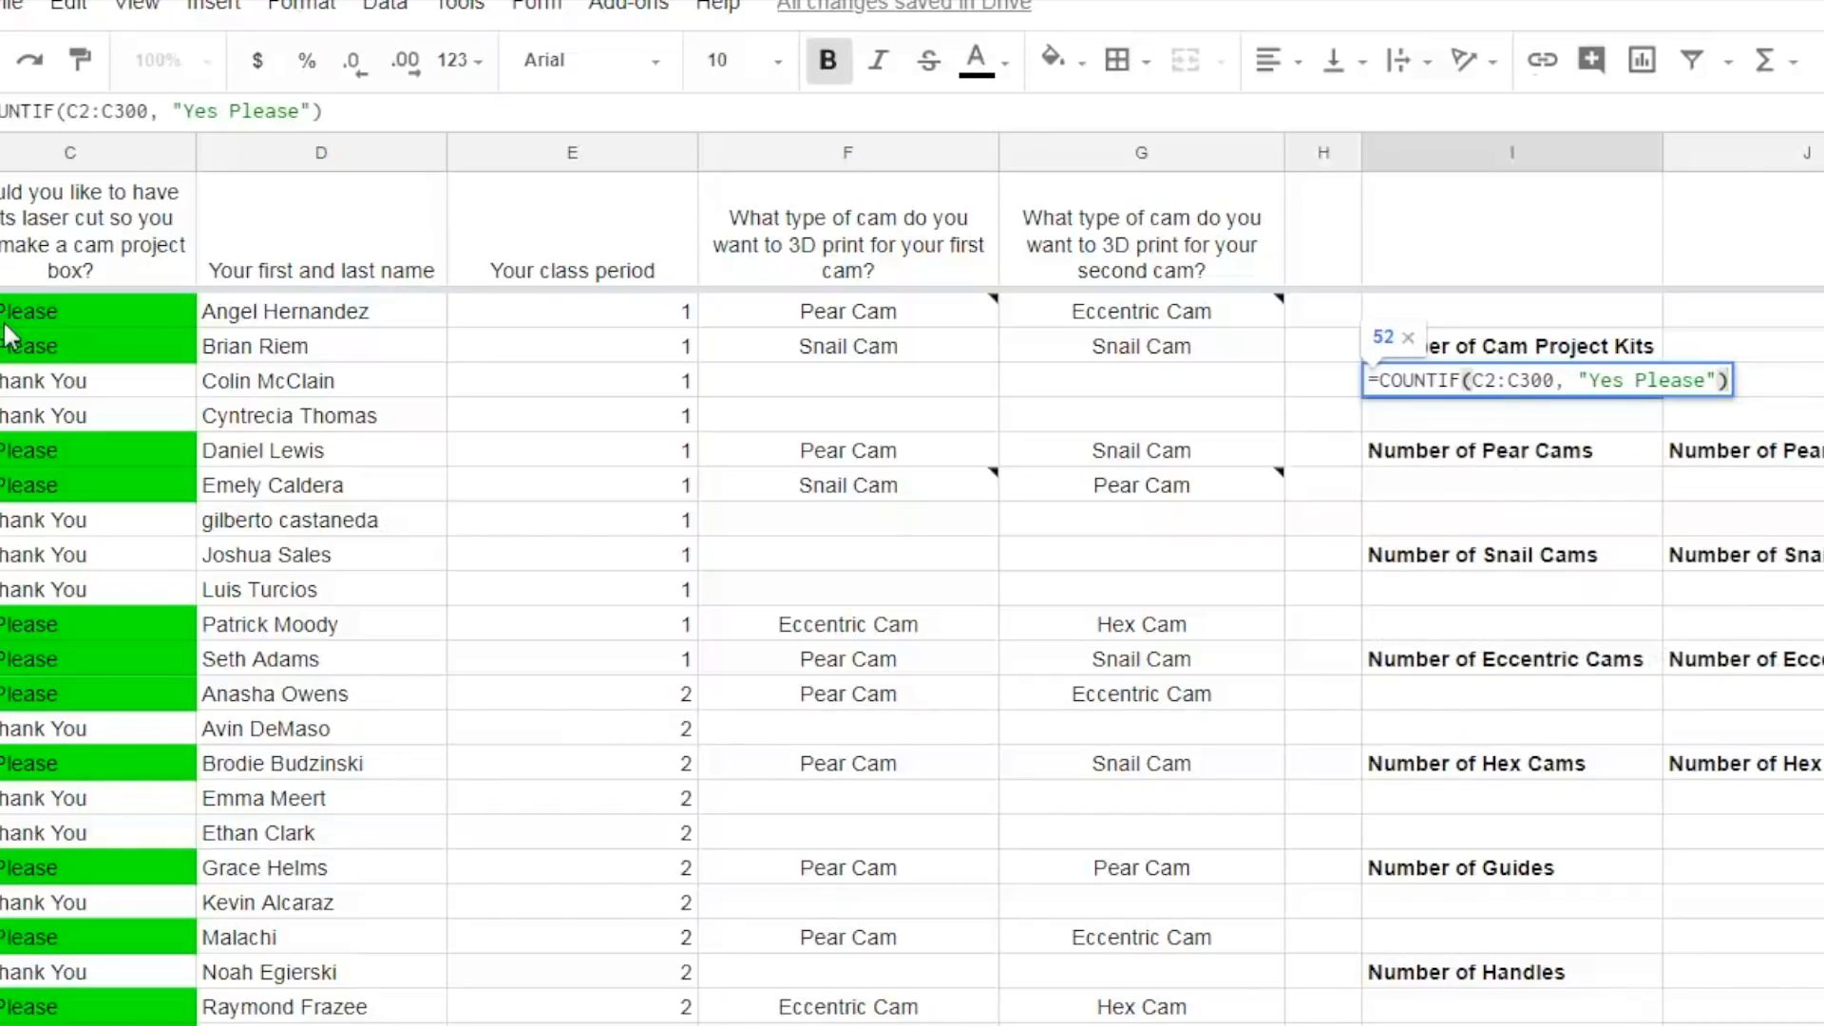
pyautogui.press('Return')
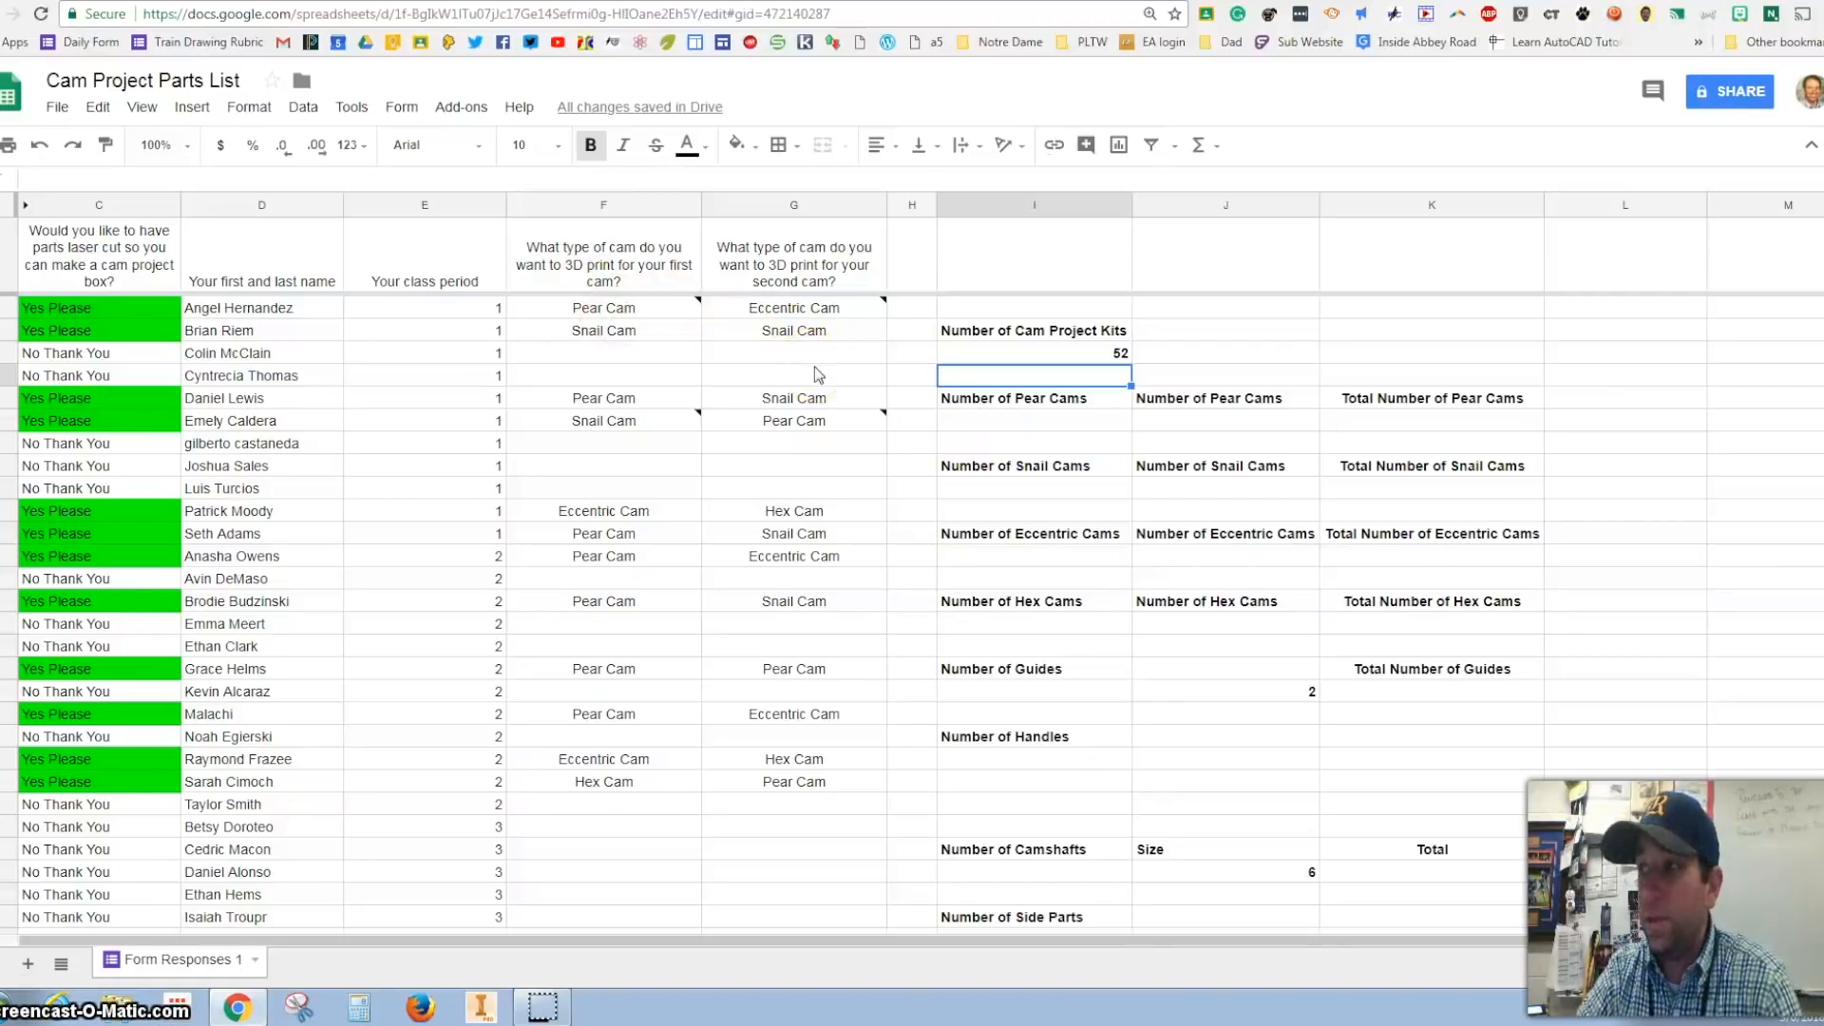
# - Insert a column chart of the first-cam choices in column F and place it below Number of Top Parts
pyautogui.click(612, 204)
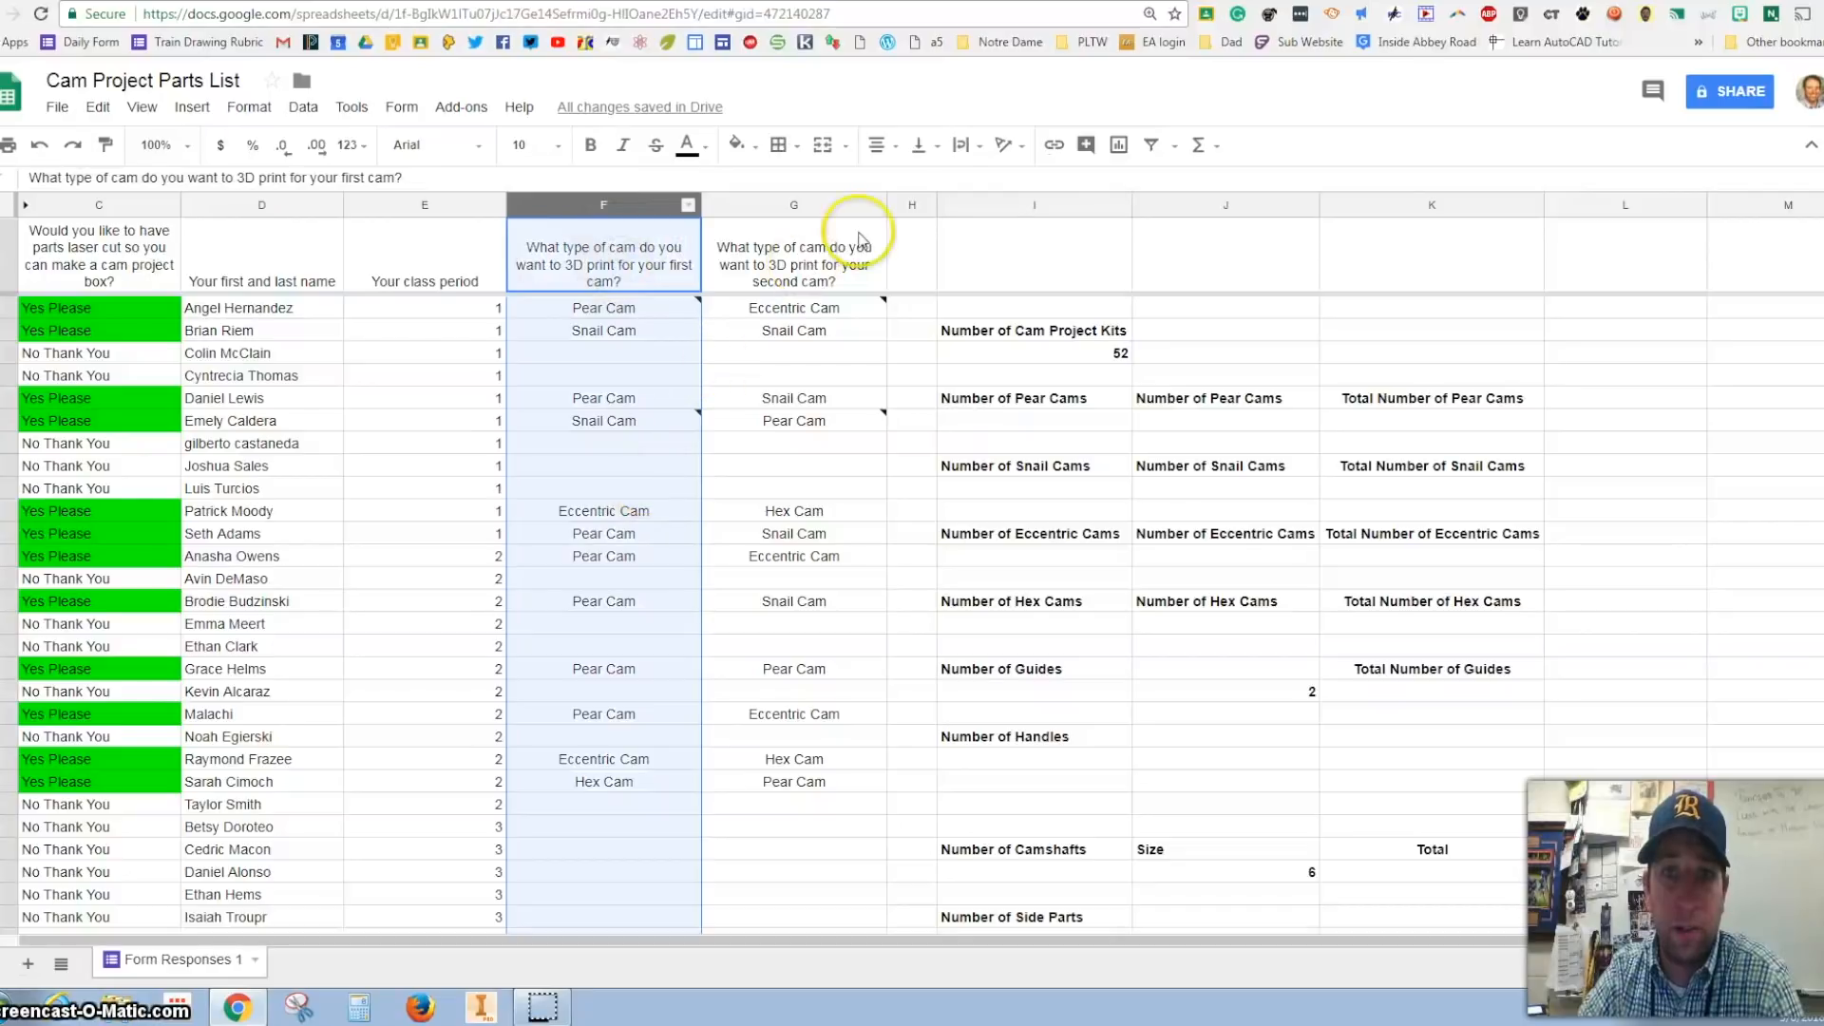
pyautogui.click(1119, 147)
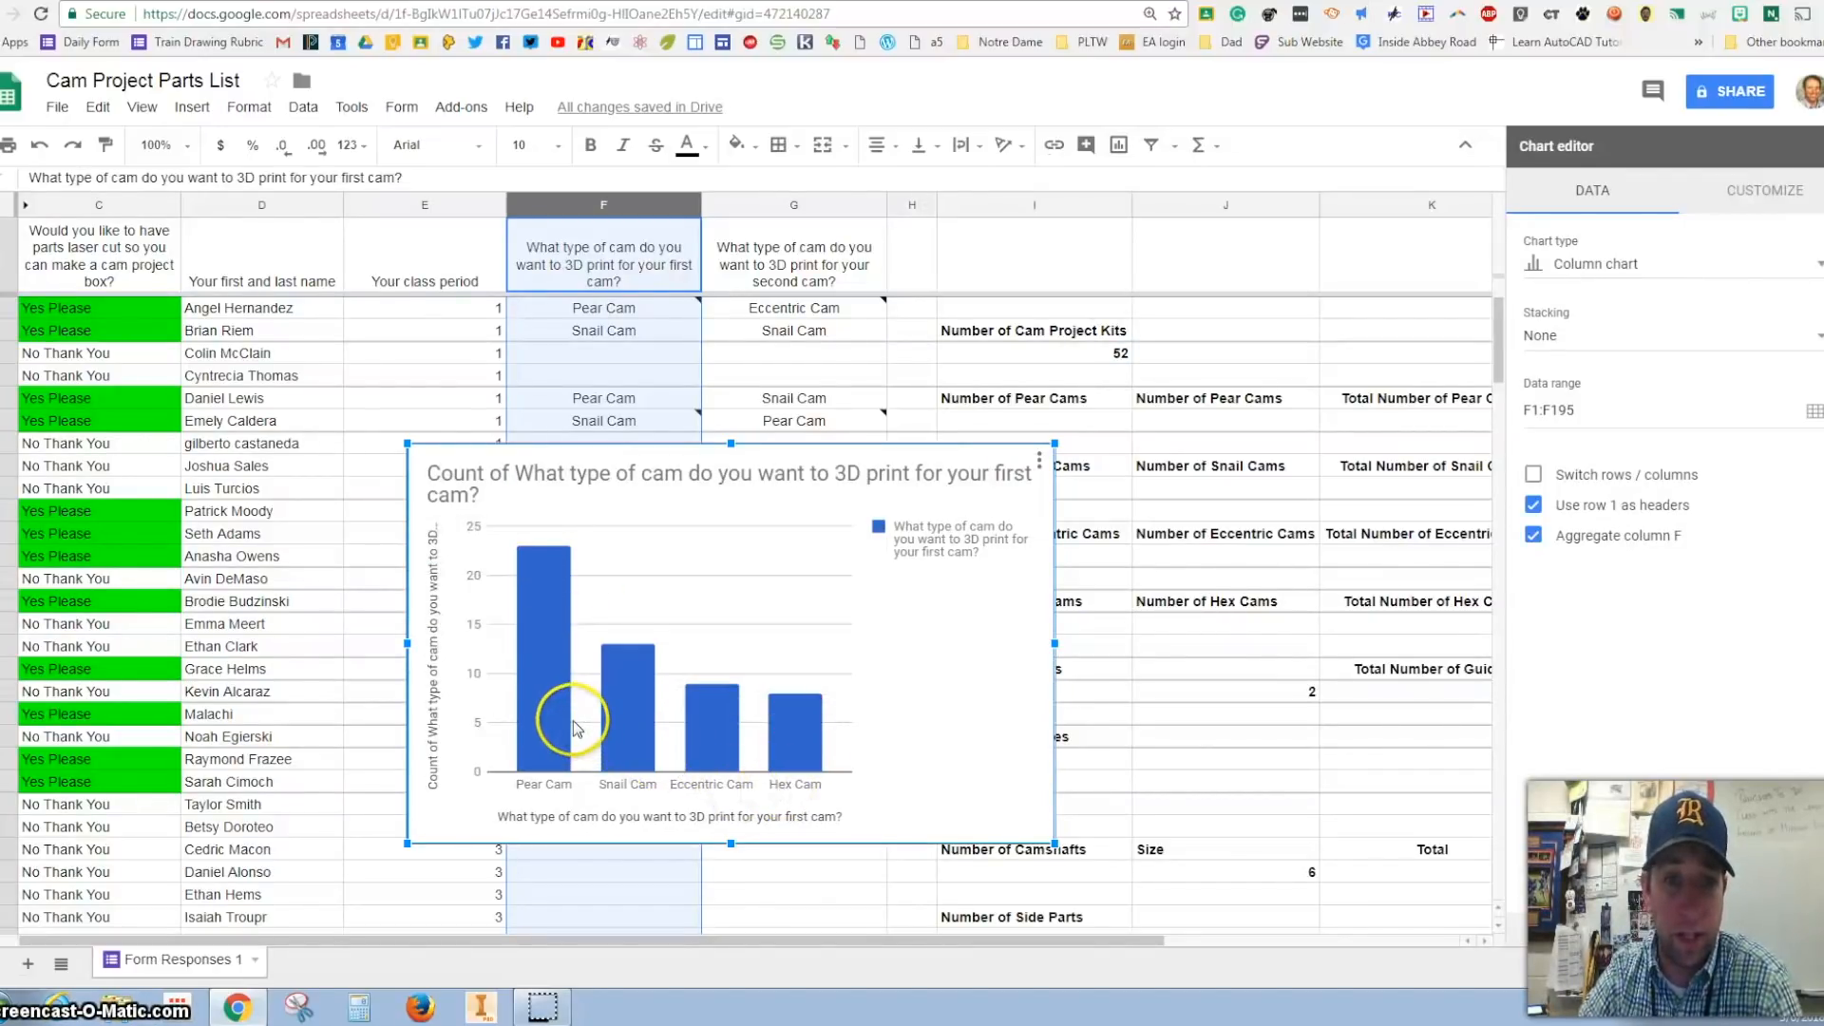
pyautogui.click(1805, 147)
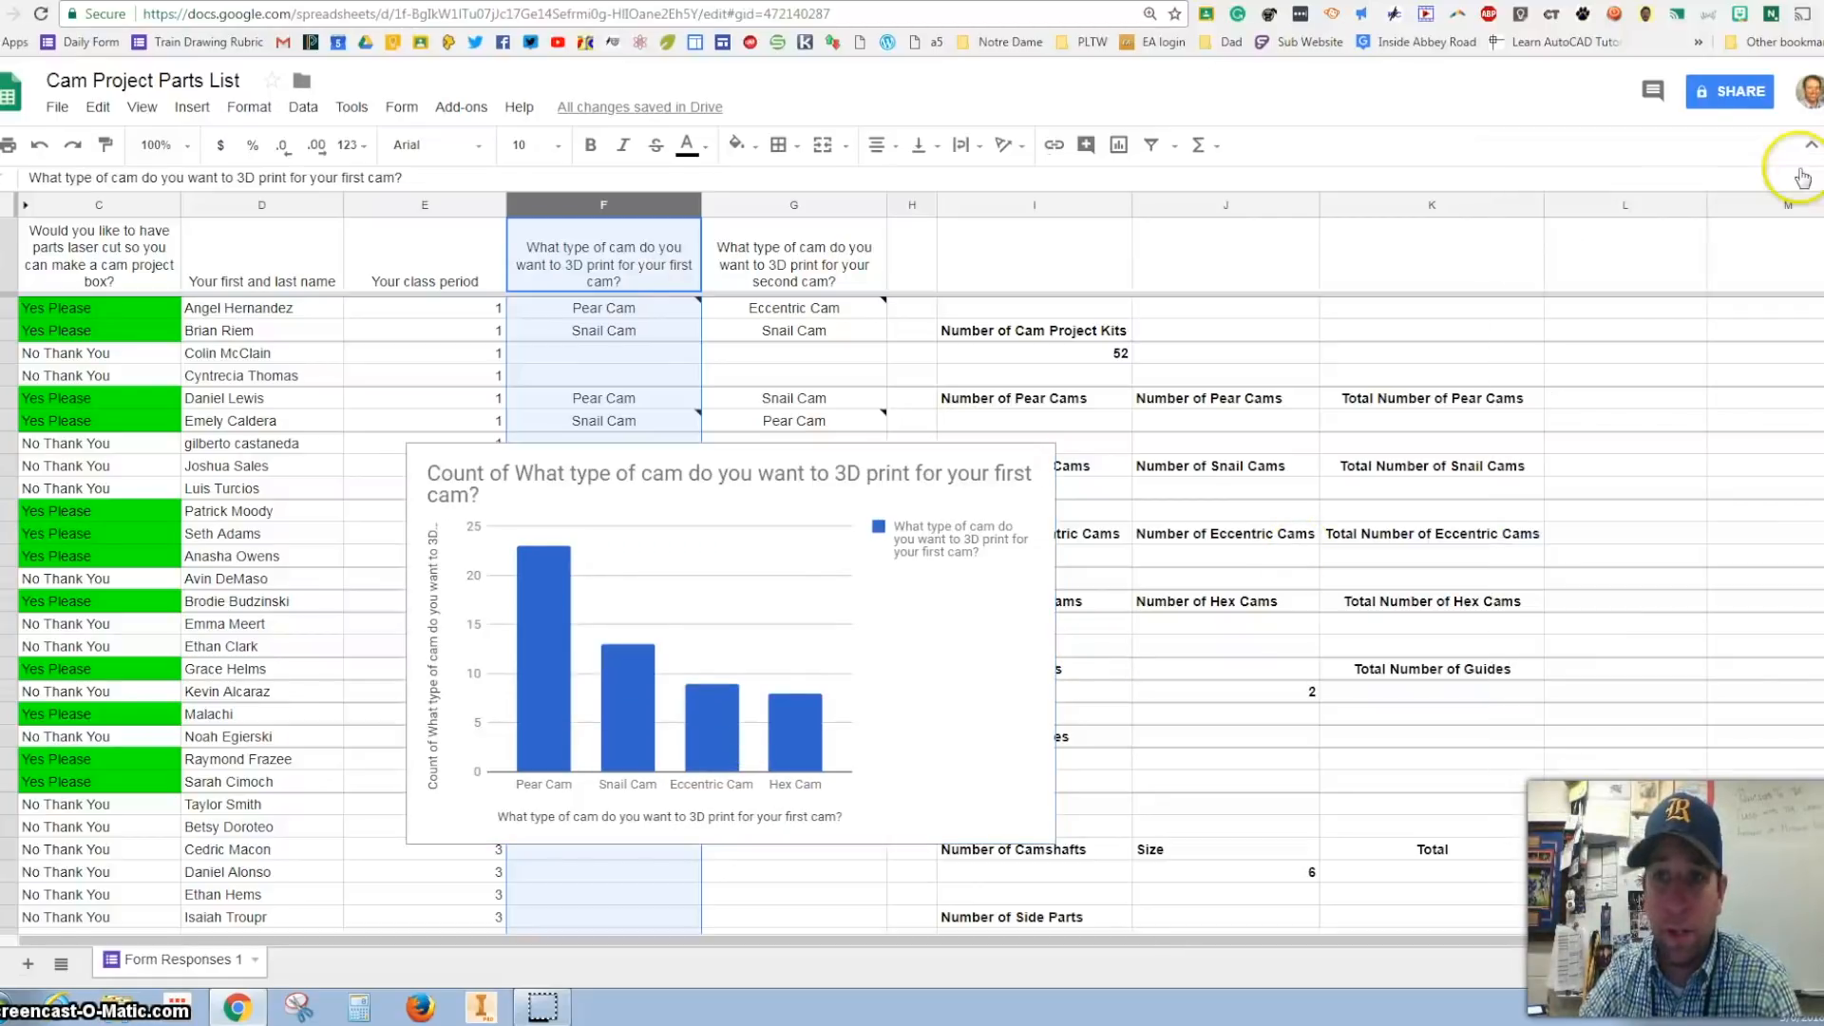
pyautogui.moveTo(814, 551); pyautogui.dragTo(1334, 711)
pyautogui.scroll(-5, 1286, 659)
pyautogui.moveTo(1384, 427); pyautogui.dragTo(1423, 948)
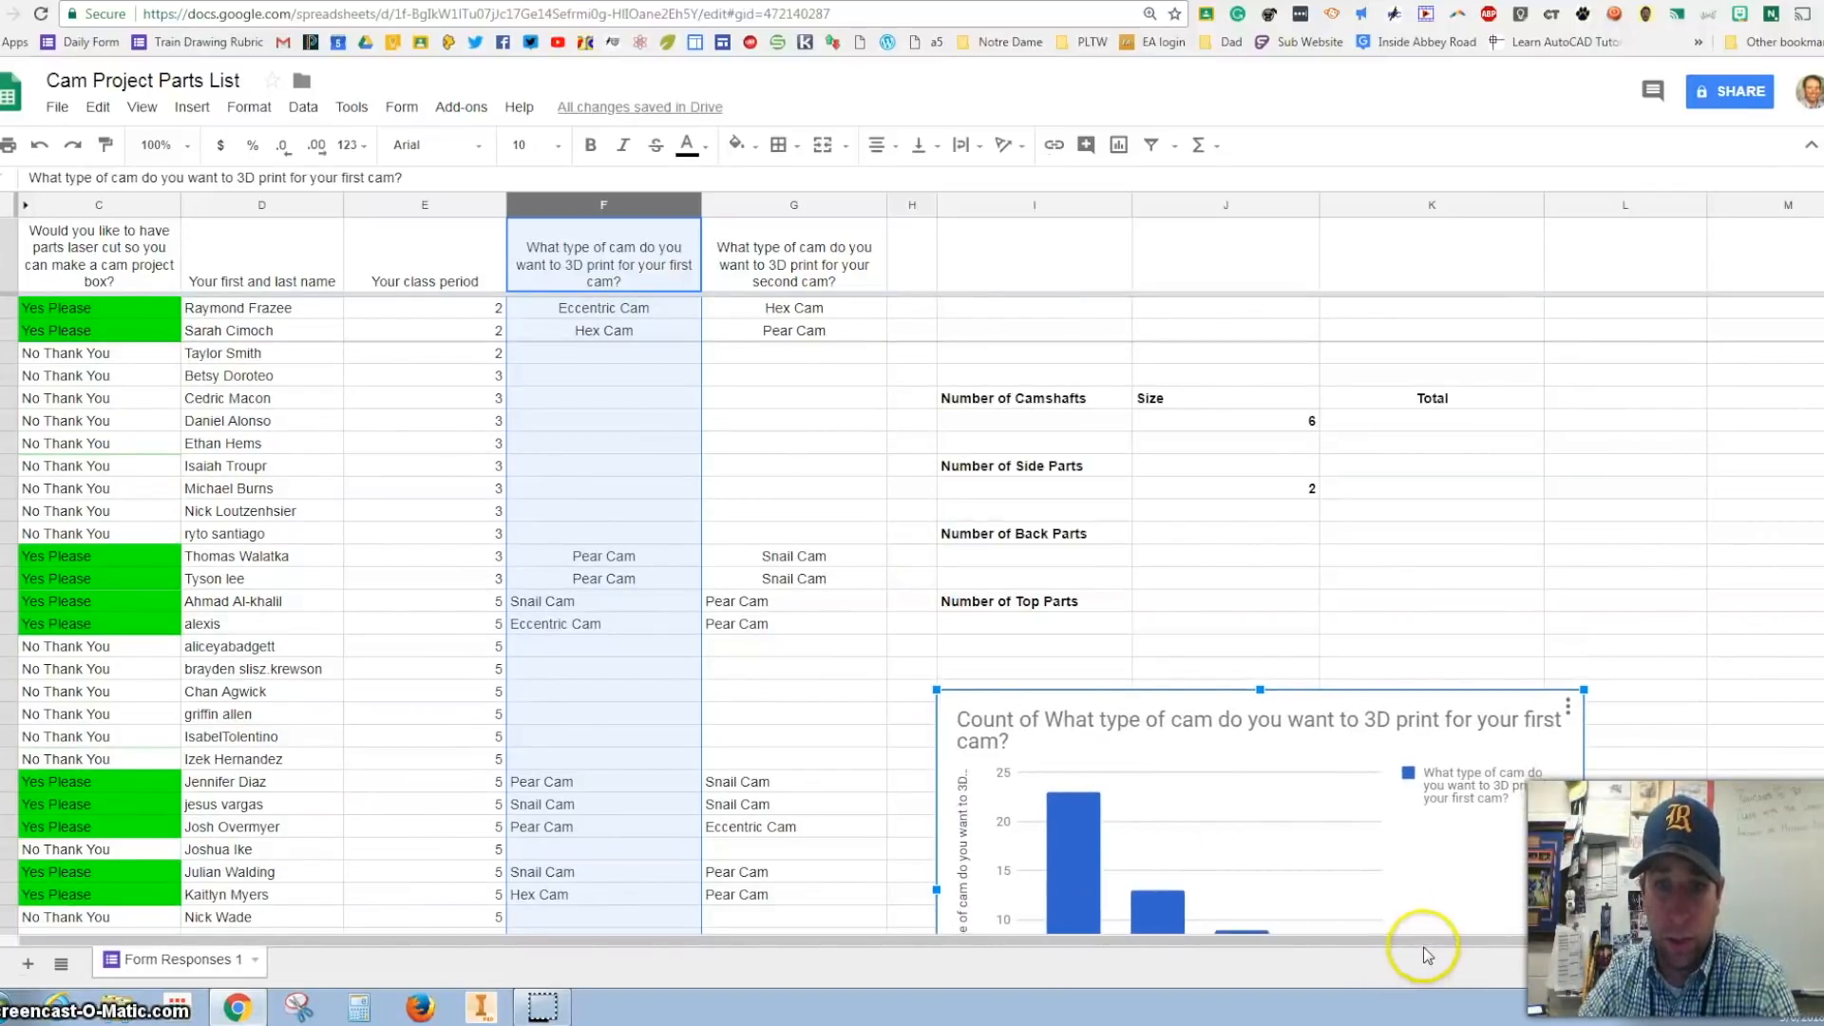
# - Insert a column chart of the second-cam choices in column G and place it directly below the first-cam chart
pyautogui.scroll(5, 858, 358)
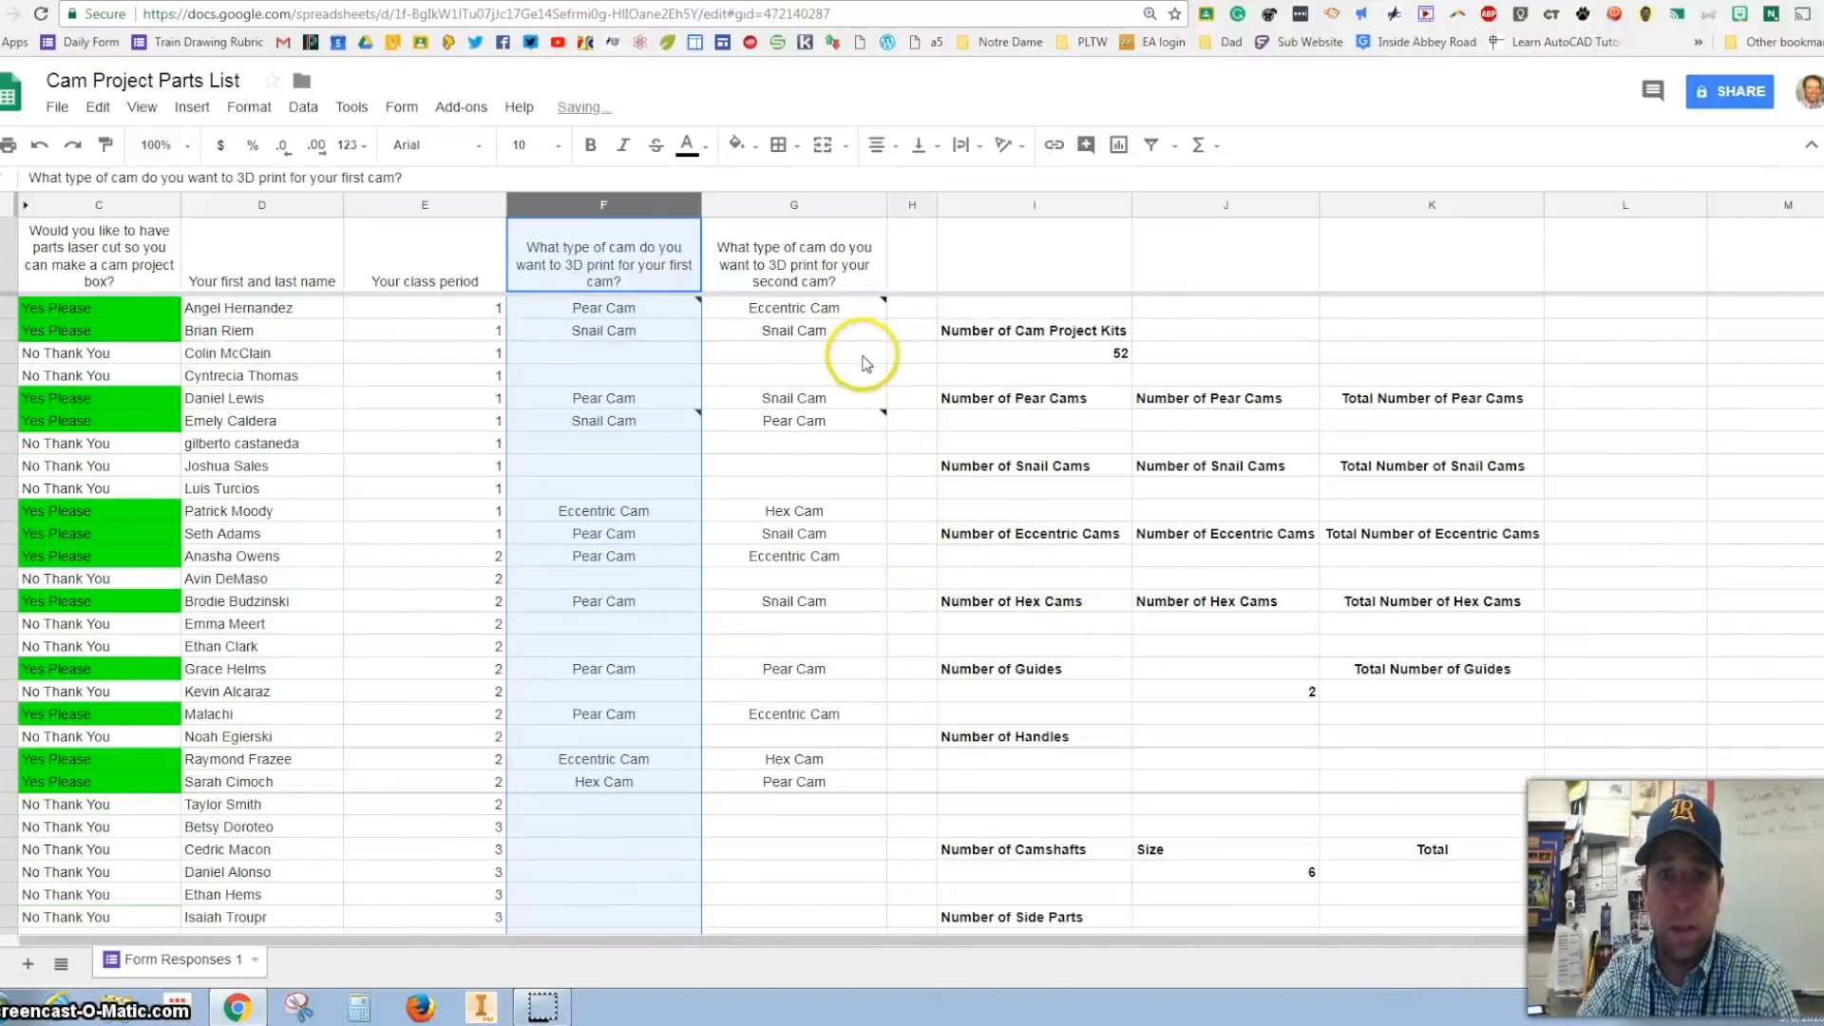
pyautogui.click(783, 202)
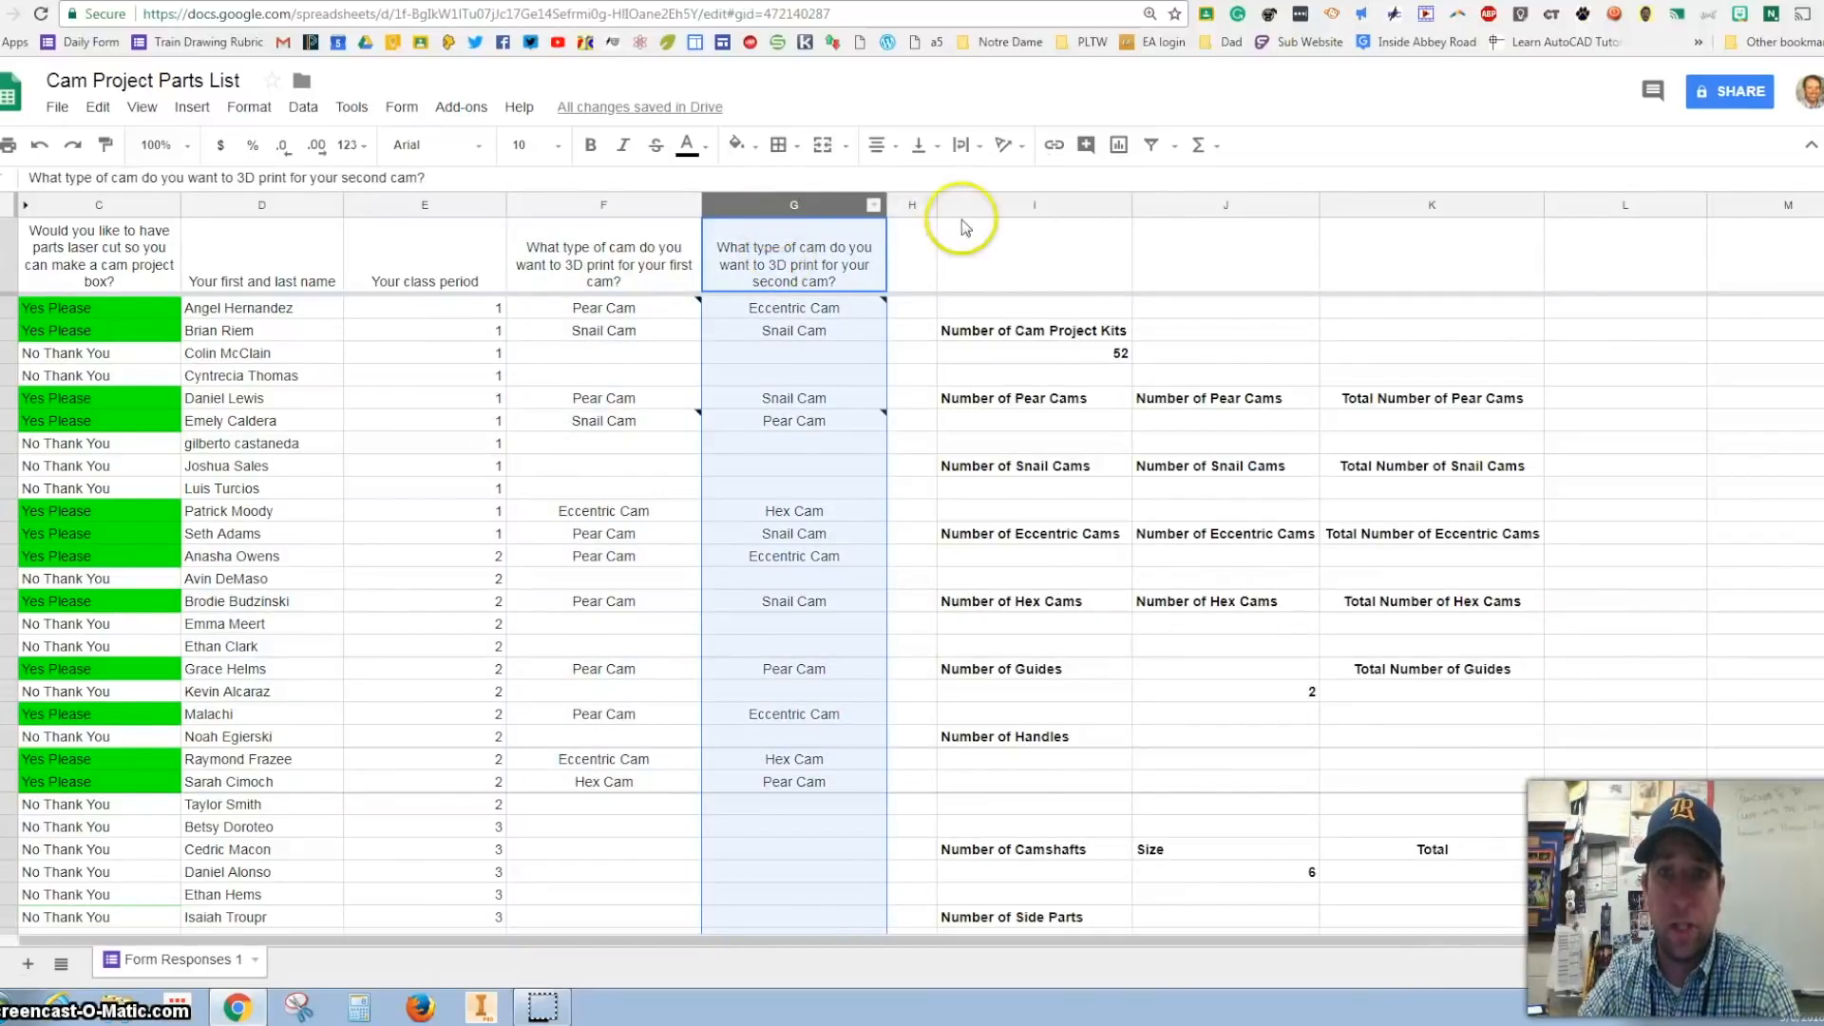
pyautogui.click(1119, 145)
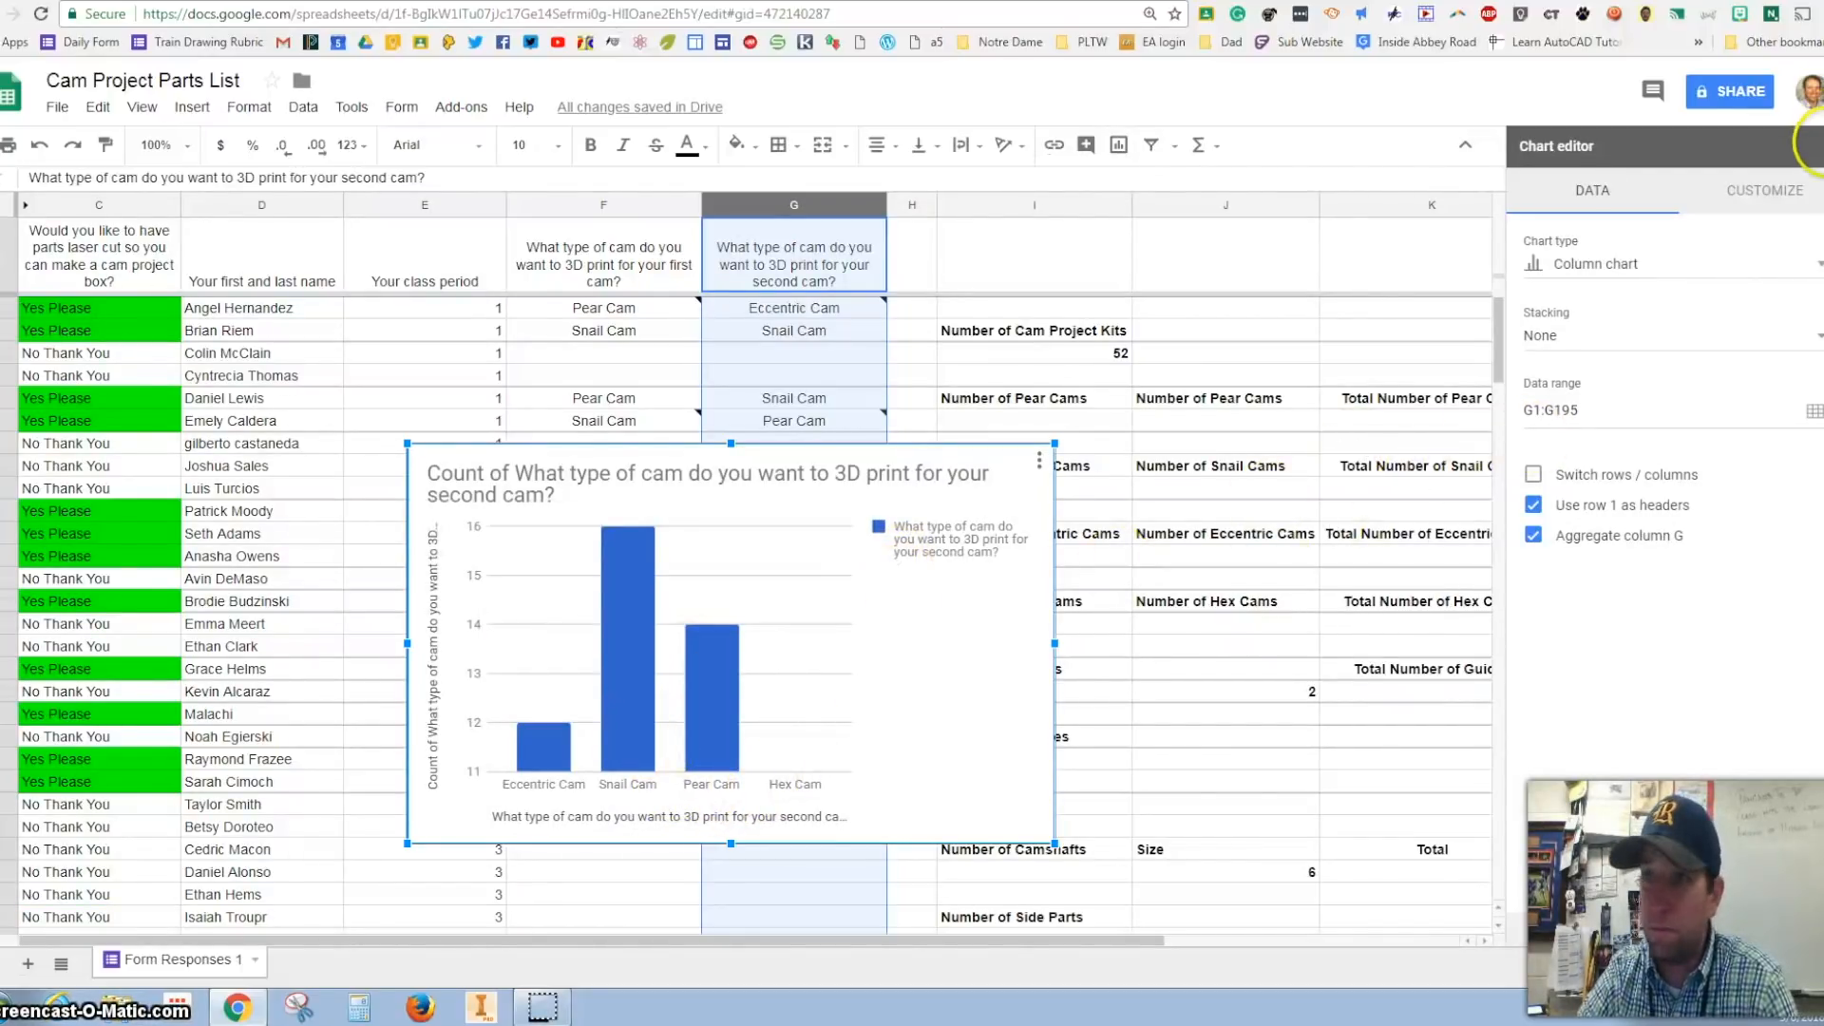
pyautogui.click(1812, 145)
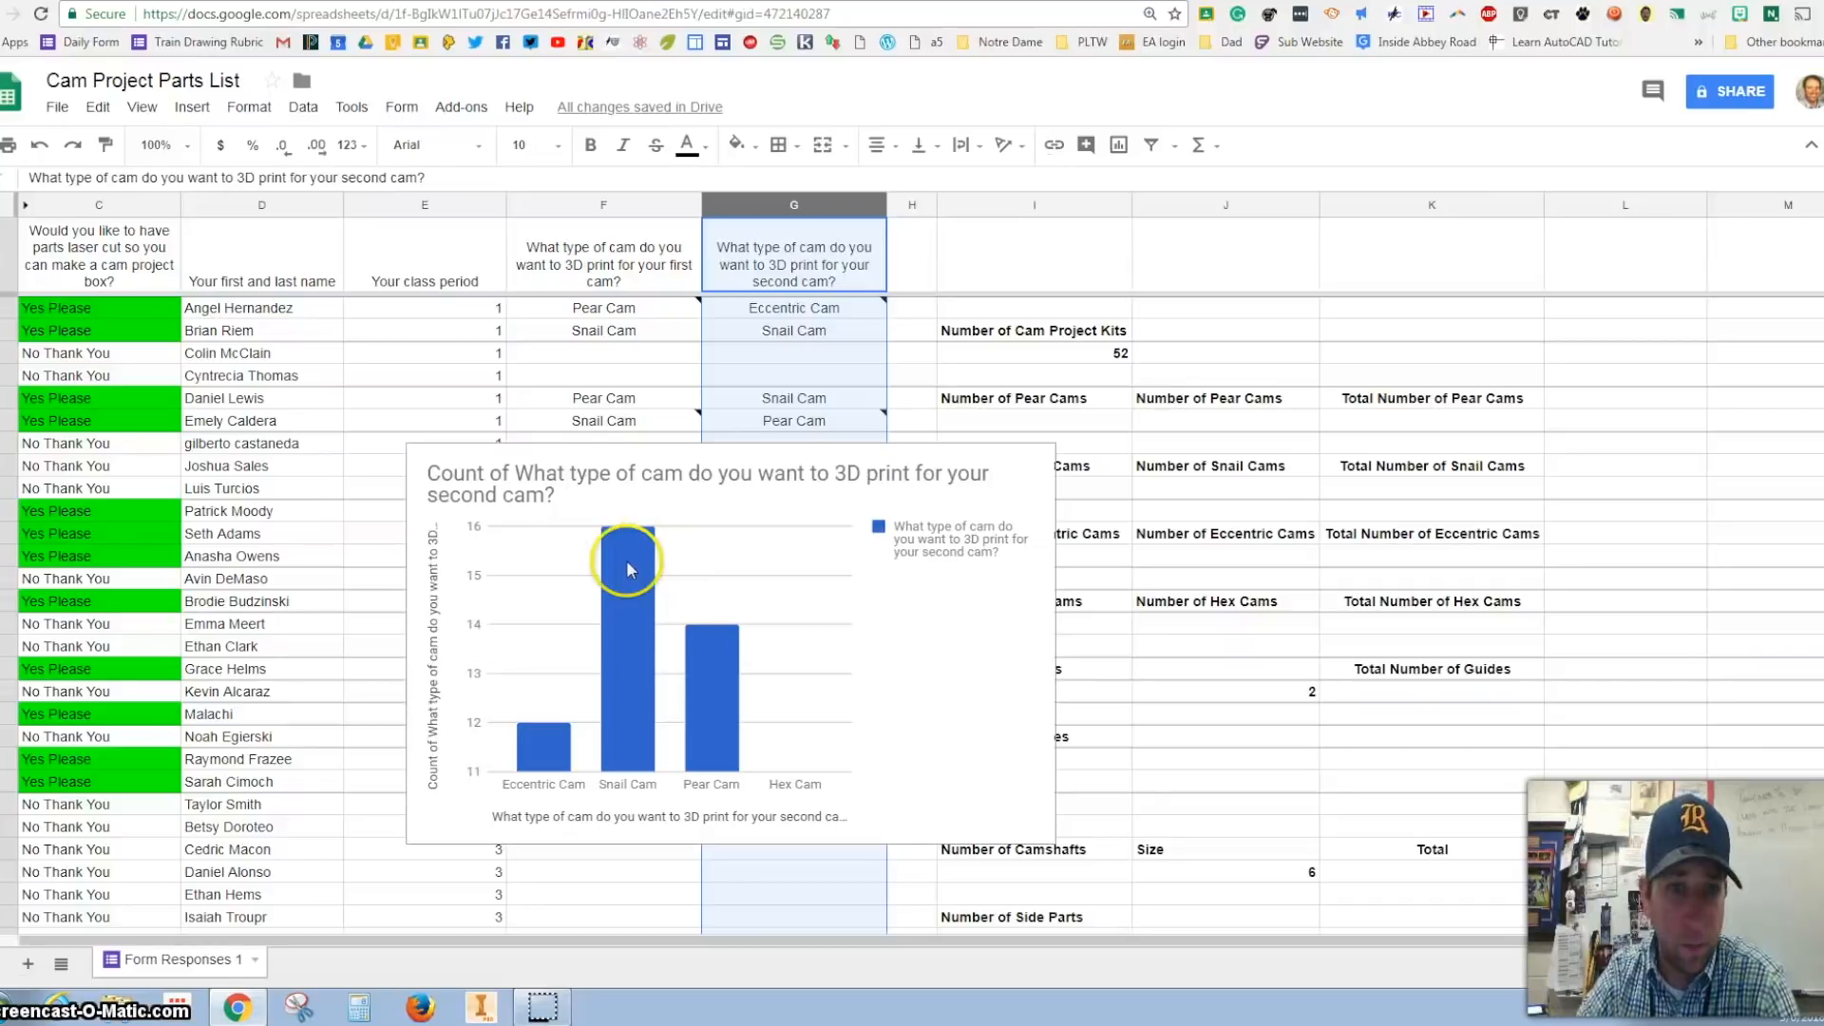
pyautogui.click(877, 568)
pyautogui.scroll(-5, 891, 570)
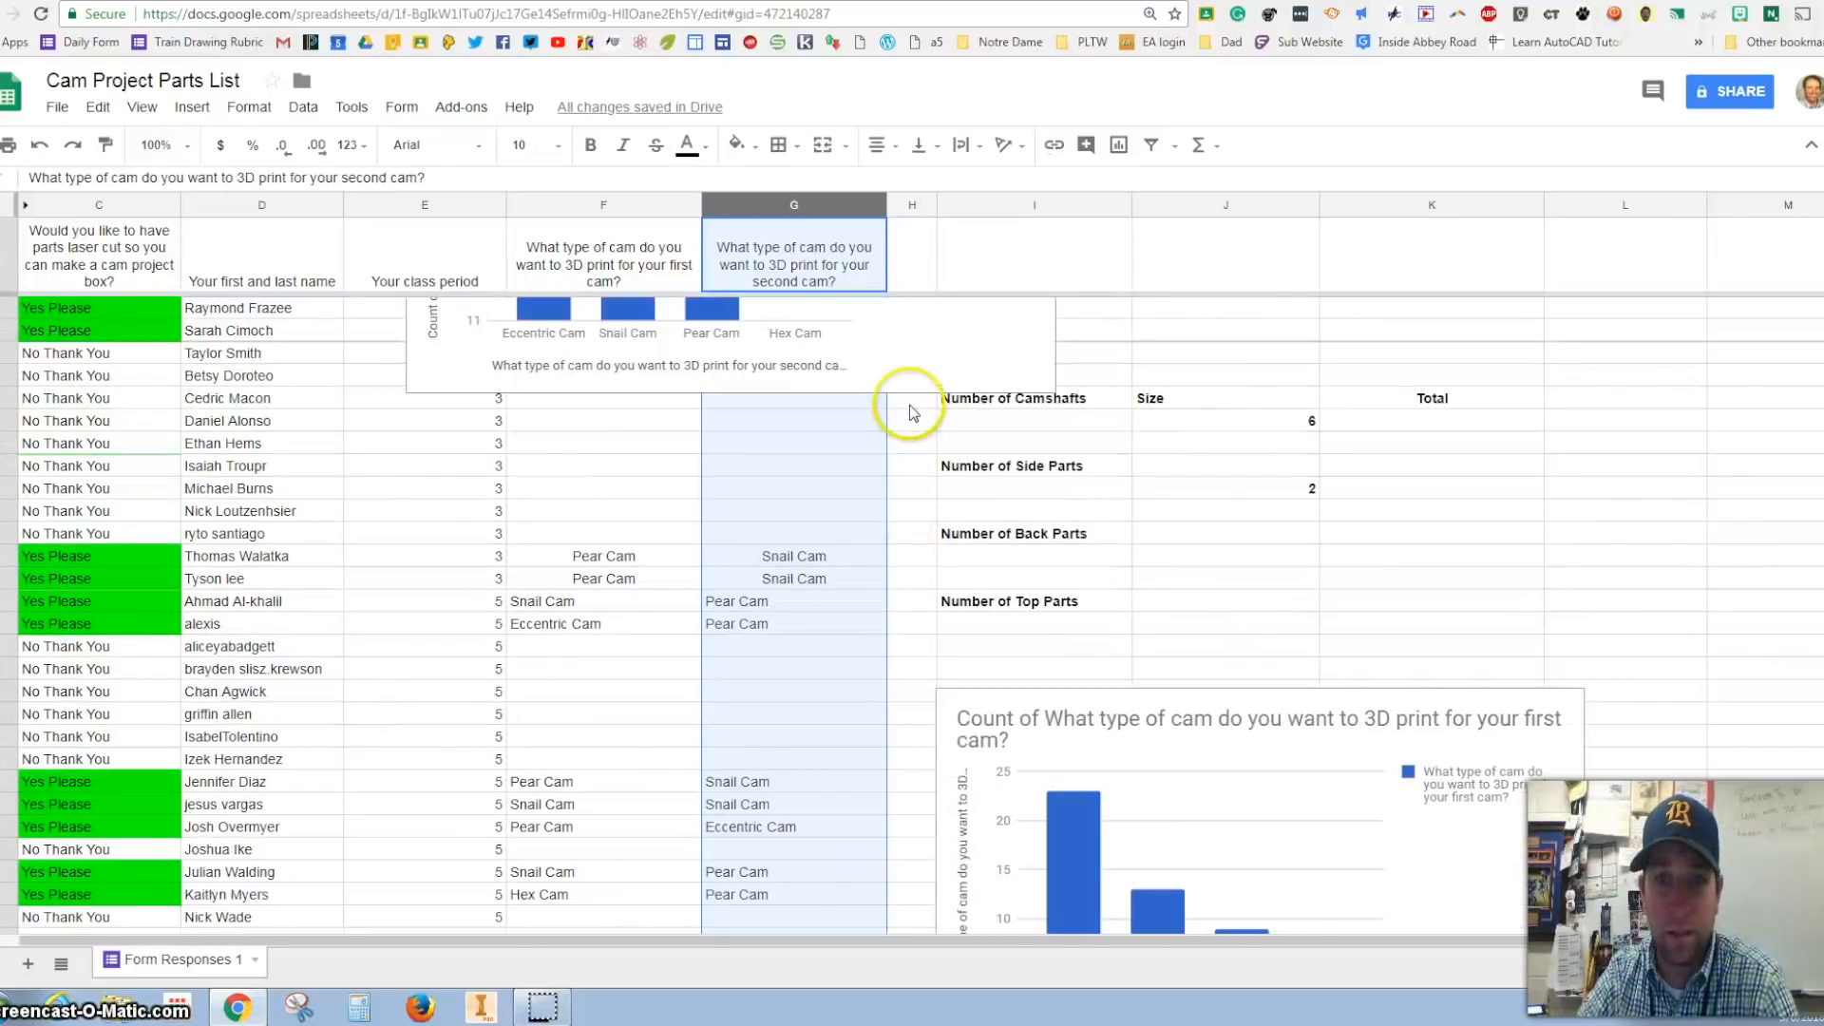
pyautogui.moveTo(929, 344); pyautogui.dragTo(1408, 928)
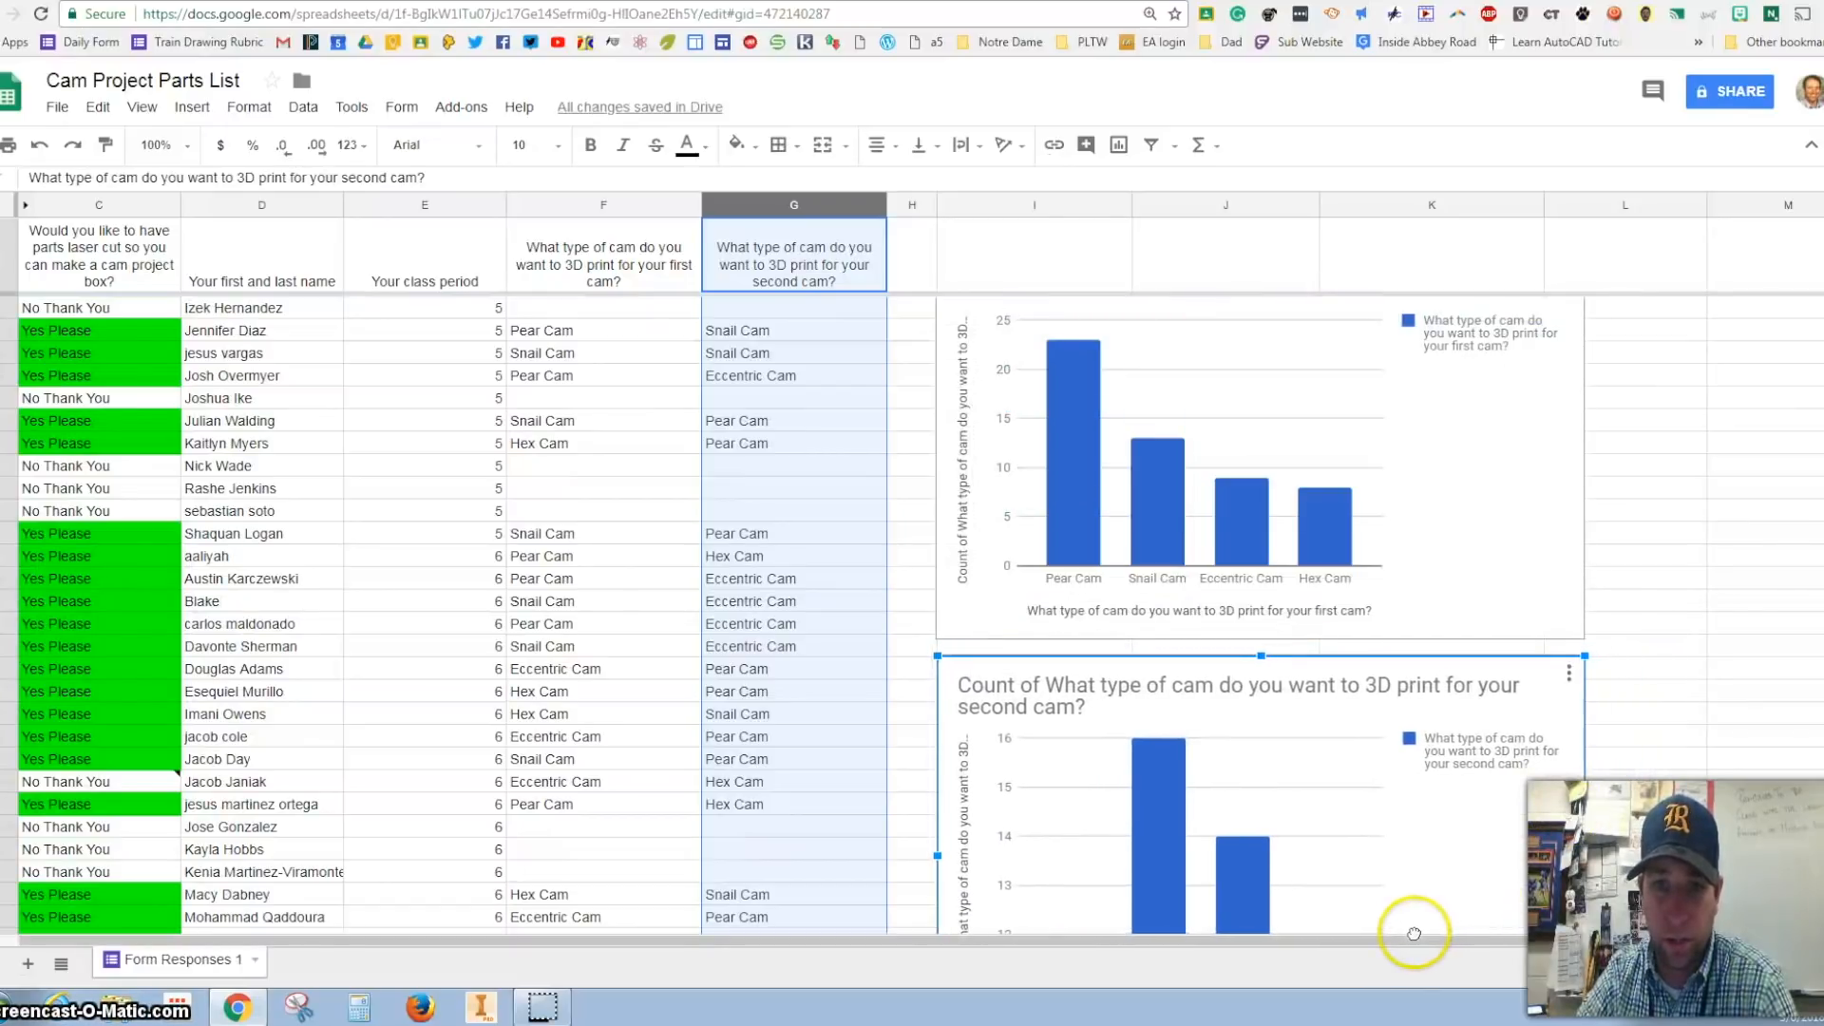
pyautogui.click(1662, 695)
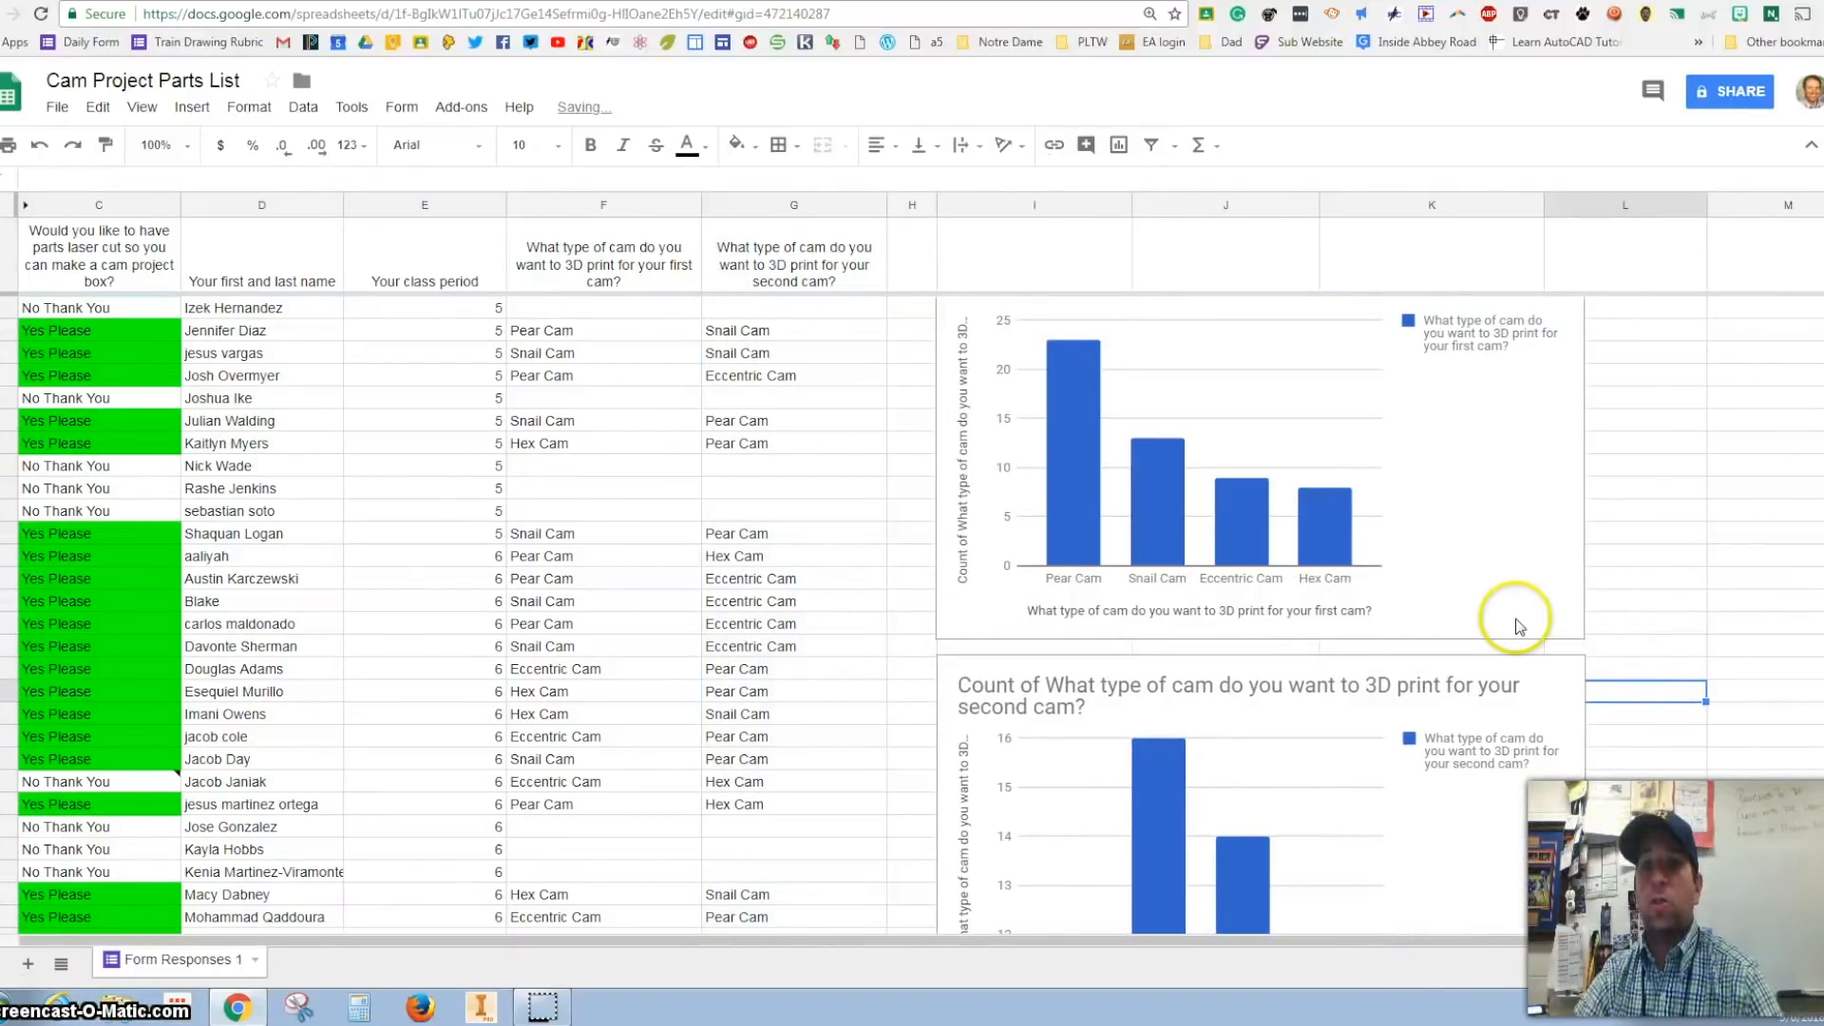
pyautogui.scroll(-3, 1507, 561)
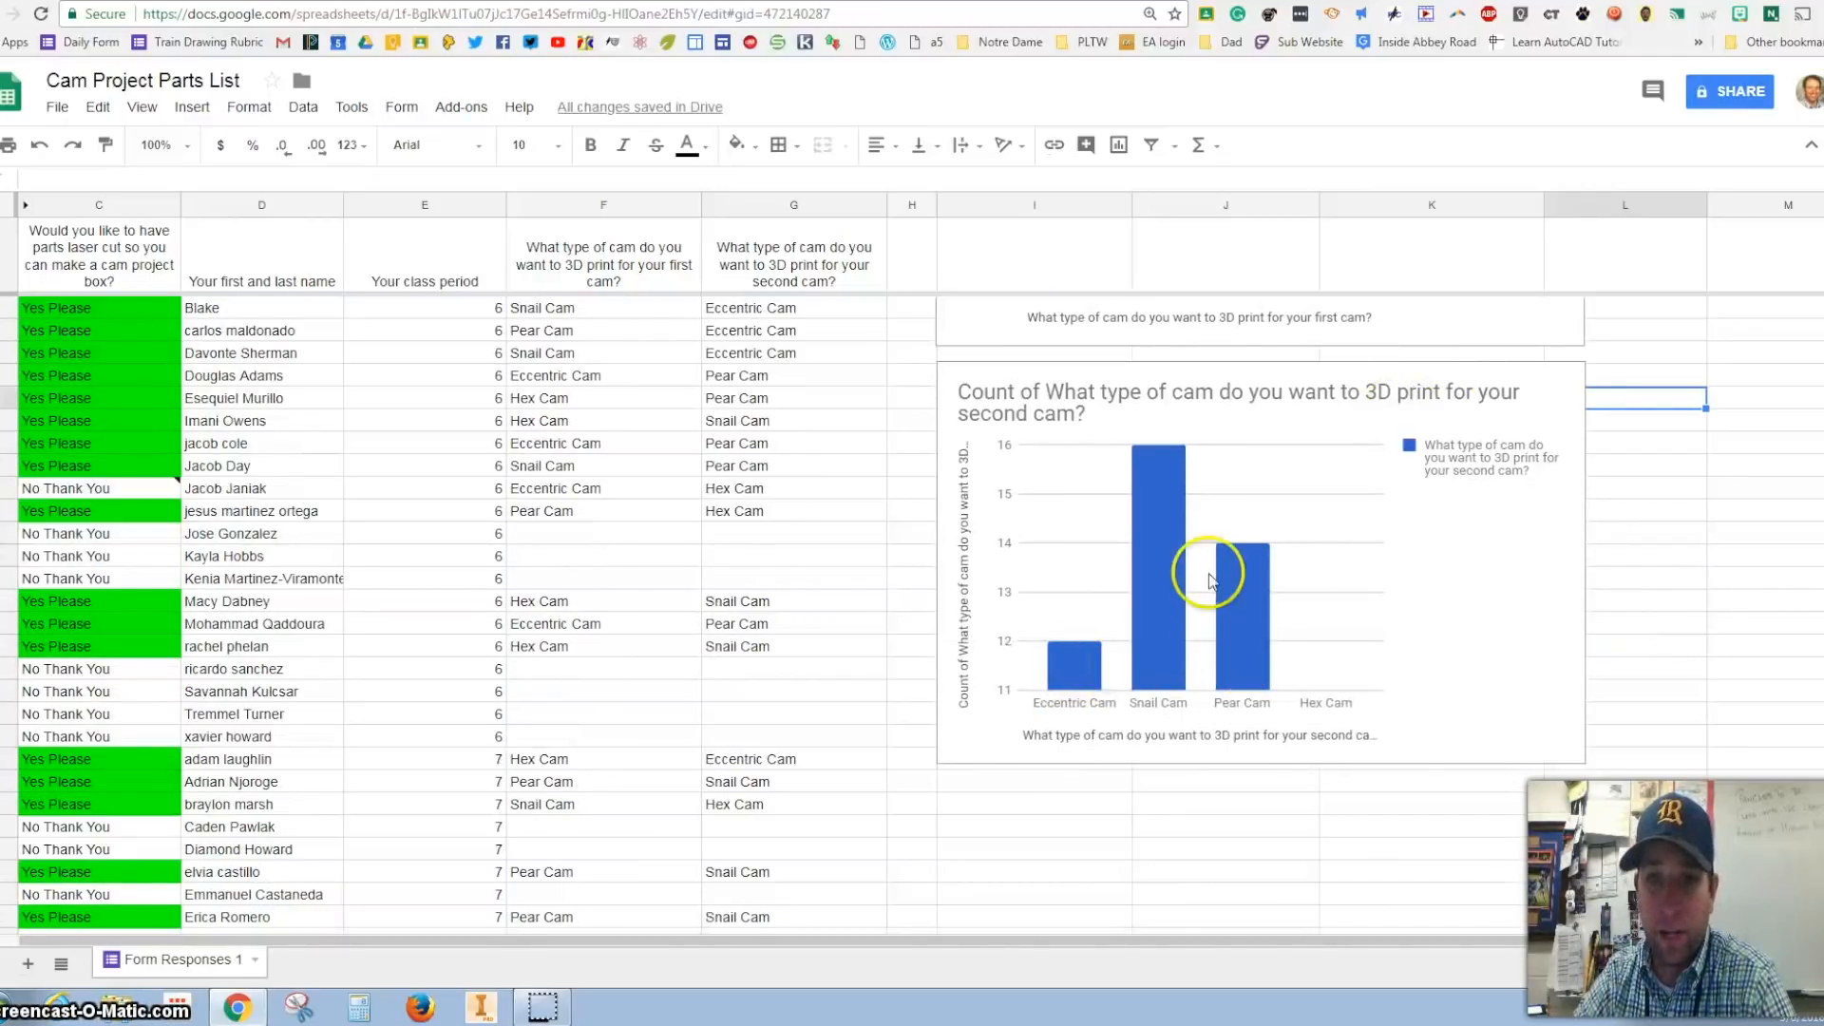
# - Enter the formula =COUNTIF(F2:F300, "Pear Cam") in the cell below the first Number of Pear Cams heading
pyautogui.scroll(3, 1160, 529)
pyautogui.scroll(4, 1186, 510)
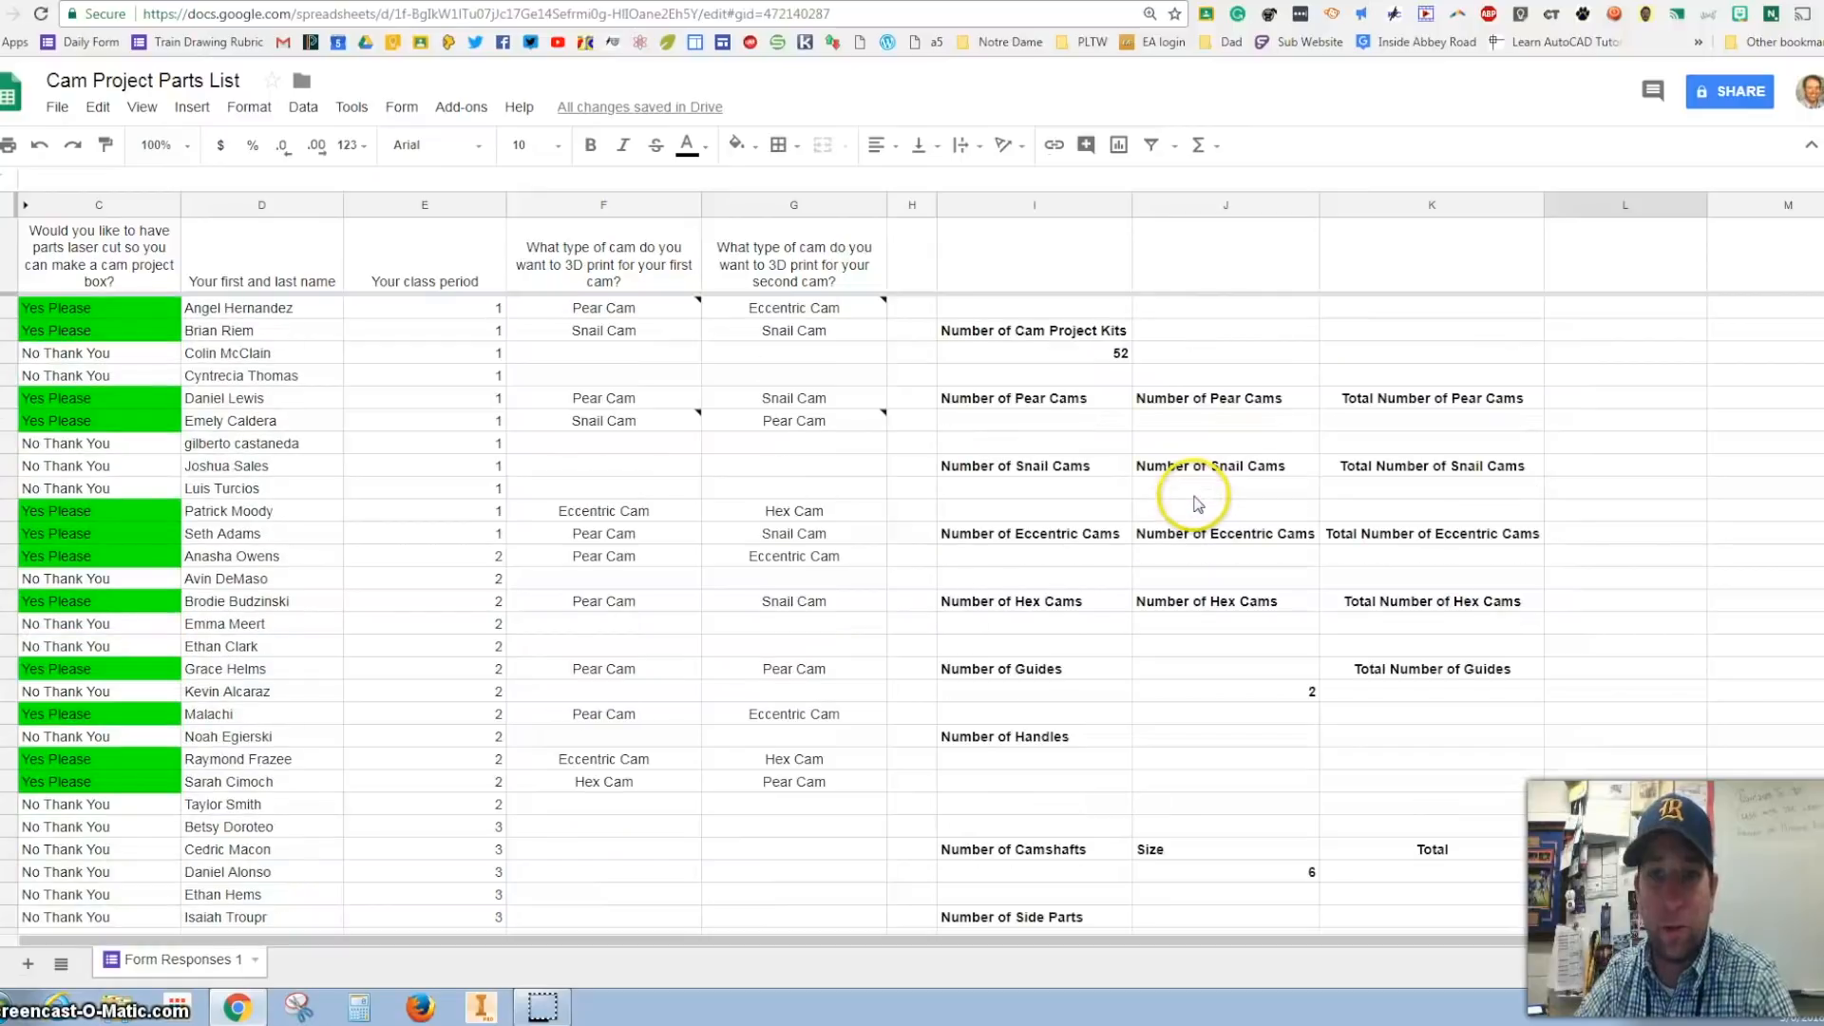
pyautogui.click(1102, 426)
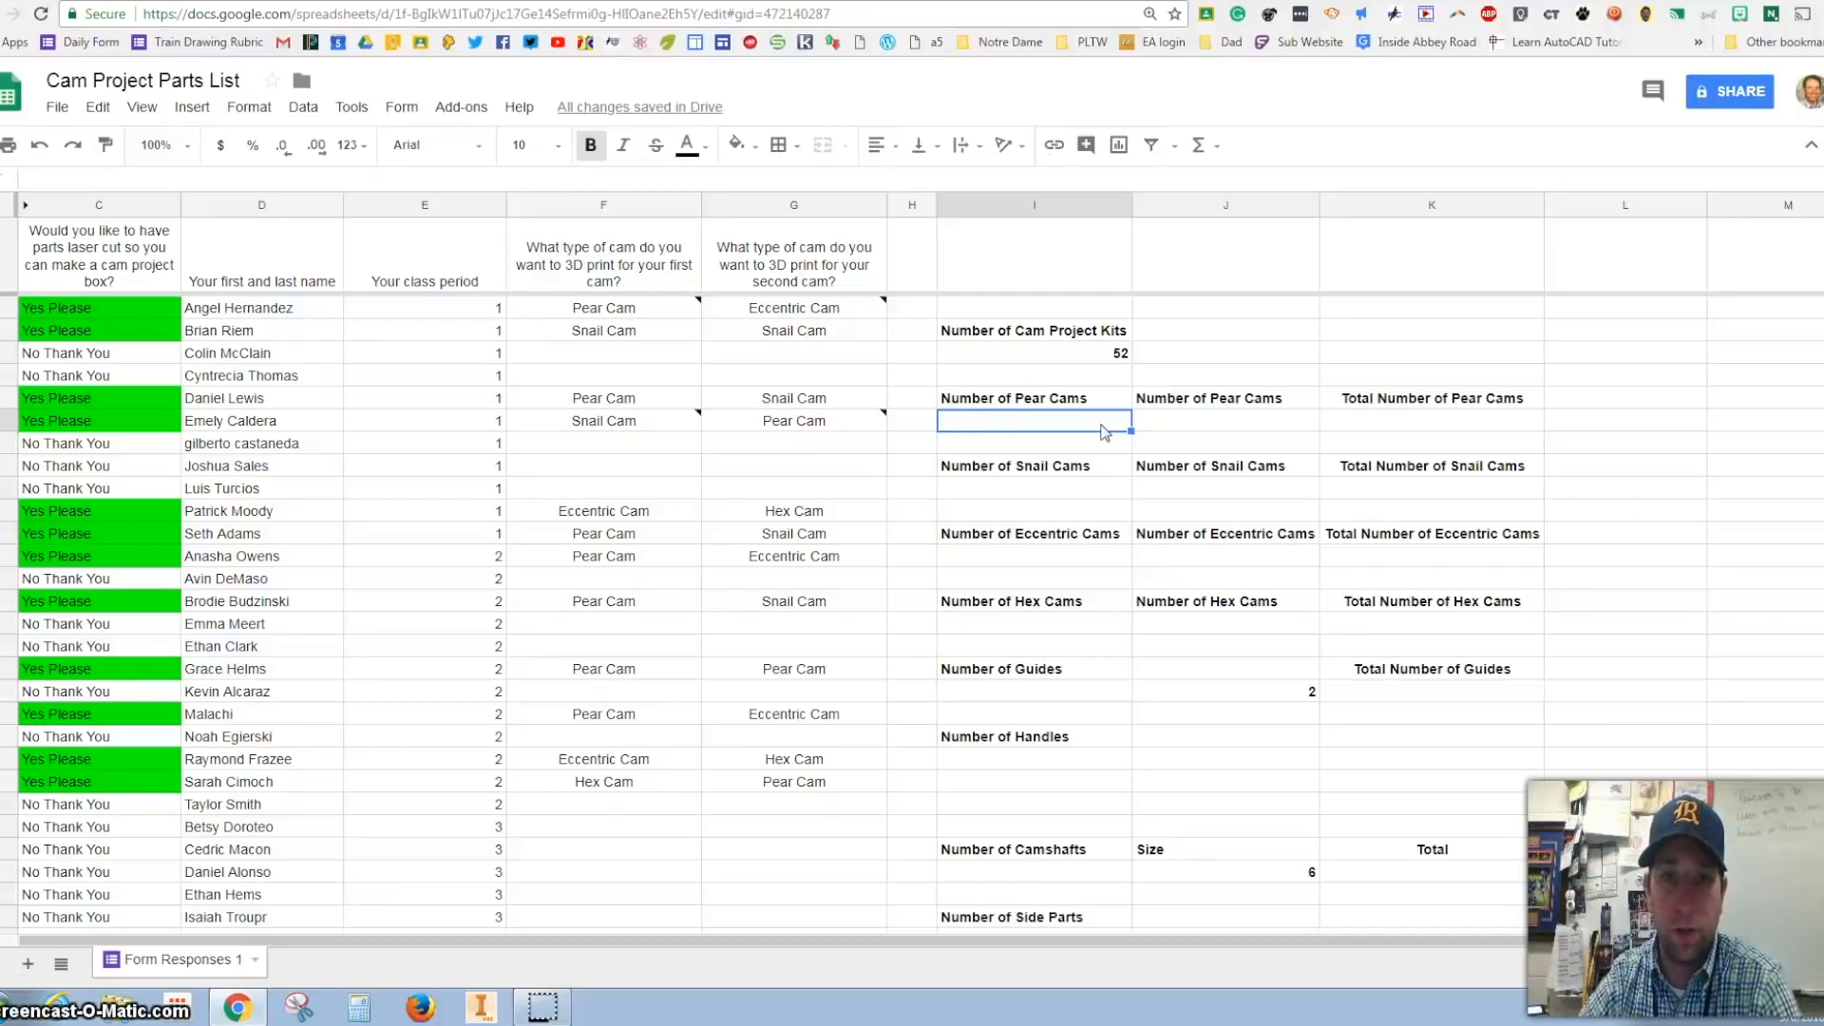
pyautogui.write('=')
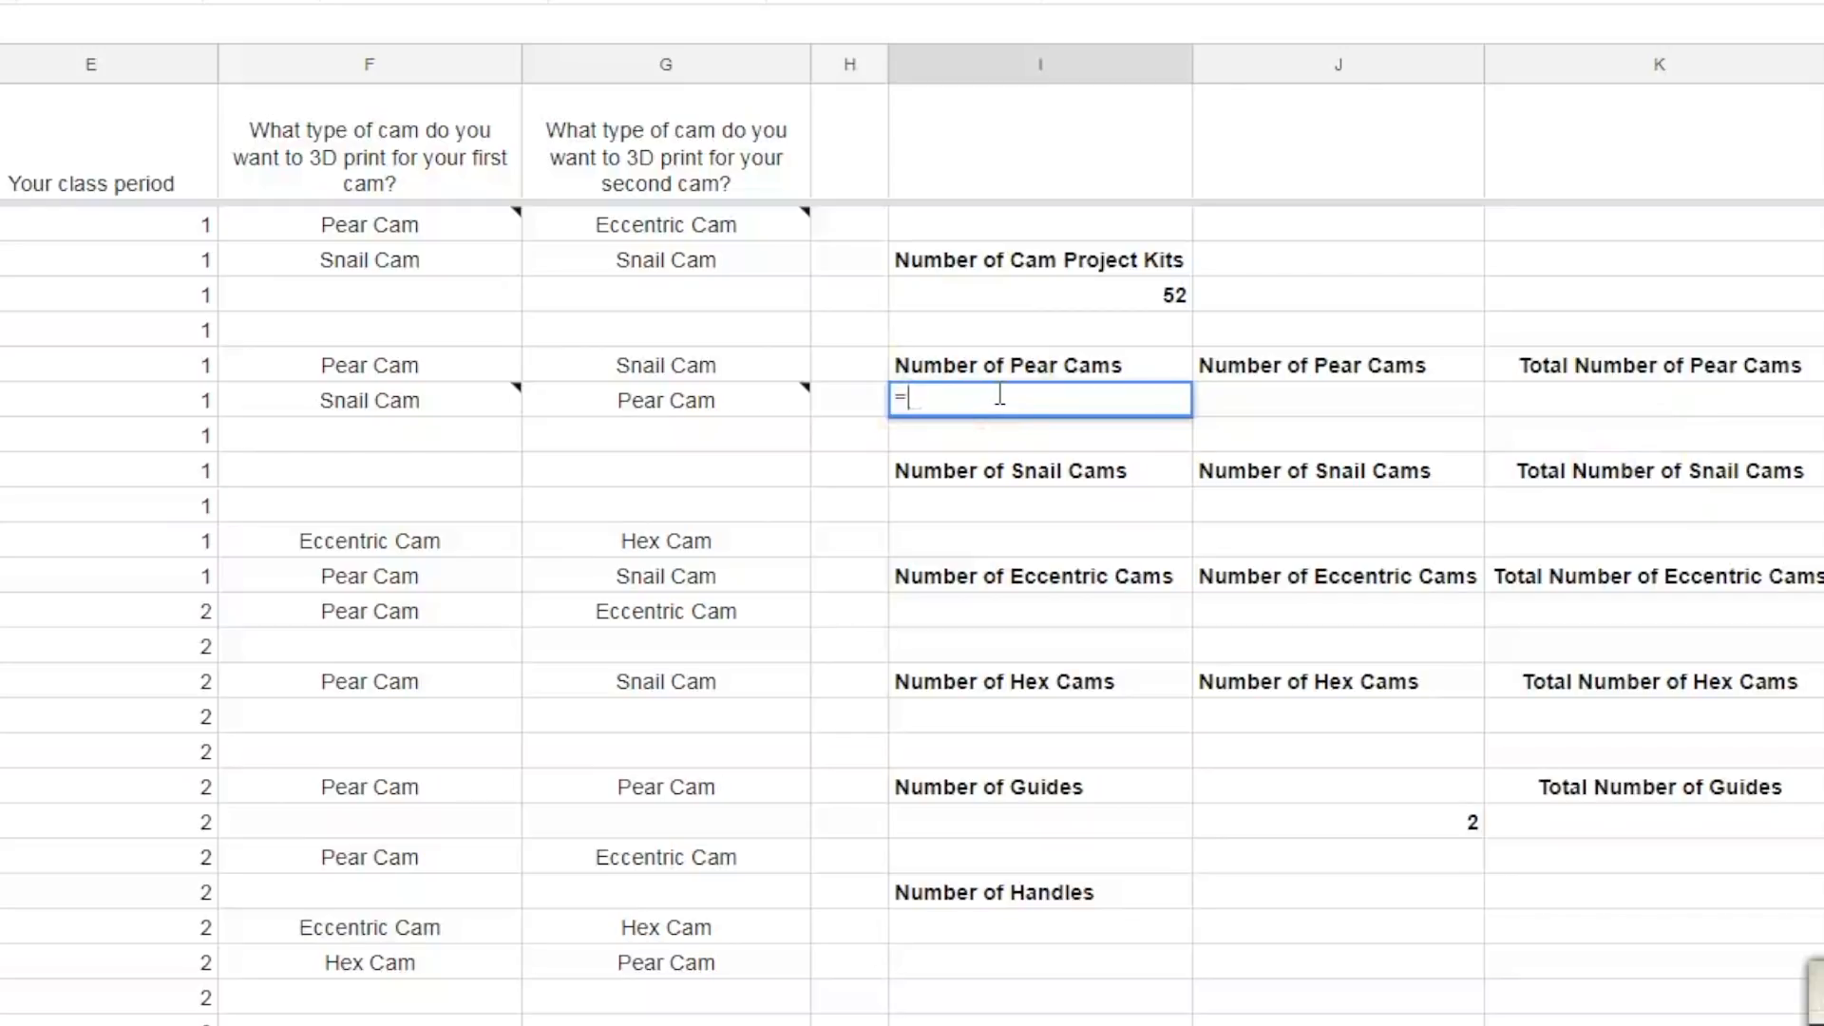
pyautogui.write('count')
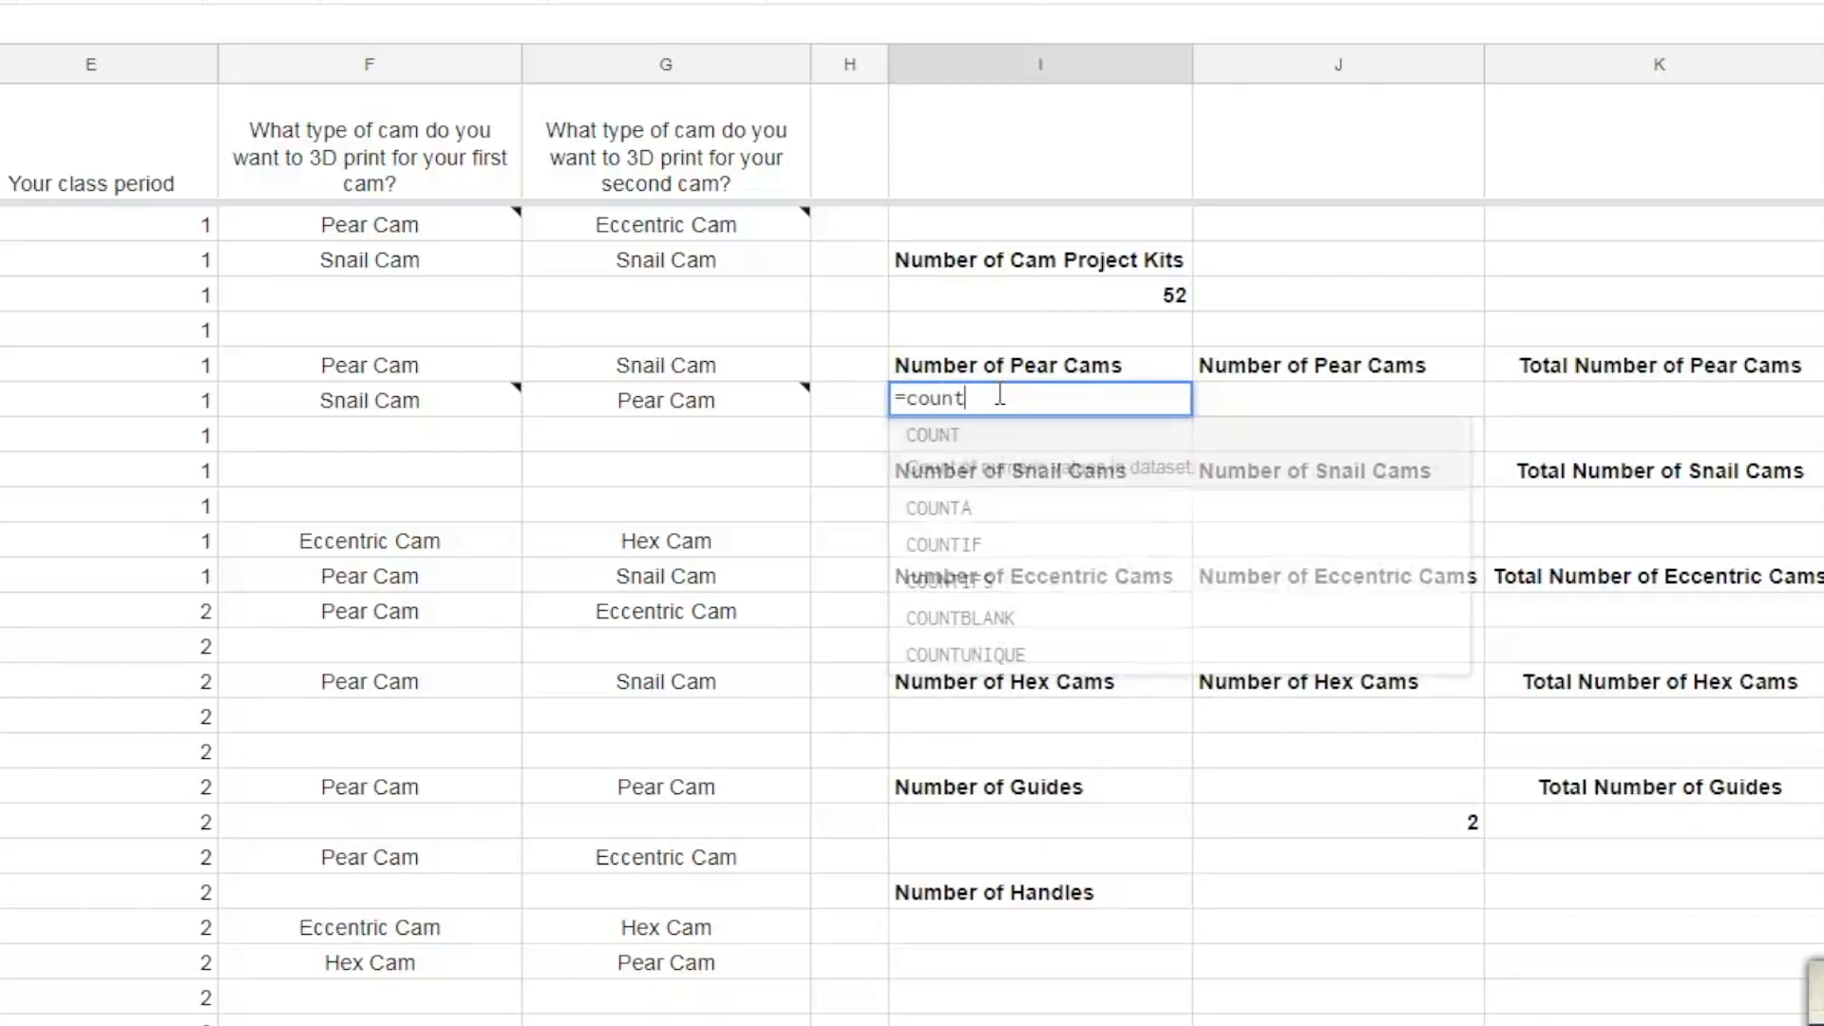
pyautogui.write('if')
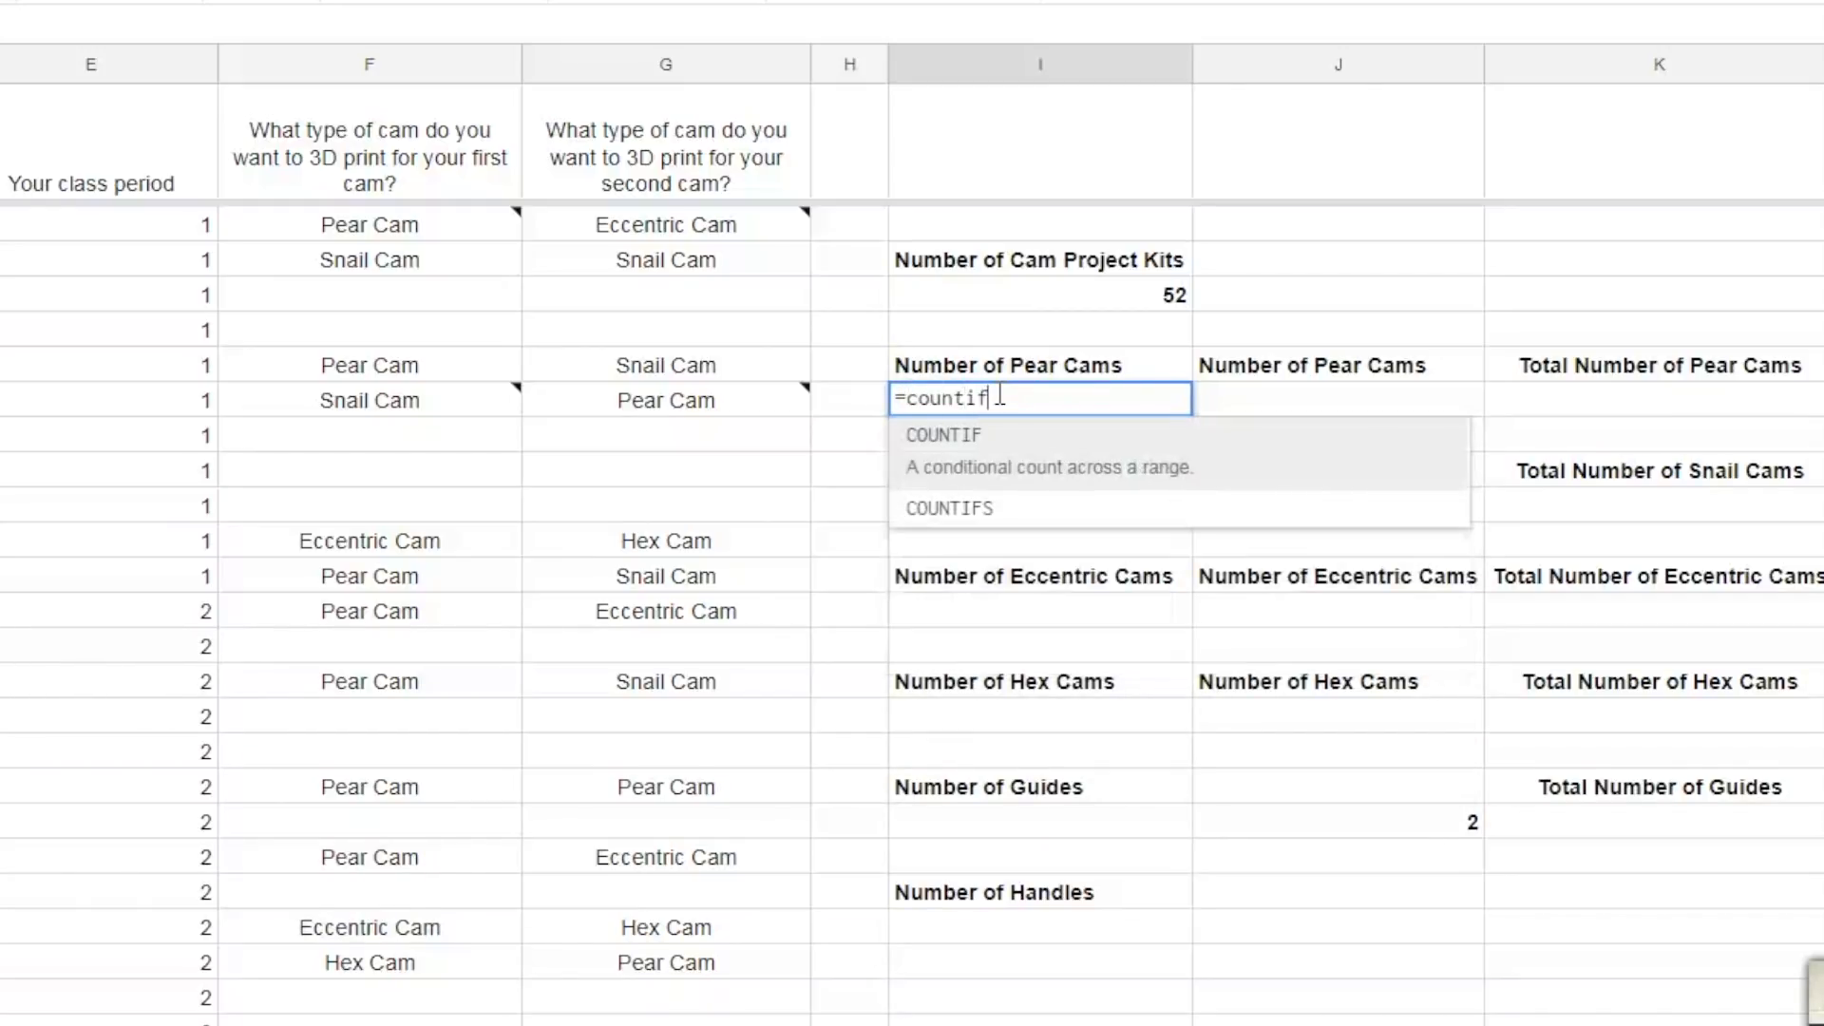
pyautogui.click(938, 450)
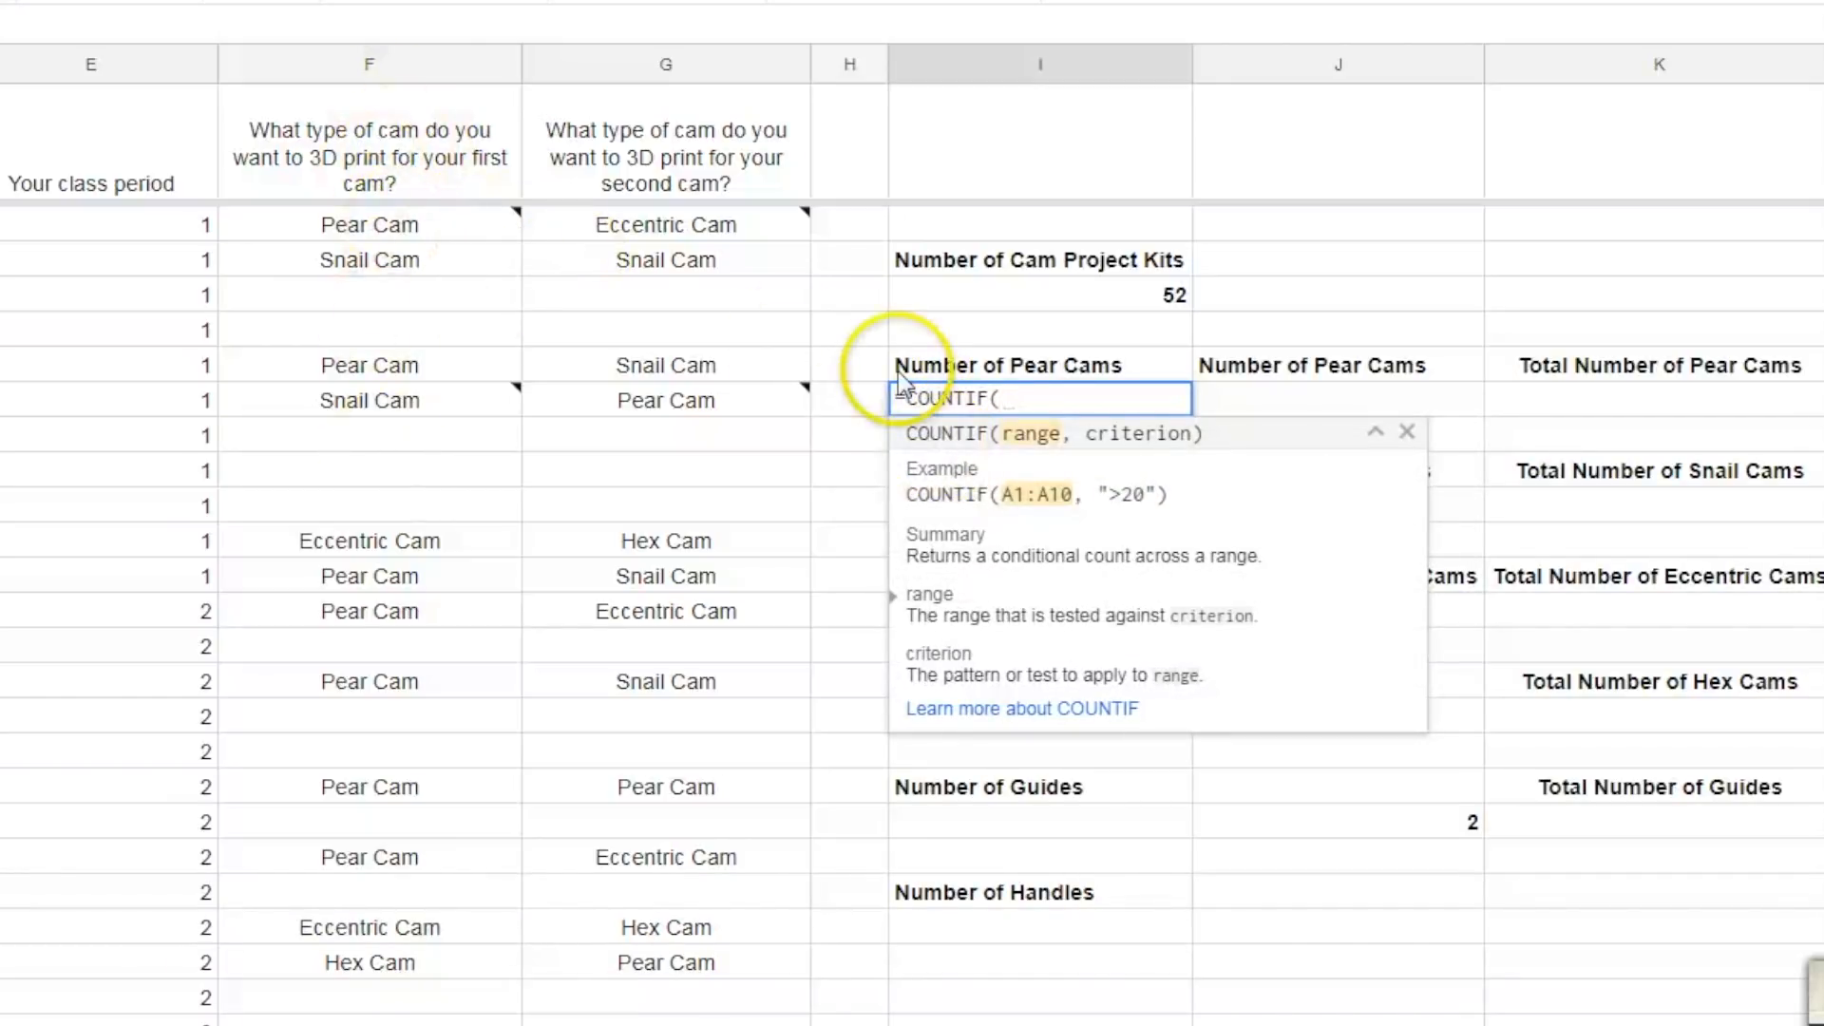
pyautogui.write('F')
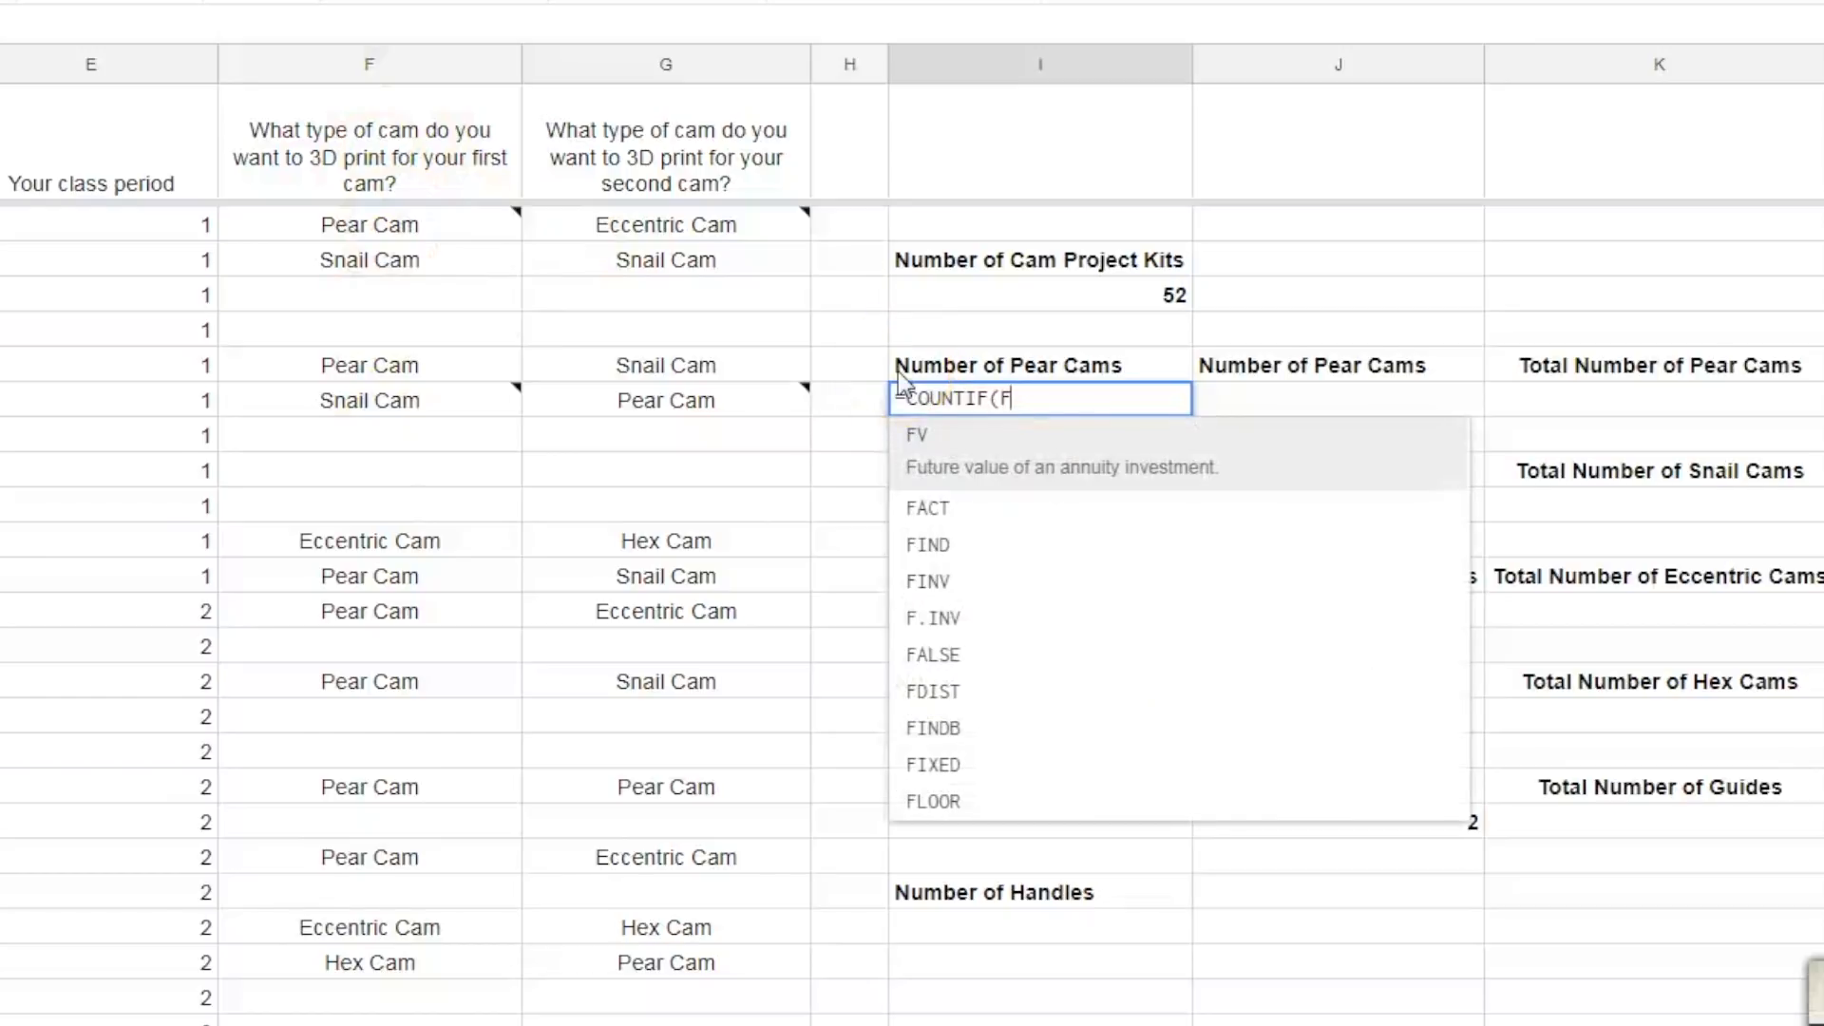
pyautogui.moveTo(443, 228)
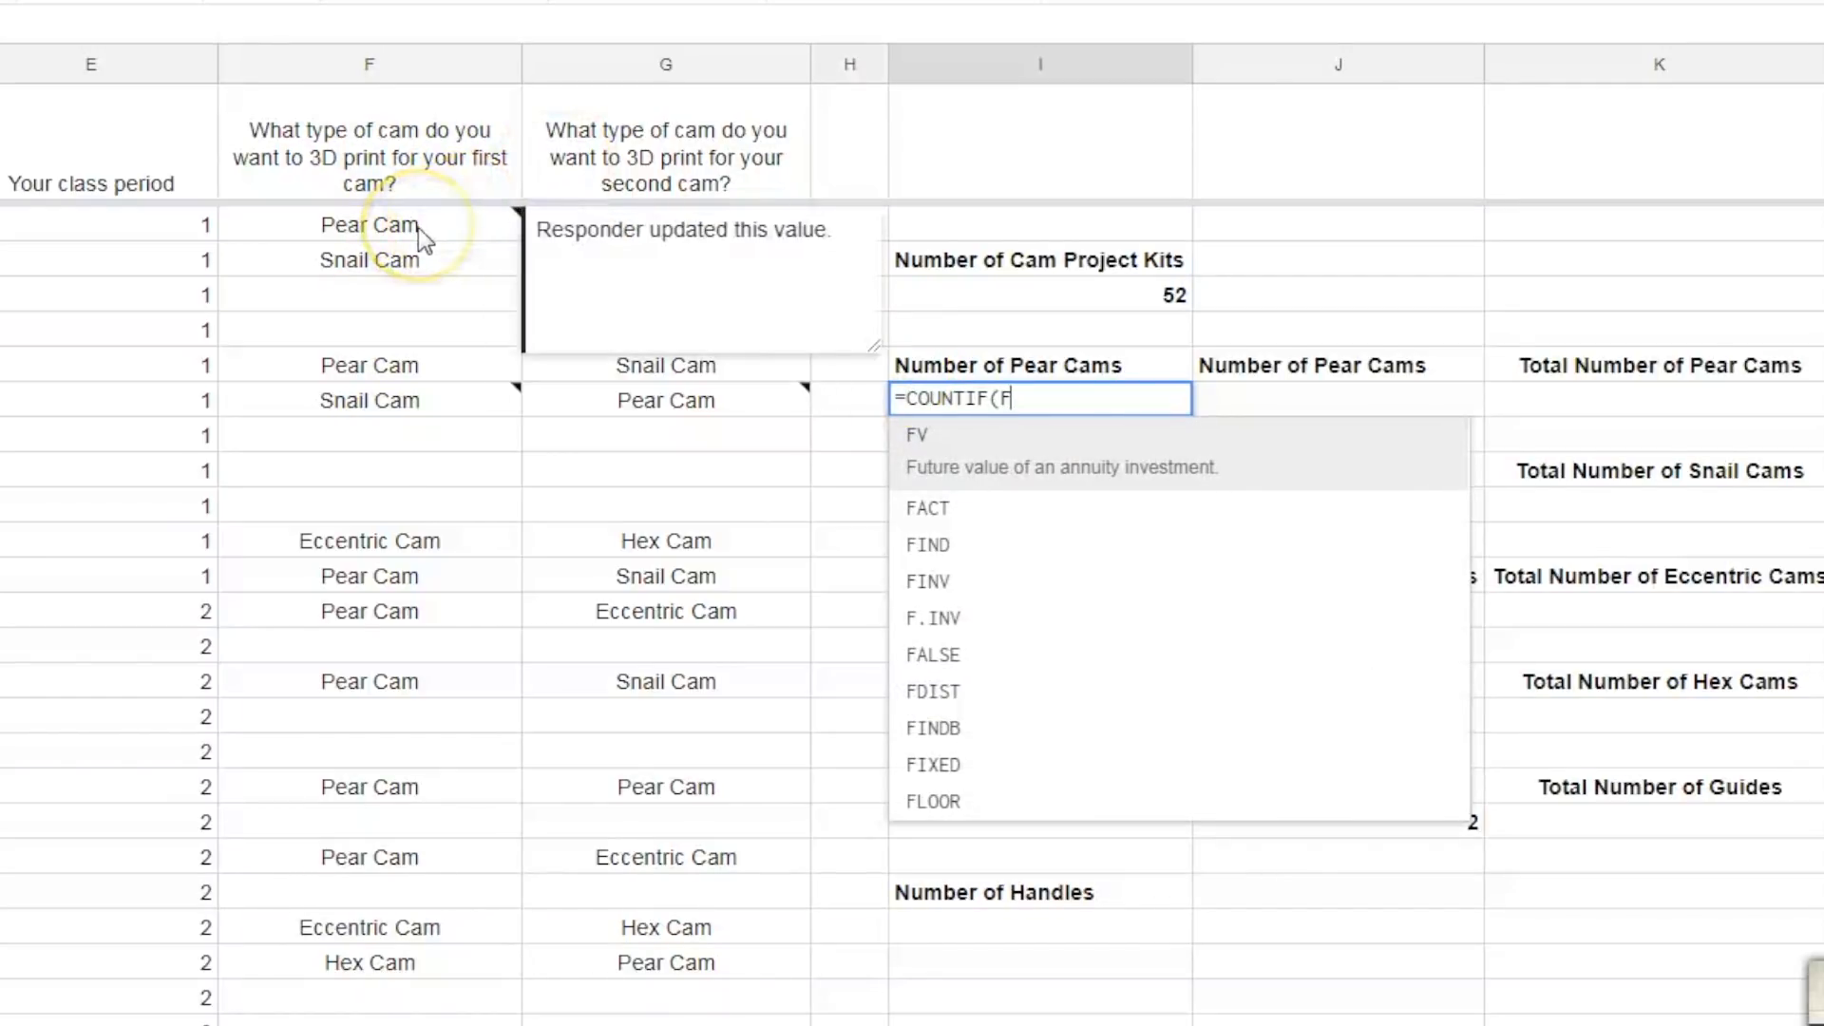
pyautogui.write('2:')
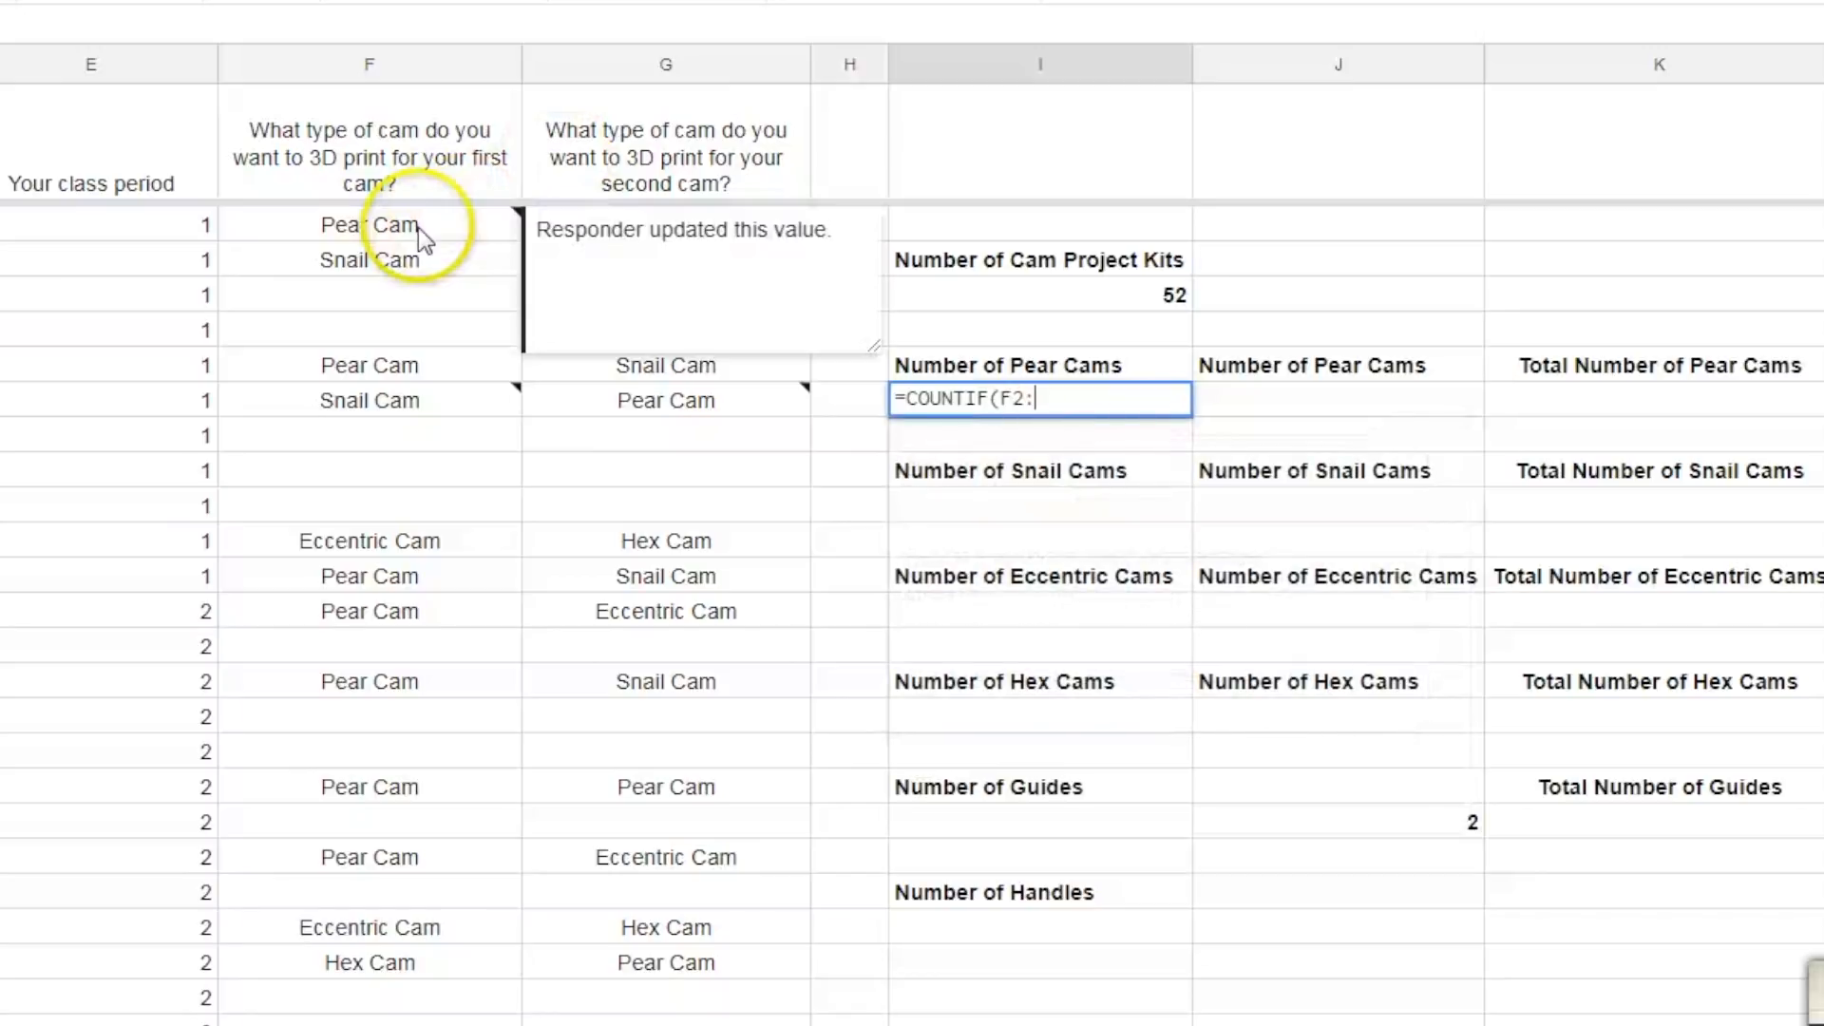
pyautogui.write('F300')
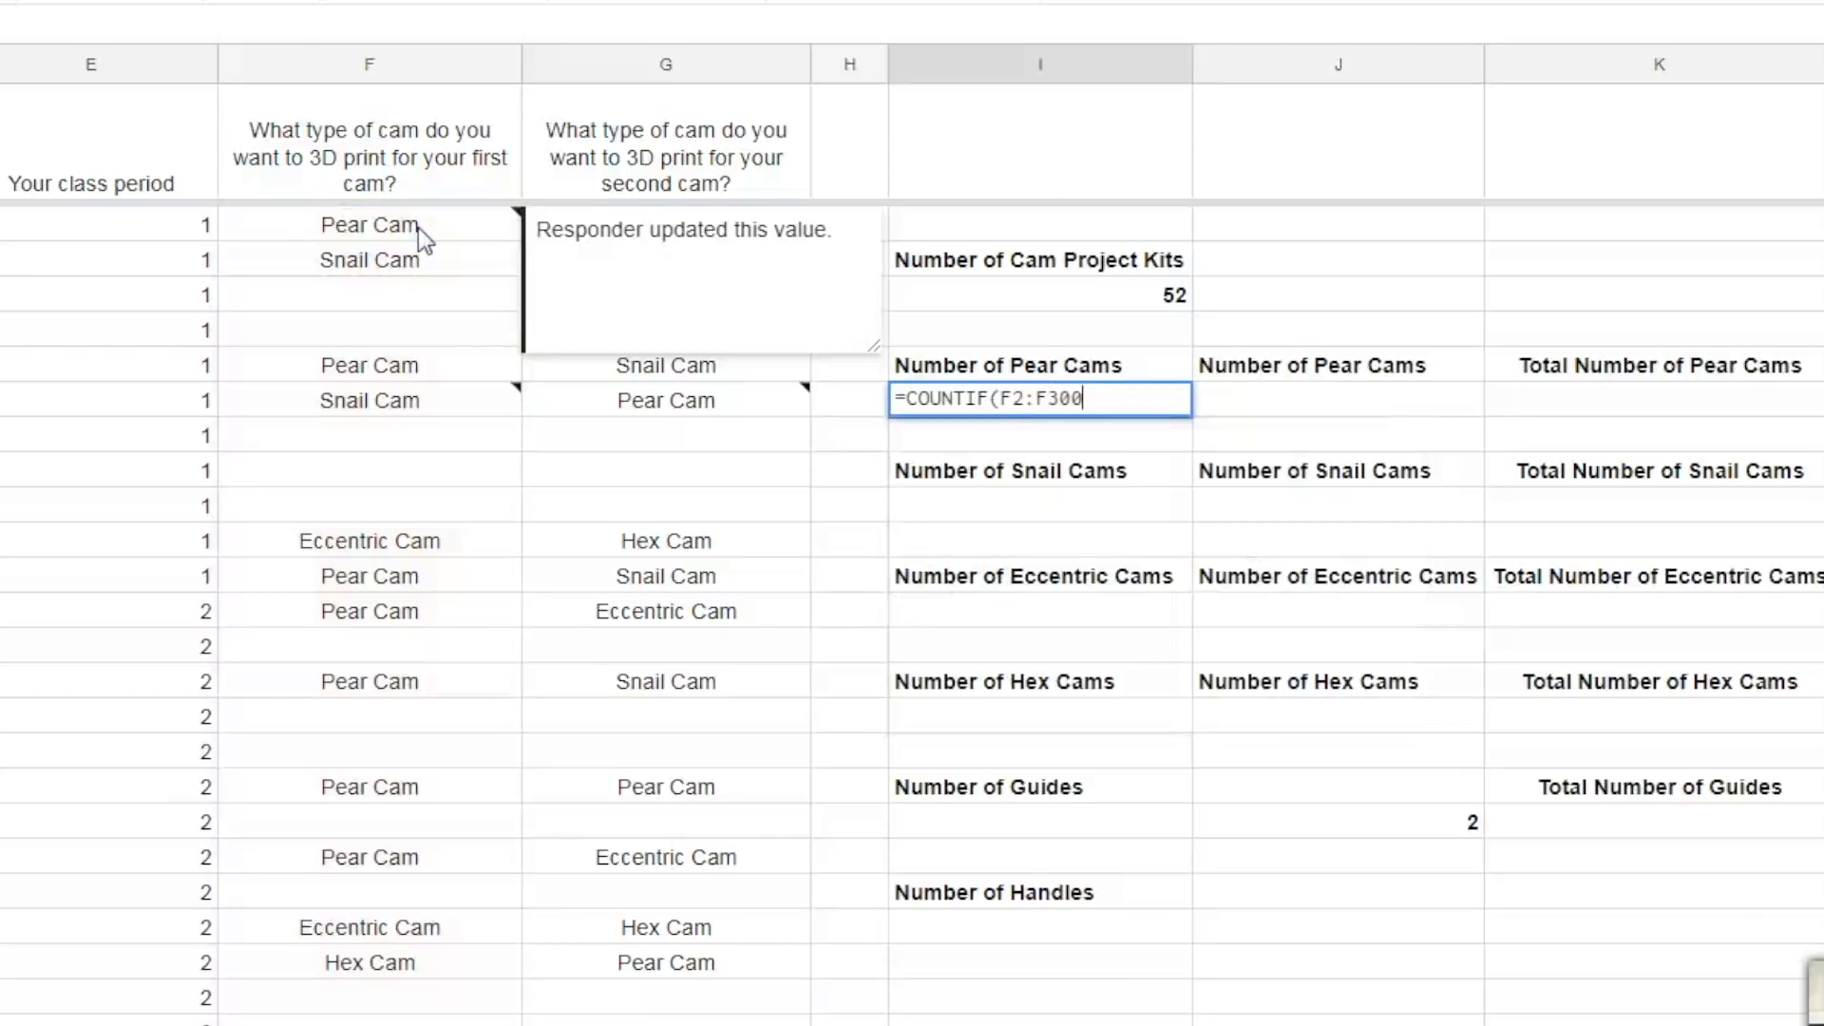
pyautogui.write(', "Pear Cam')
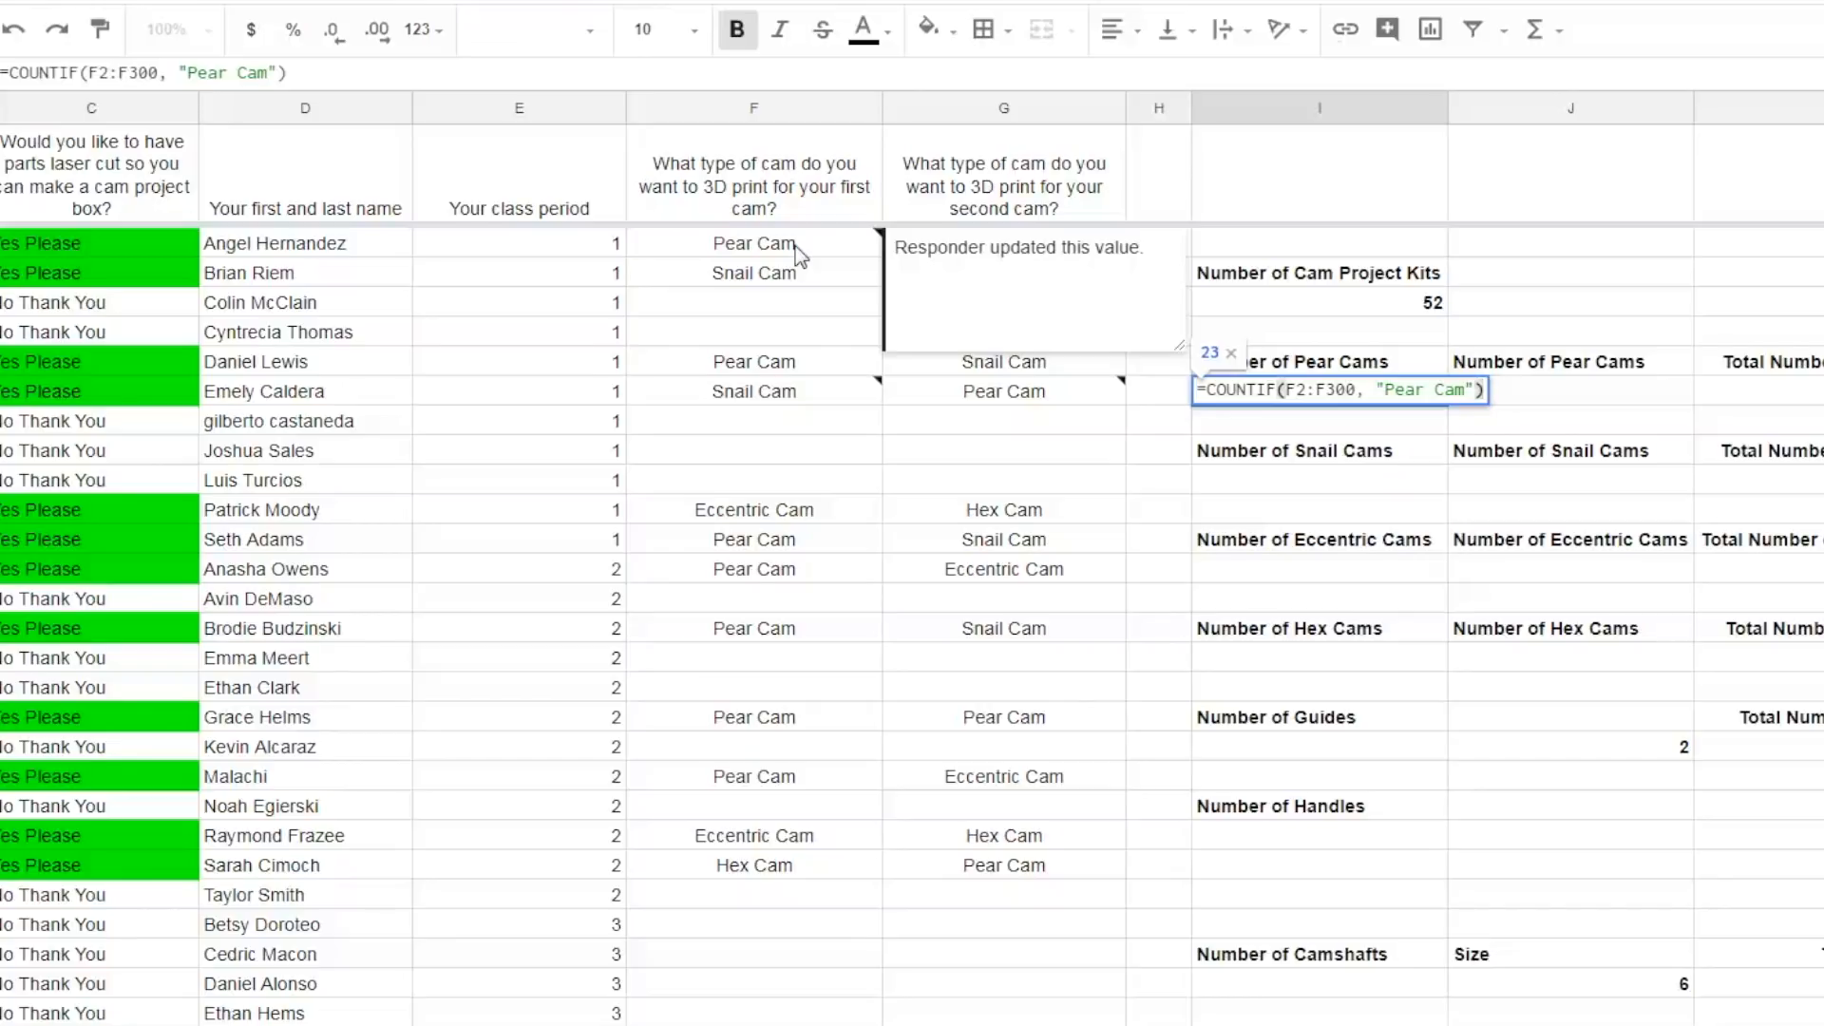
pyautogui.press('Return')
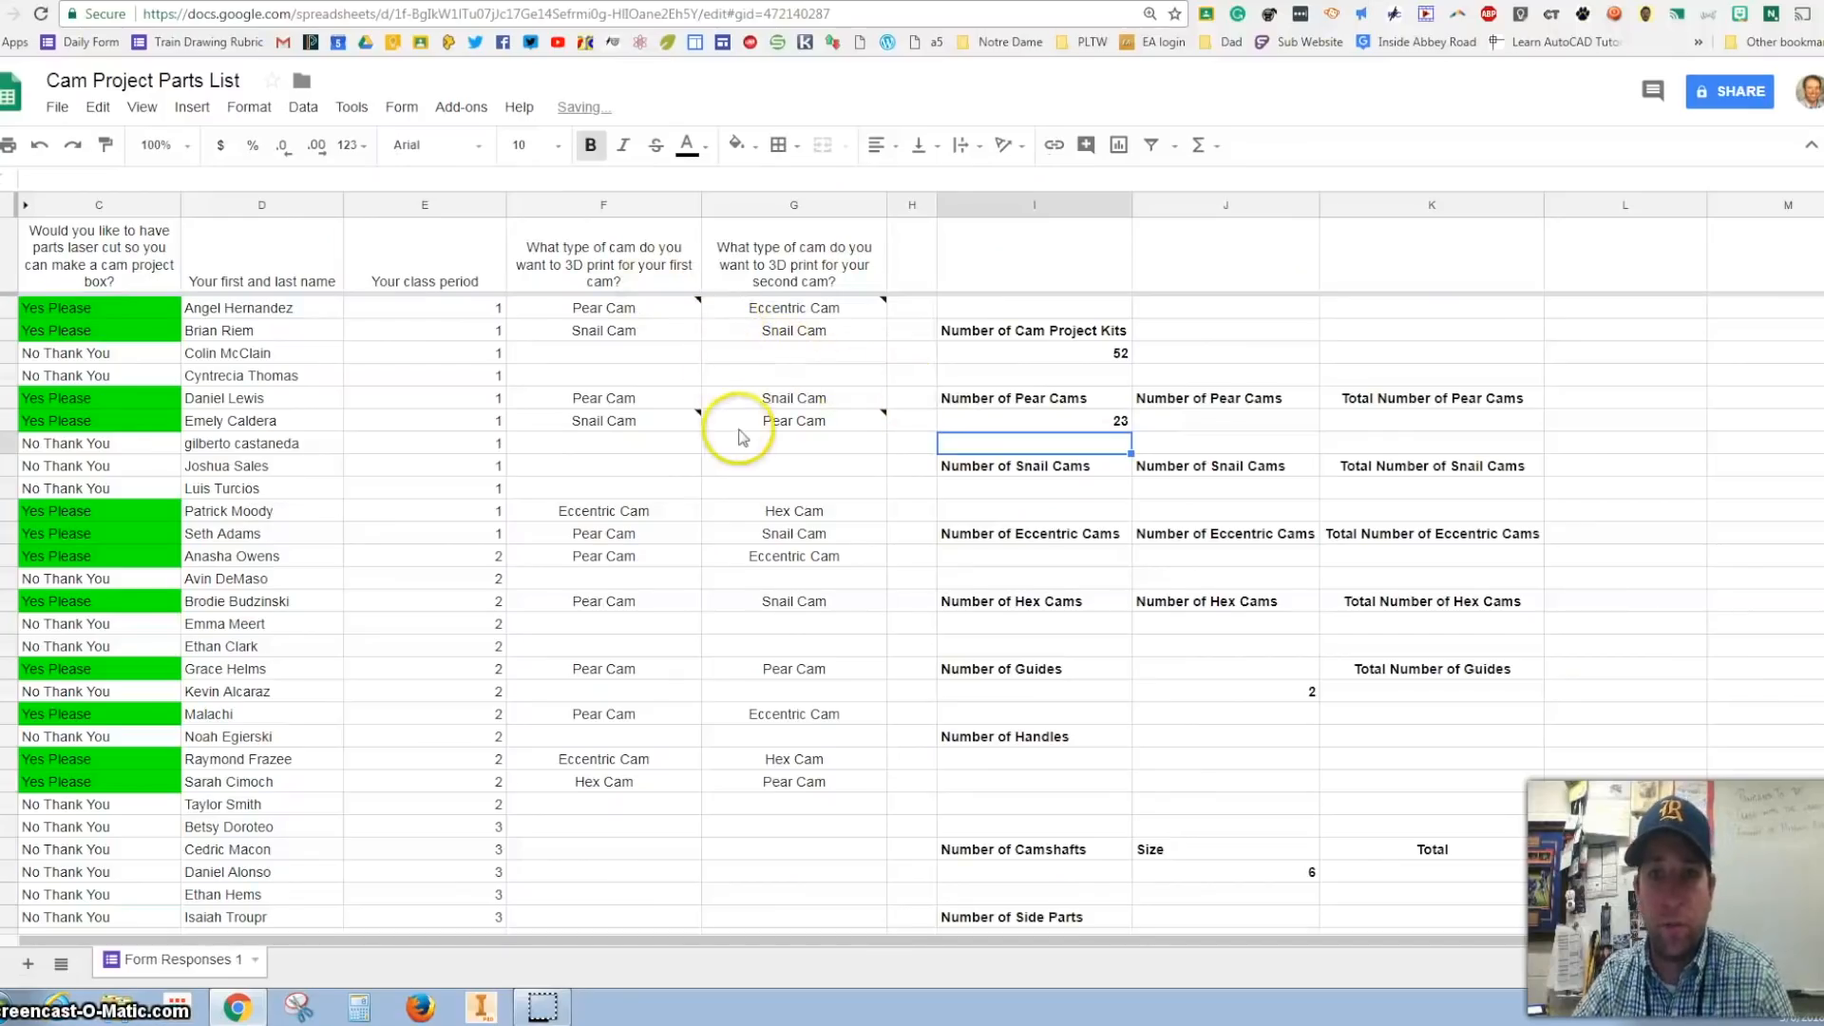
# - Compare the Pear Cam bar in the first-cam chart with the new Pear Cam formula count
pyautogui.scroll(-15, 1170, 590)
pyautogui.click(1085, 574)
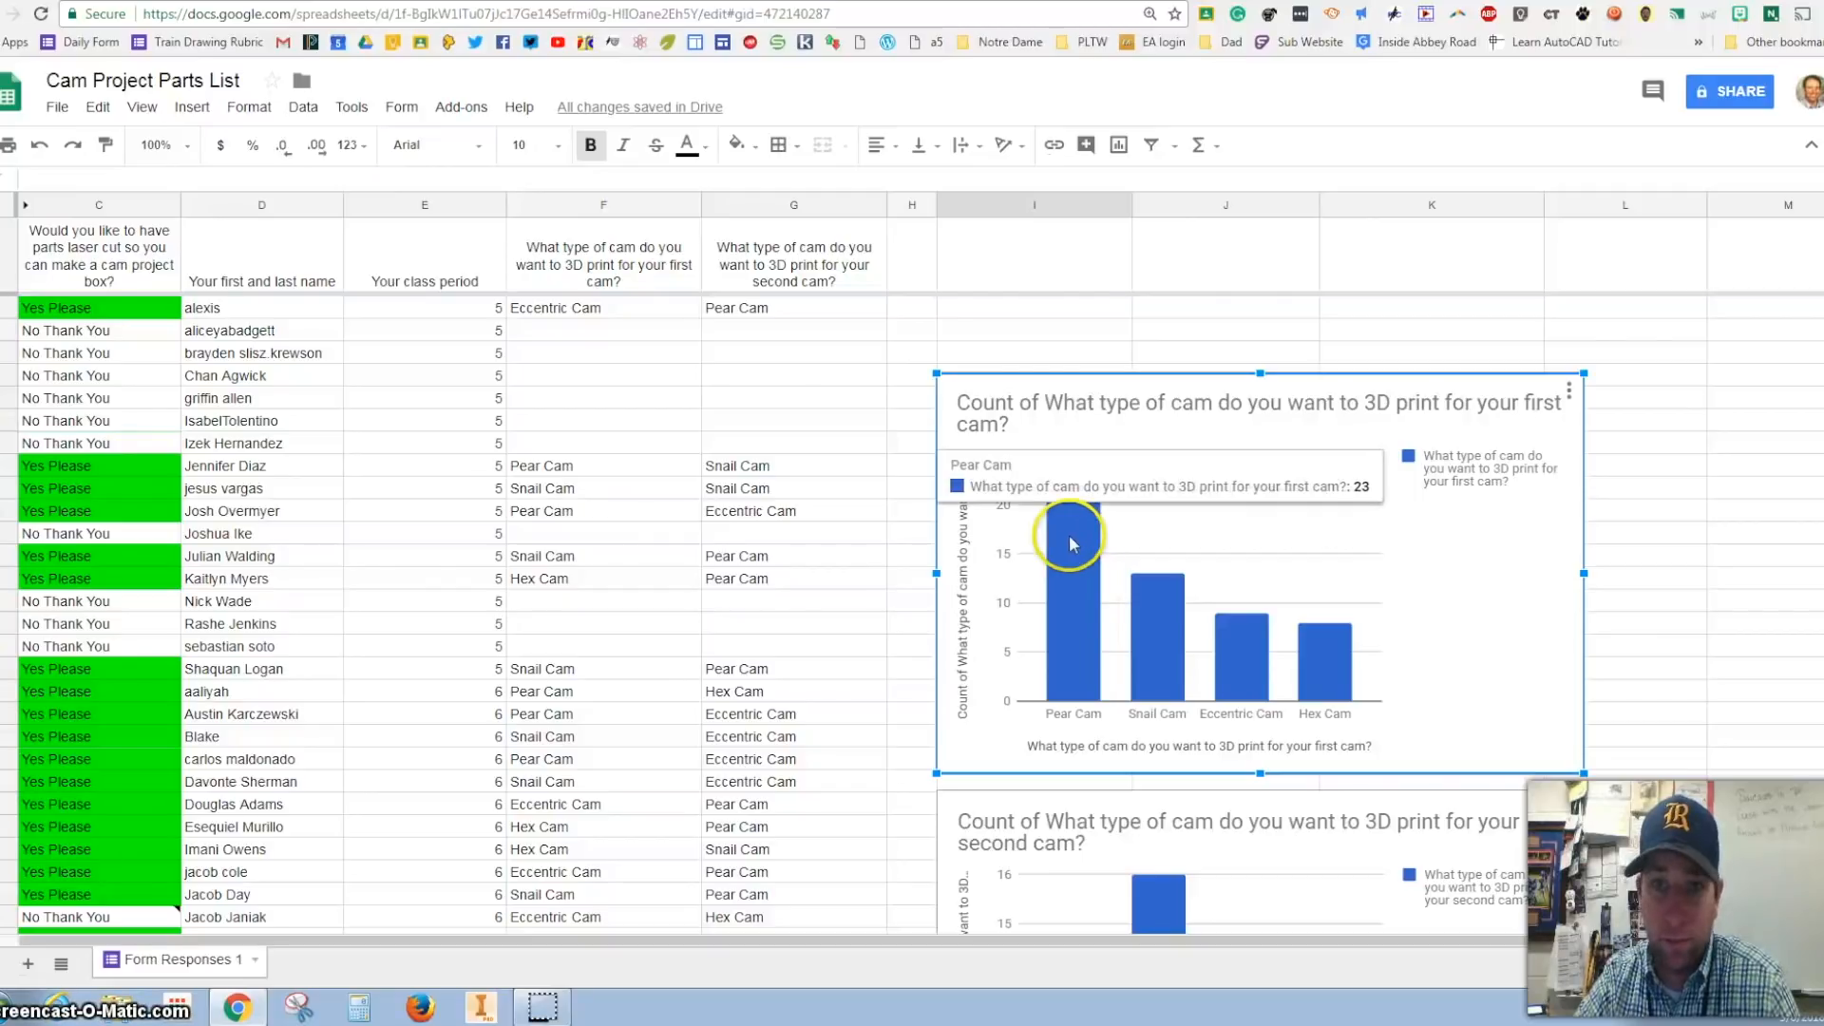
pyautogui.scroll(15, 1079, 534)
# - Fill the Pear Cam formula from I7 into J7 and check that its range refers to the second-cam choices in column G
pyautogui.click(1108, 400)
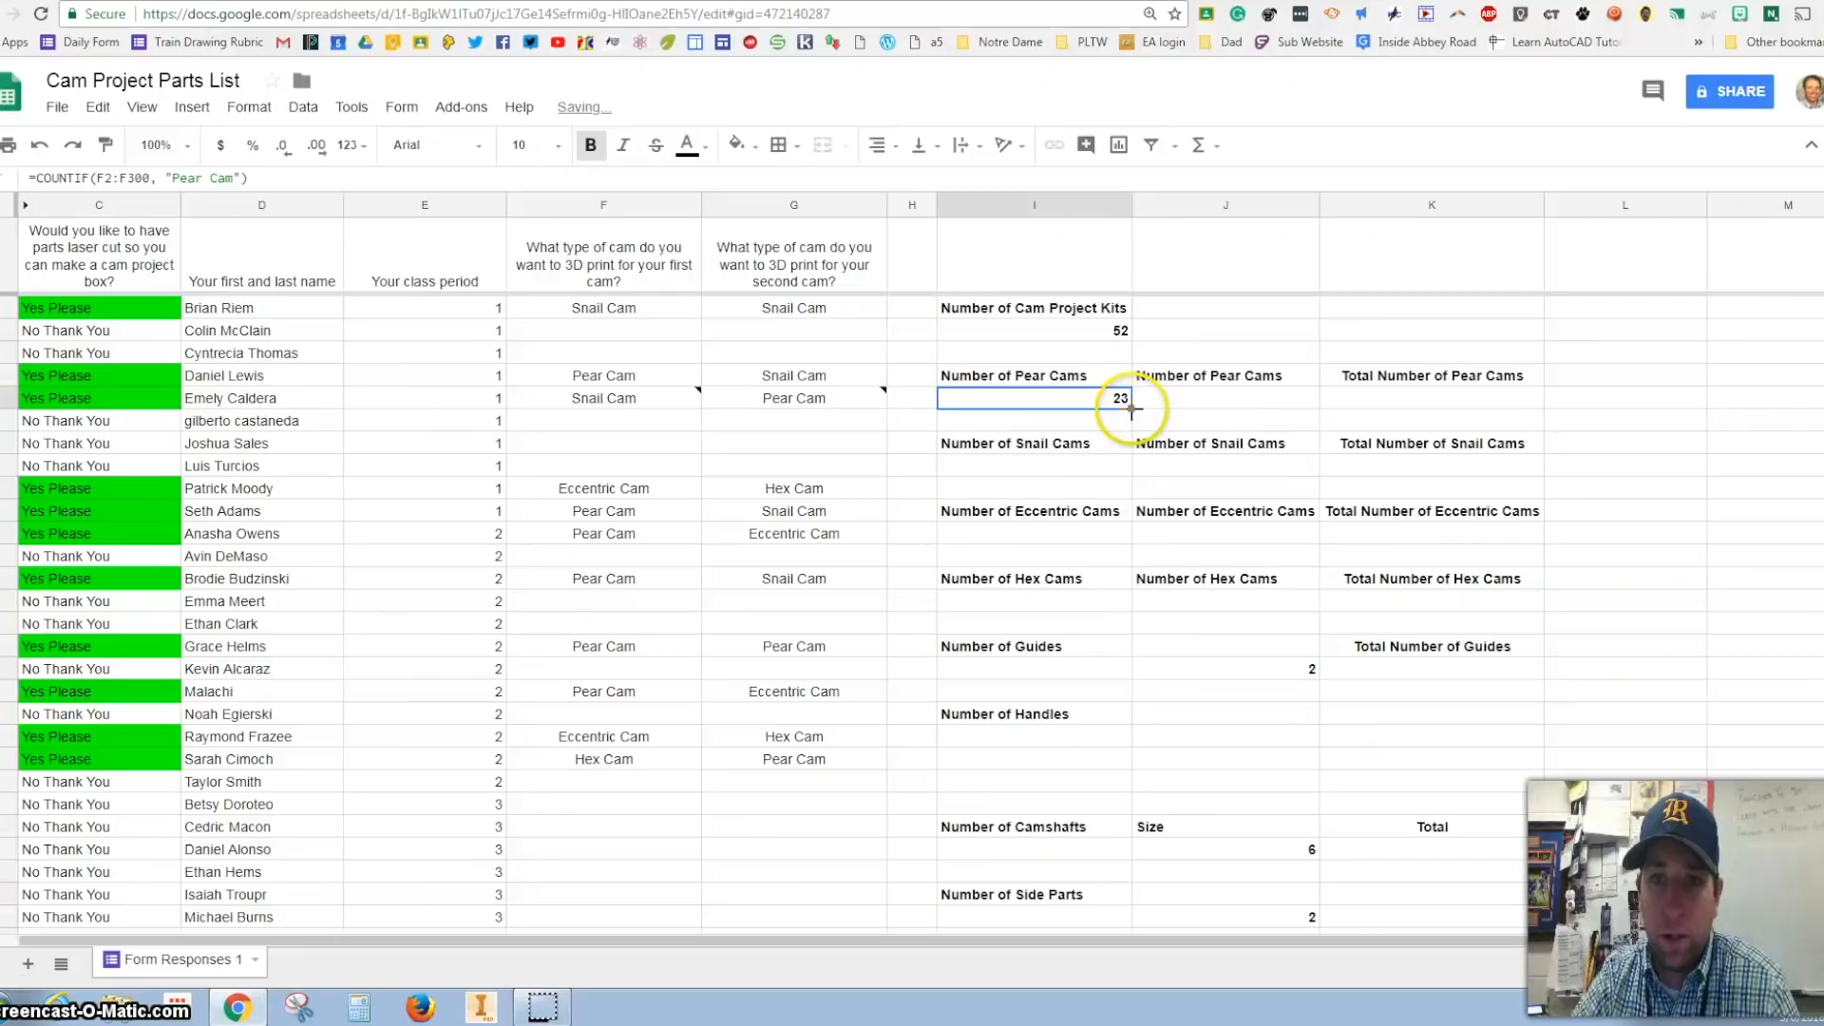
pyautogui.moveTo(1306, 426); pyautogui.dragTo(1408, 432)
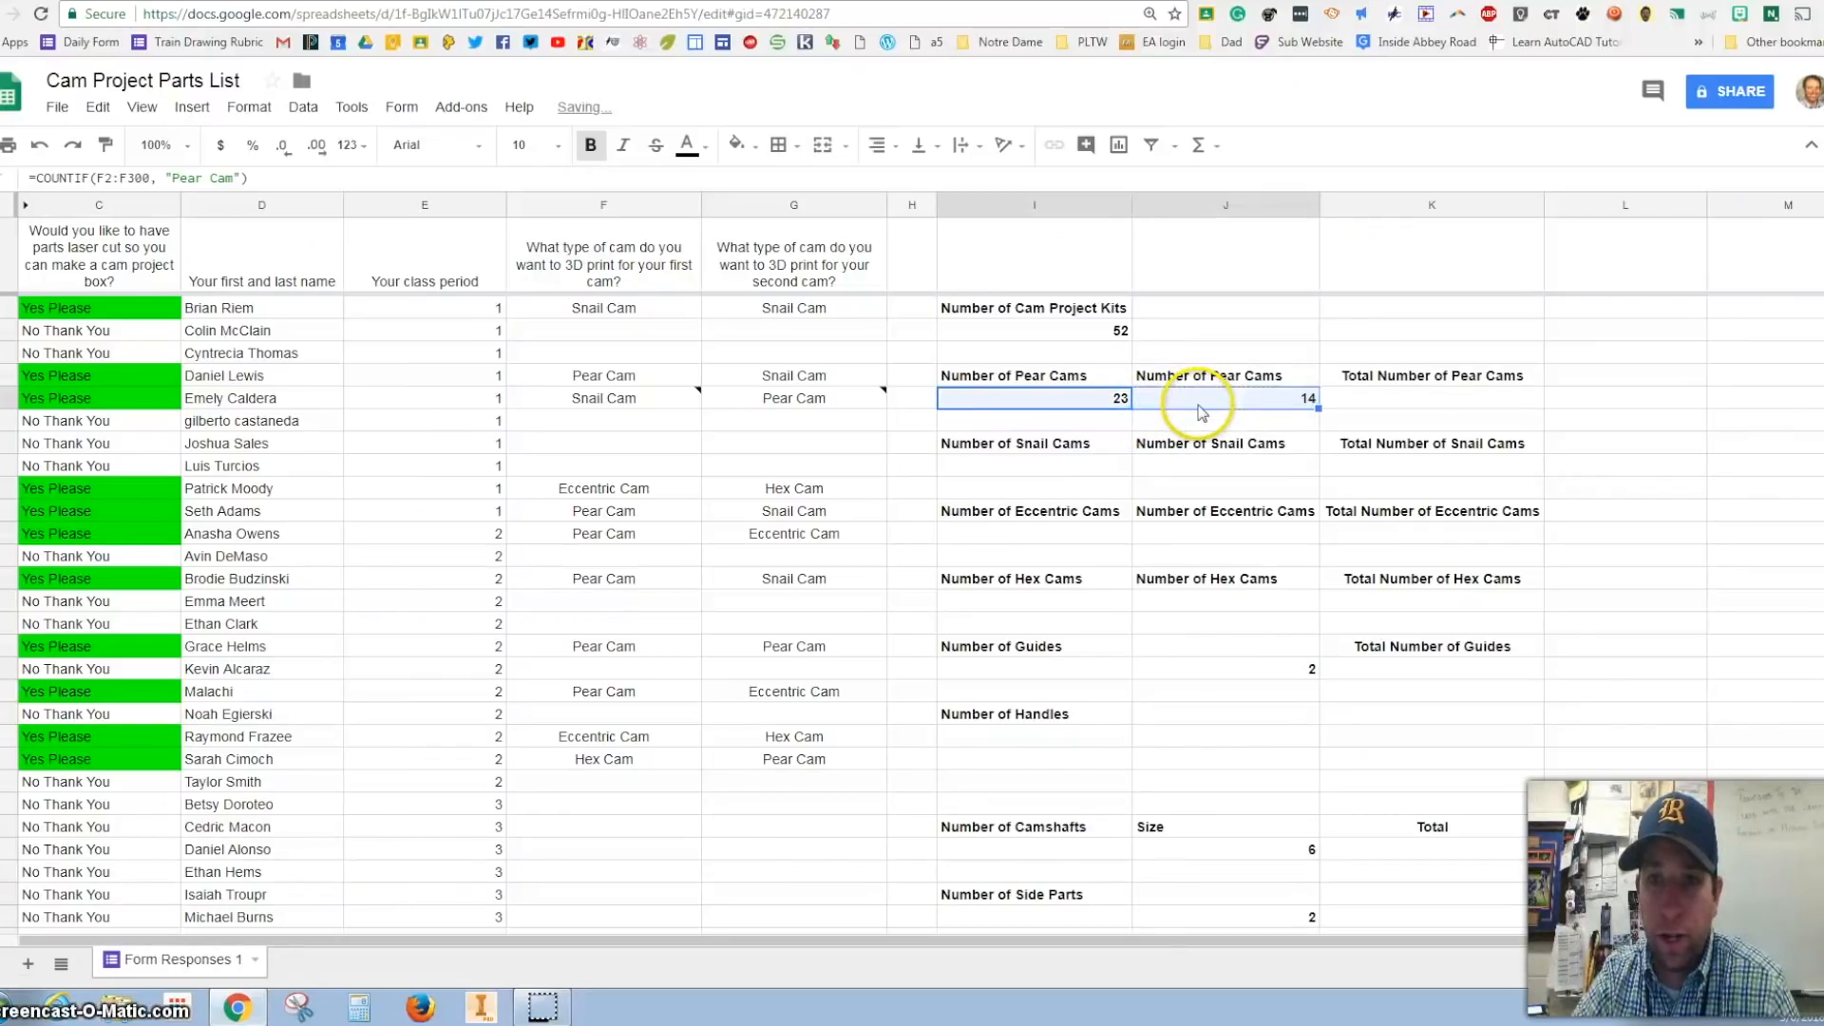
pyautogui.click(1290, 408)
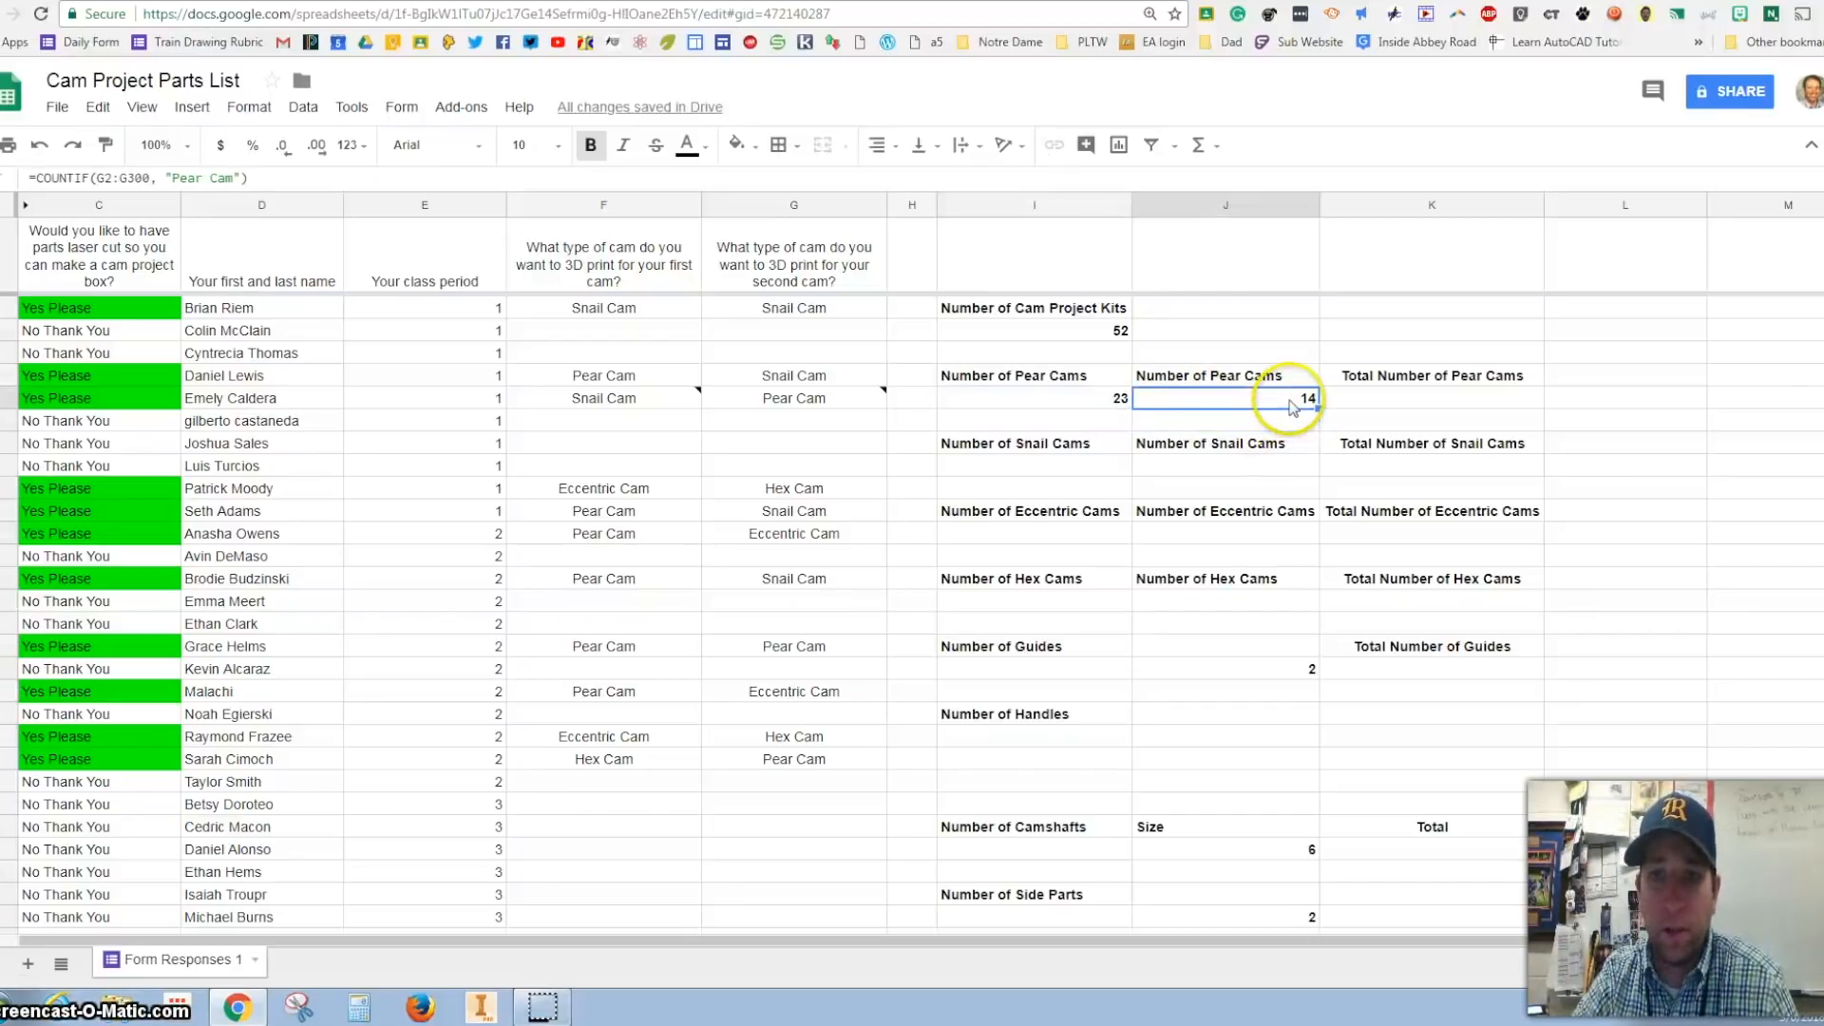
pyautogui.doubleClick(1292, 407)
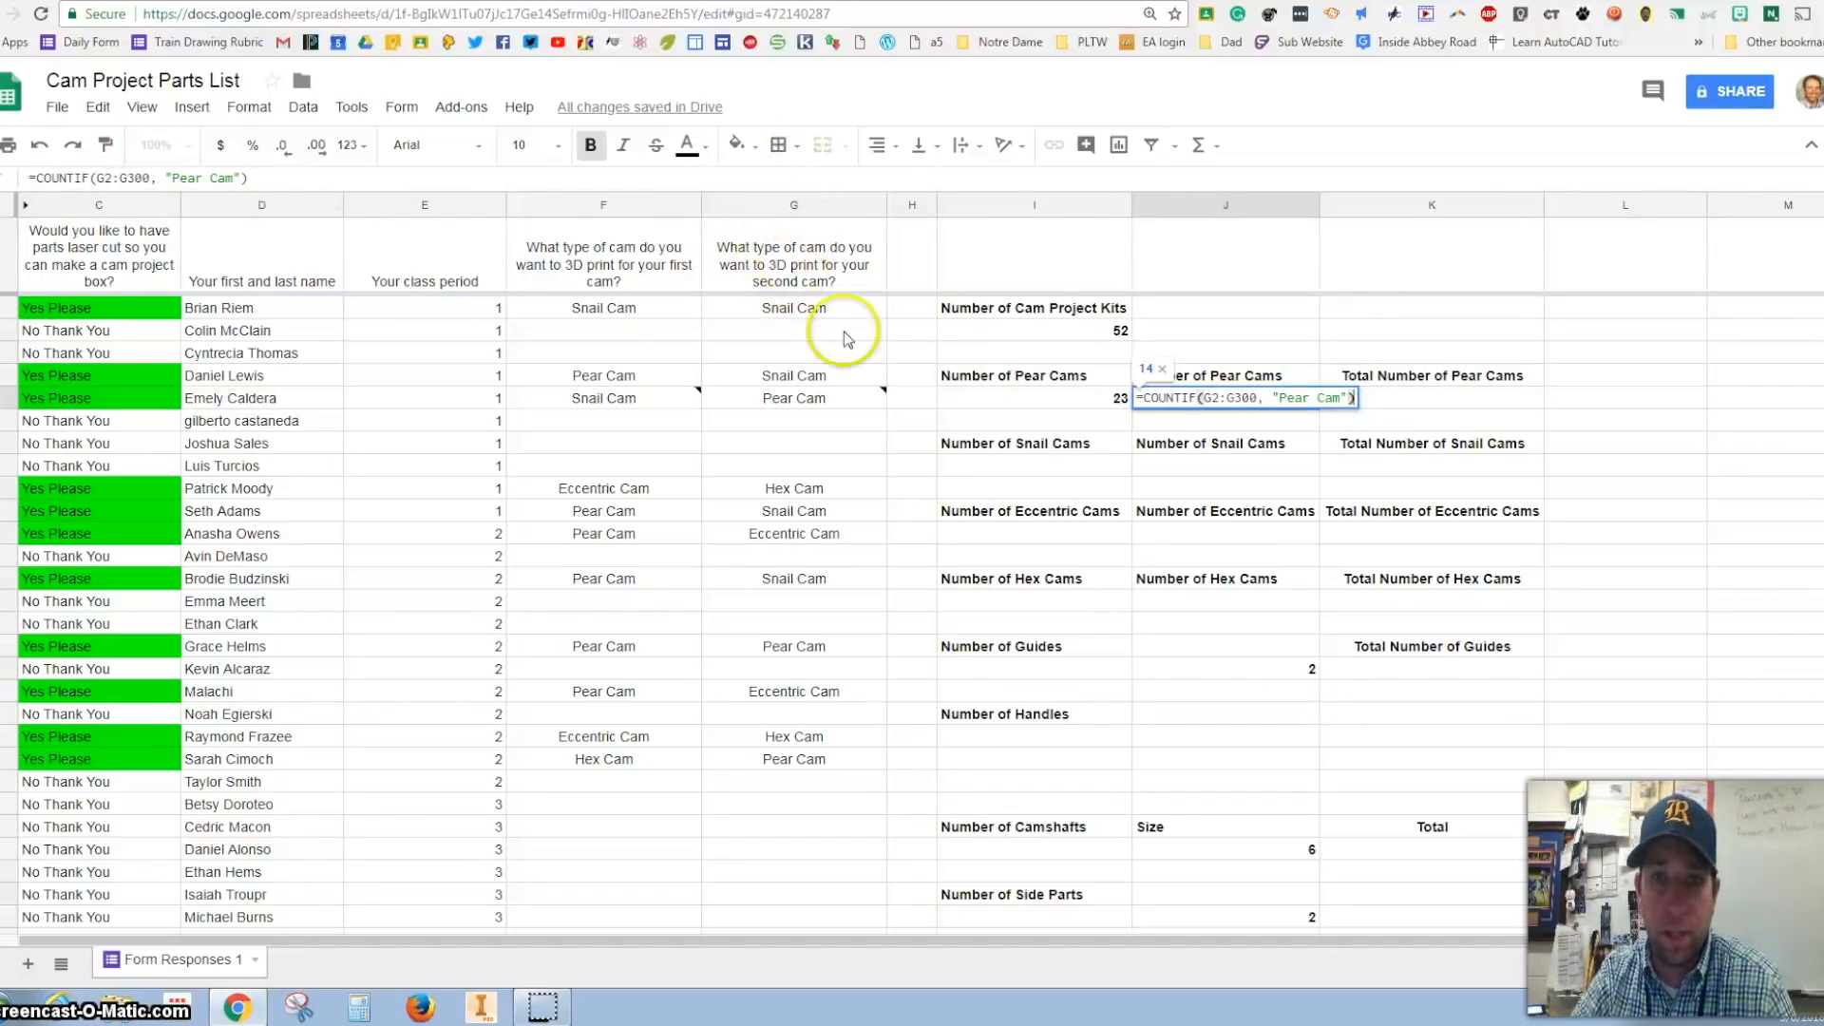
pyautogui.press('Return')
pyautogui.click(1200, 395)
# - Enter the formula =I7+J7 in the cell below Total Number of Pear Cams
pyautogui.click(1415, 403)
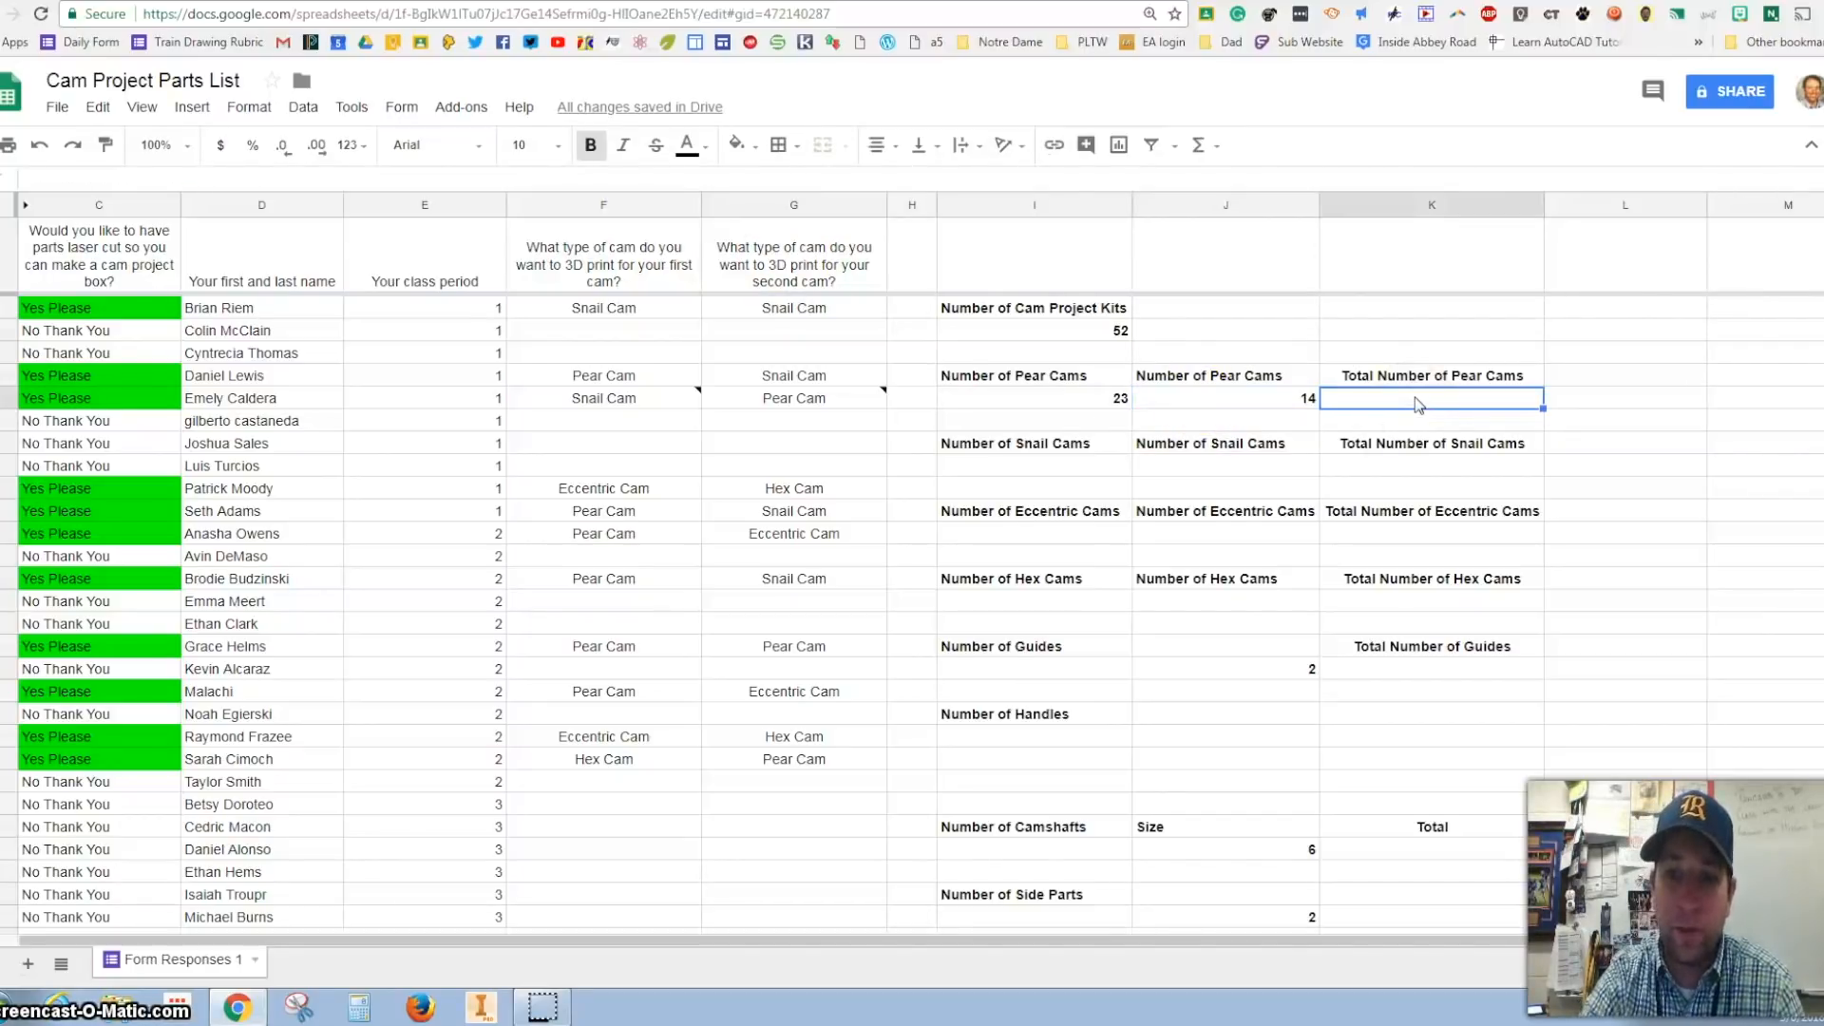
pyautogui.write('=')
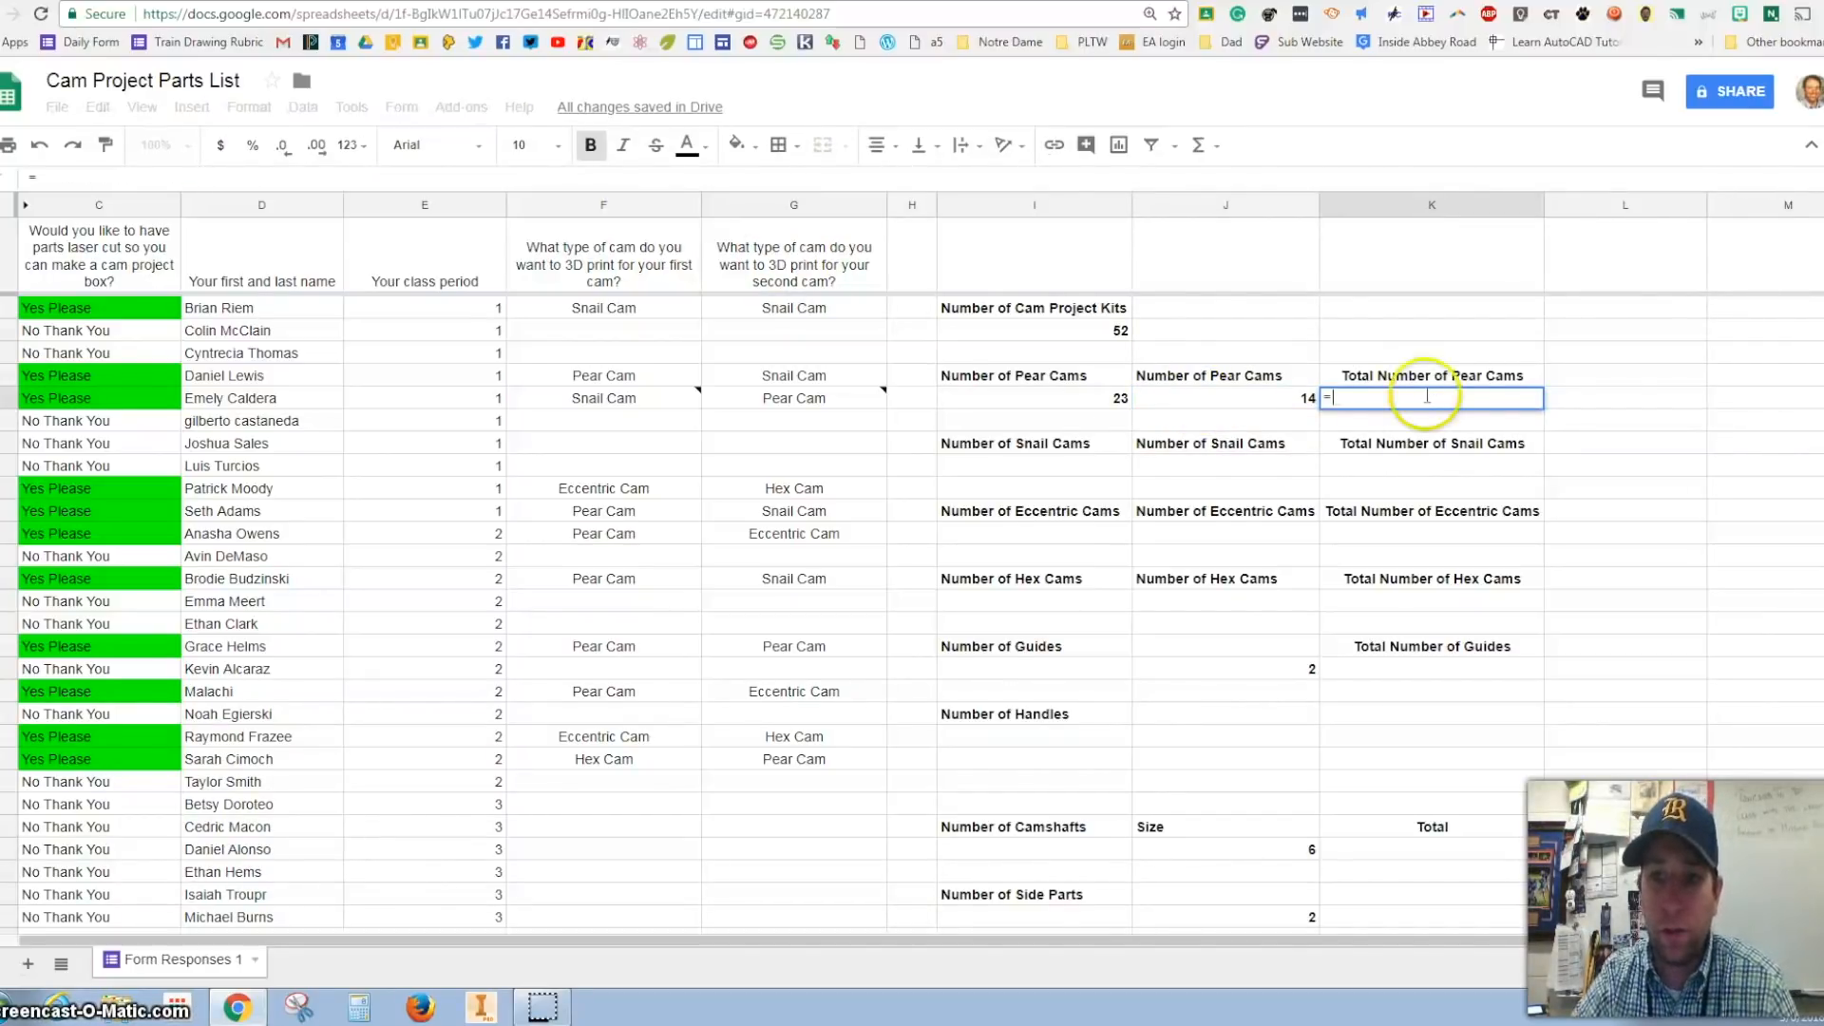
pyautogui.click(1110, 400)
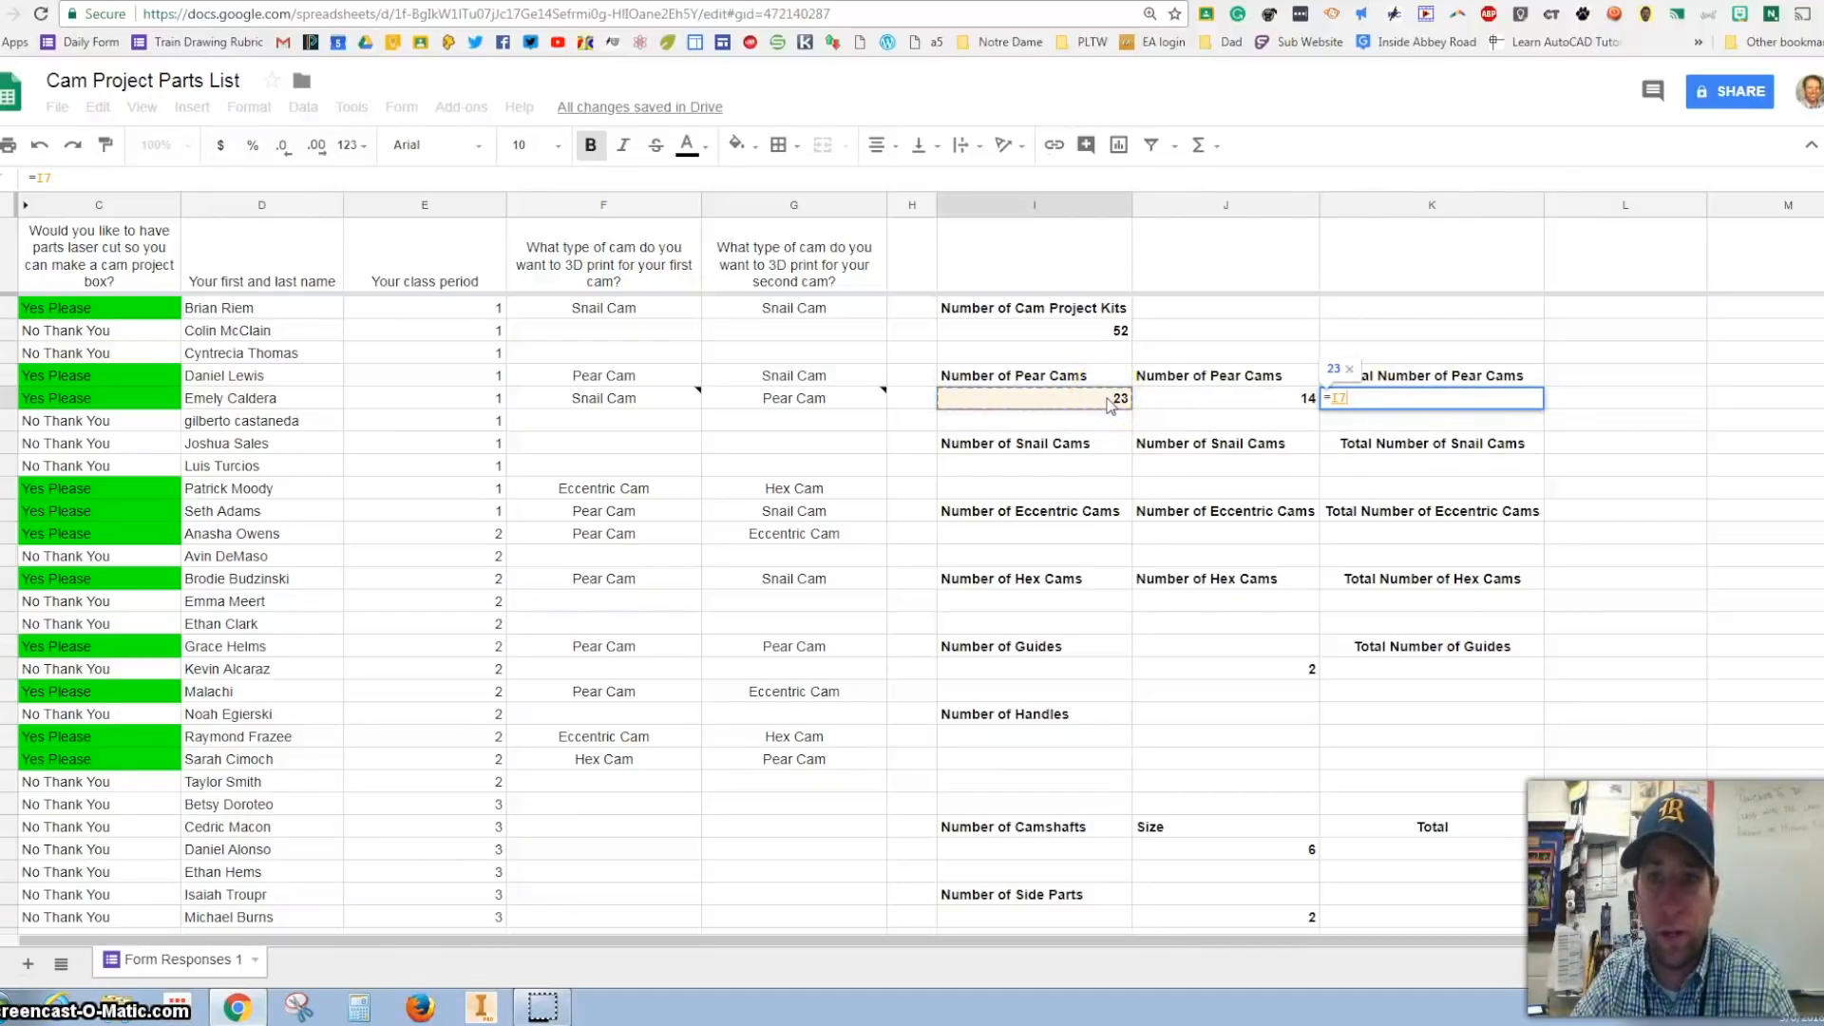
pyautogui.write('+')
pyautogui.click(1282, 409)
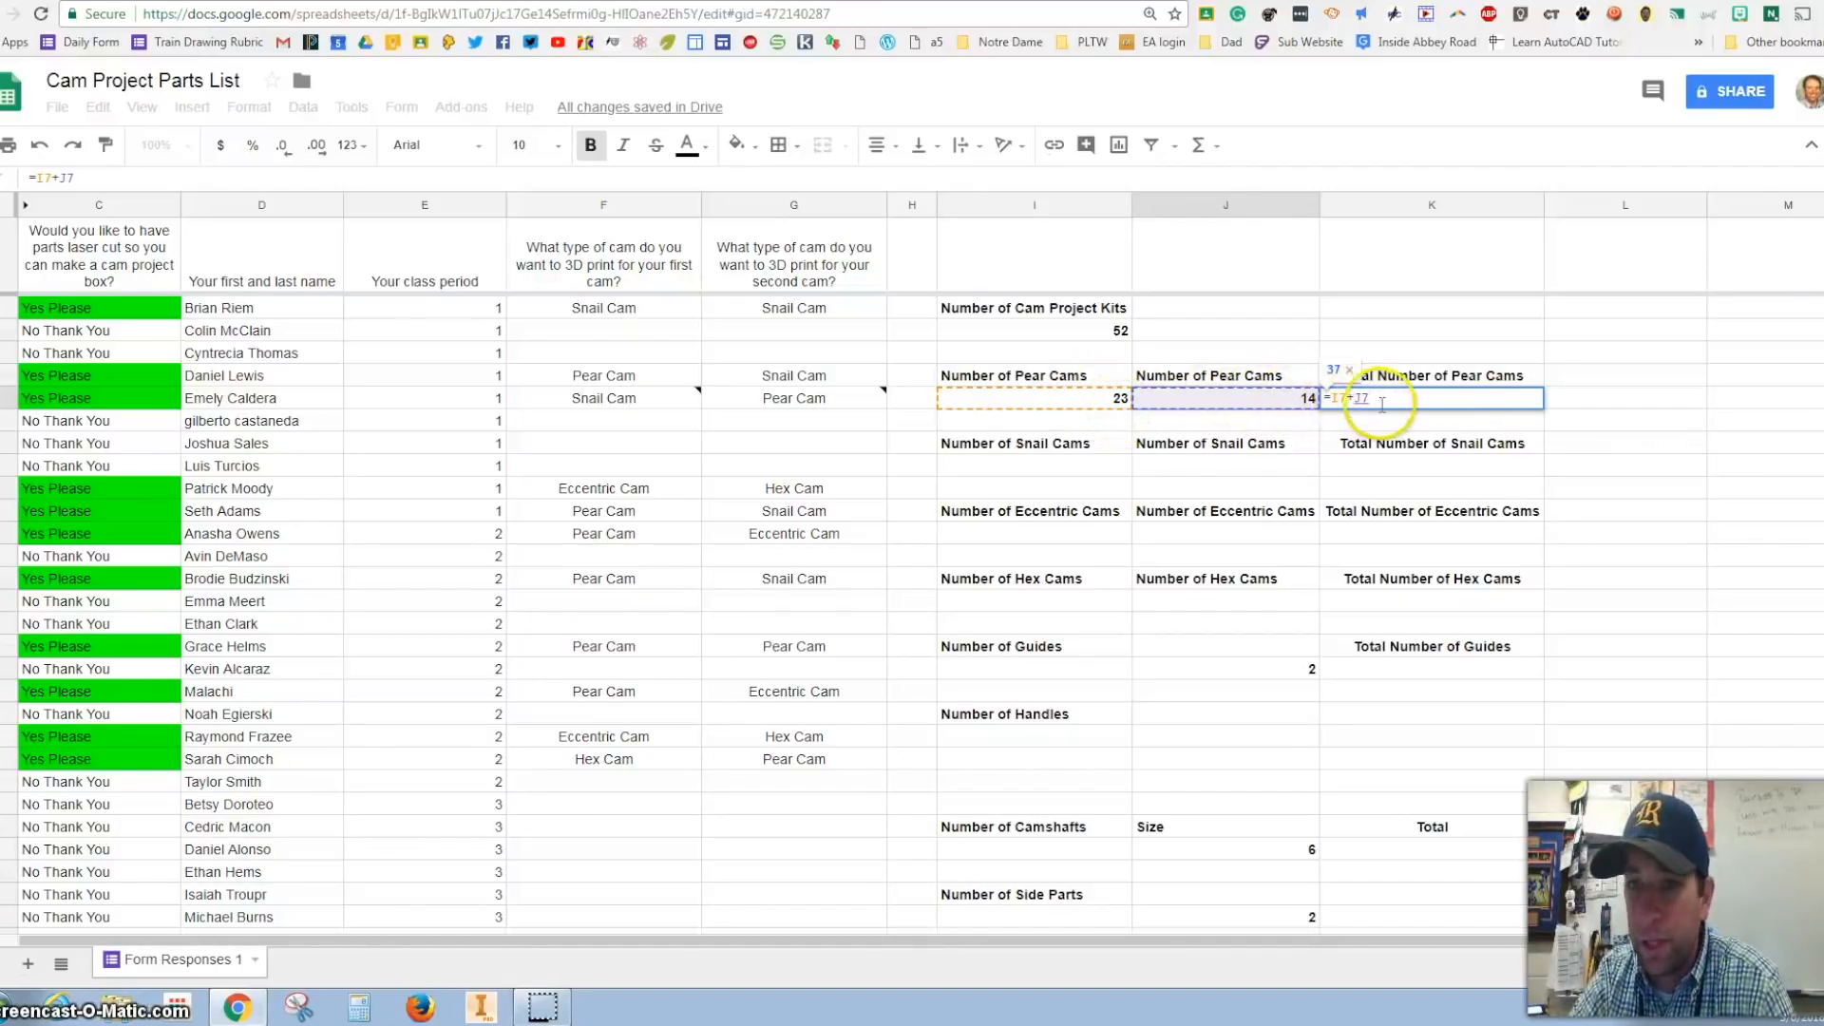
pyautogui.press('Return')
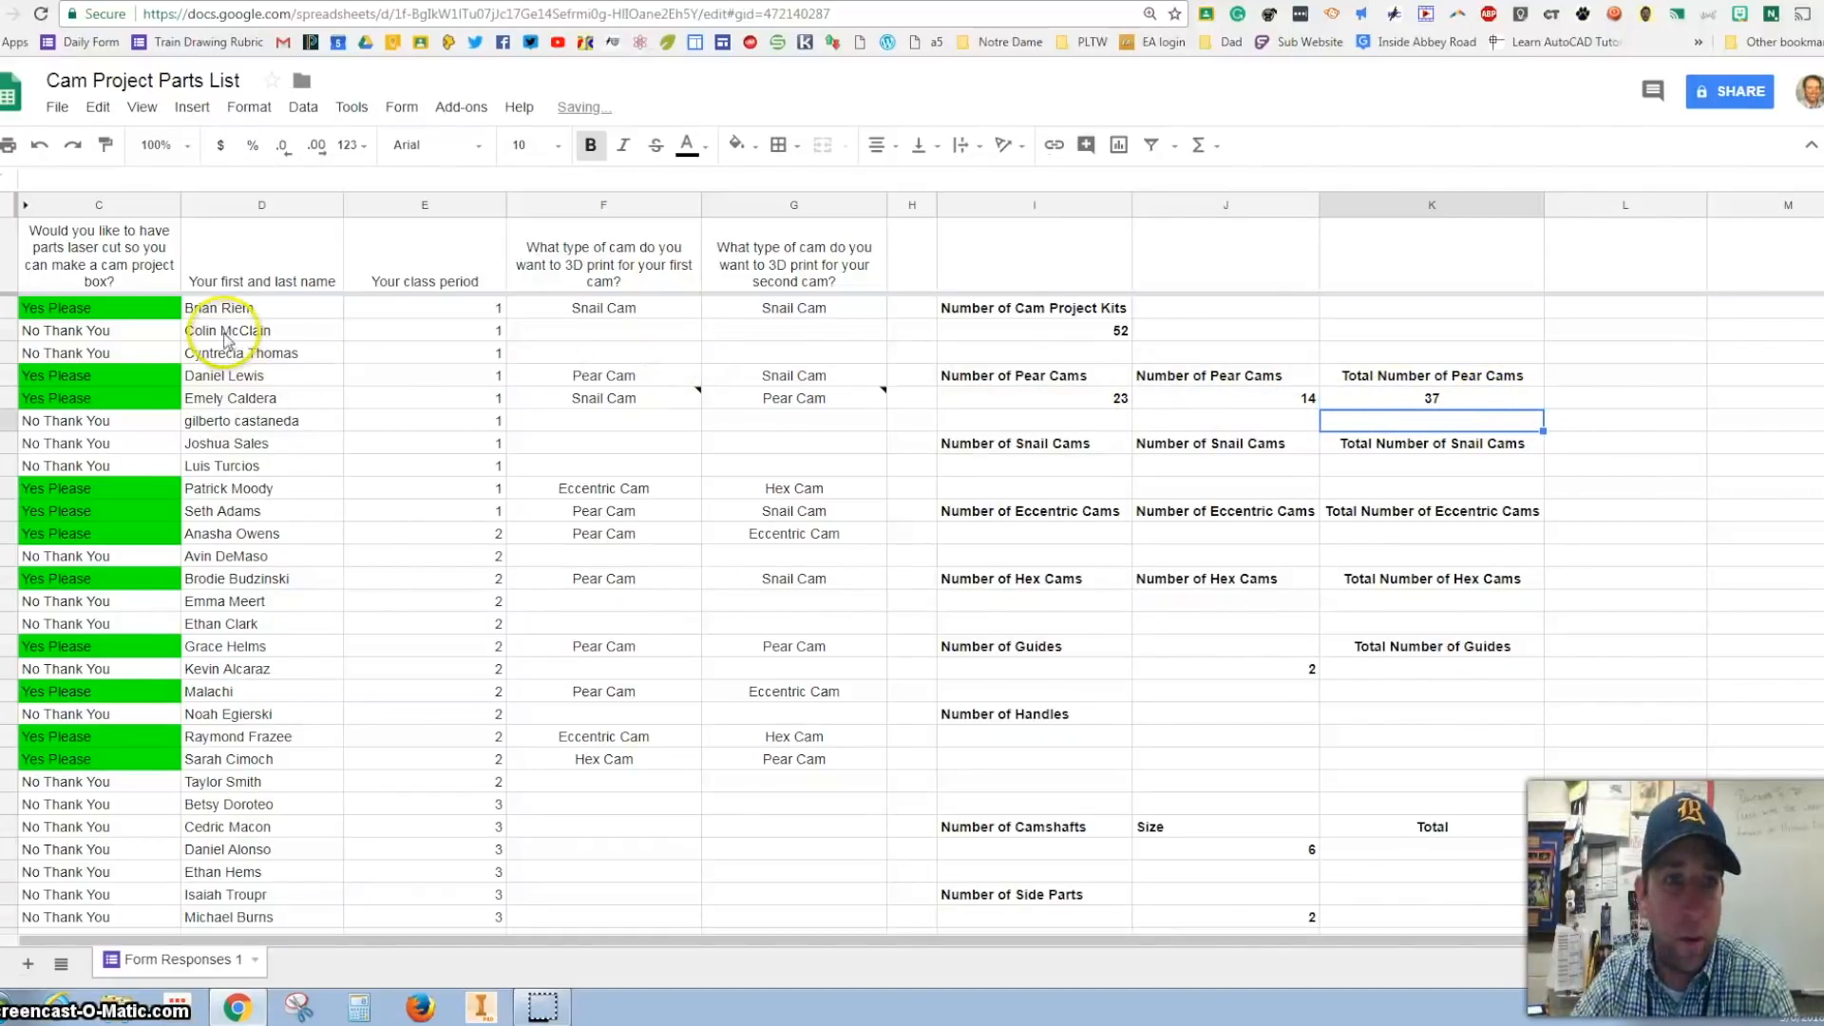
# - Test the counts by setting the kit response in C4 to Yes Please and the first cam choice in F4 to Pear Cam
pyautogui.click(82, 334)
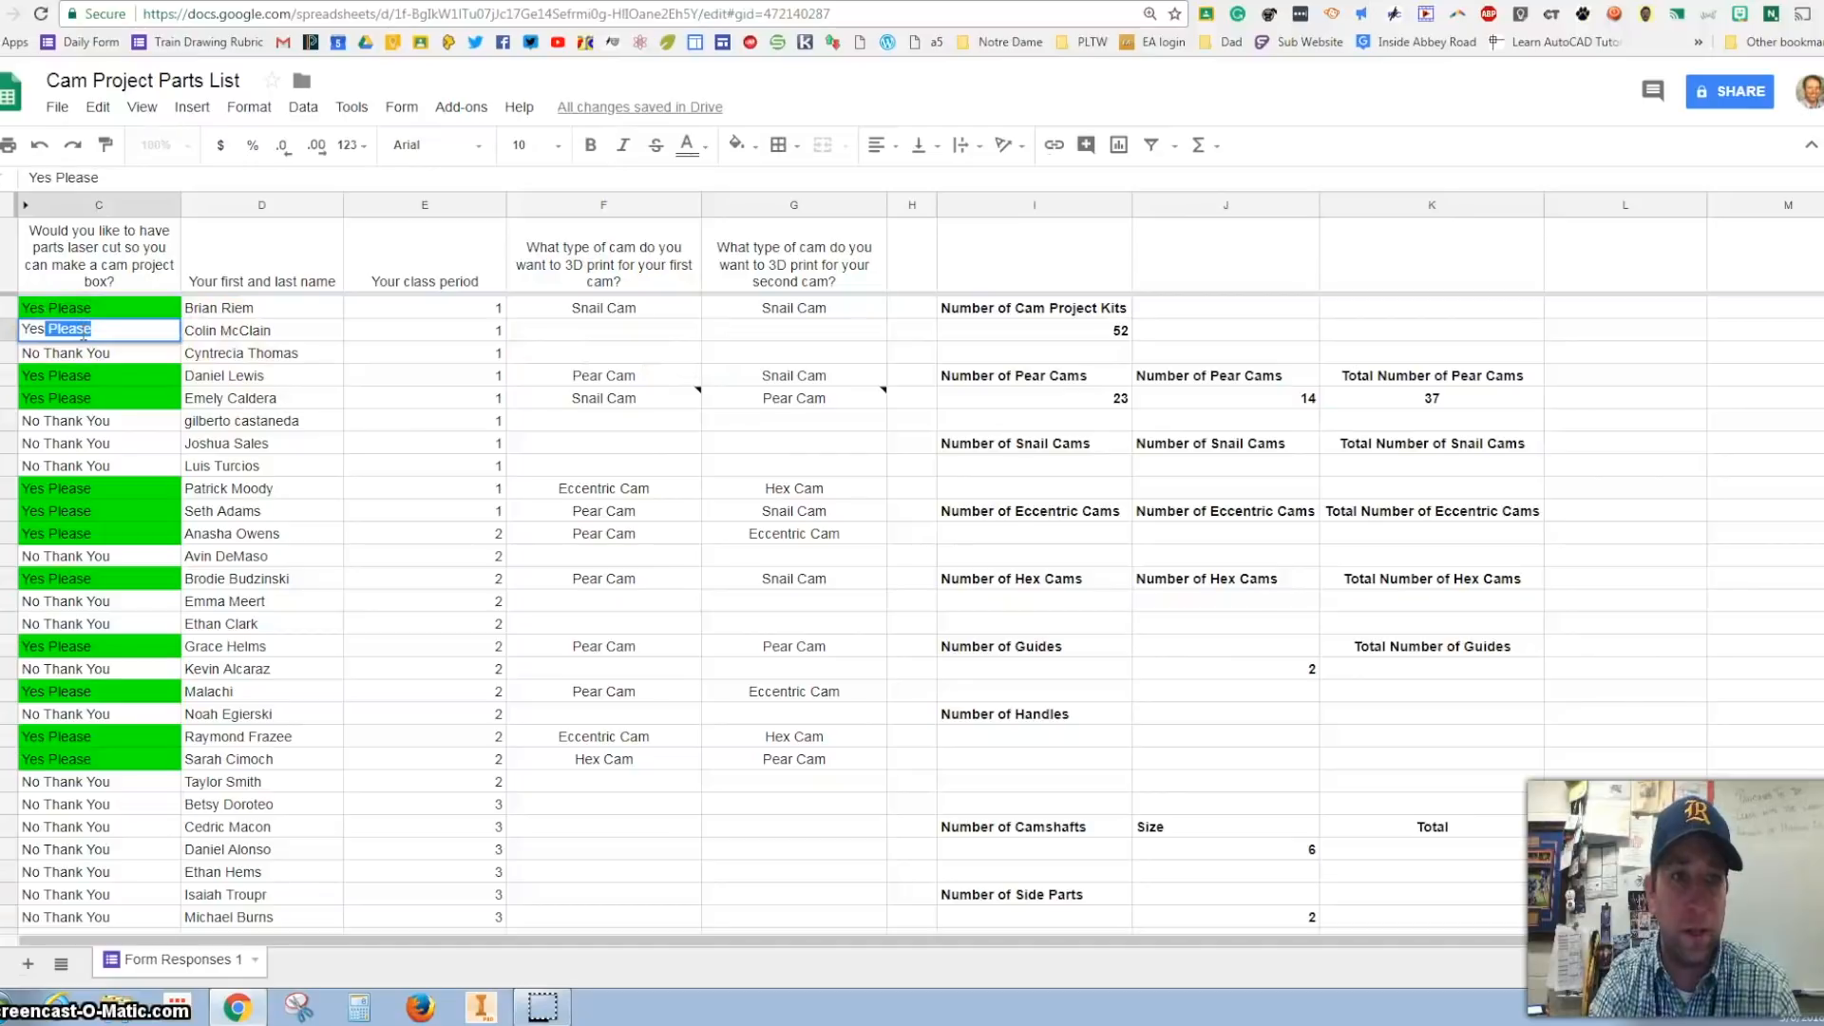
pyautogui.press('Return')
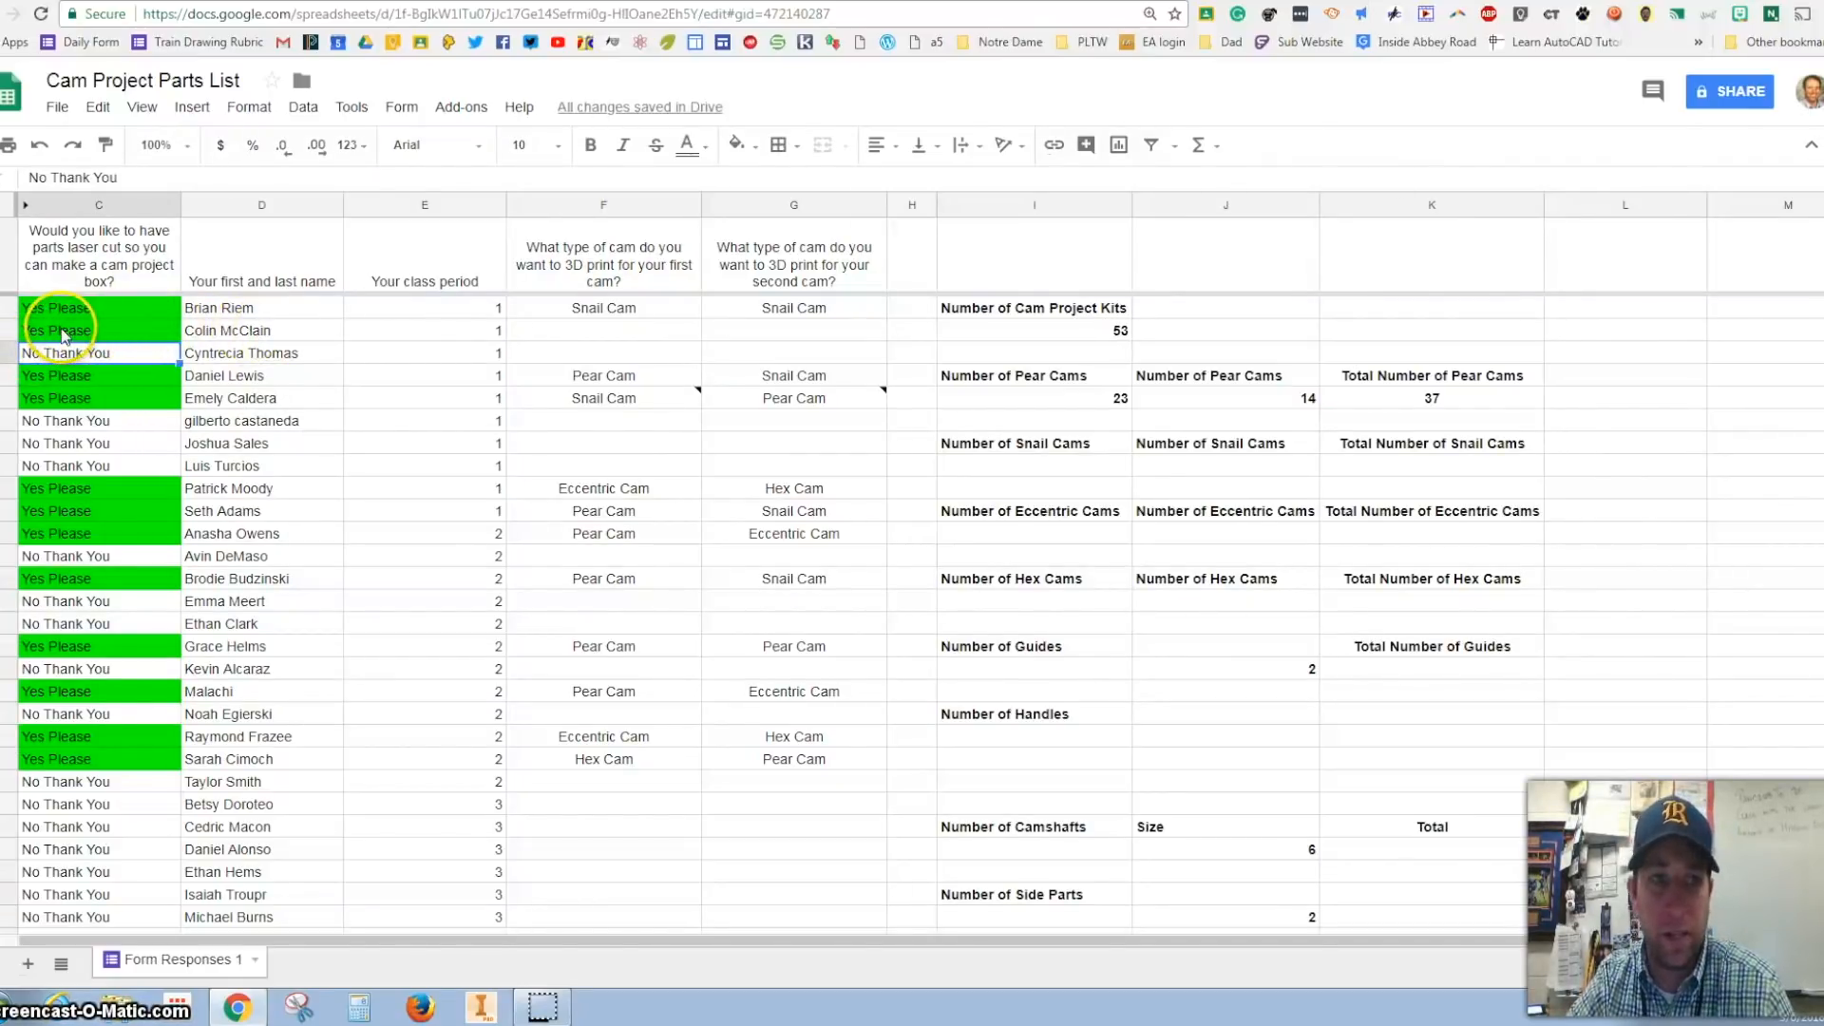
pyautogui.click(634, 334)
pyautogui.write('Pear Cam')
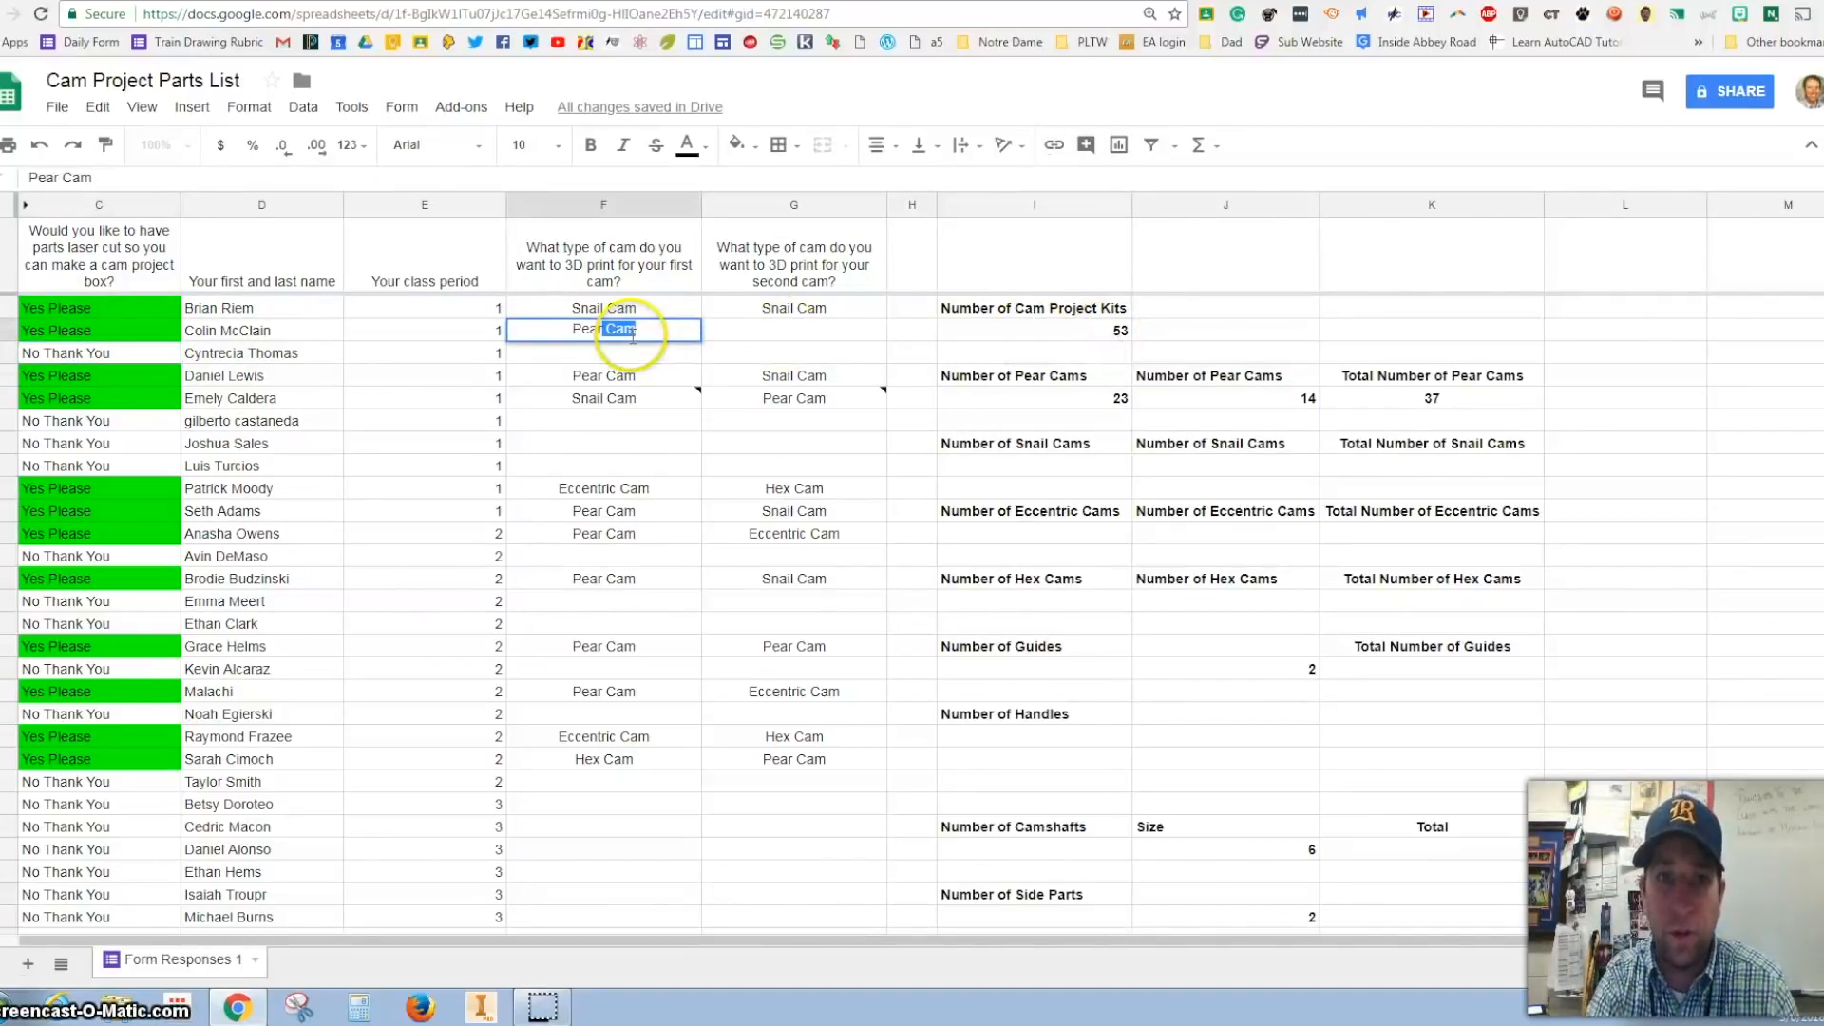
pyautogui.press('Return')
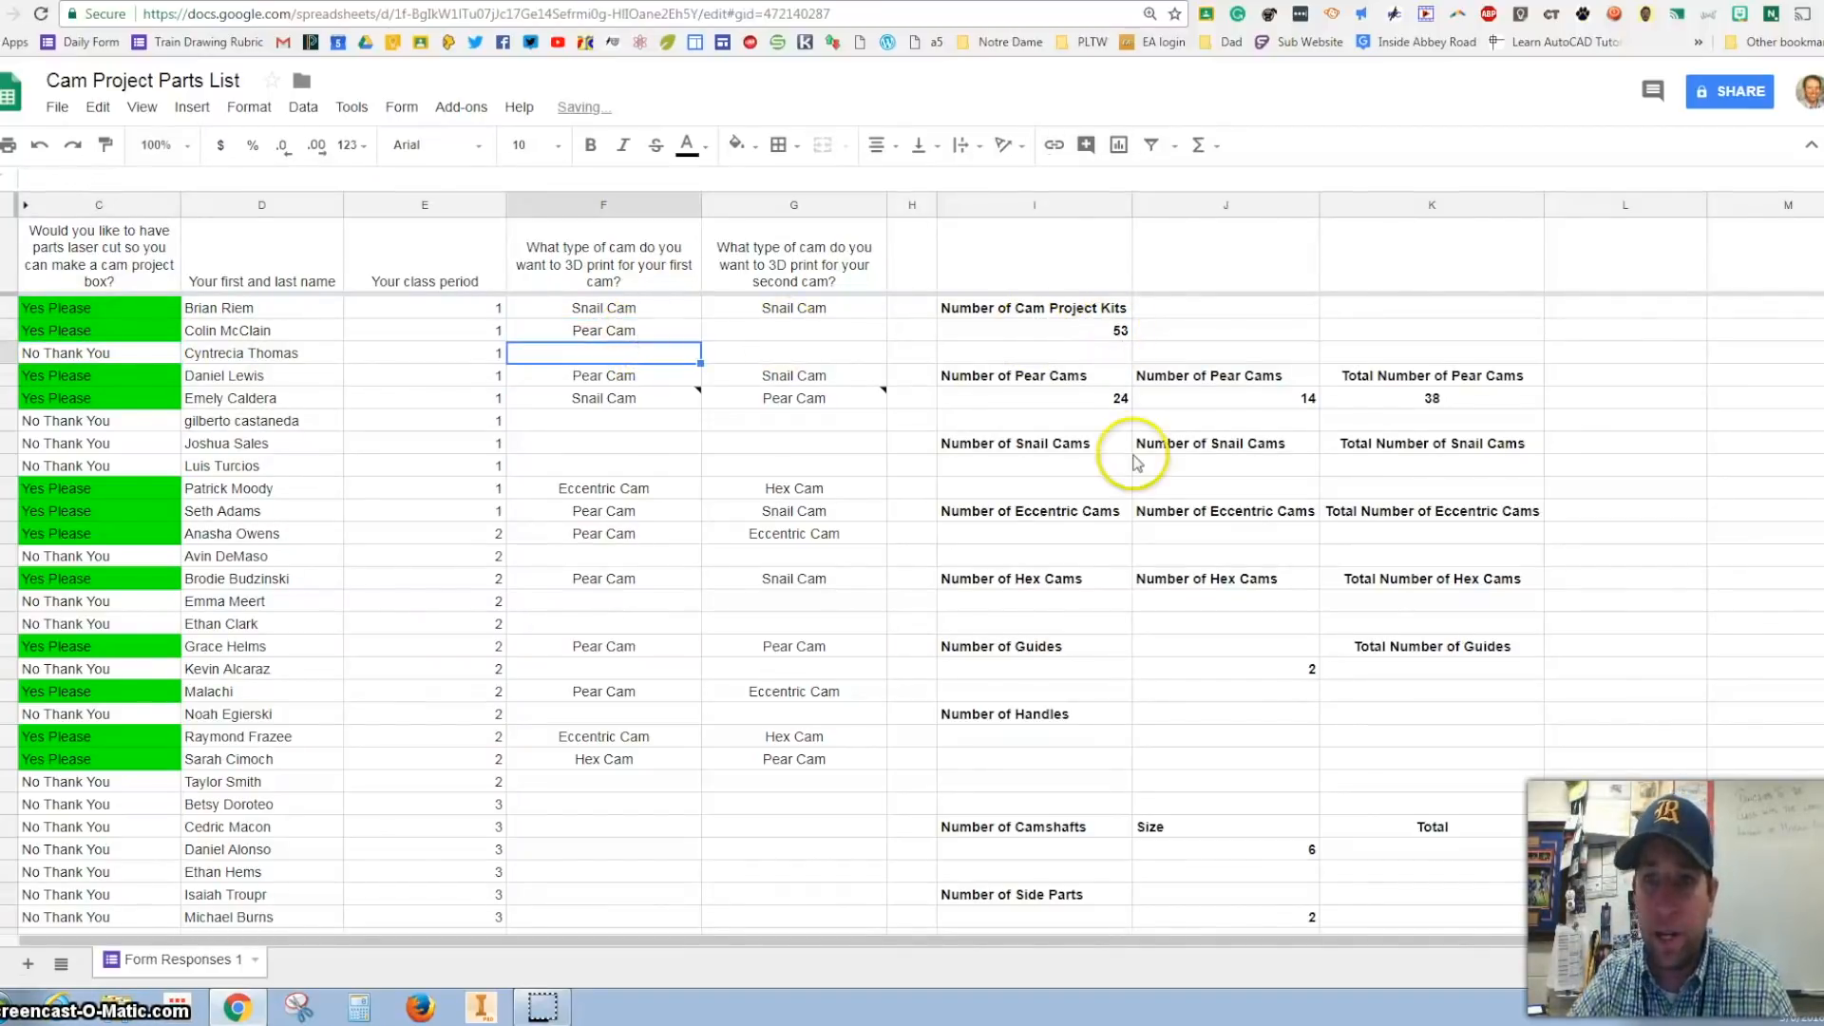
# - Copy the Pear Cam choice from F4 into the second-cam cell G4
pyautogui.click(627, 332)
pyautogui.hotkey('ctrl', 'c')
pyautogui.click(774, 330)
pyautogui.hotkey('ctrl', 'v')
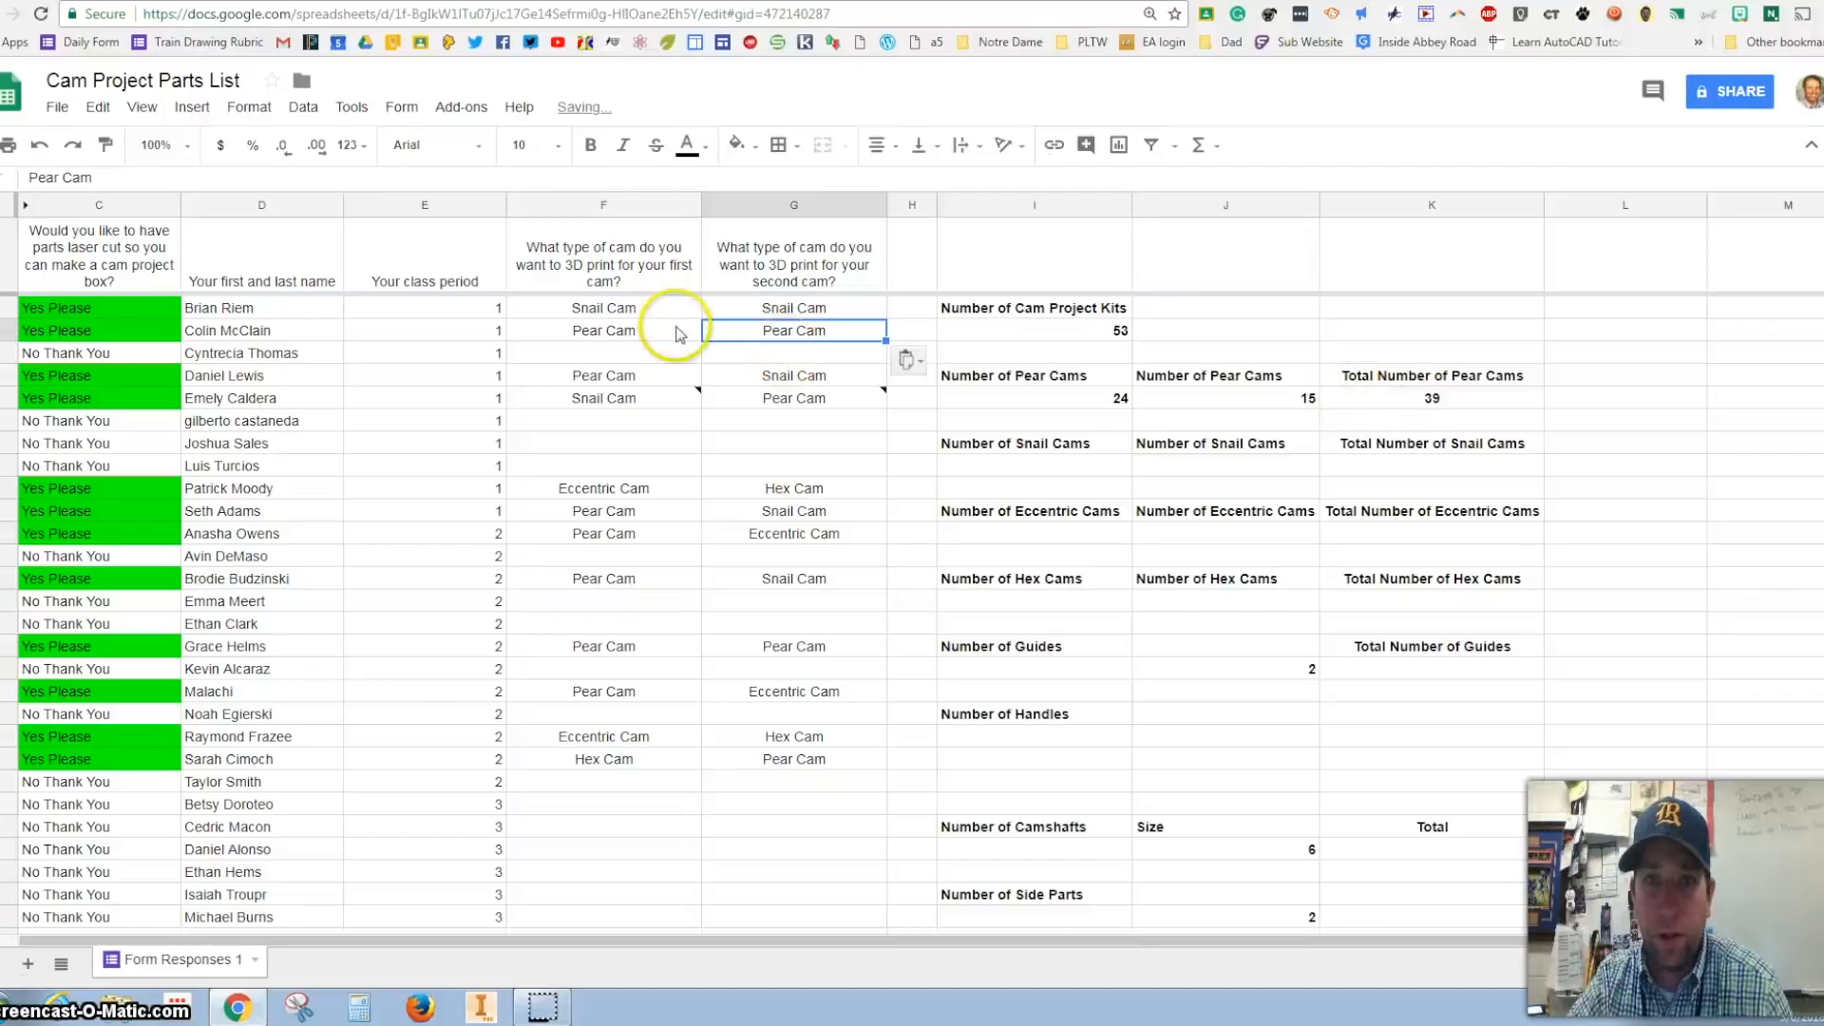
# - Remove the test entries from row 4, clearing both cam choices and restoring No Thank You as the kit response
pyautogui.click(814, 358)
pyautogui.moveTo(784, 329); pyautogui.dragTo(613, 328)
pyautogui.press('Delete')
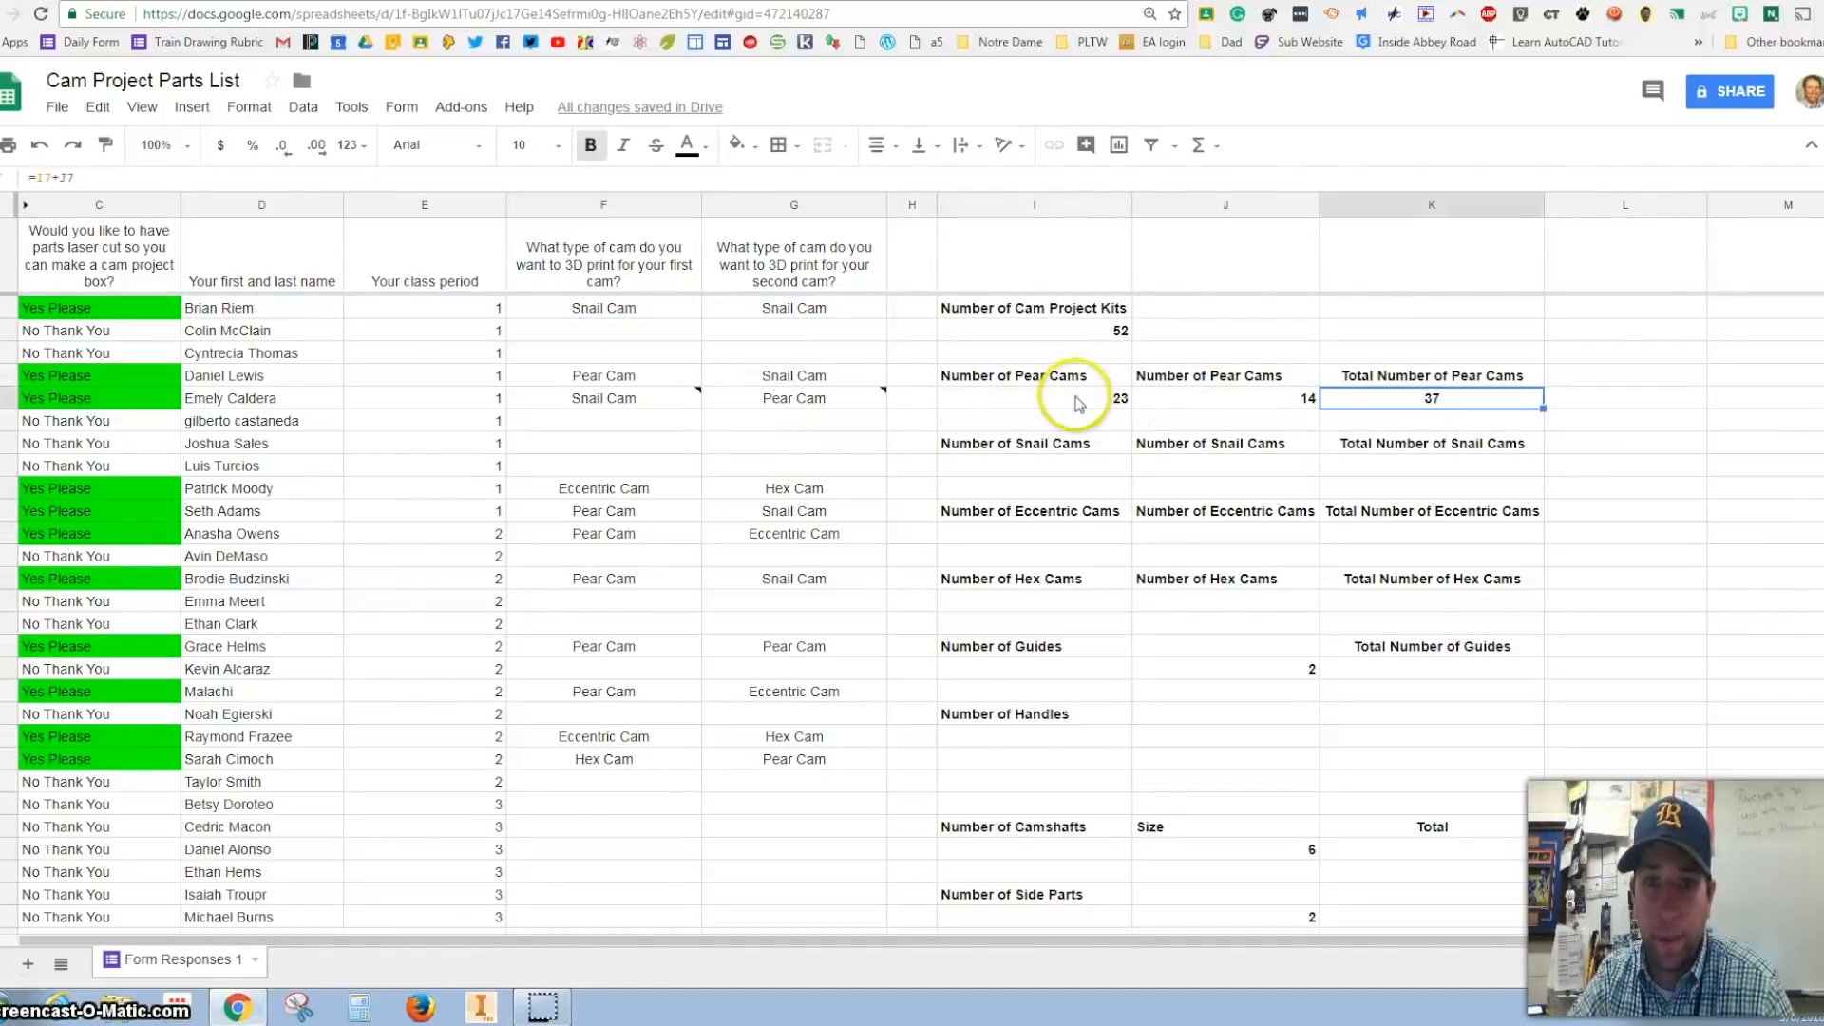
# - Copy the three Pear Cam formulas in I7:K7 into the row below the Number of Snail Cams headings, starting at I10
pyautogui.moveTo(1083, 398); pyautogui.dragTo(1391, 415)
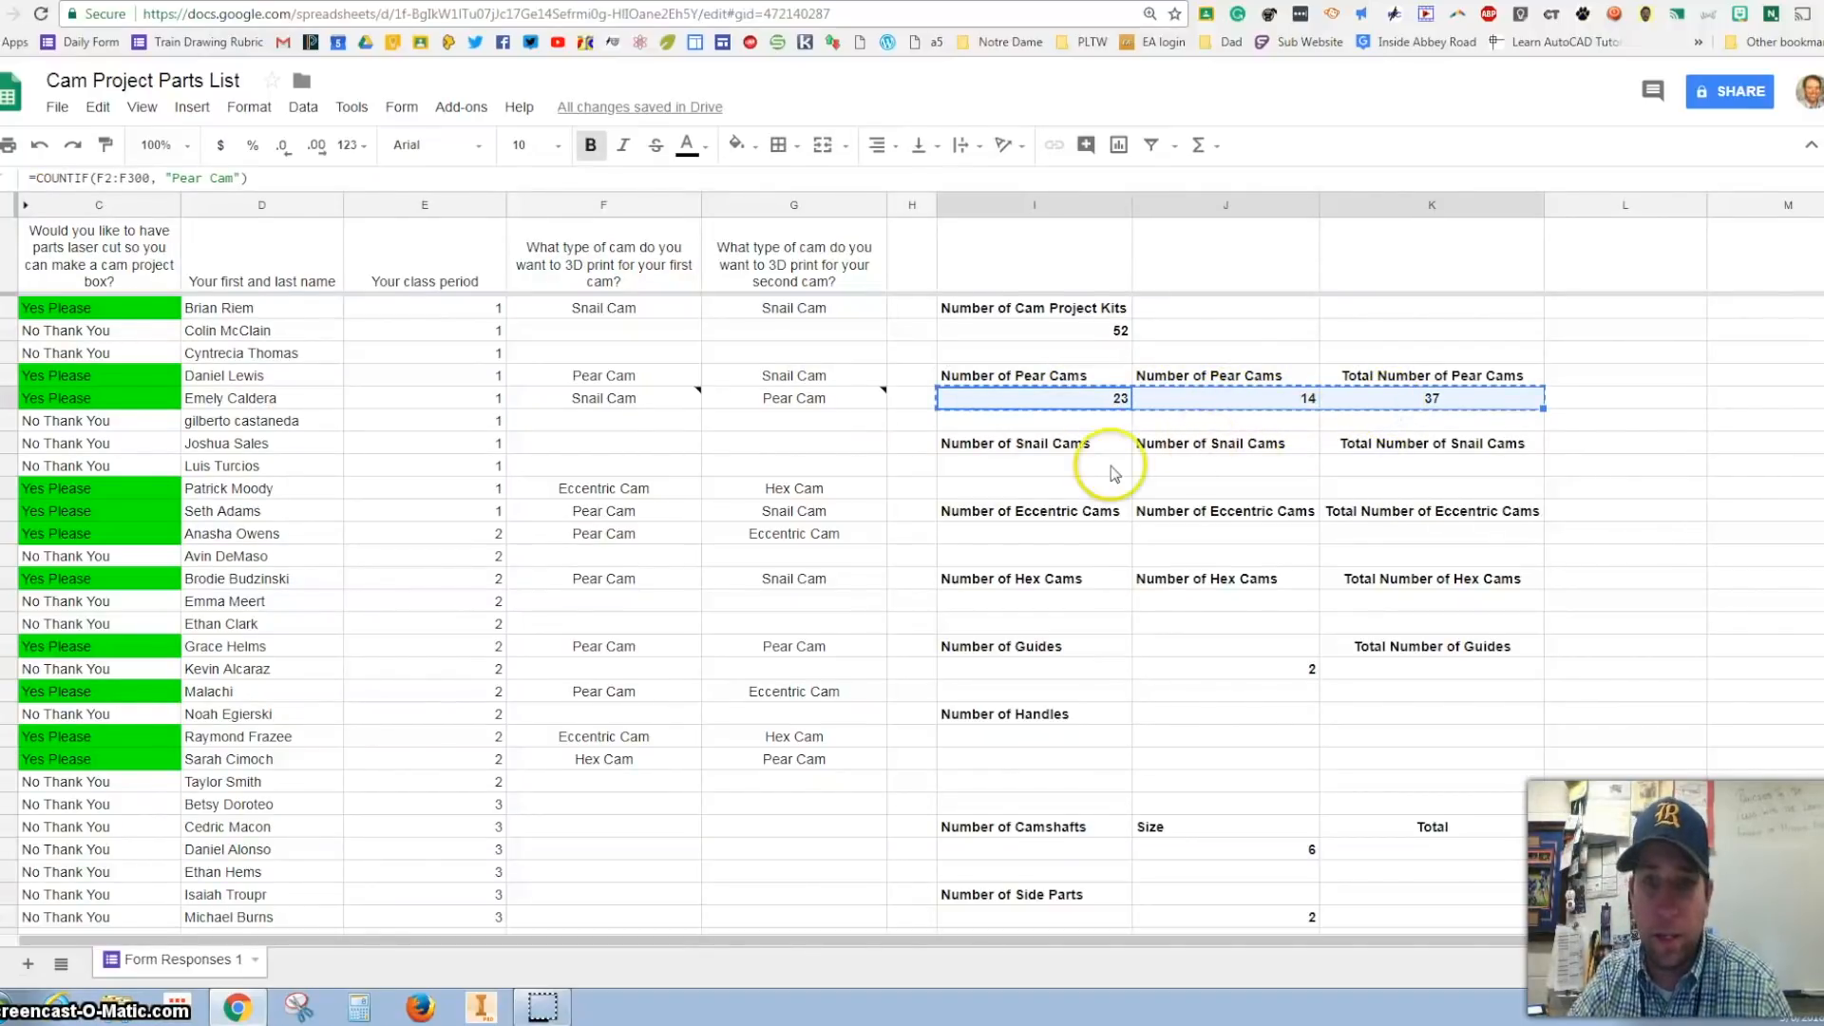
pyautogui.click(1057, 465)
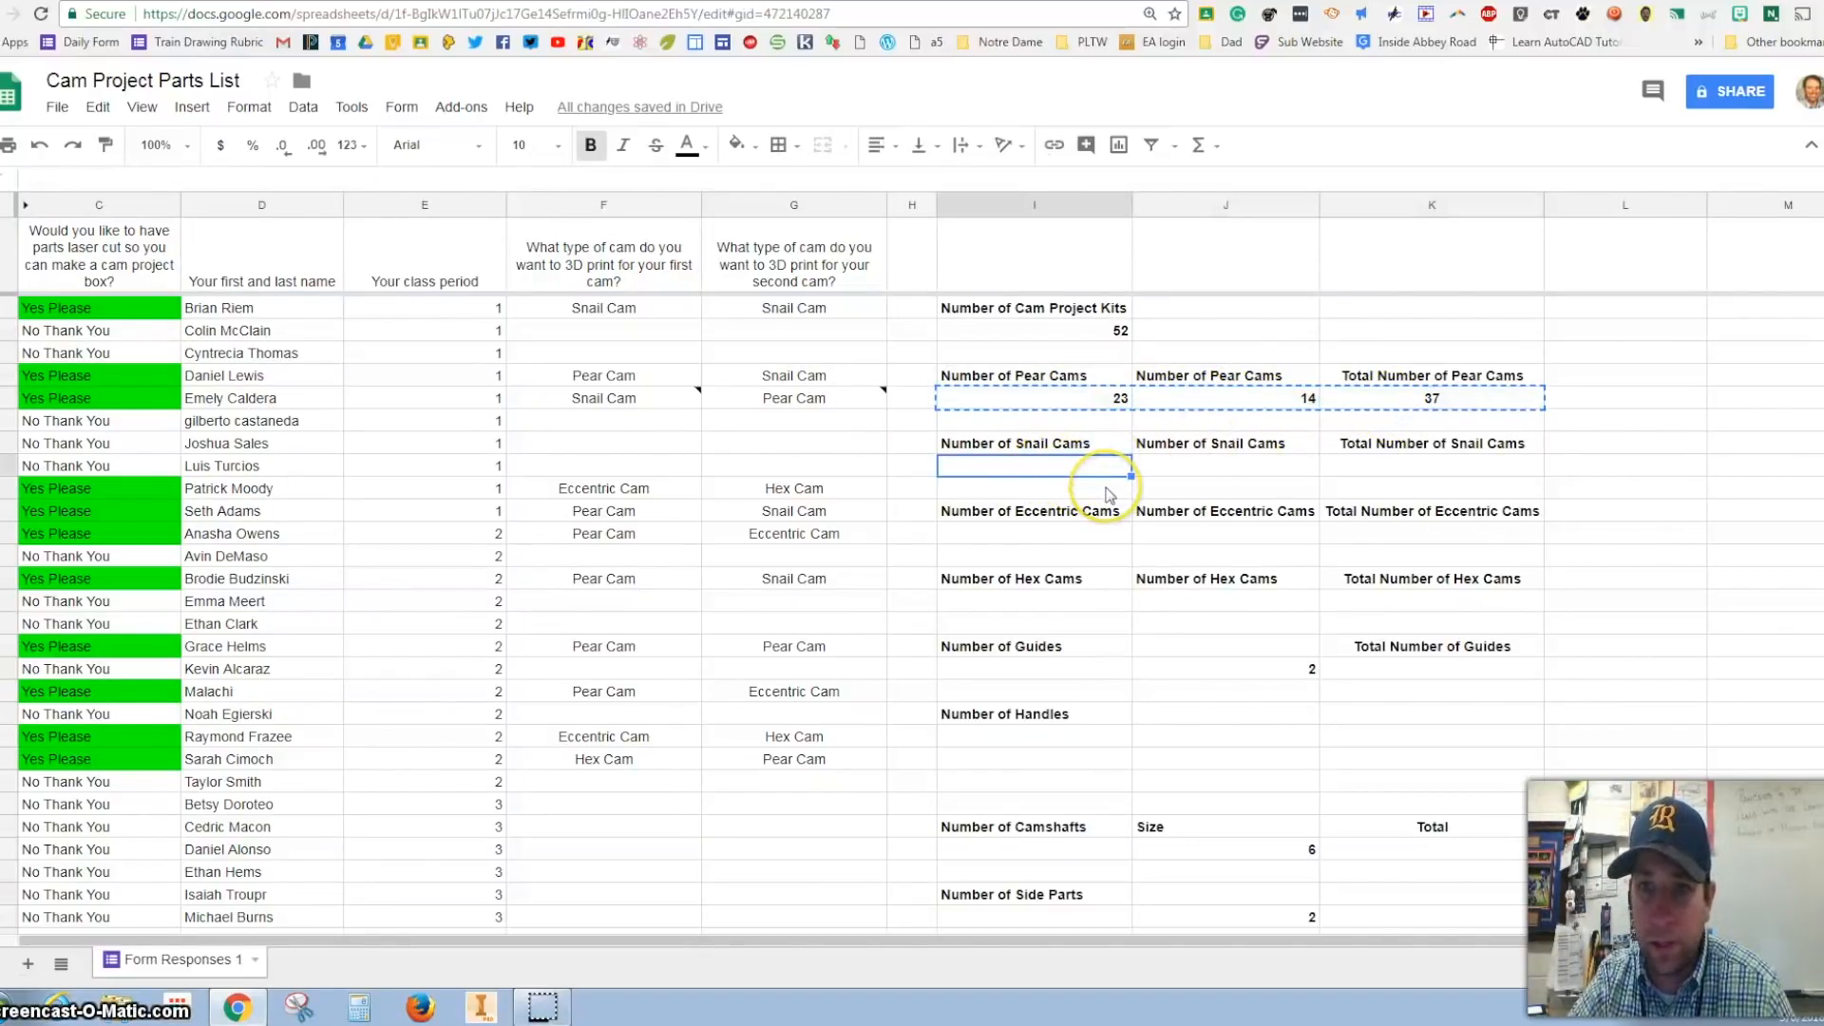
pyautogui.hotkey('ctrl', 'v')
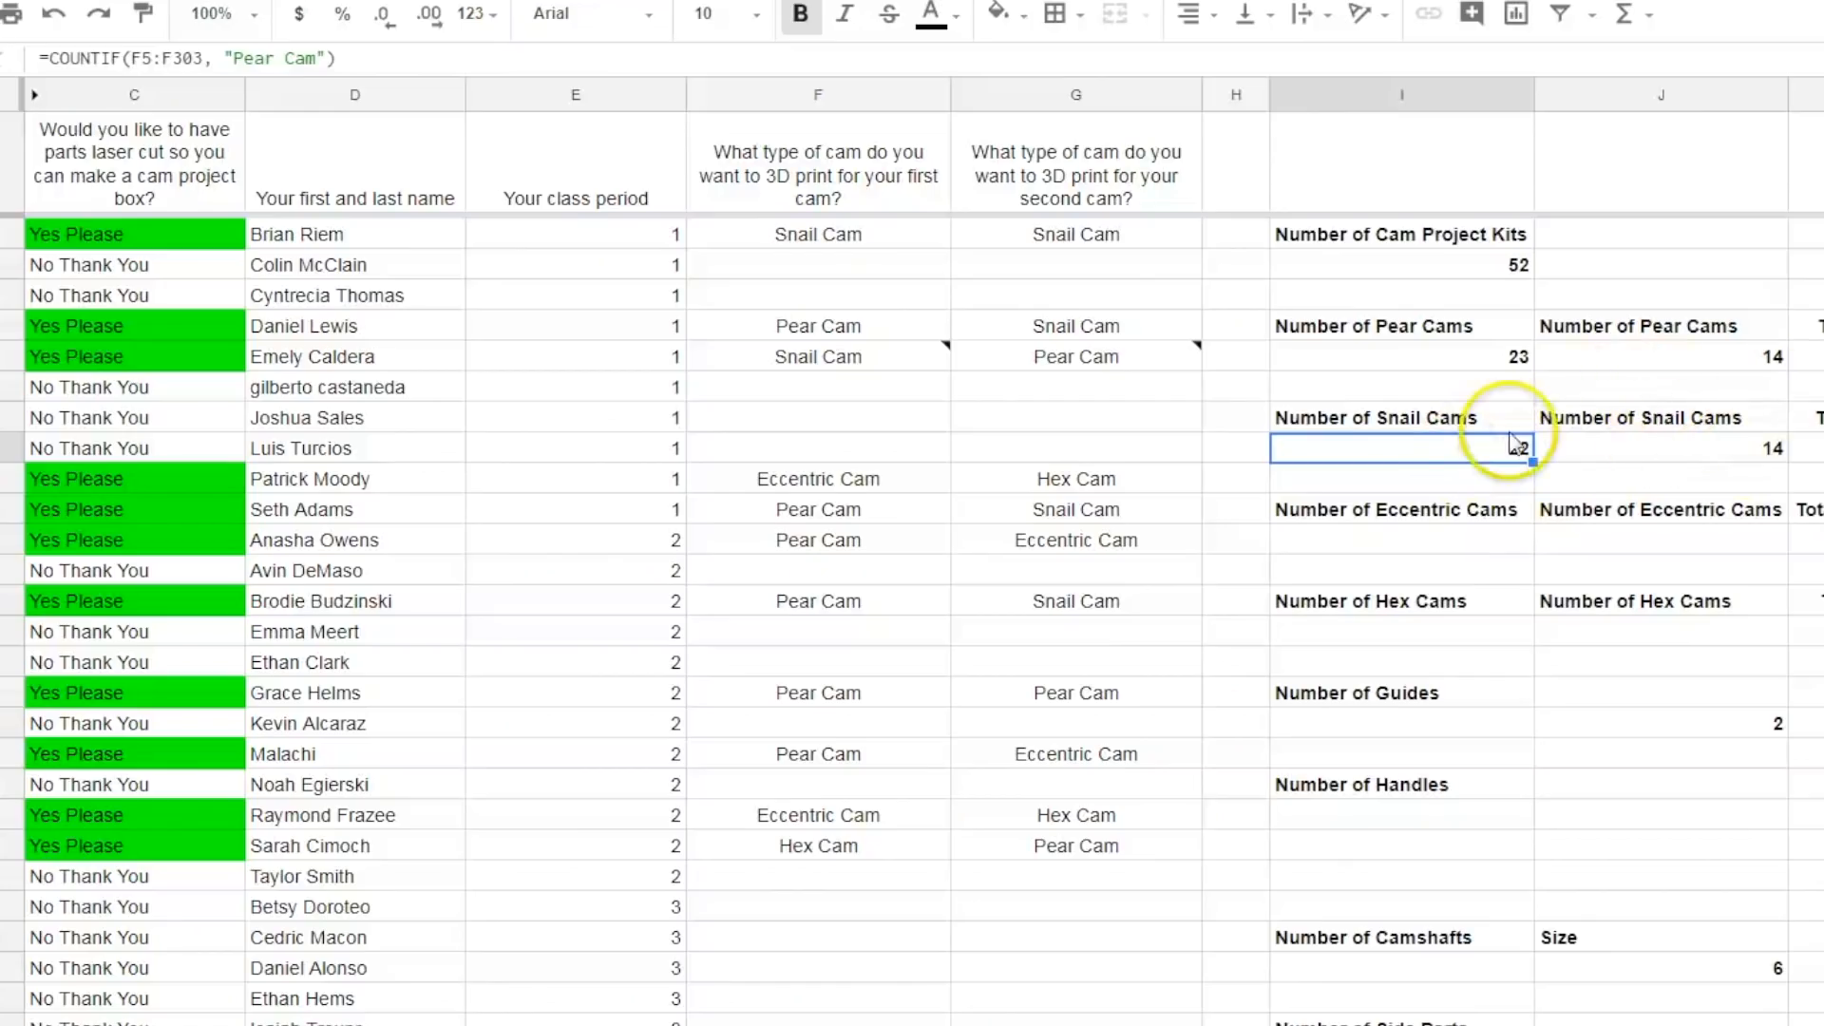
# - Correct the range in the first-choice Snail Cams formula in I10 to F2:F300
pyautogui.click(1095, 473)
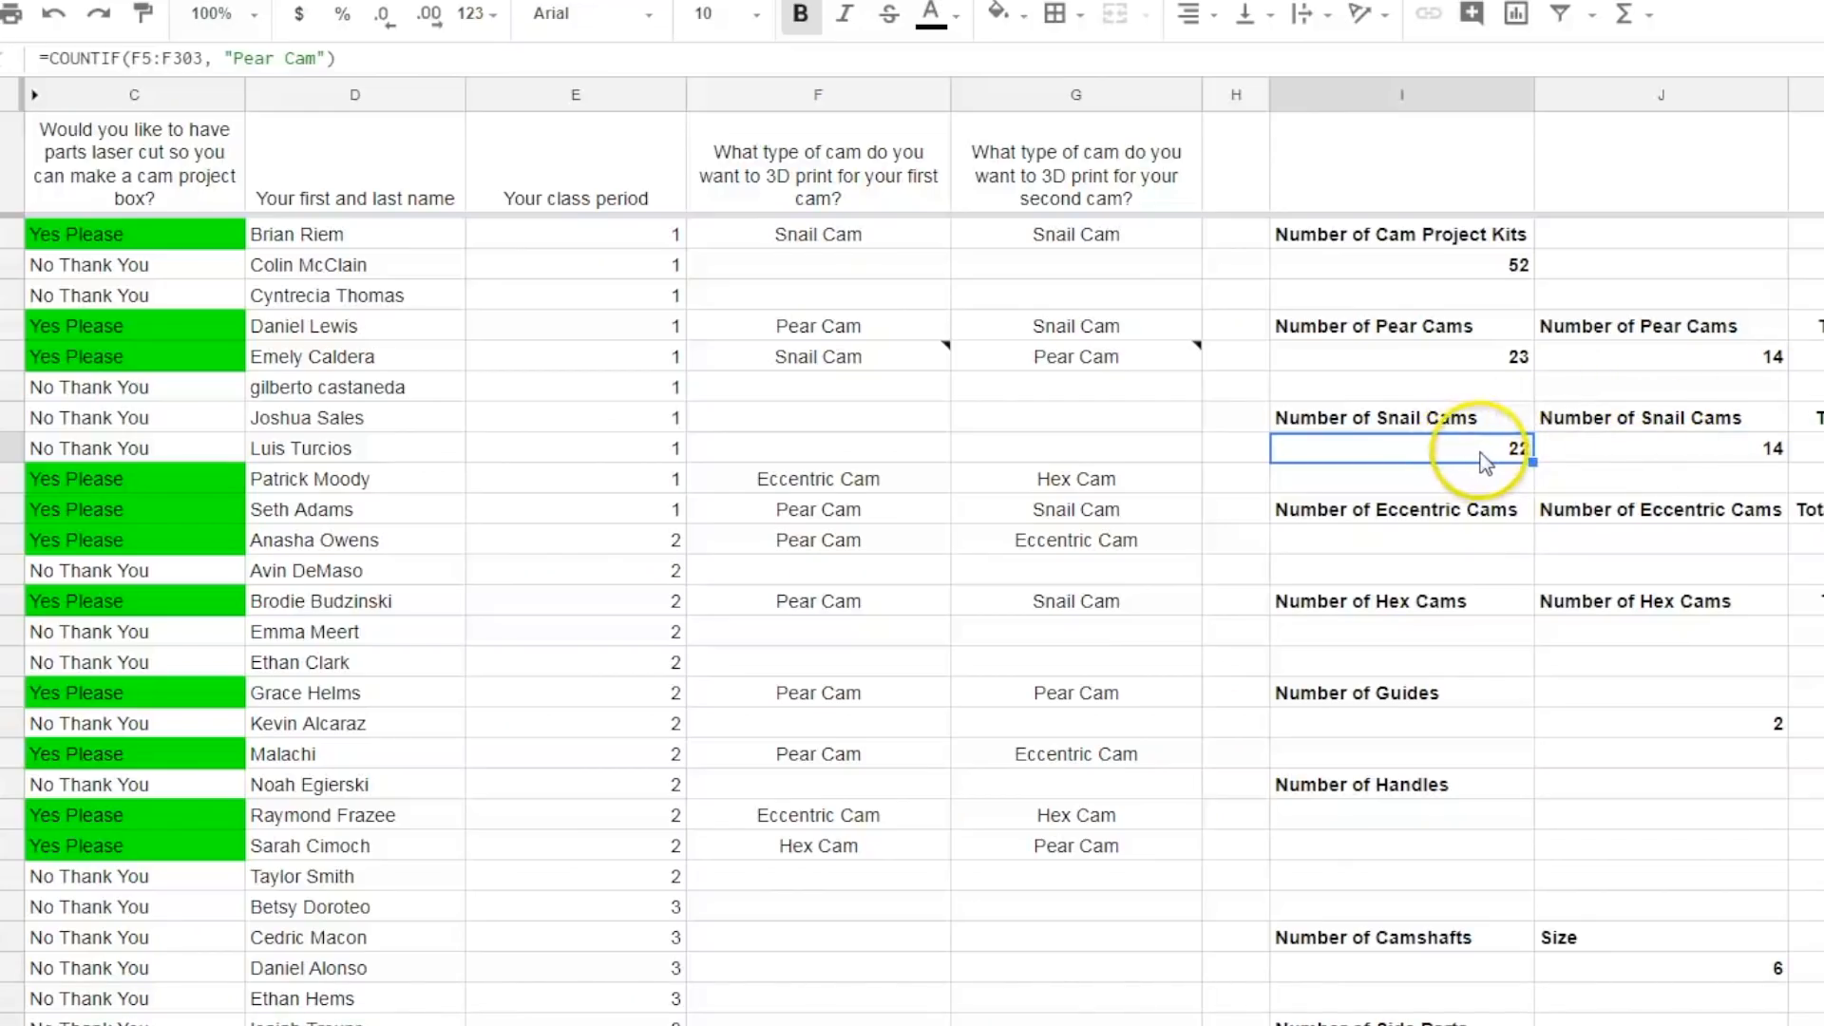
pyautogui.click(1325, 422)
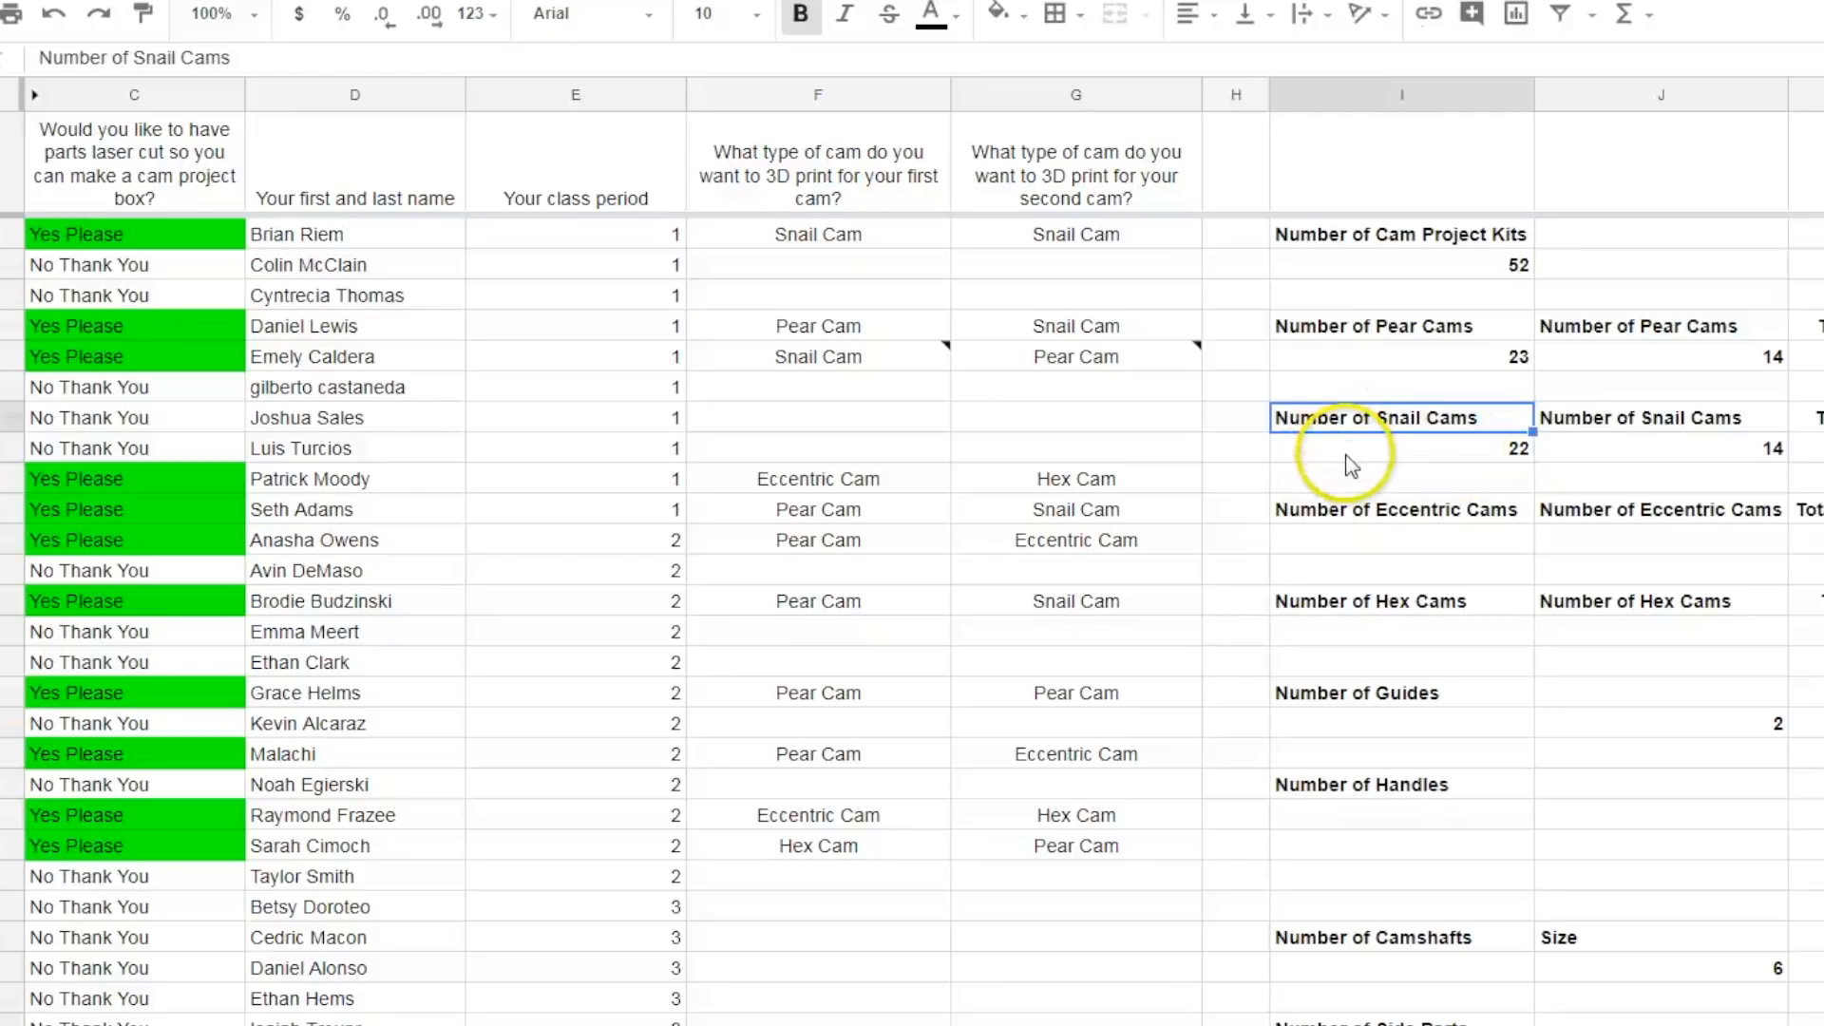
pyautogui.click(1345, 454)
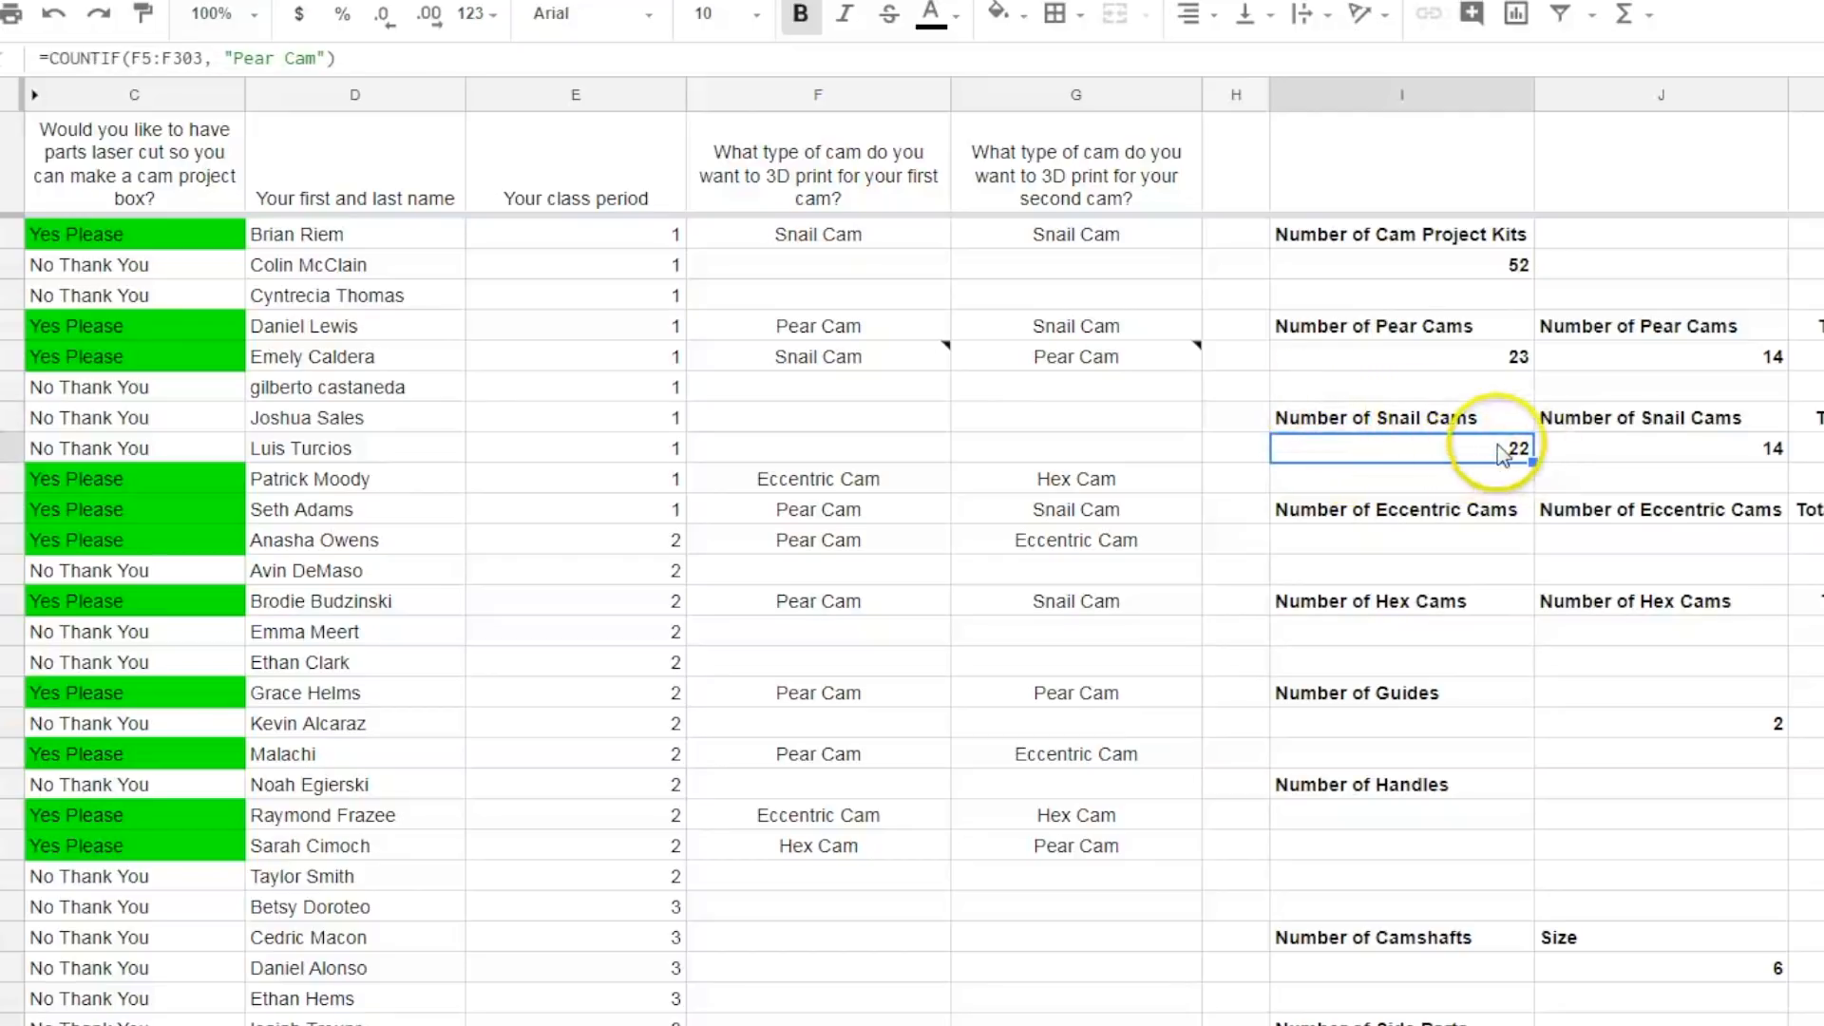
pyautogui.click(155, 58)
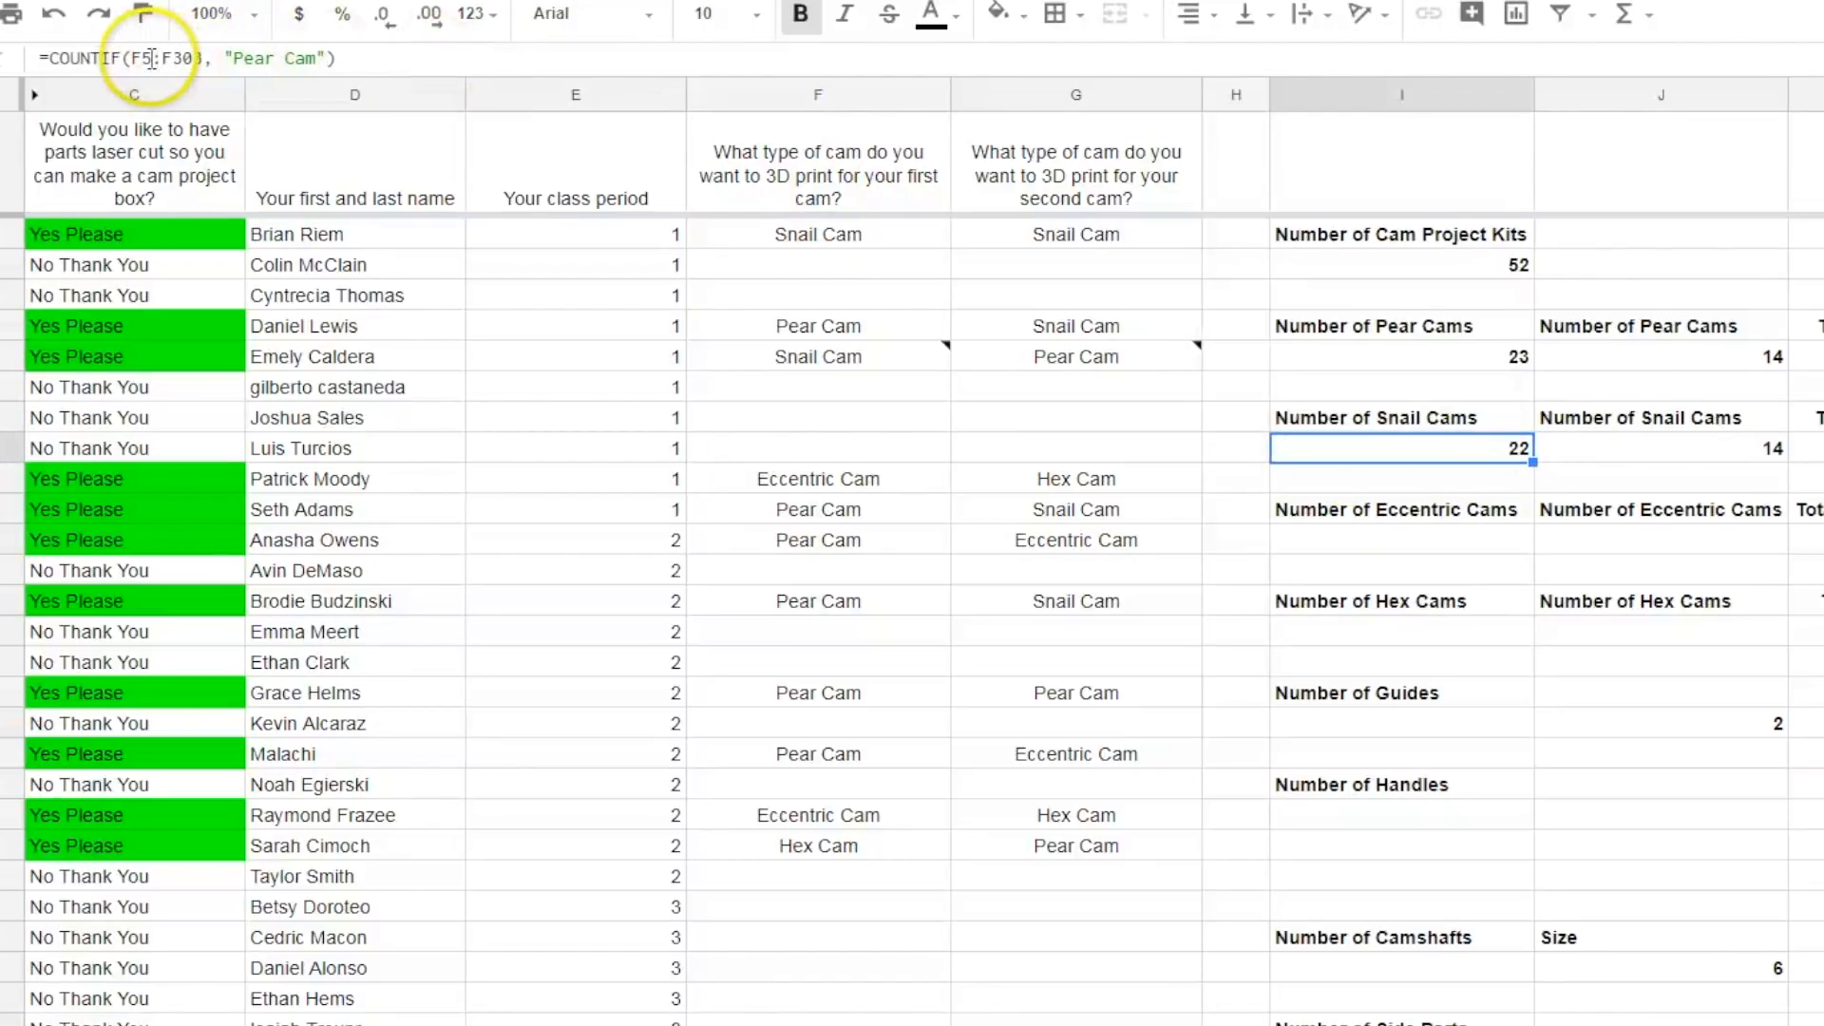
pyautogui.press('BackSpace')
pyautogui.write('2')
pyautogui.click(204, 59)
pyautogui.press('BackSpace')
pyautogui.write('0')
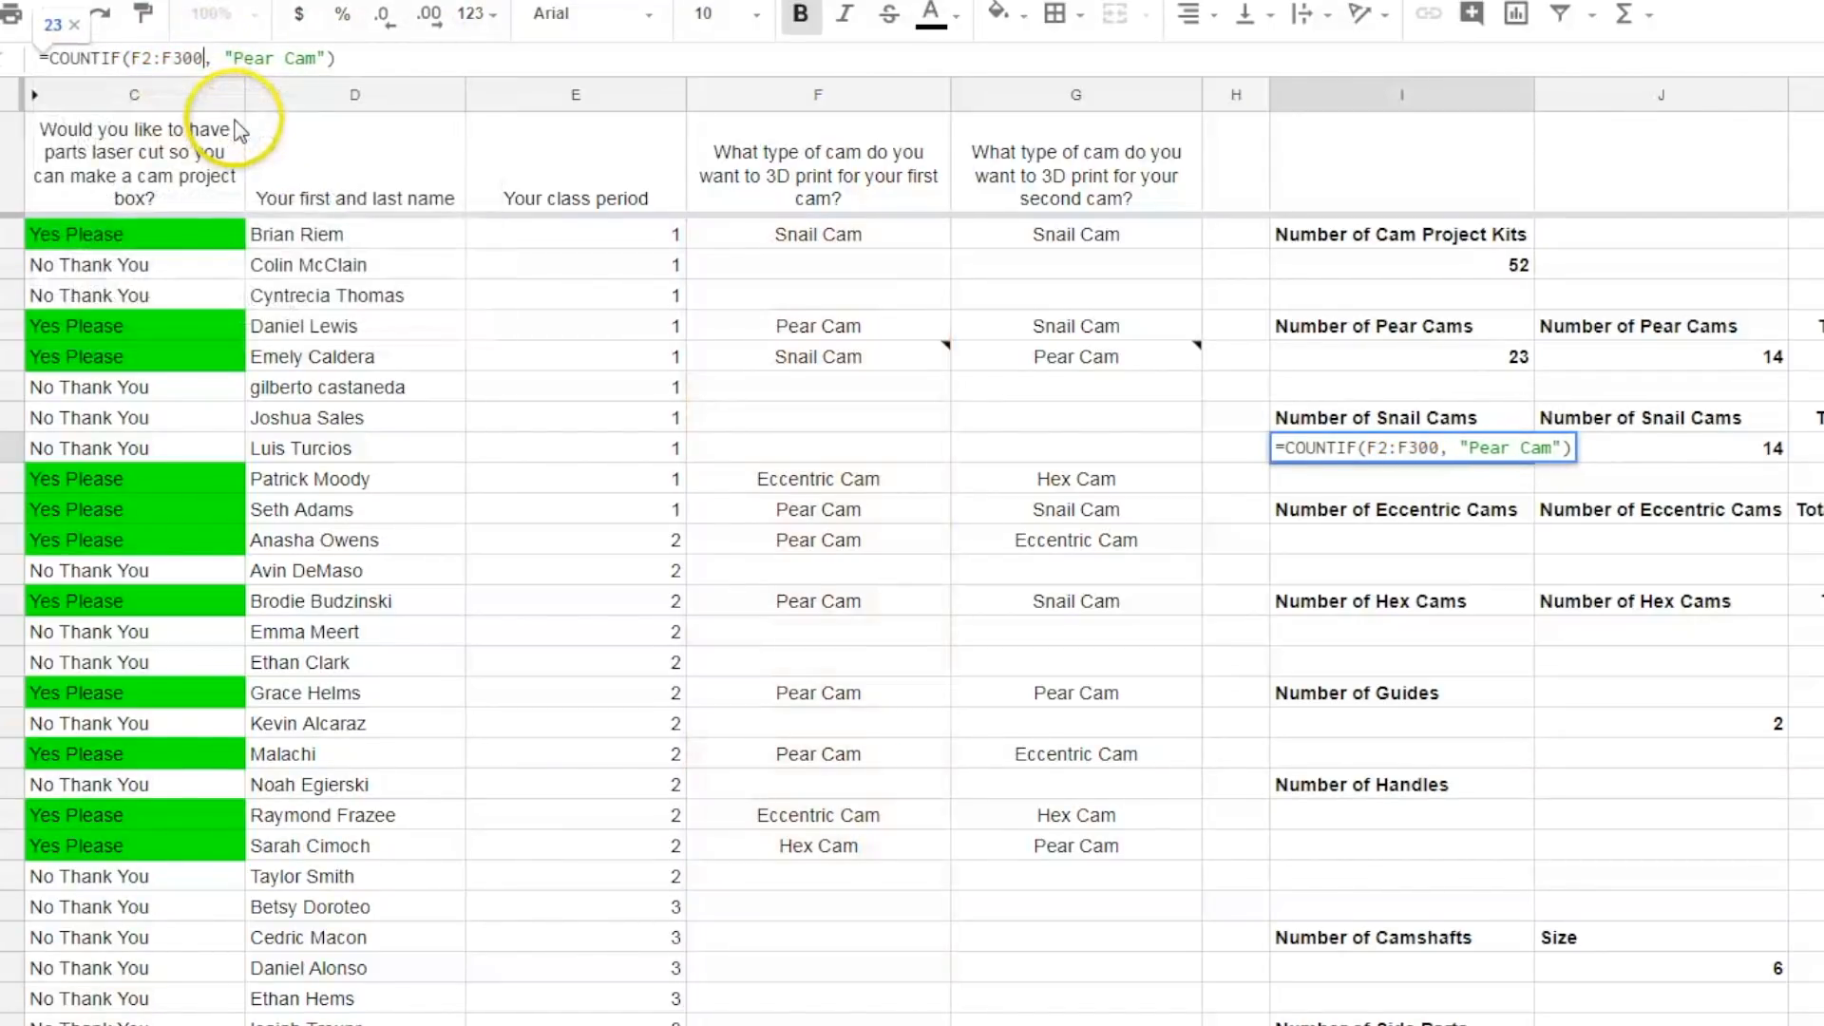
# - Change the criterion of the COUNTIF formula in I10 to "Snail Cam"
pyautogui.click(323, 57)
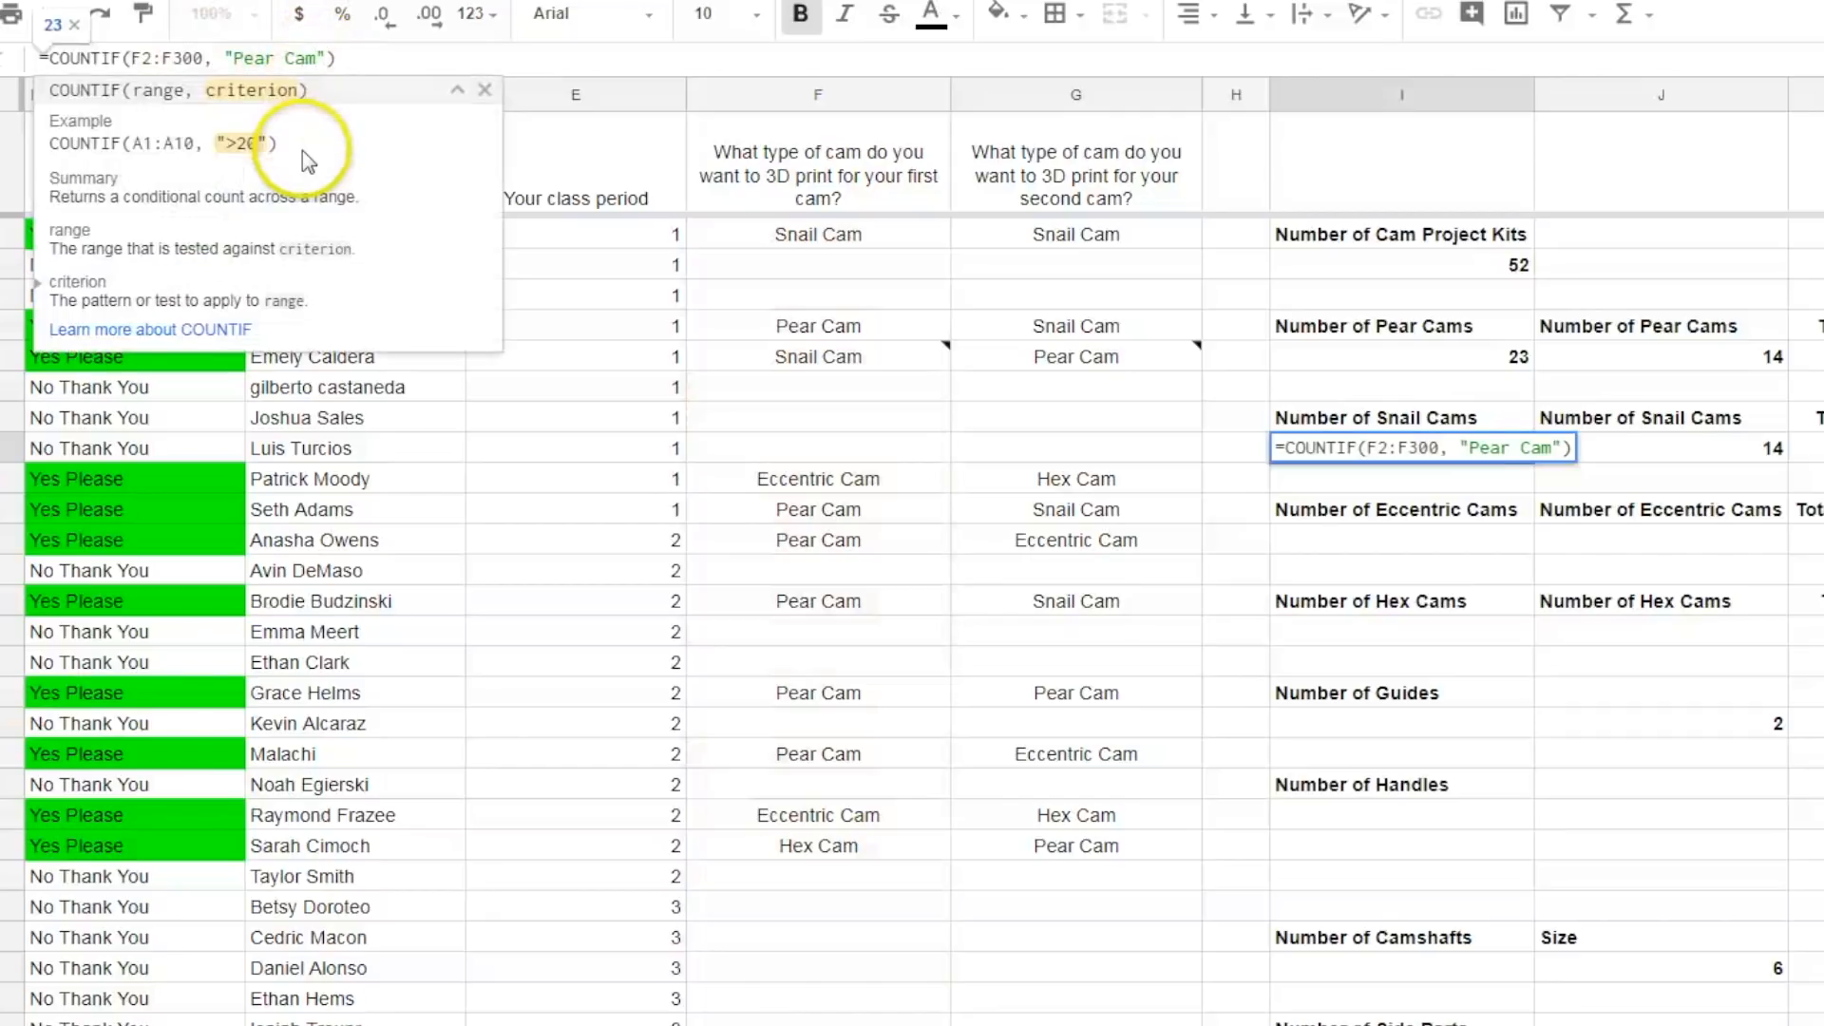
pyautogui.press('Left')
pyautogui.press('Left')
pyautogui.press('Right')
pyautogui.press('BackSpace')
pyautogui.press('BackSpace')
pyautogui.press('BackSpace')
pyautogui.press('BackSpace')
pyautogui.write('Snail')
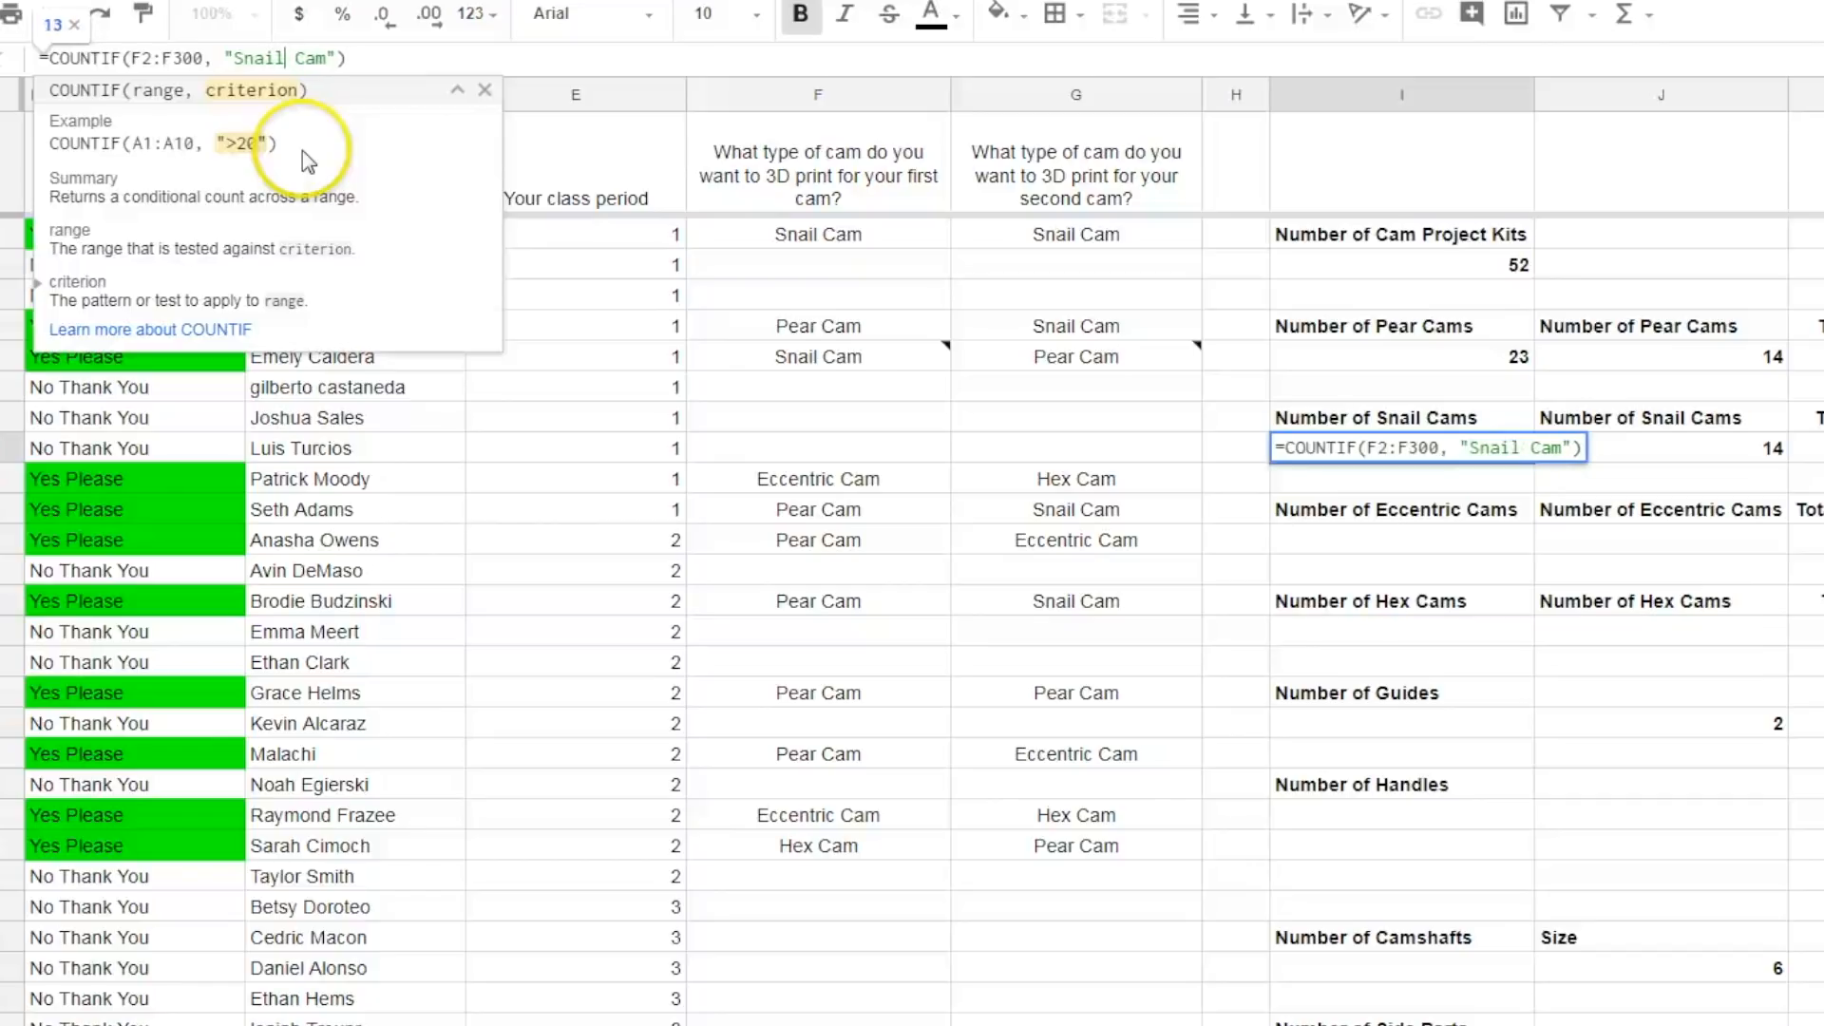
pyautogui.press('Return')
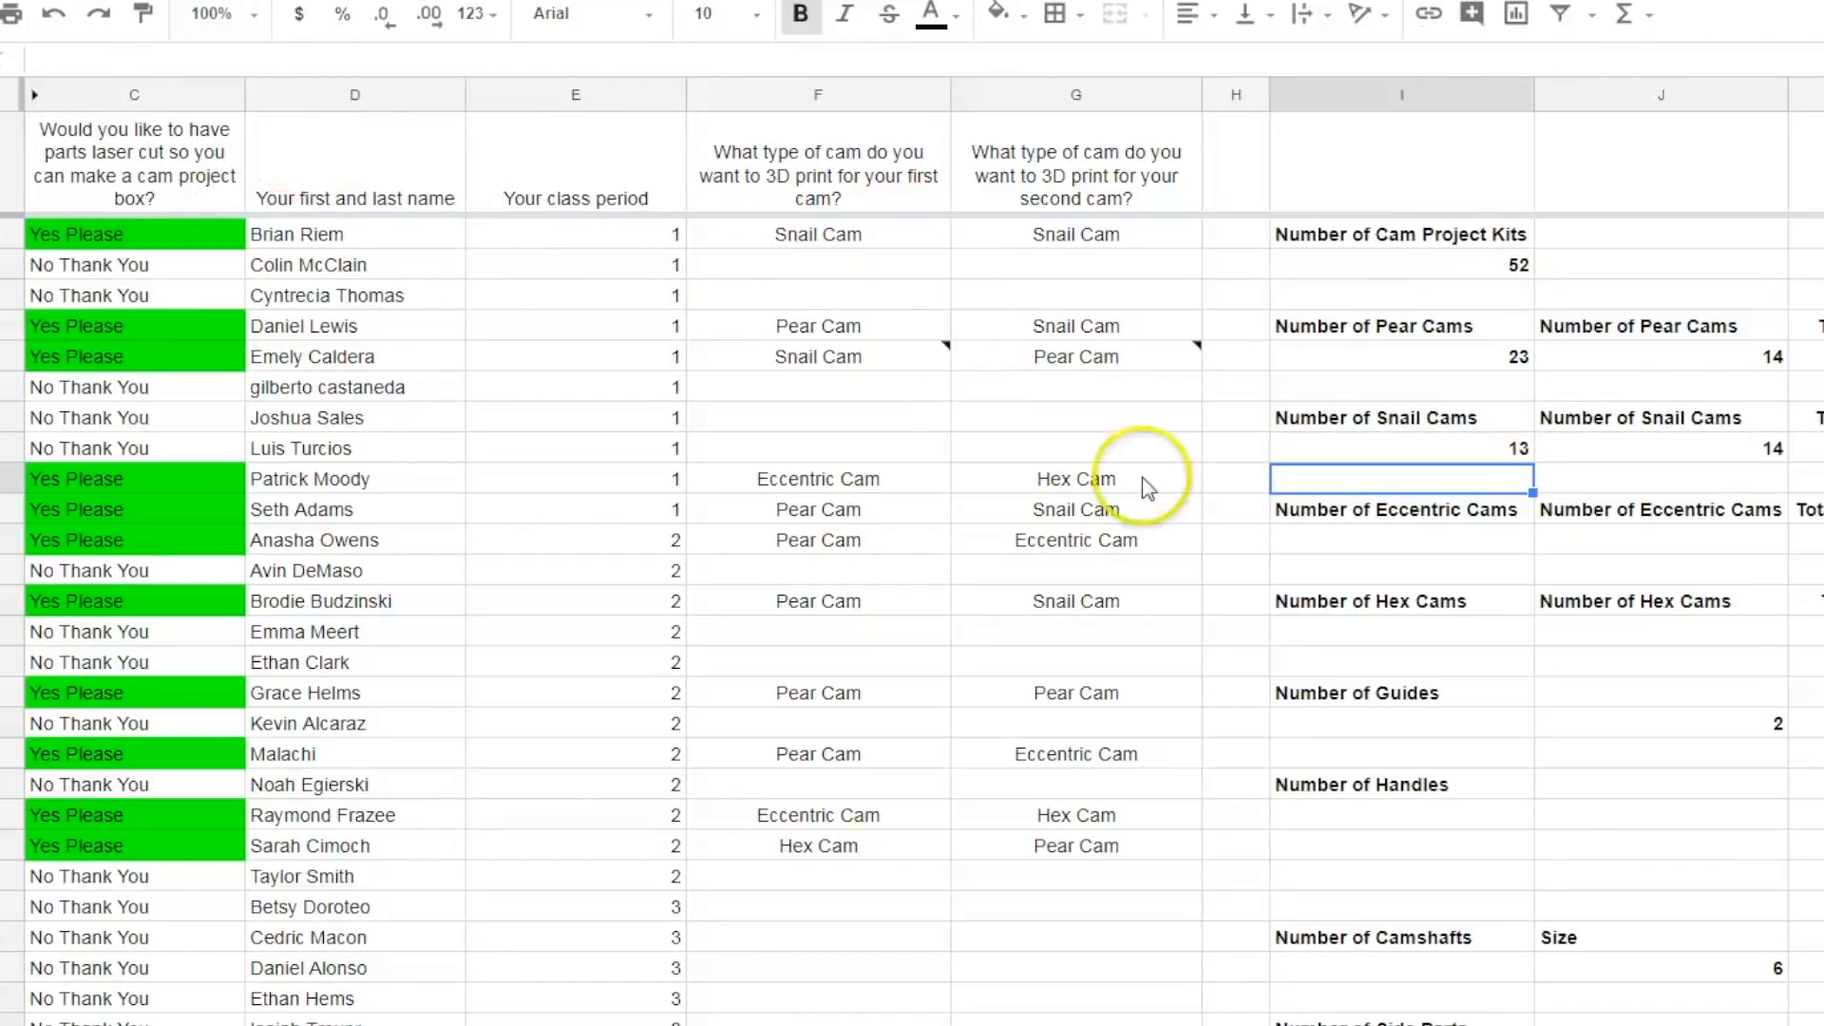
# - Replace the copied Pear Cam formula in J10 by filling the Snail Cam count across from I10
pyautogui.click(1660, 462)
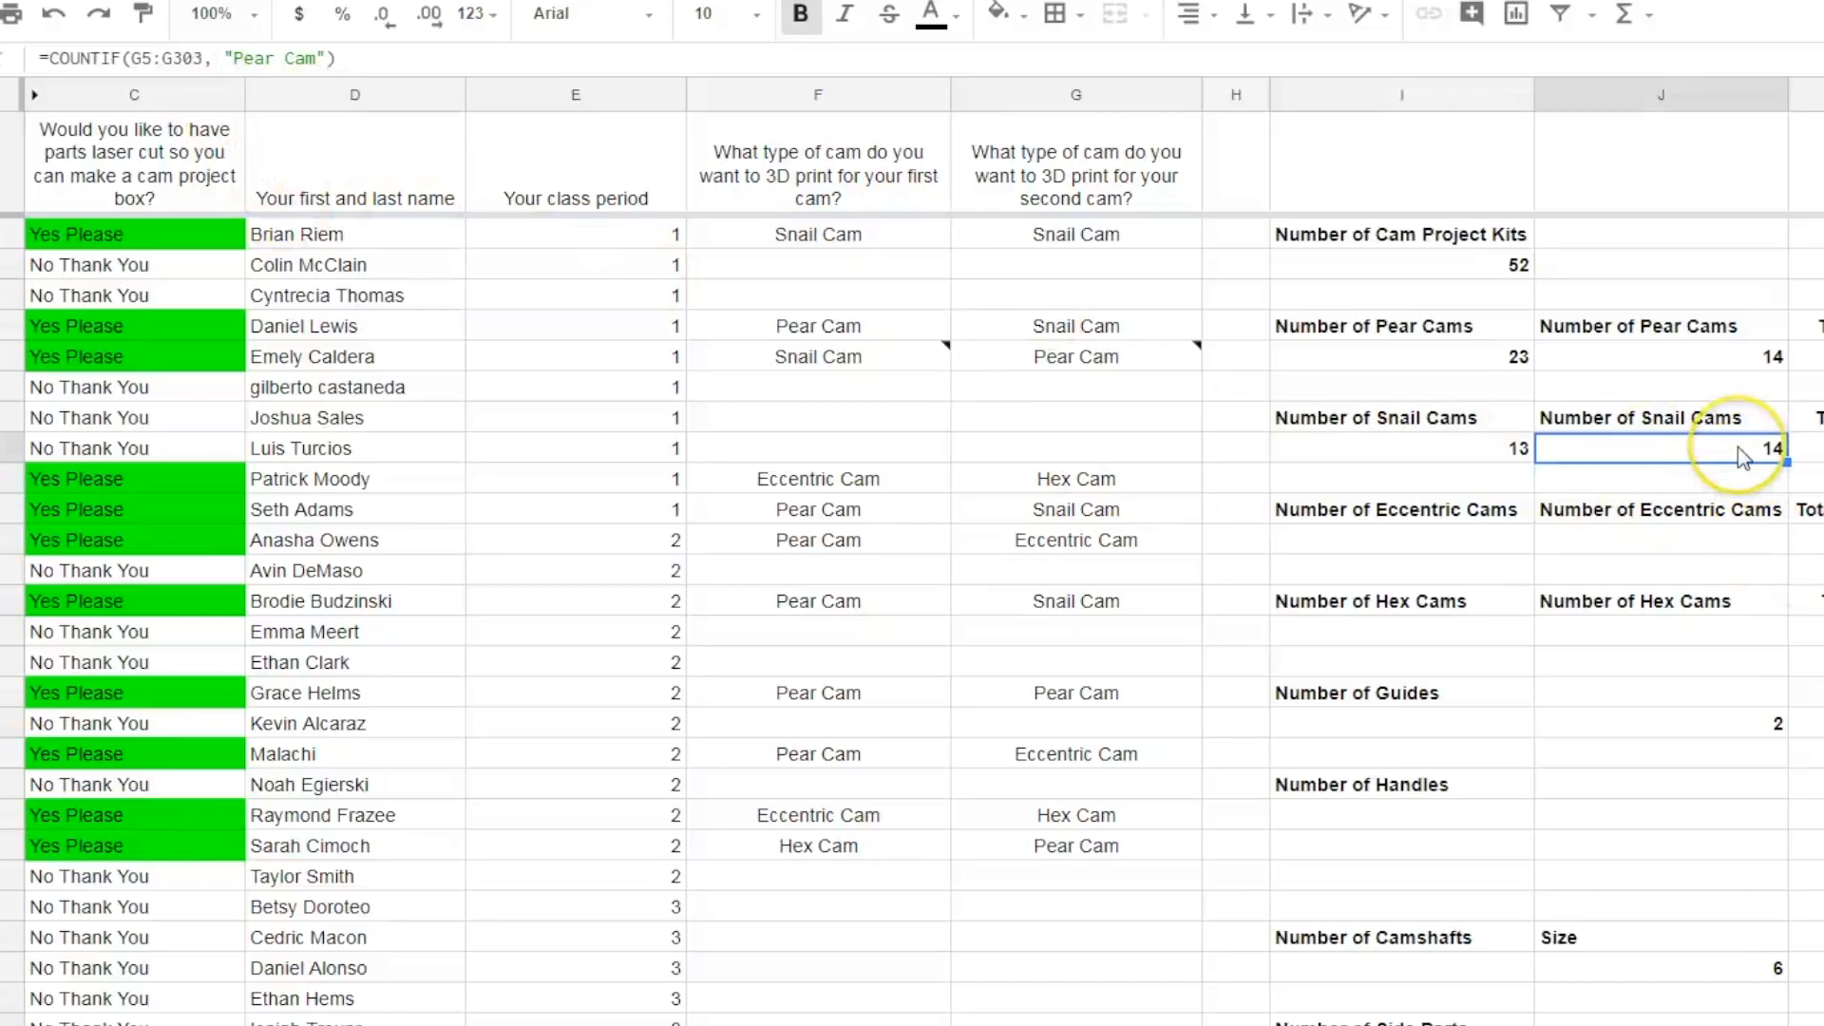
pyautogui.press('Delete')
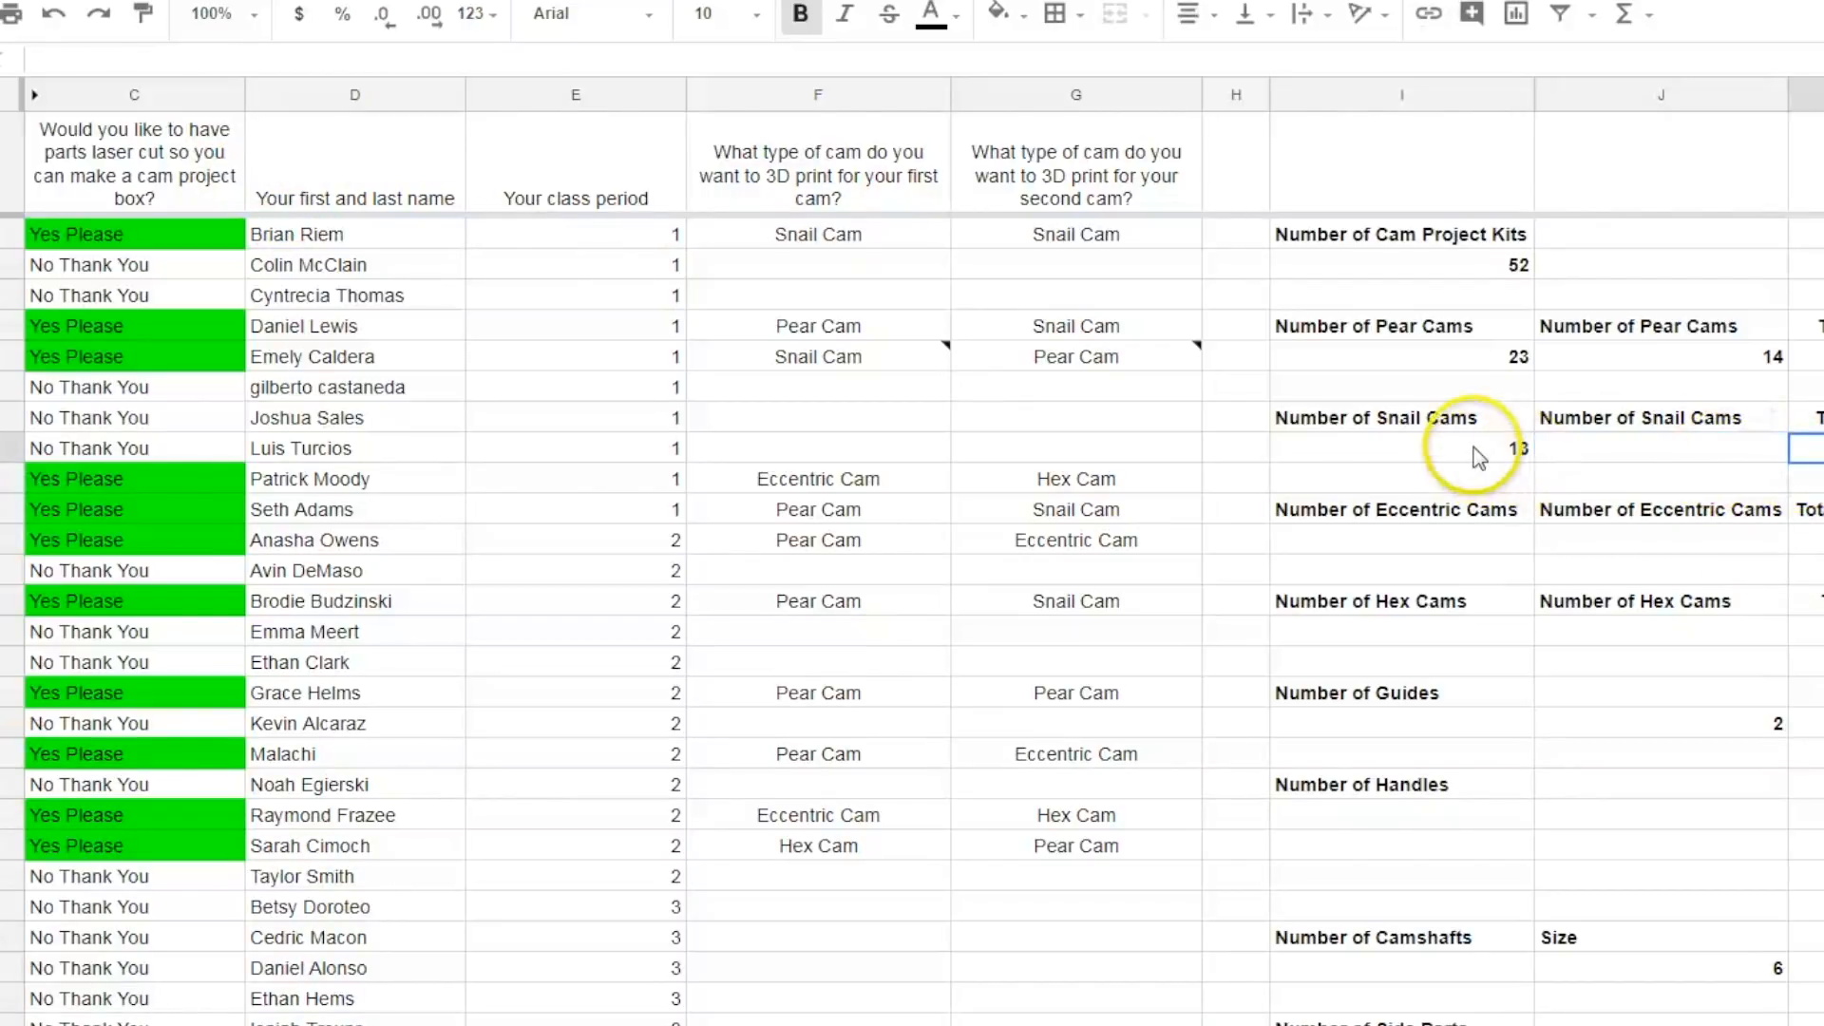
pyautogui.click(1463, 449)
pyautogui.moveTo(1532, 461); pyautogui.dragTo(1772, 464)
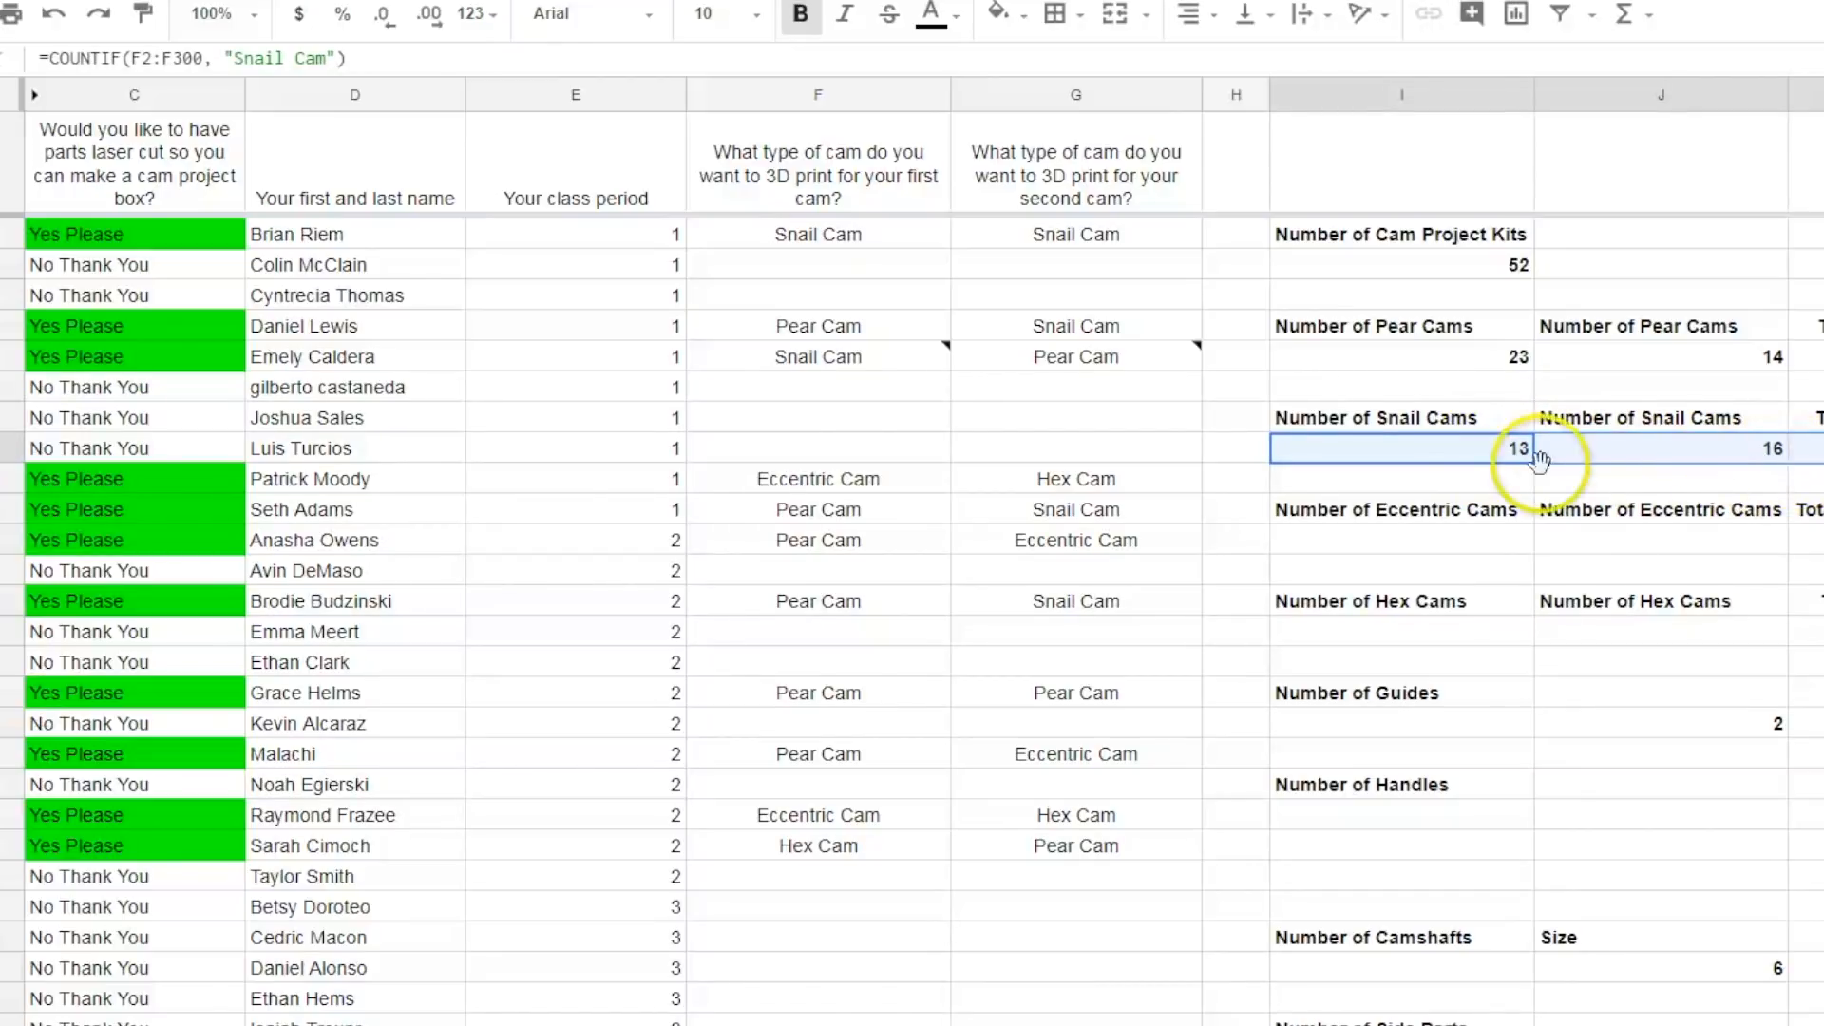
pyautogui.click(1602, 467)
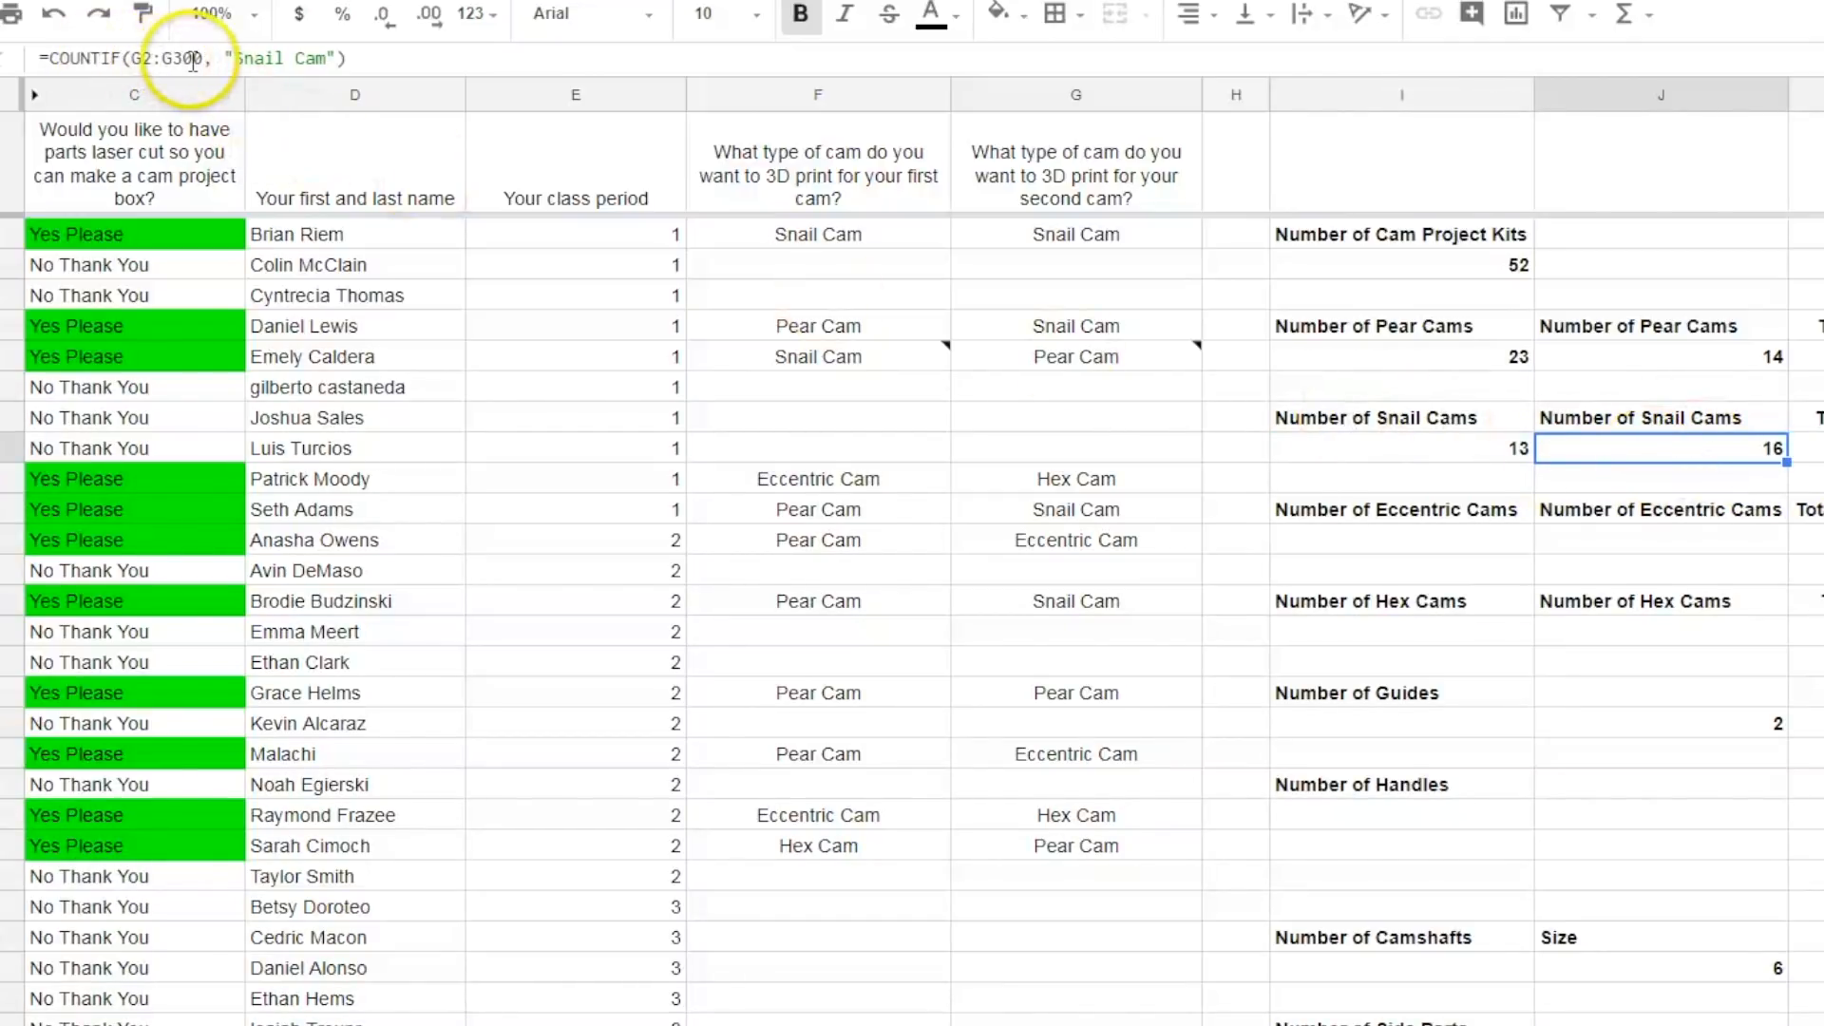
# - Total the Snail Cams in K10 with the formula =I10+J10
pyautogui.click(1808, 448)
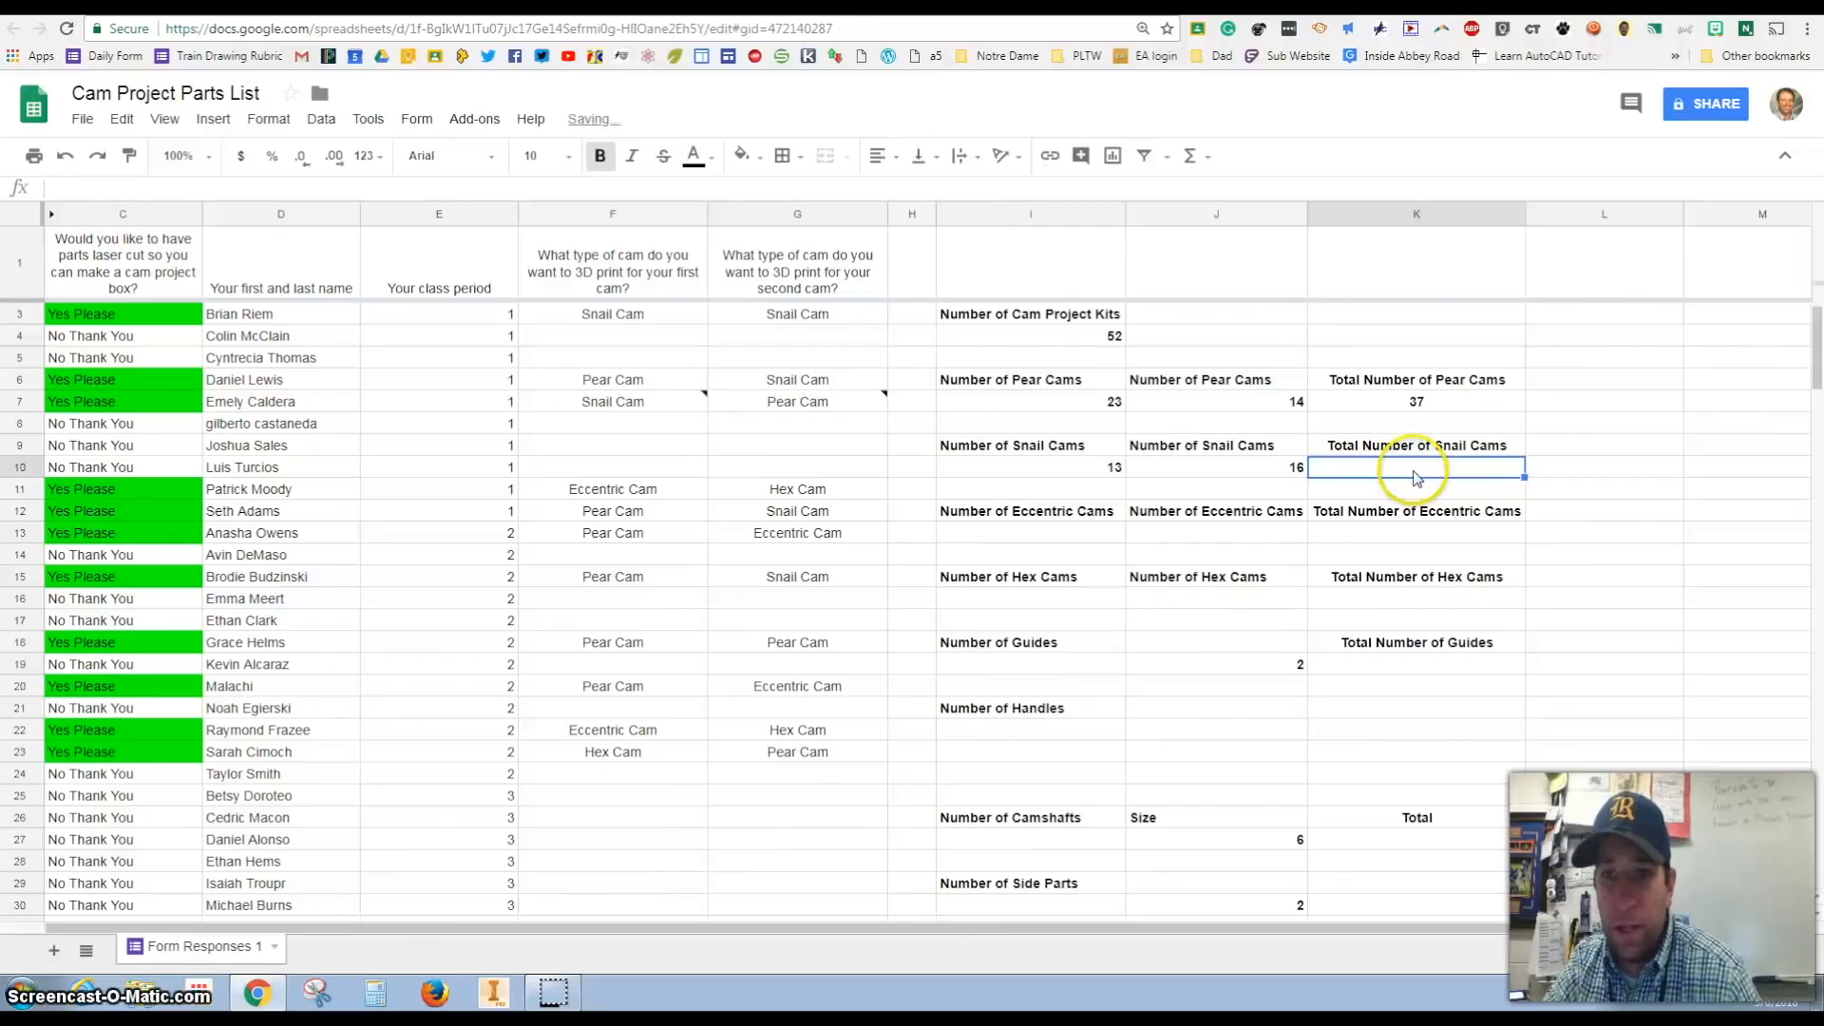
pyautogui.write('=')
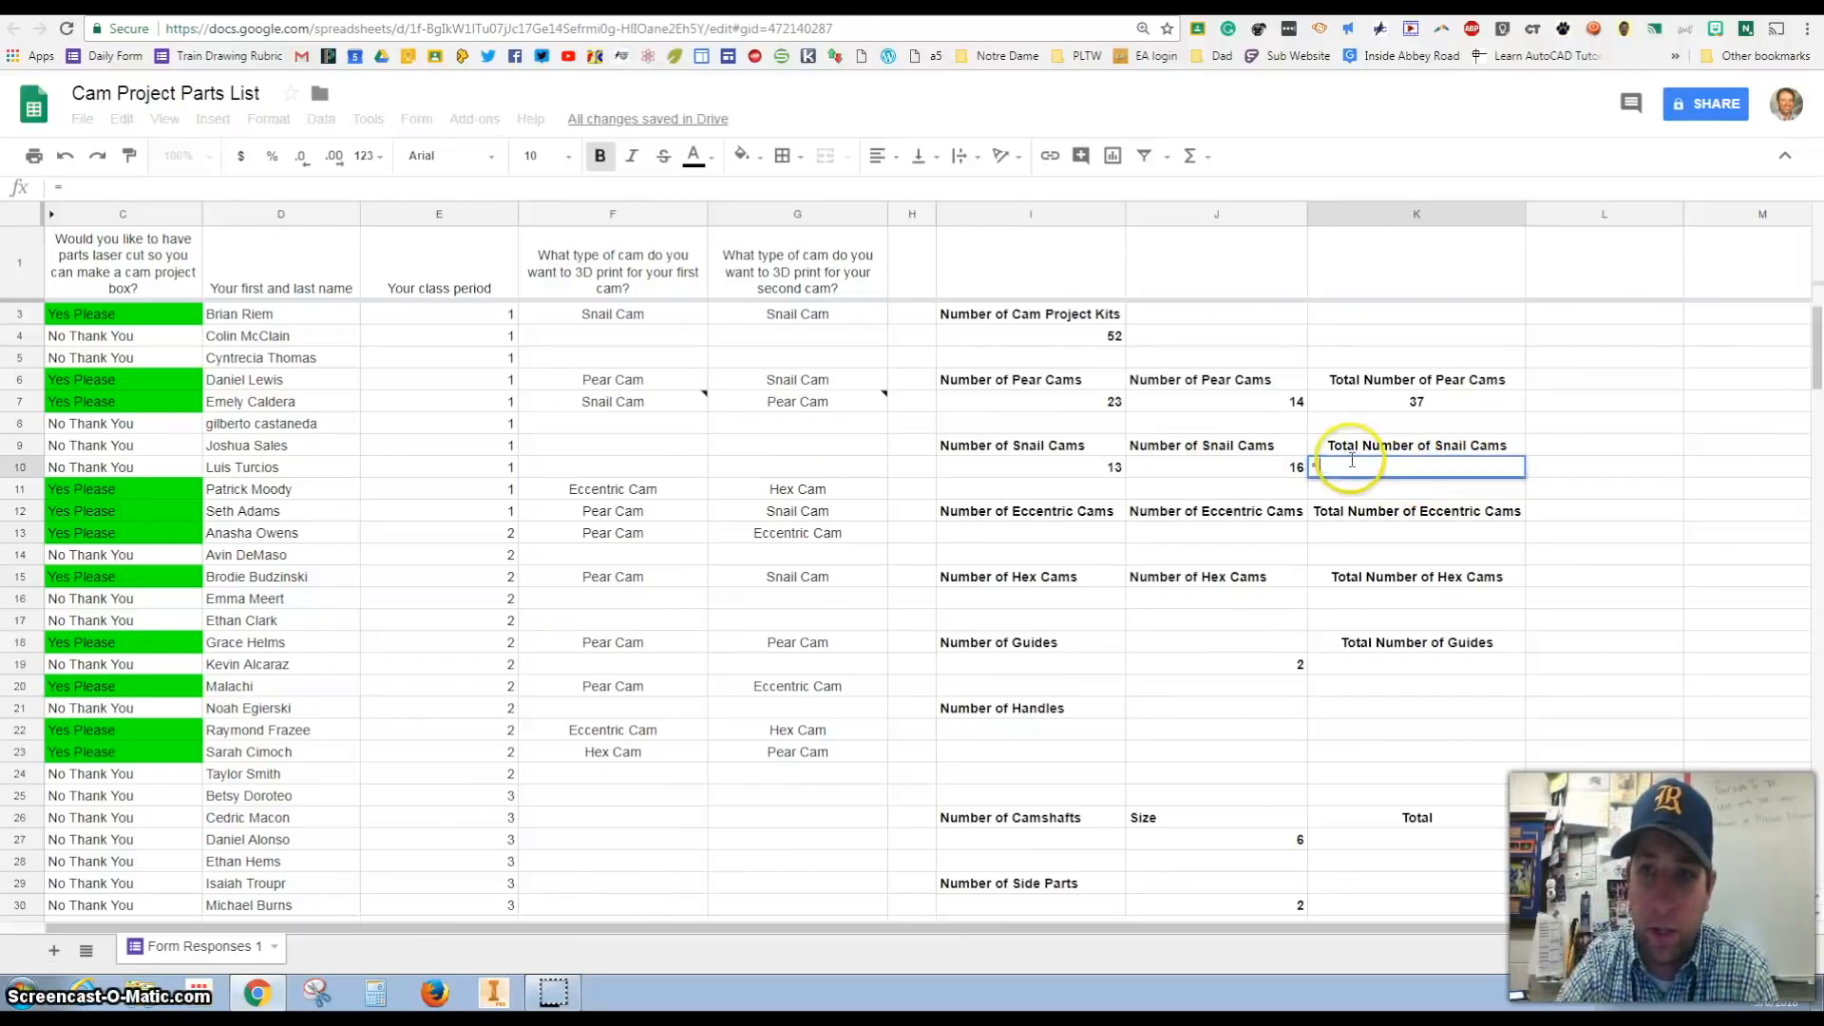
pyautogui.click(1057, 470)
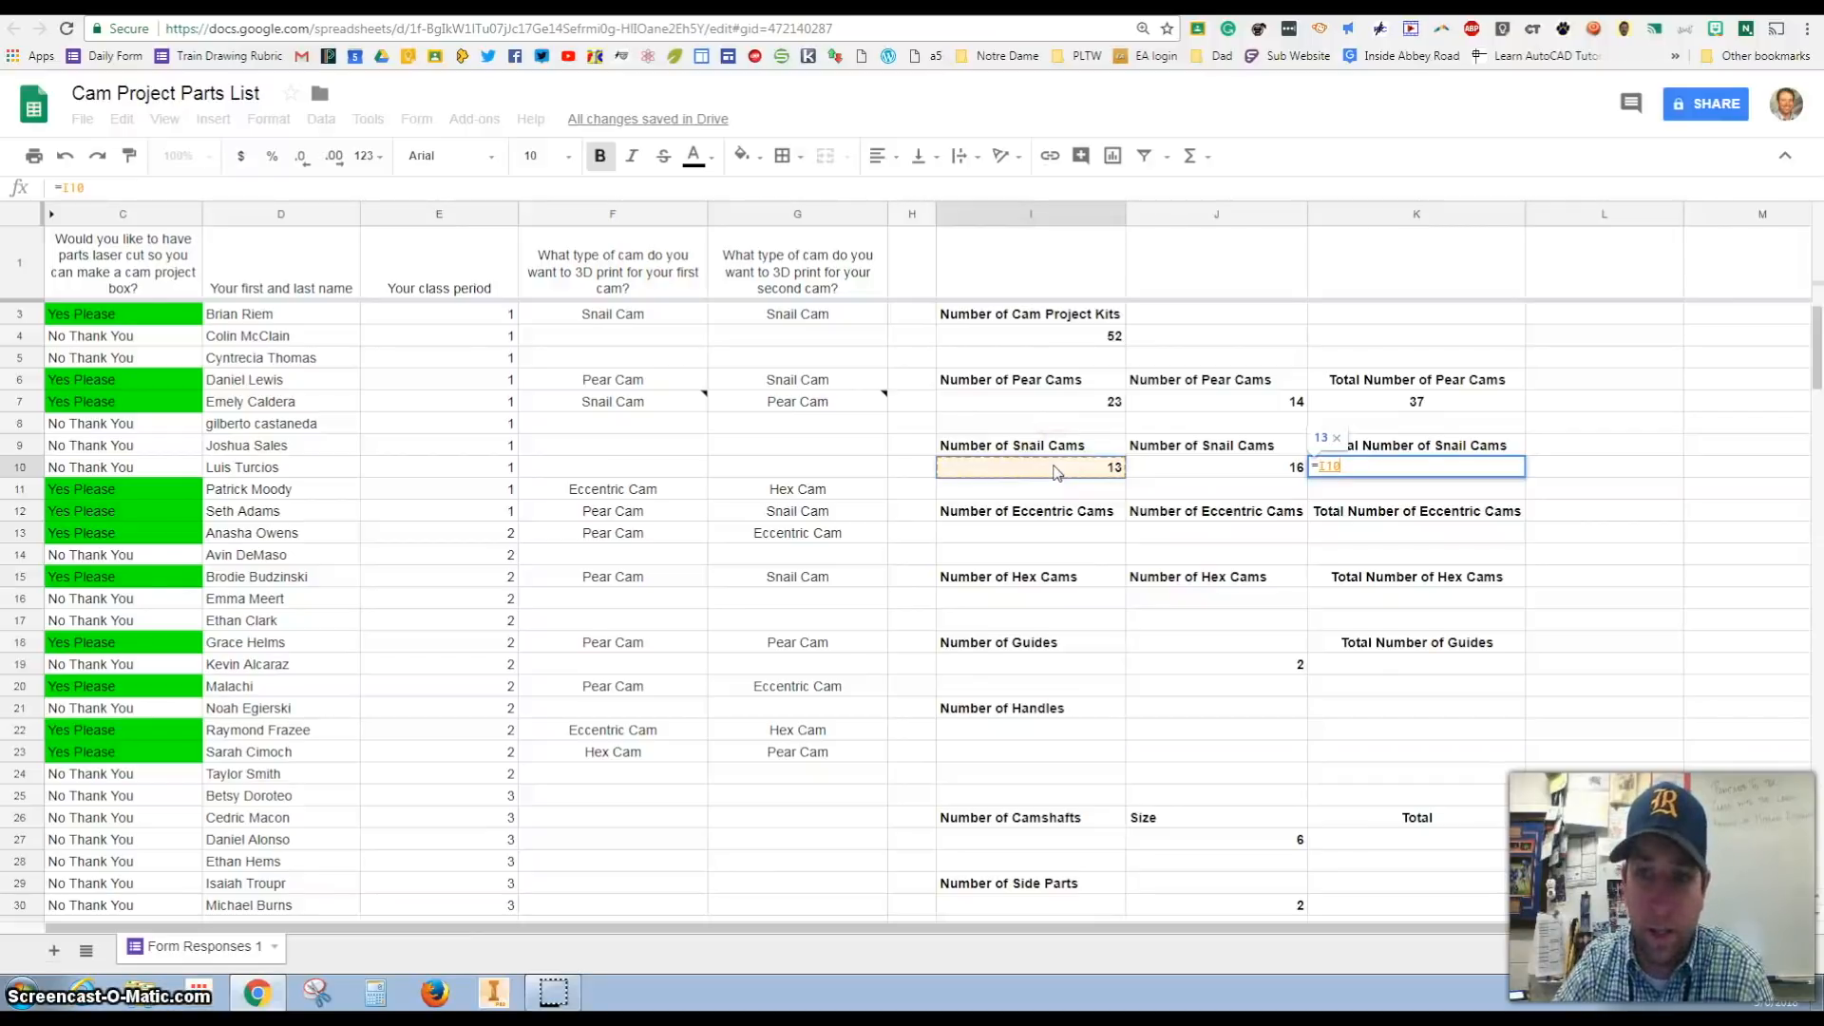
pyautogui.moveTo(1145, 472); pyautogui.dragTo(1261, 472)
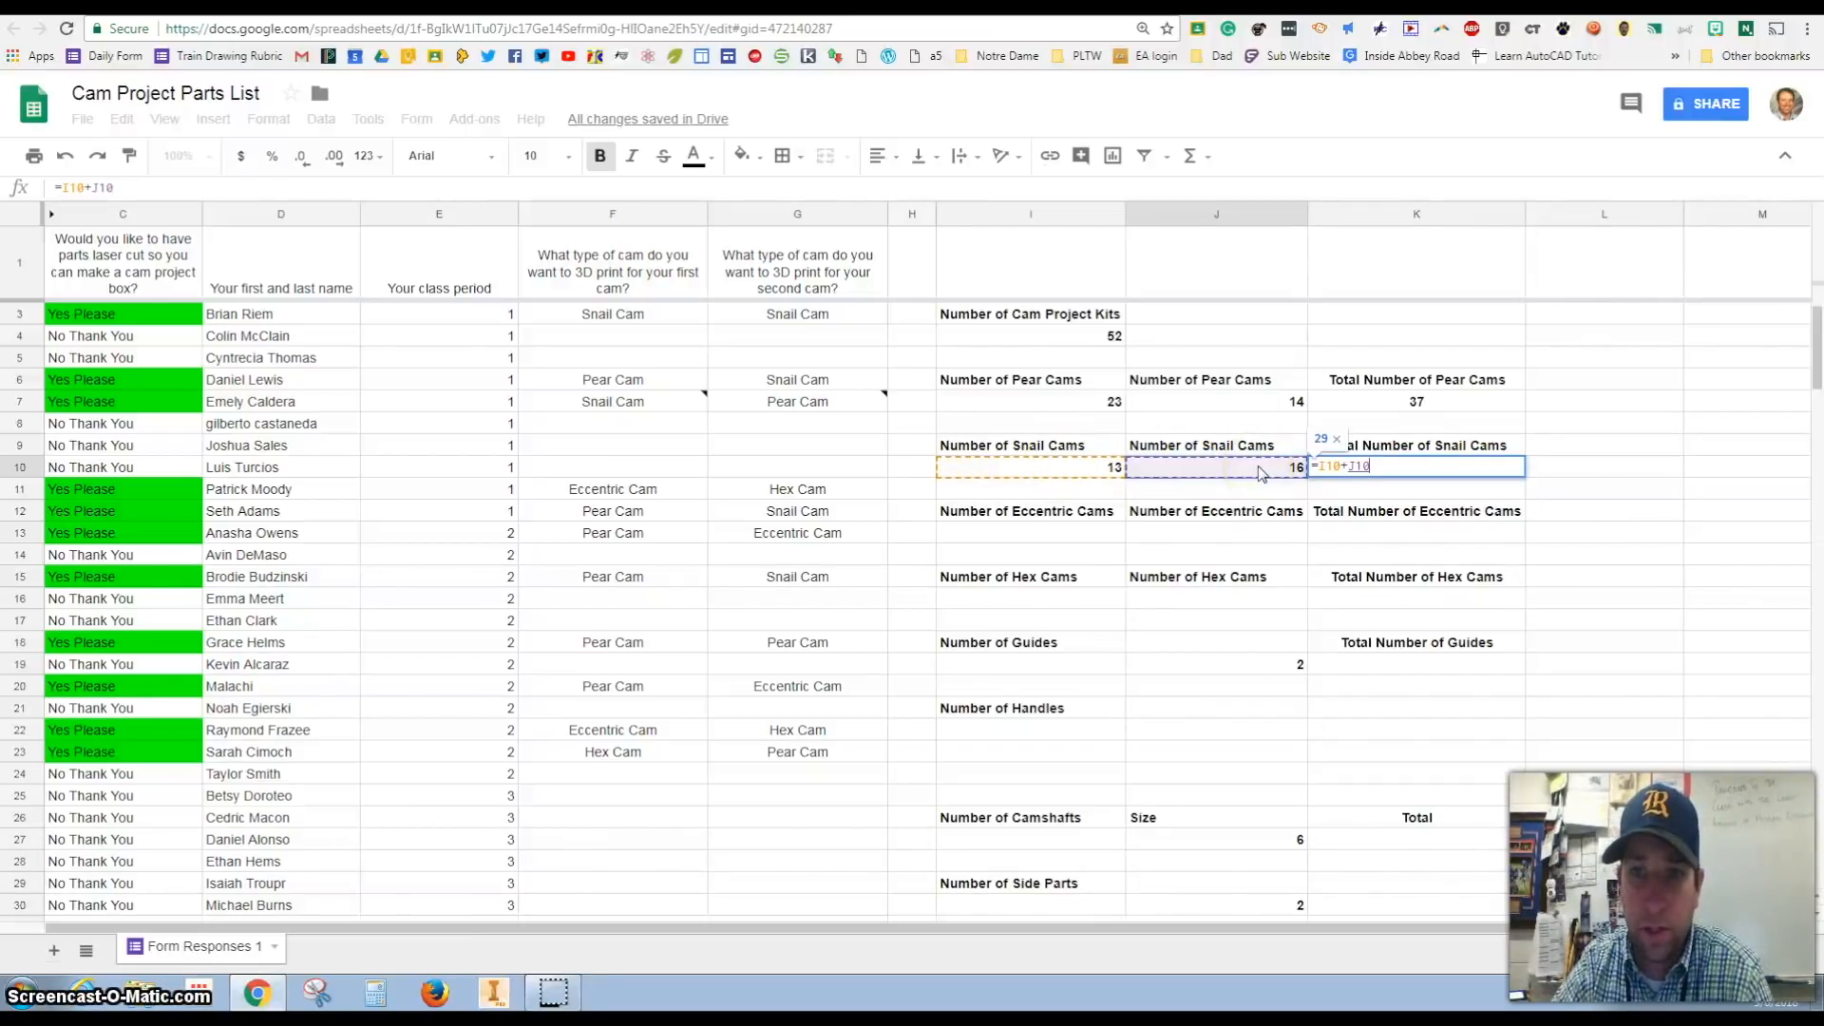
pyautogui.press('Return')
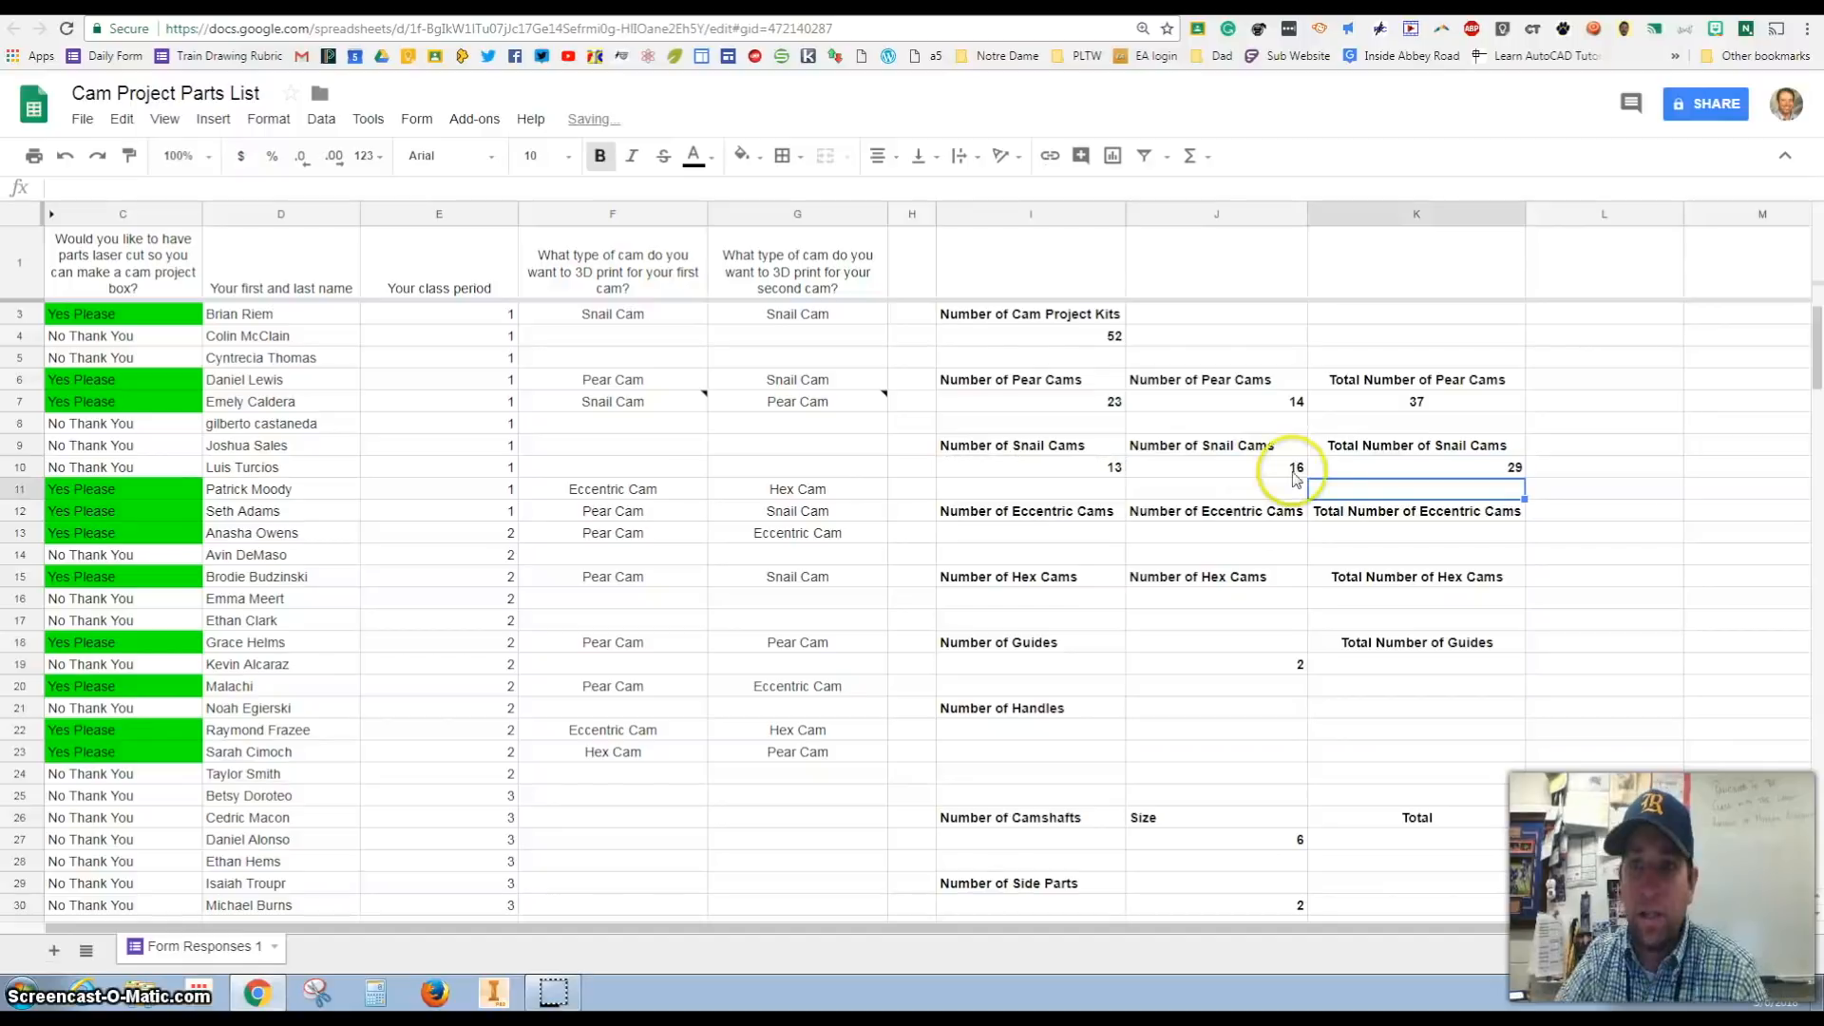
pyautogui.click(1473, 472)
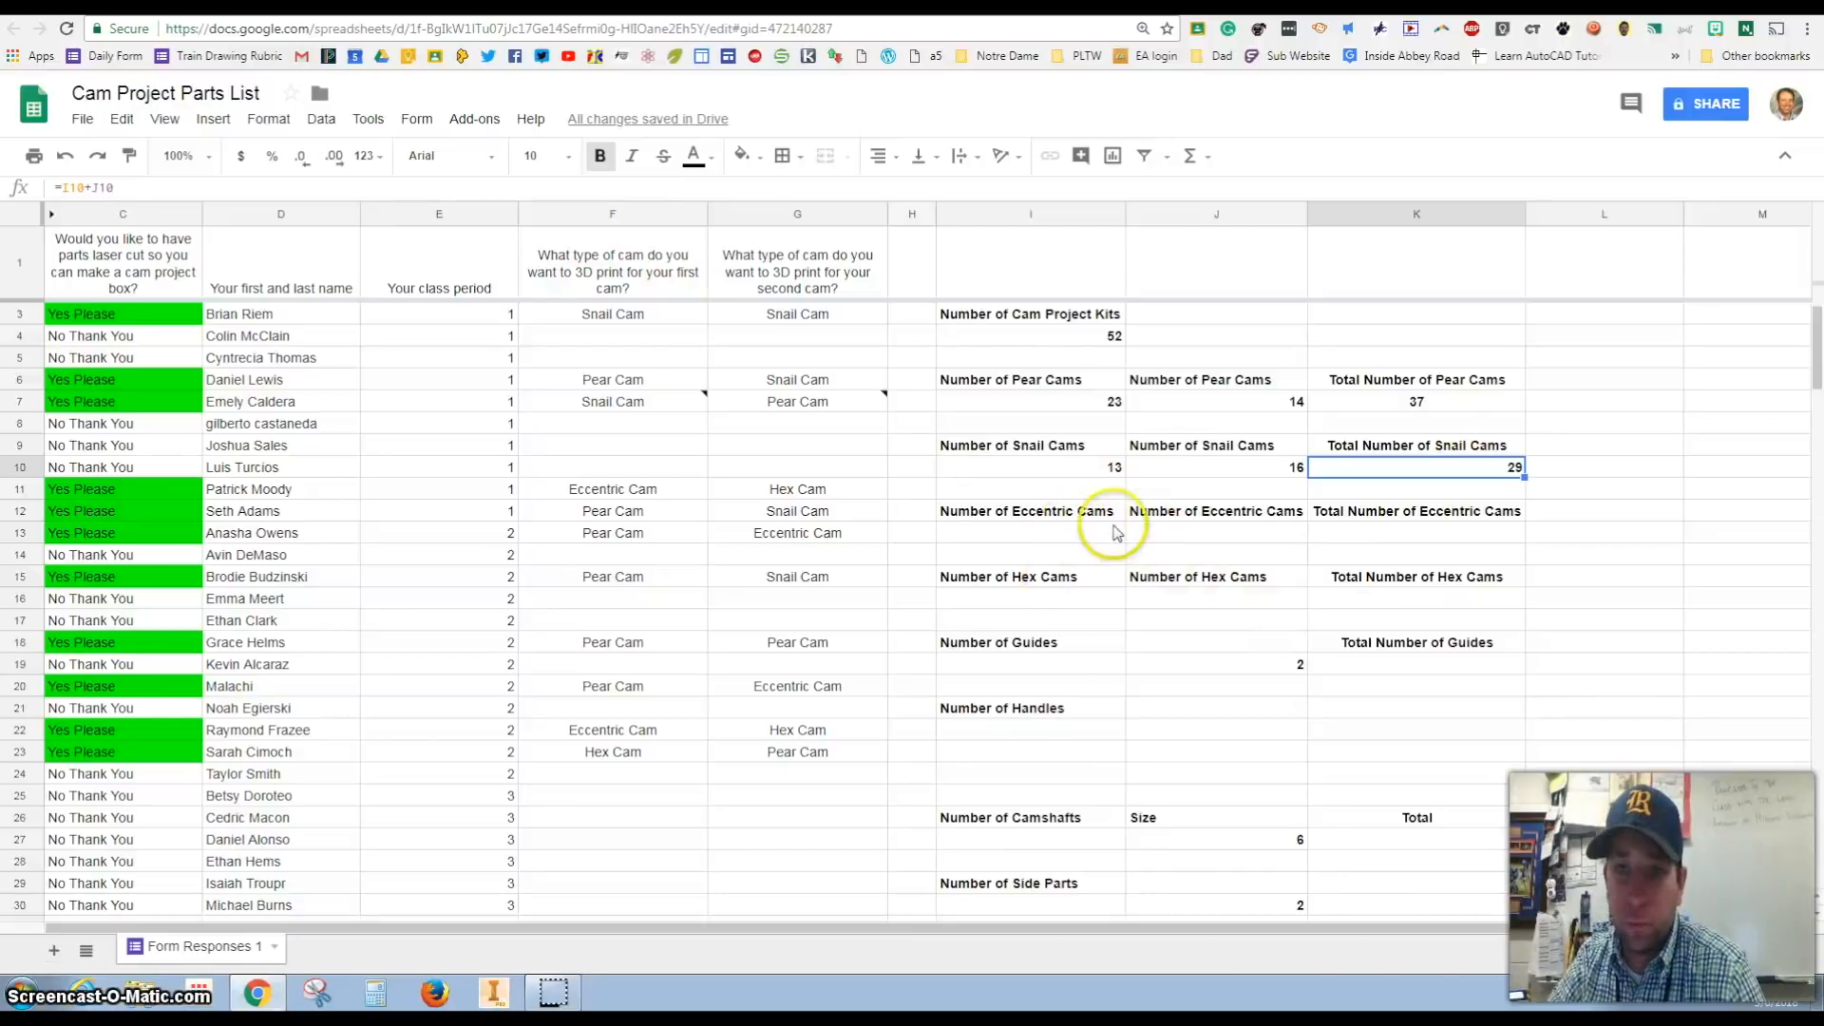
# - Copy the Snail Cam count formula from I10 into I13, below the first Number of Eccentric Cams heading
pyautogui.click(1061, 533)
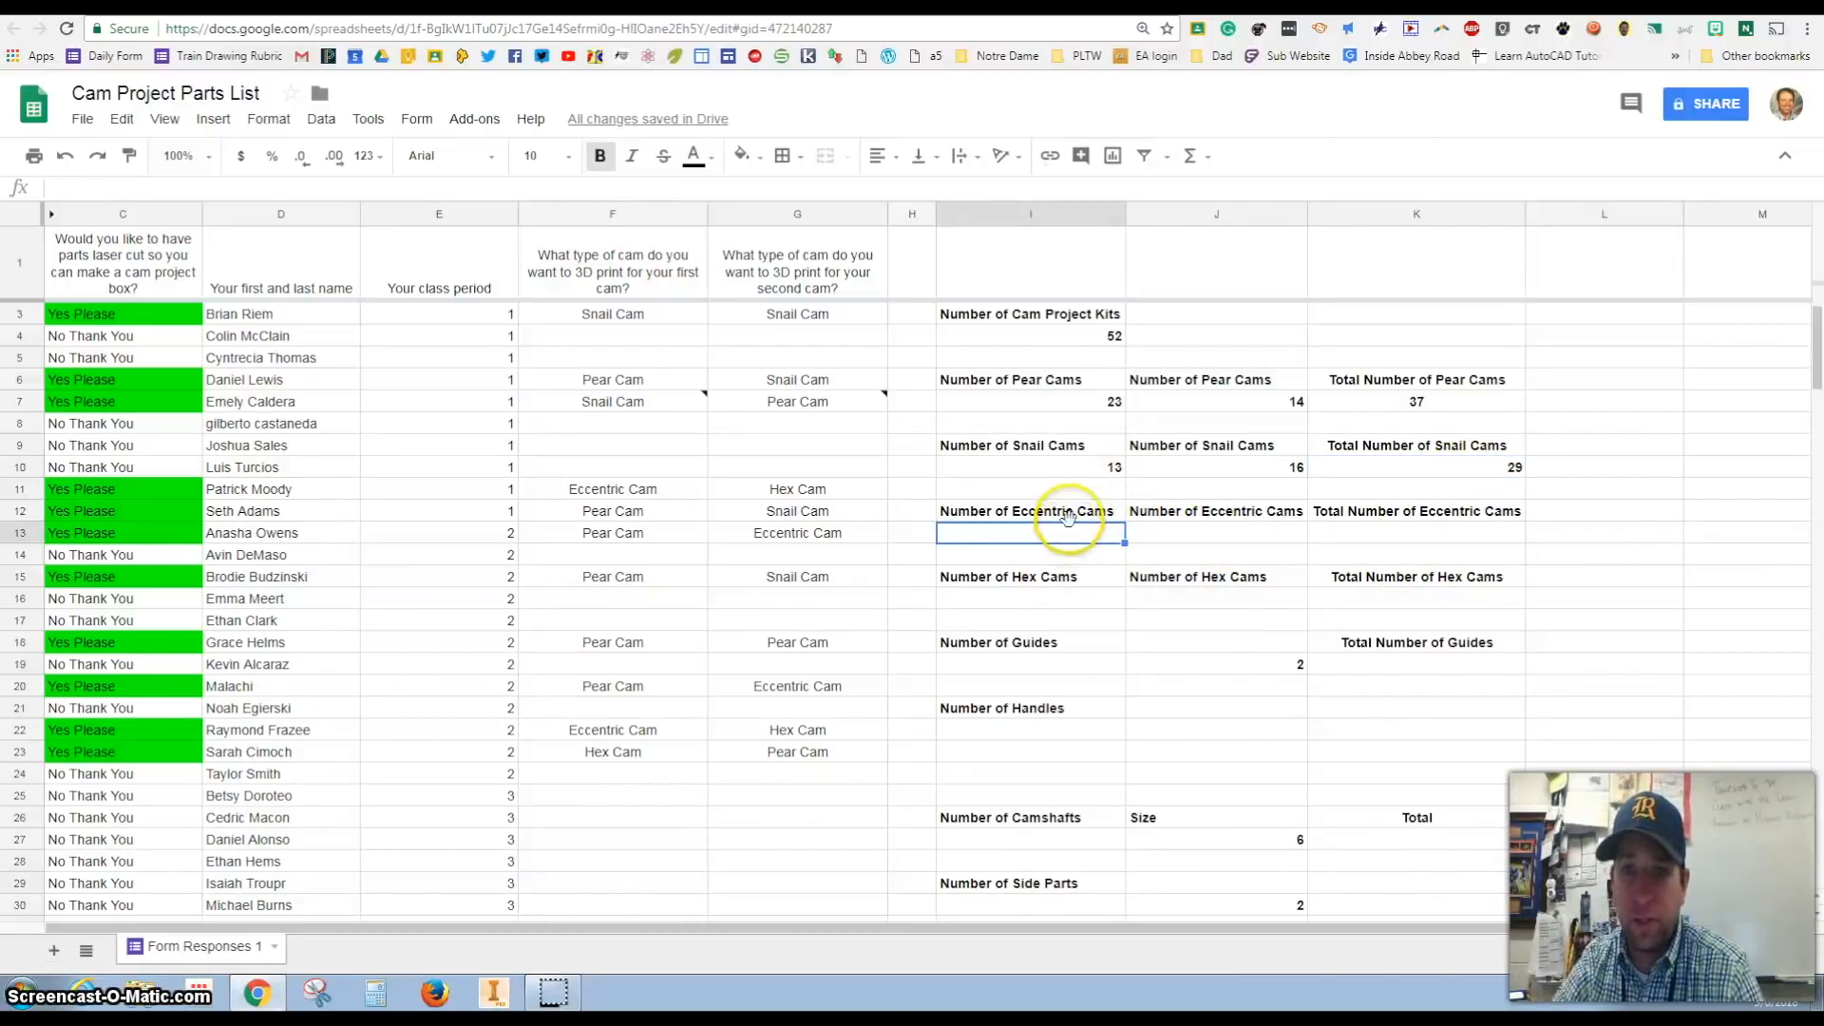
pyautogui.click(1062, 470)
pyautogui.hotkey('ctrl', 'c')
pyautogui.click(1046, 535)
pyautogui.hotkey('ctrl', 'v')
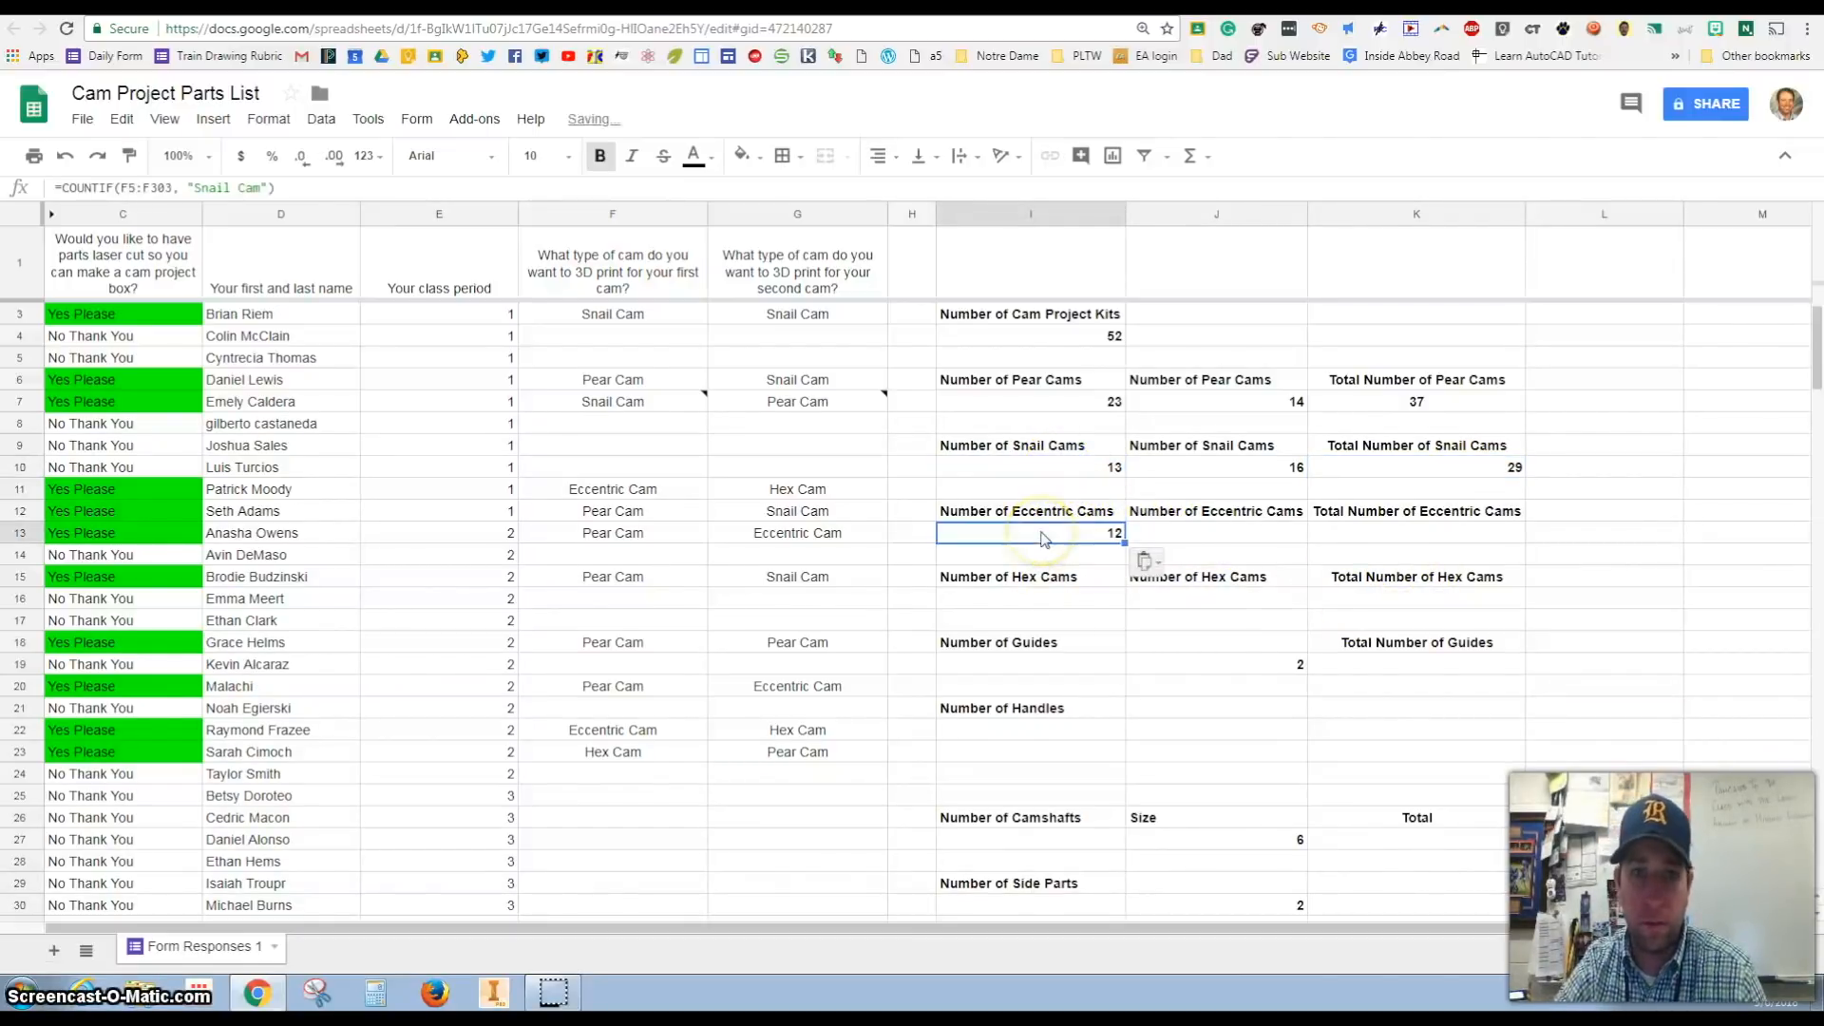
# - Edit the formula in I13 to start its range at F3 and count "Eccentric Cam"
pyautogui.click(131, 189)
pyautogui.click(222, 188)
pyautogui.press('BackSpace')
pyautogui.press('BackSpace')
pyautogui.press('BackSpace')
pyautogui.press('BackSpace')
pyautogui.press('BackSpace')
pyautogui.write('Eccentric')
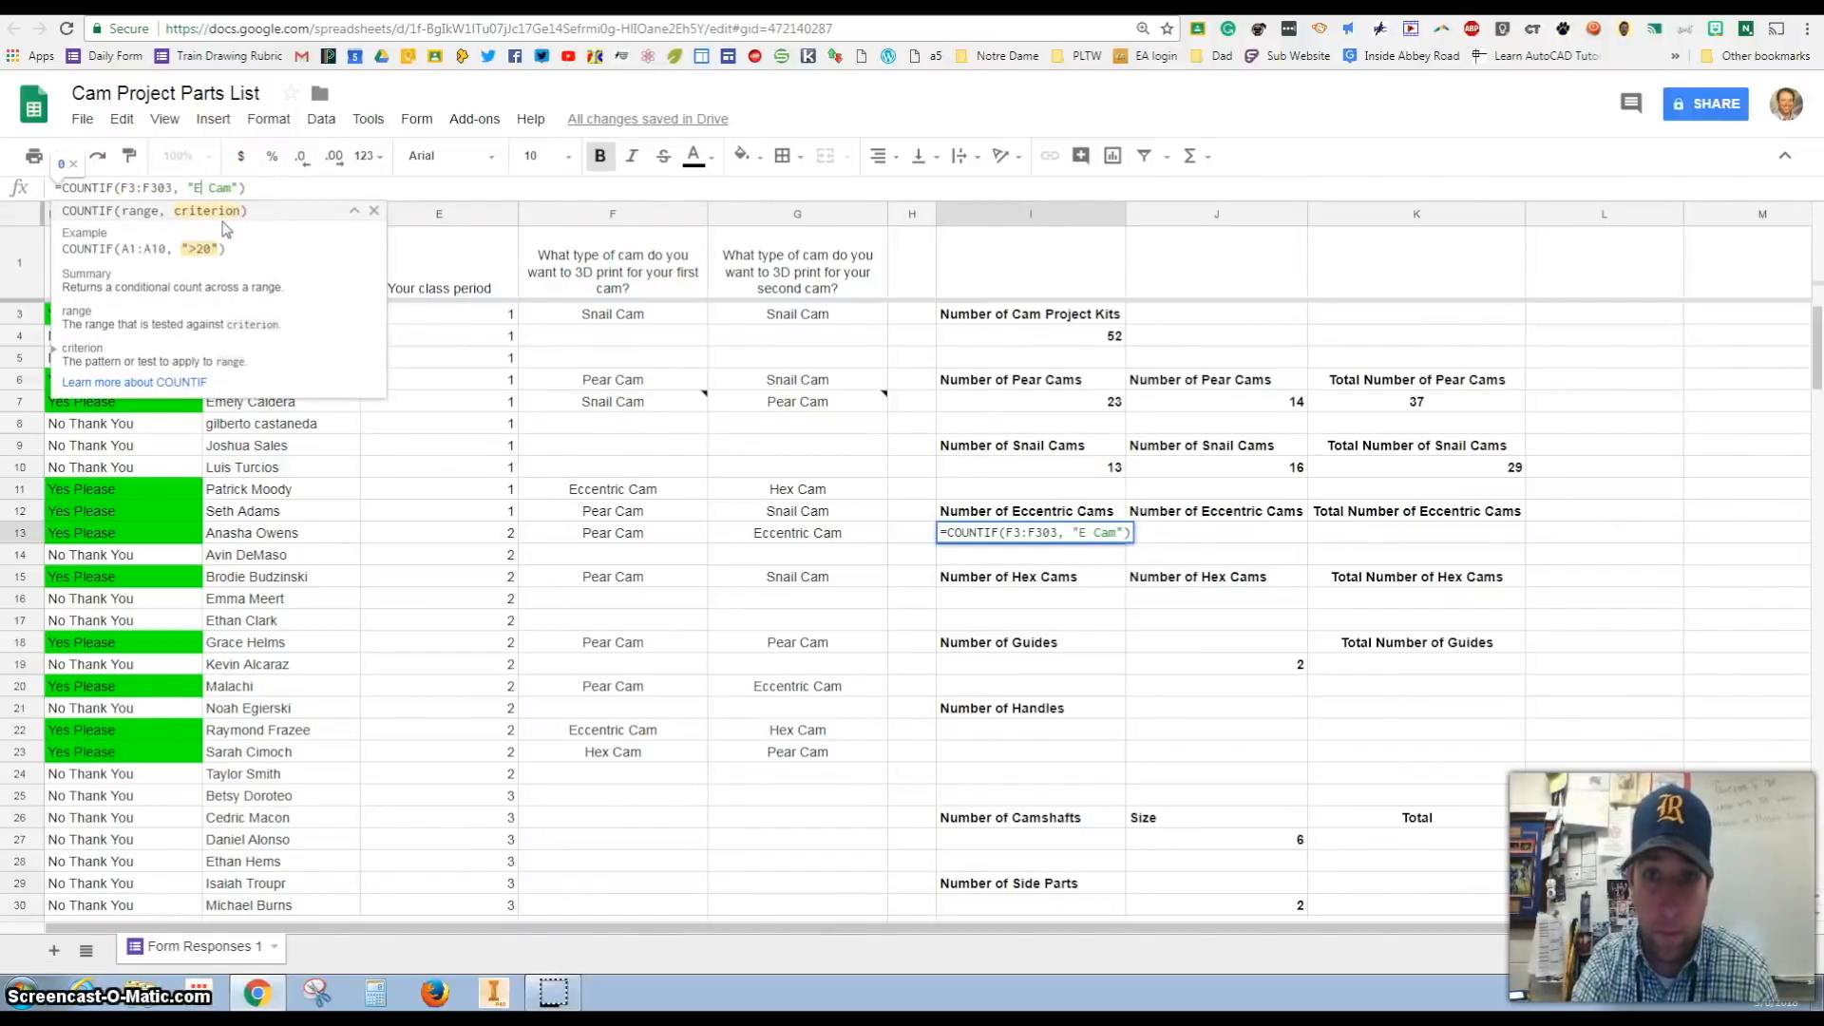
pyautogui.press('Return')
# - Fill the Eccentric Cam count formula from I13 across into J13
pyautogui.click(1090, 534)
pyautogui.moveTo(1124, 542); pyautogui.dragTo(1278, 537)
pyautogui.click(1280, 535)
# - Total the Eccentric Cams in K13 by adding I13 and J13
pyautogui.click(1405, 535)
pyautogui.write('=')
pyautogui.click(1110, 537)
pyautogui.write('+')
pyautogui.click(1273, 534)
pyautogui.press('Return')
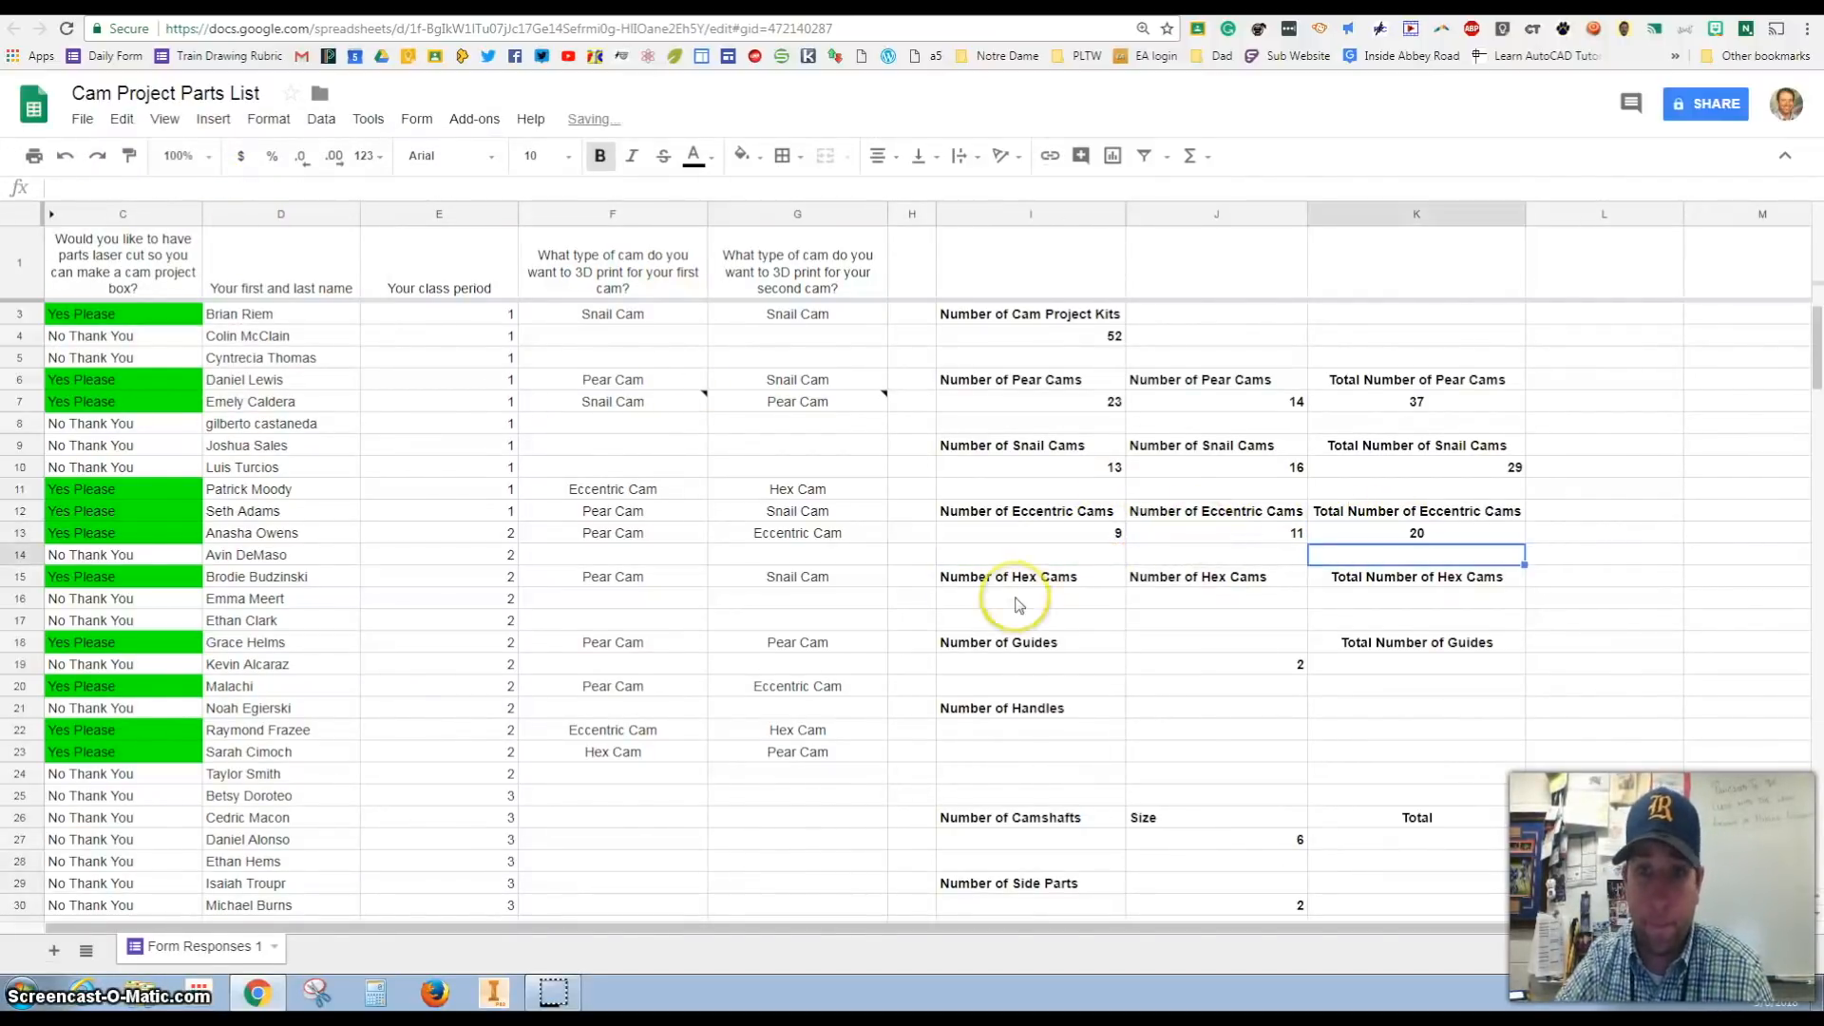
# - Copy the count formula into I16 below Number of Hex Cams and change its criterion to "Hex Cam"
pyautogui.click(1068, 535)
pyautogui.click(1063, 599)
pyautogui.hotkey('ctrl', 'v')
pyautogui.click(262, 189)
pyautogui.moveTo(262, 188); pyautogui.dragTo(192, 189)
pyautogui.write('Hex')
pyautogui.press('Return')
# - Fill the Hex Cam count across into J16 and total both counts in K16 with =I16+J16
pyautogui.click(1090, 599)
pyautogui.moveTo(1124, 608); pyautogui.dragTo(1258, 605)
pyautogui.click(1356, 602)
pyautogui.write('=')
pyautogui.click(1049, 601)
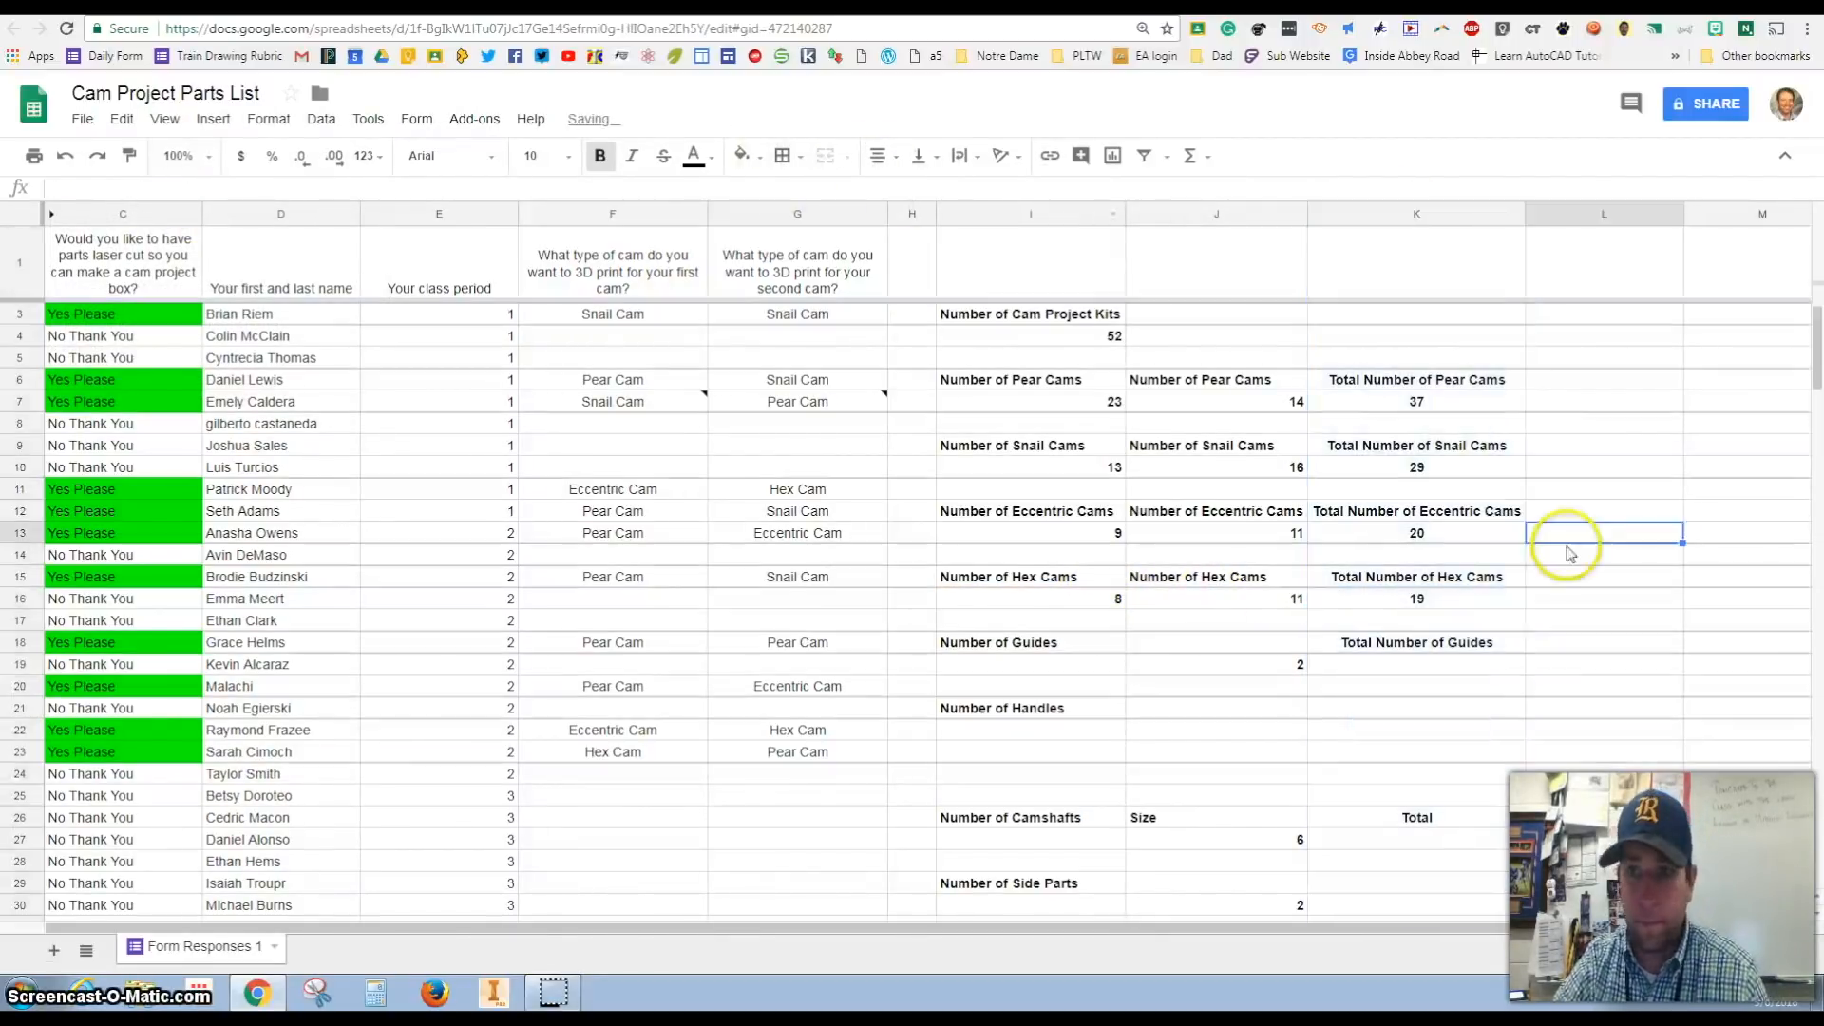
# - Review the Pear, Snail, Eccentric and Hex Cam totals in column K
pyautogui.click(1463, 599)
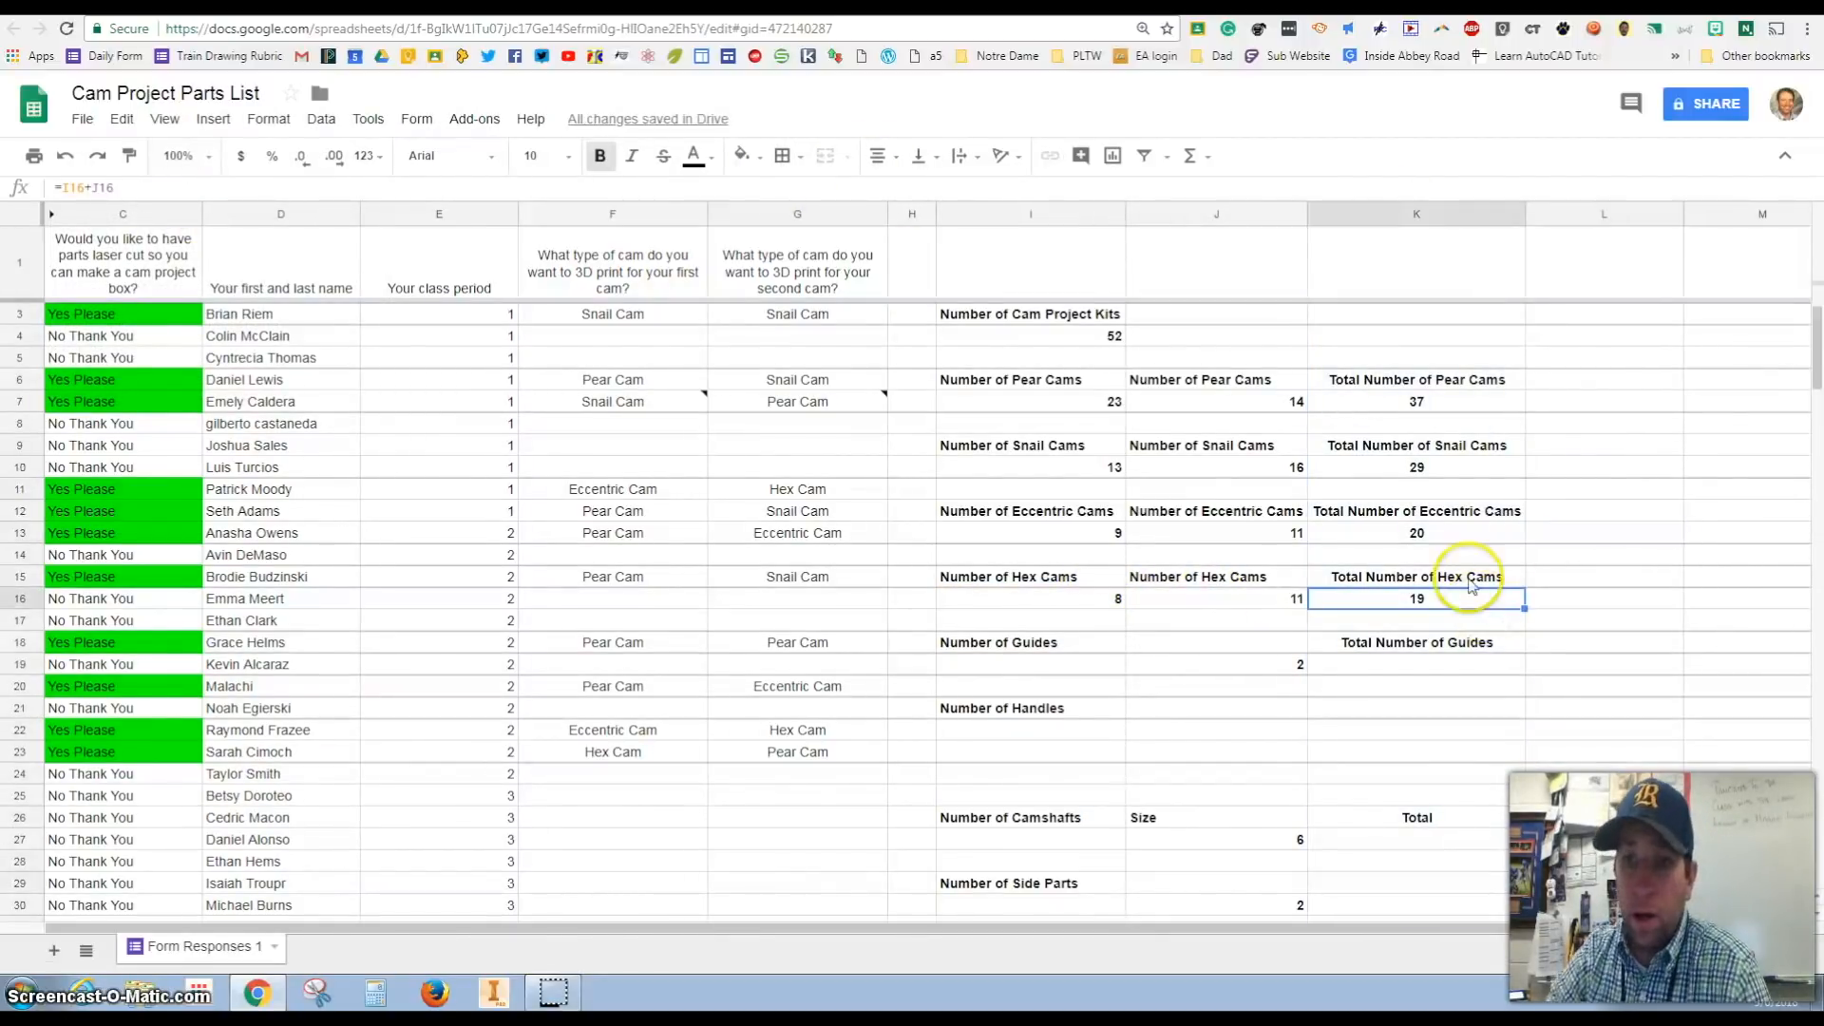
pyautogui.click(1421, 407)
pyautogui.click(1423, 468)
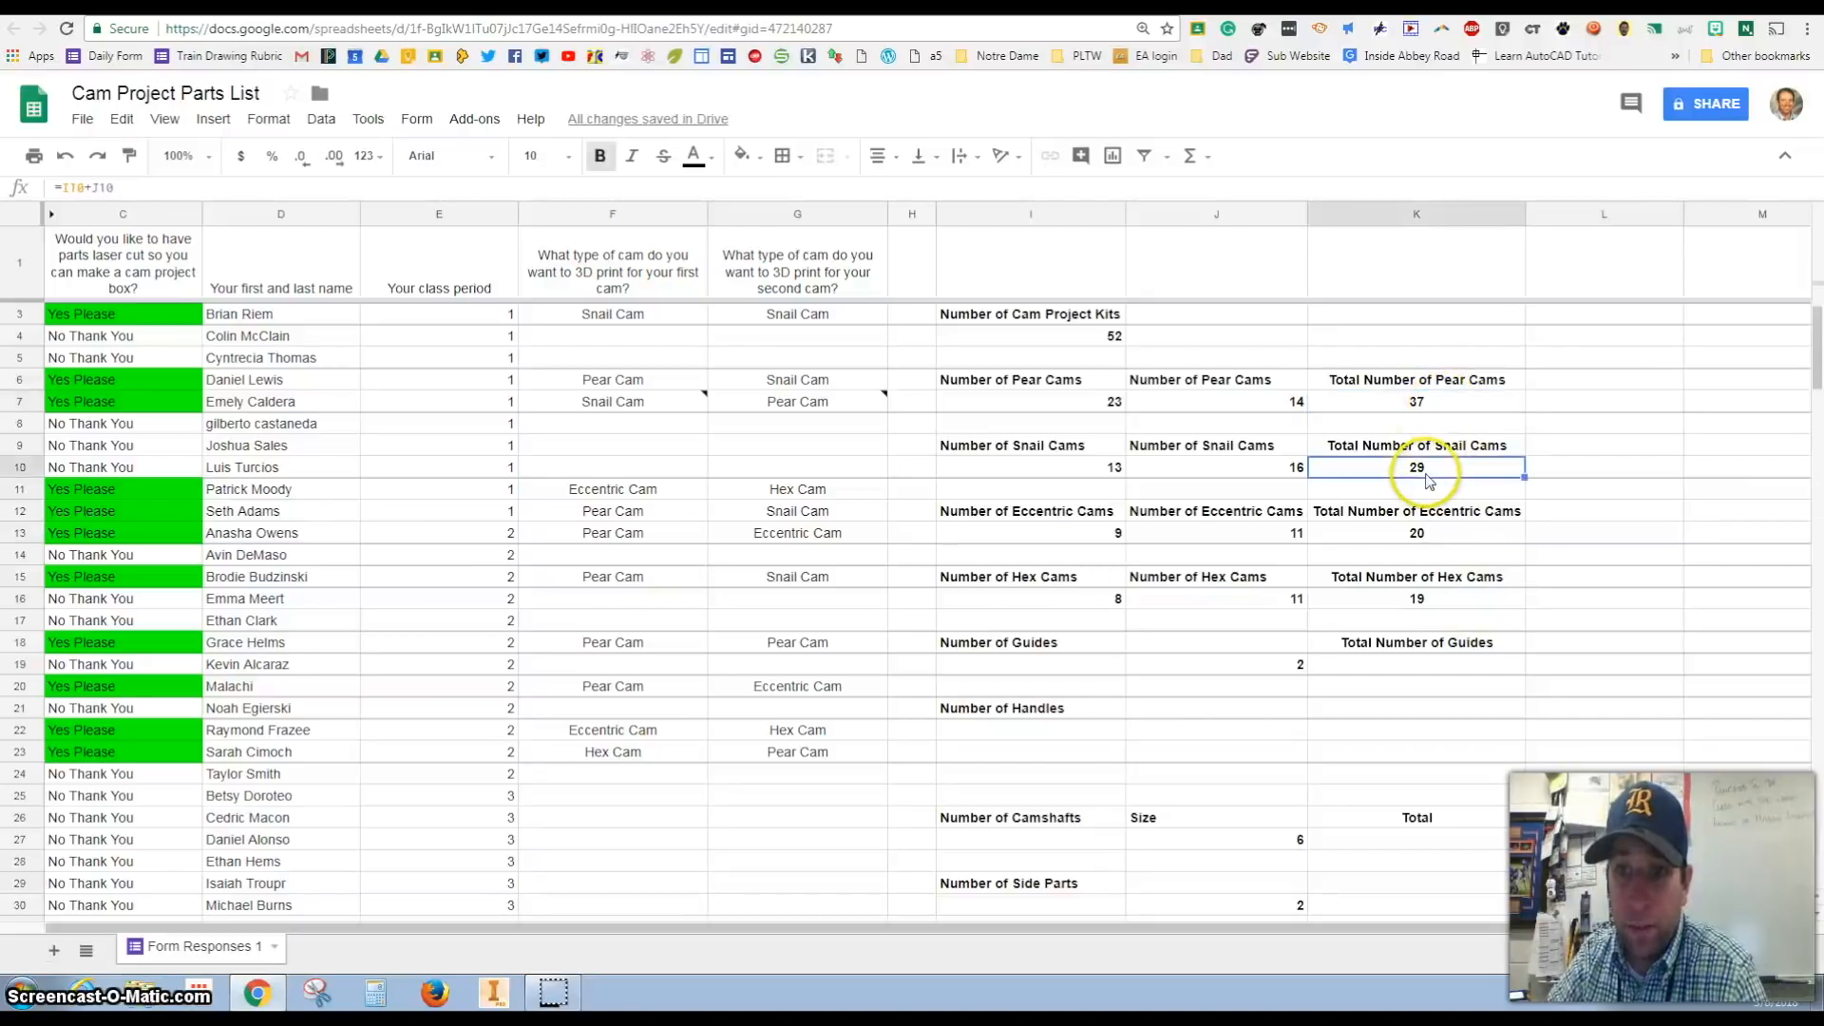
pyautogui.click(1437, 538)
pyautogui.click(1425, 599)
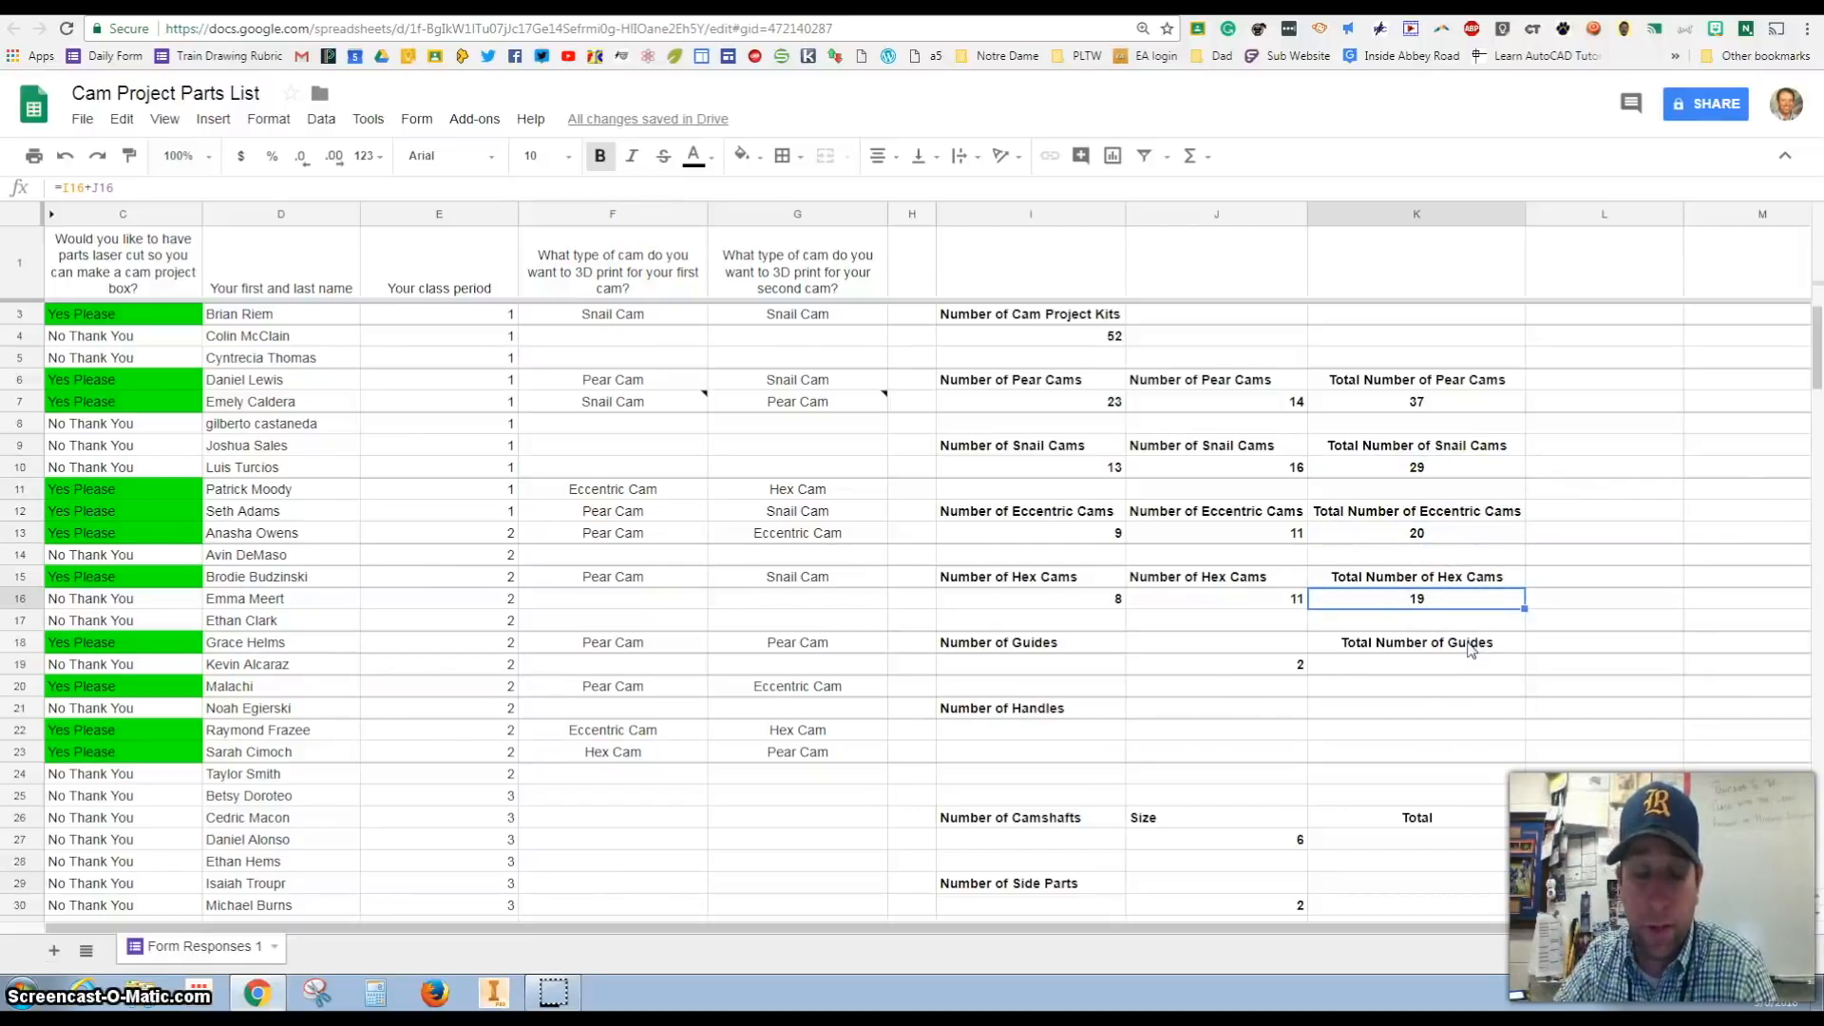
# - Link the Number of Guides cell I19 to the cam project kit count with the formula =I4
pyautogui.click(1082, 664)
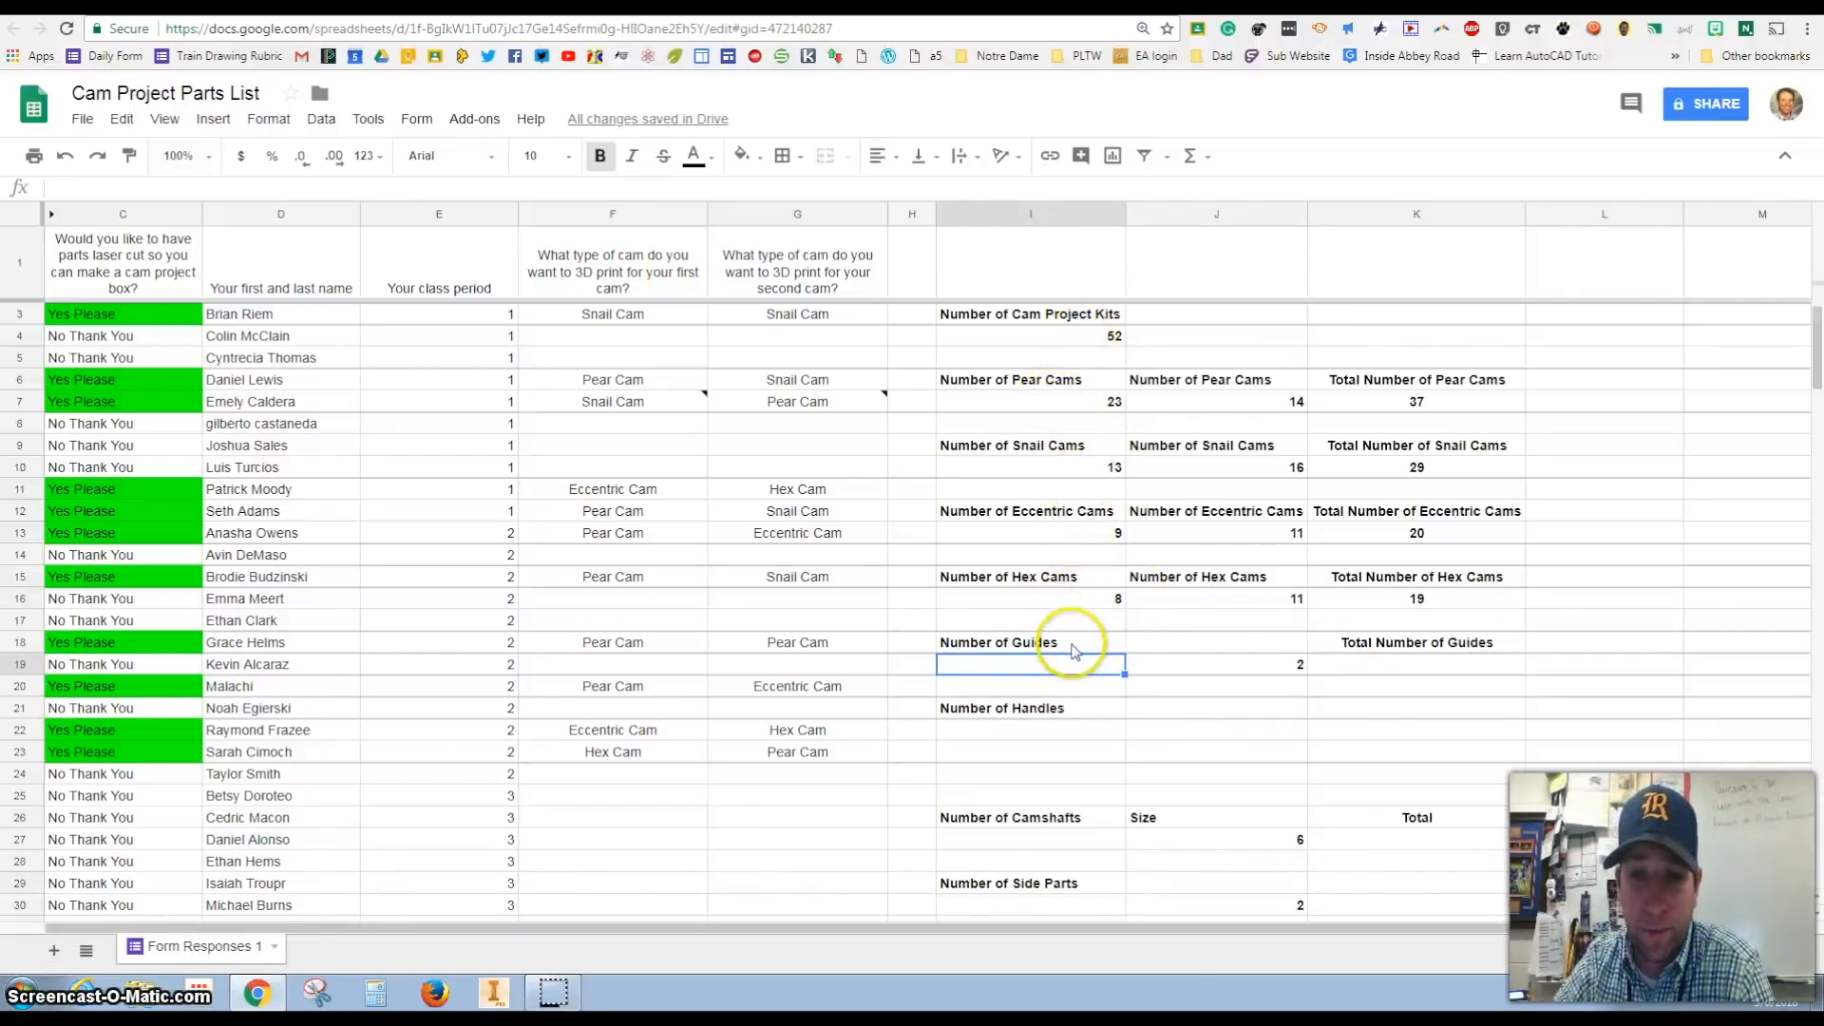
pyautogui.write('=')
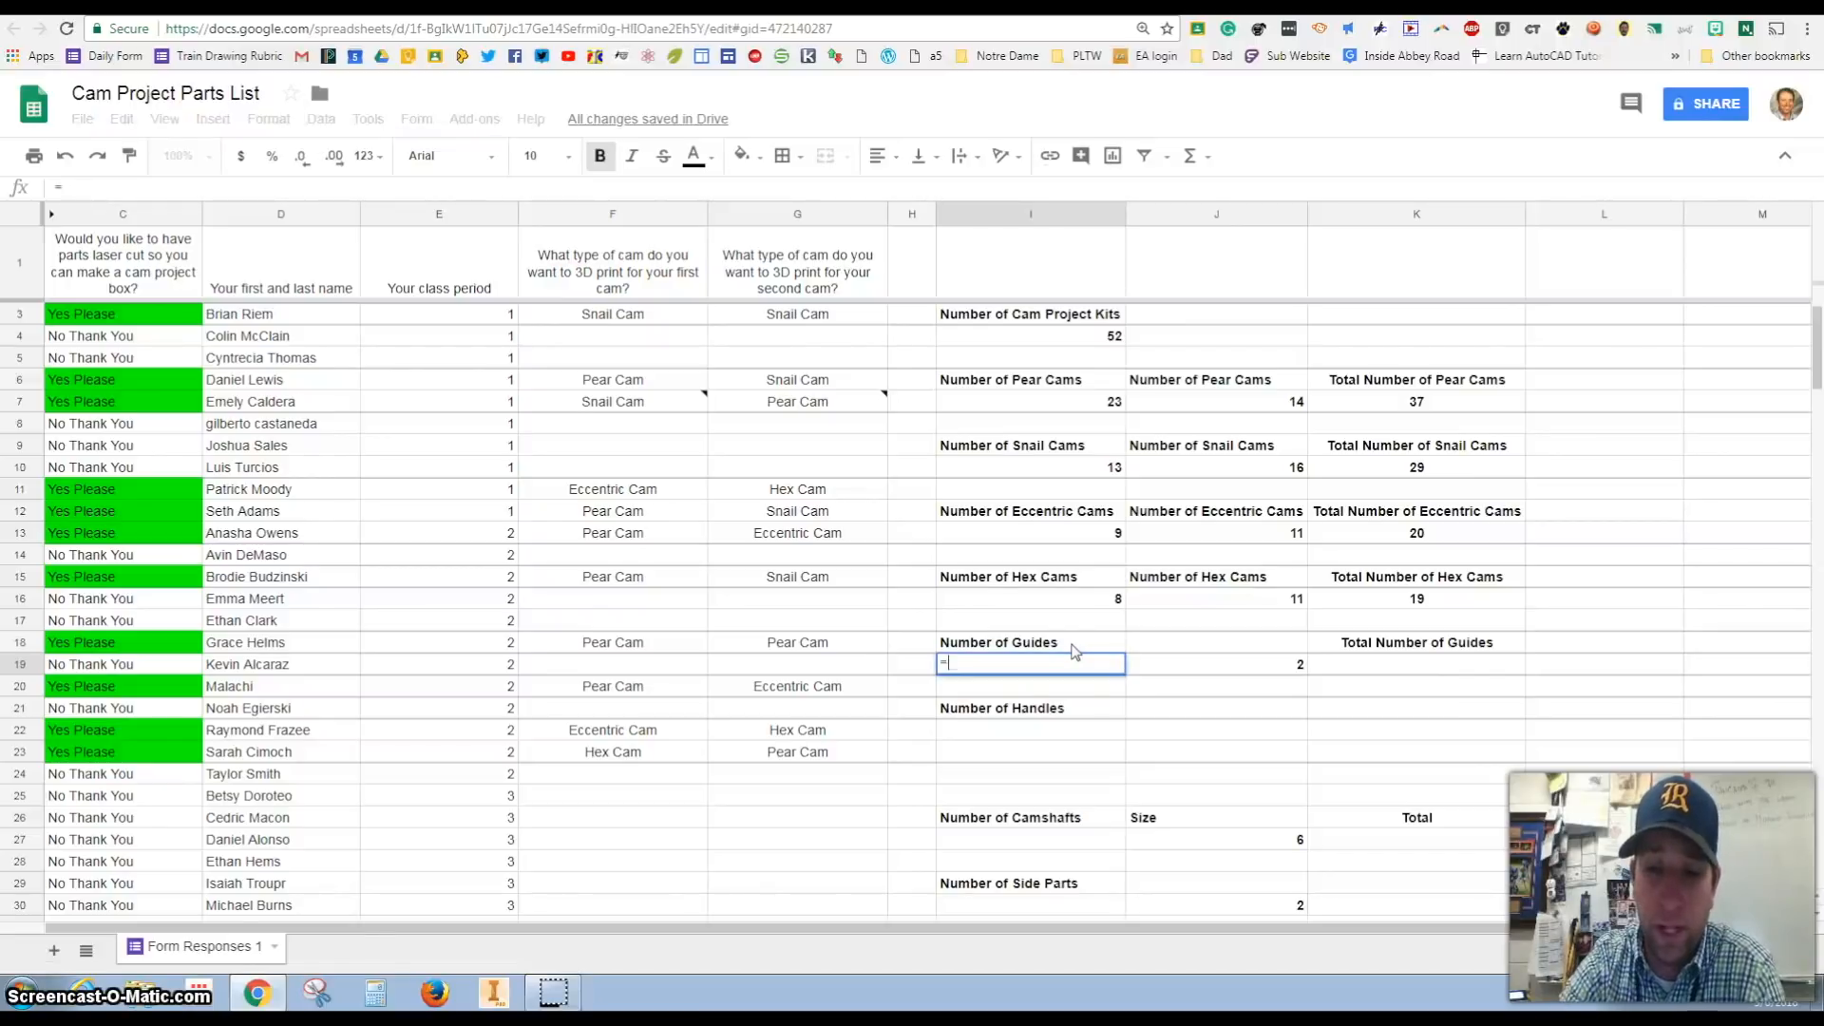
pyautogui.click(1115, 339)
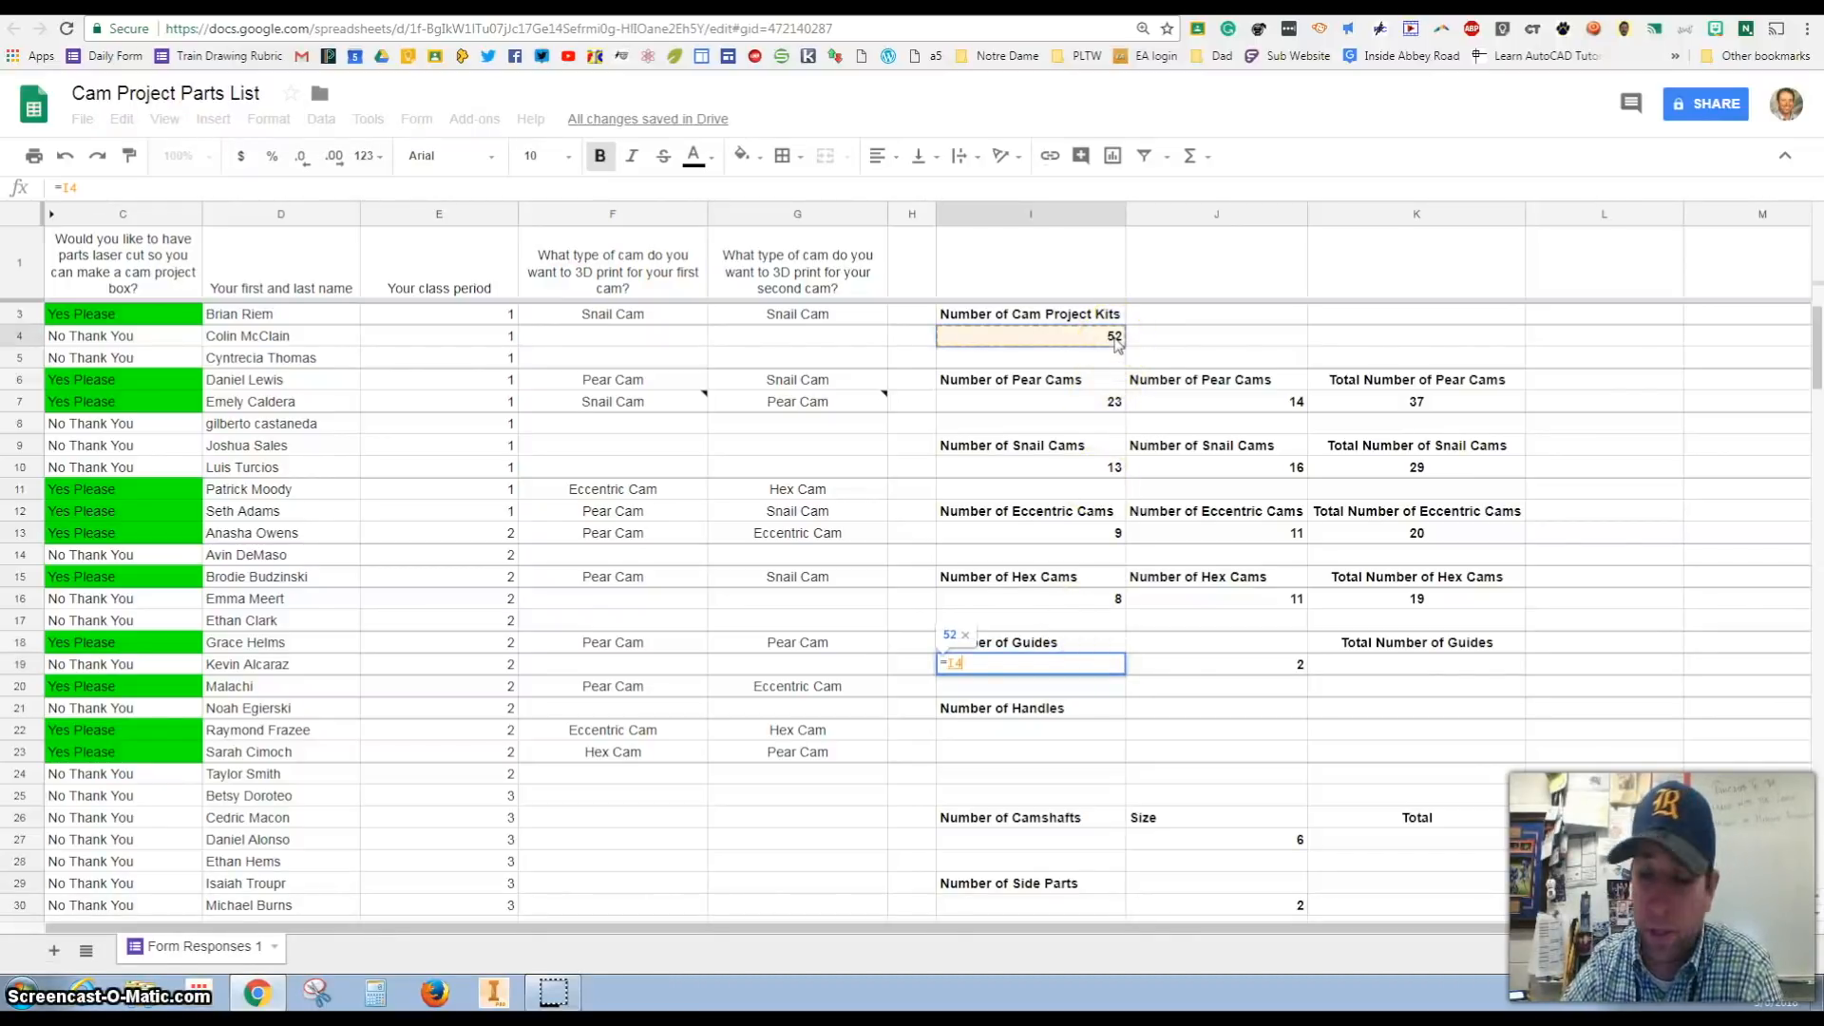
pyautogui.press('Return')
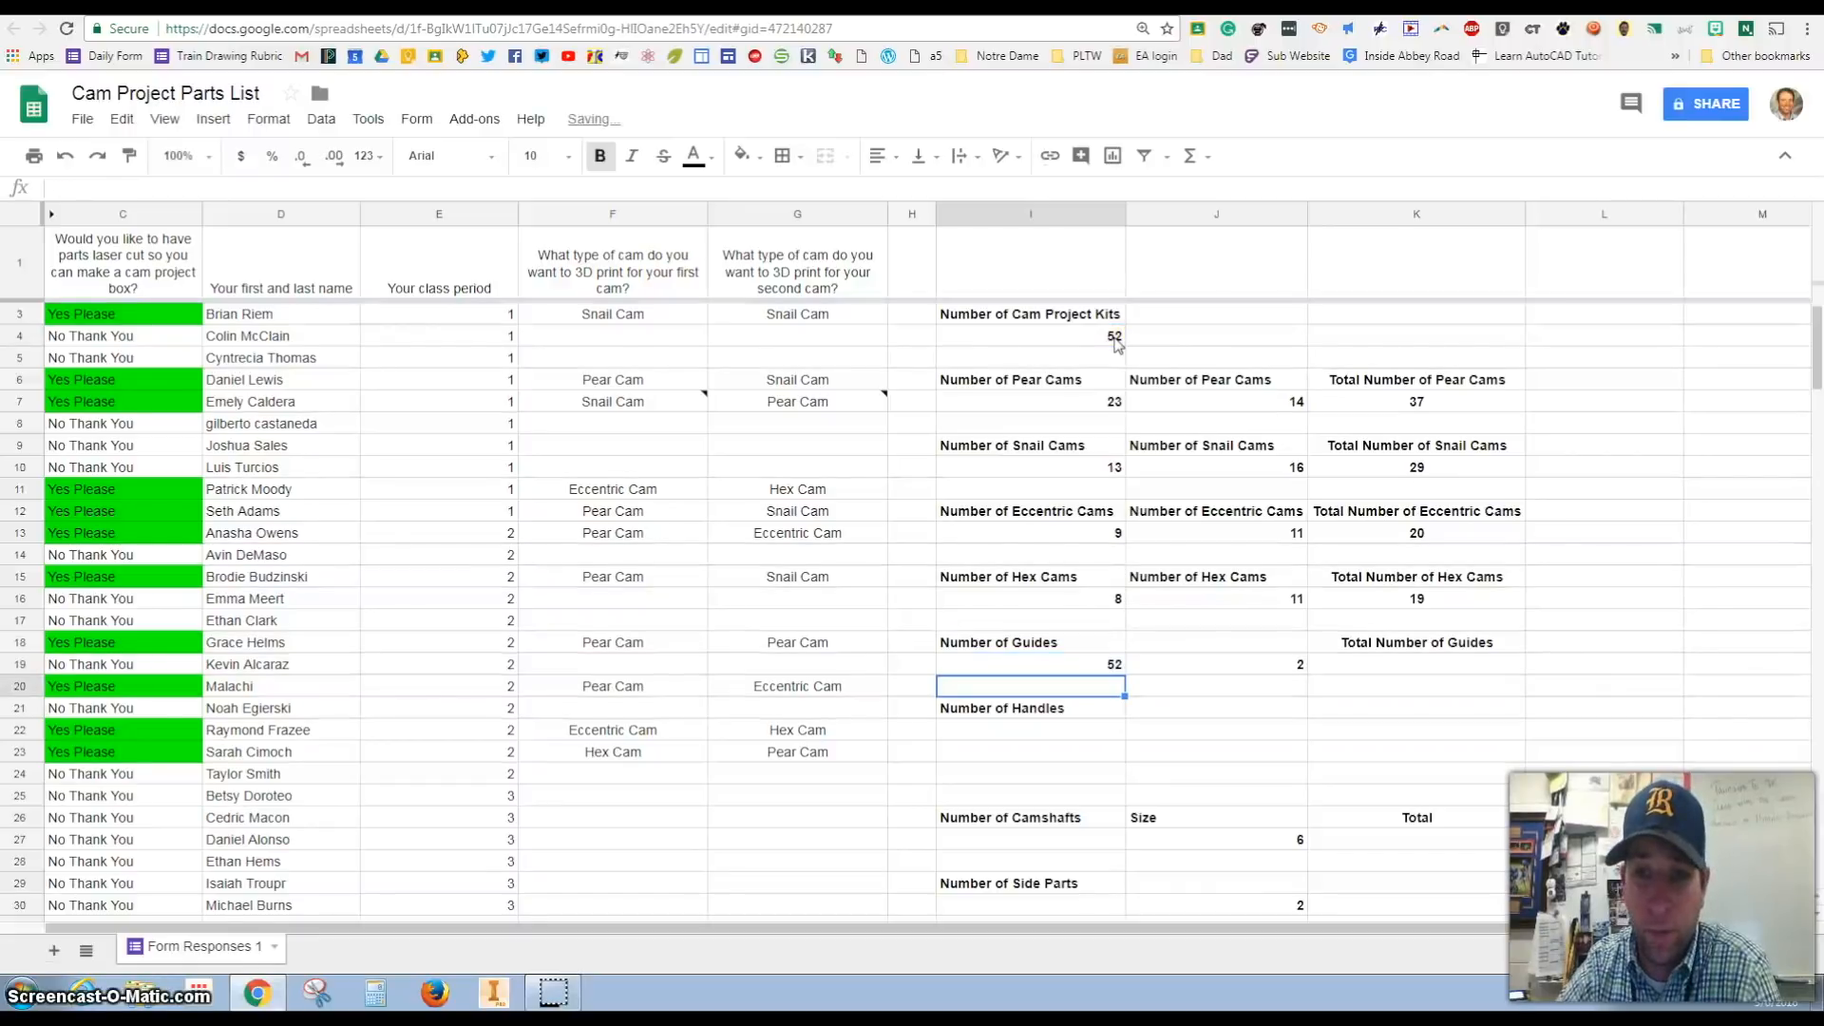
# - Calculate the Total Number of Guides in K19 by multiplying the two guide values with the formula =I19*J19
pyautogui.click(1231, 664)
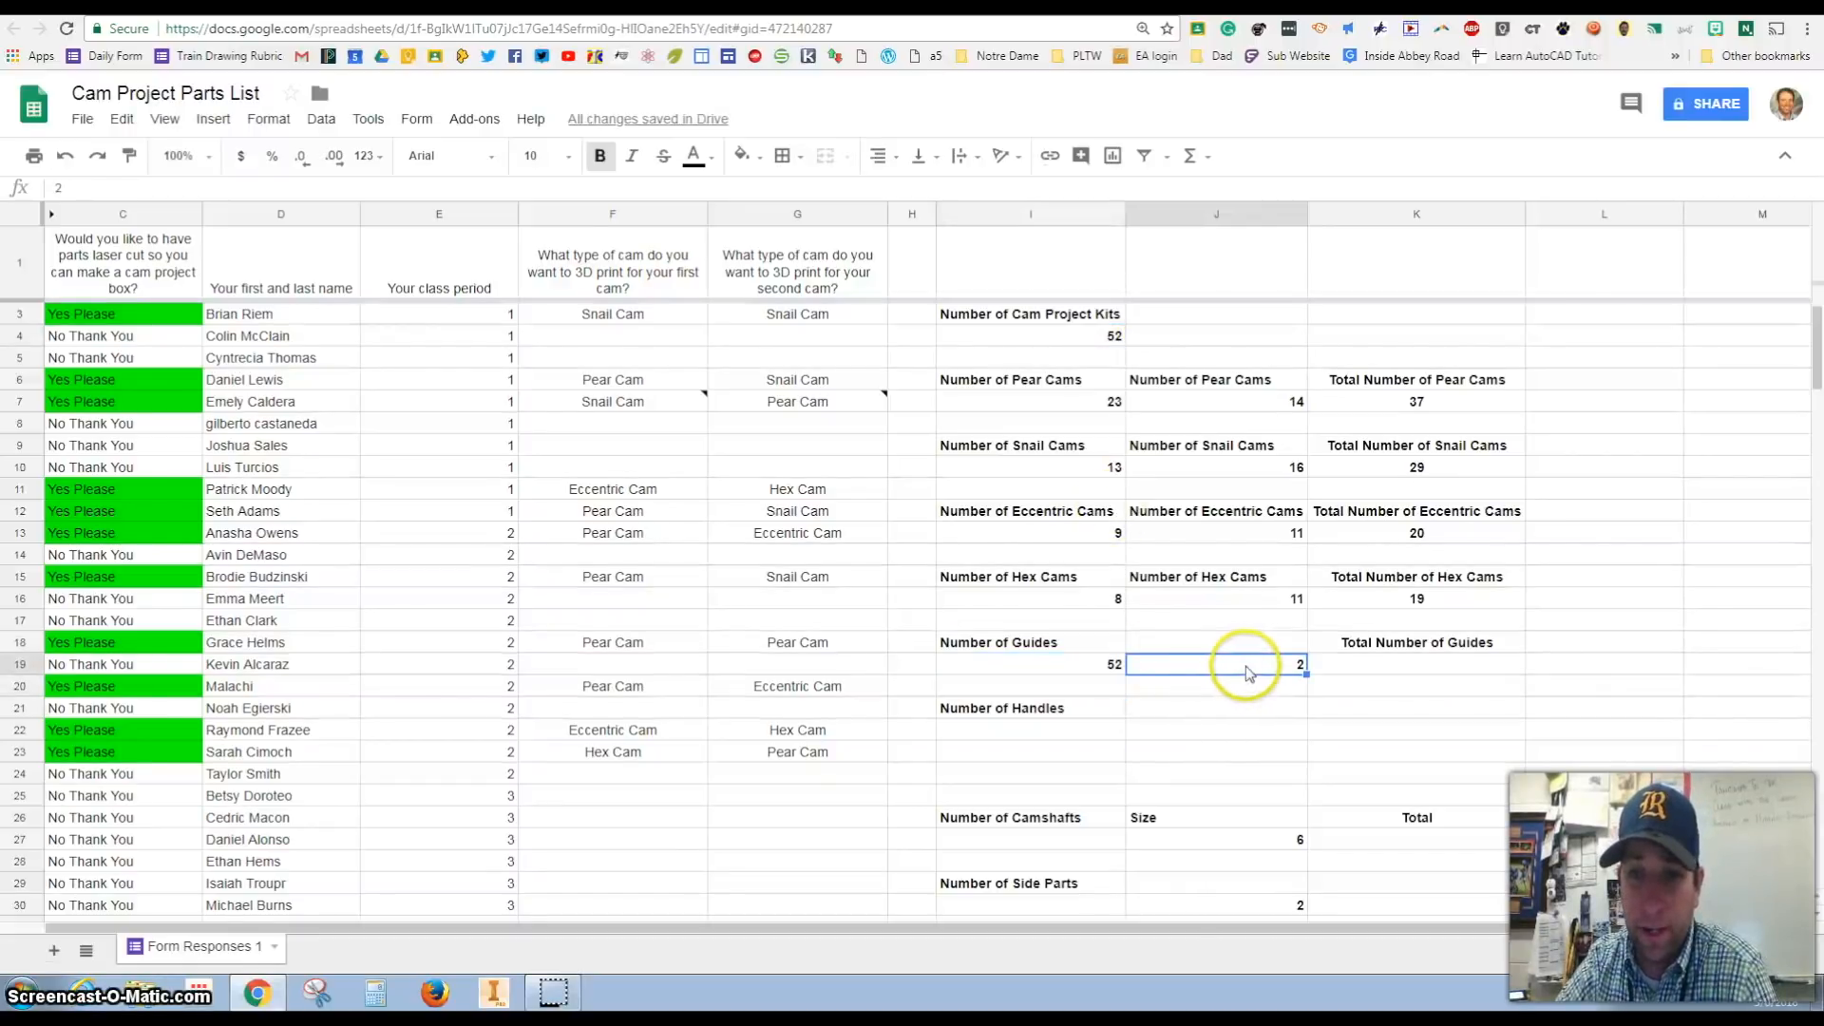
pyautogui.click(1359, 664)
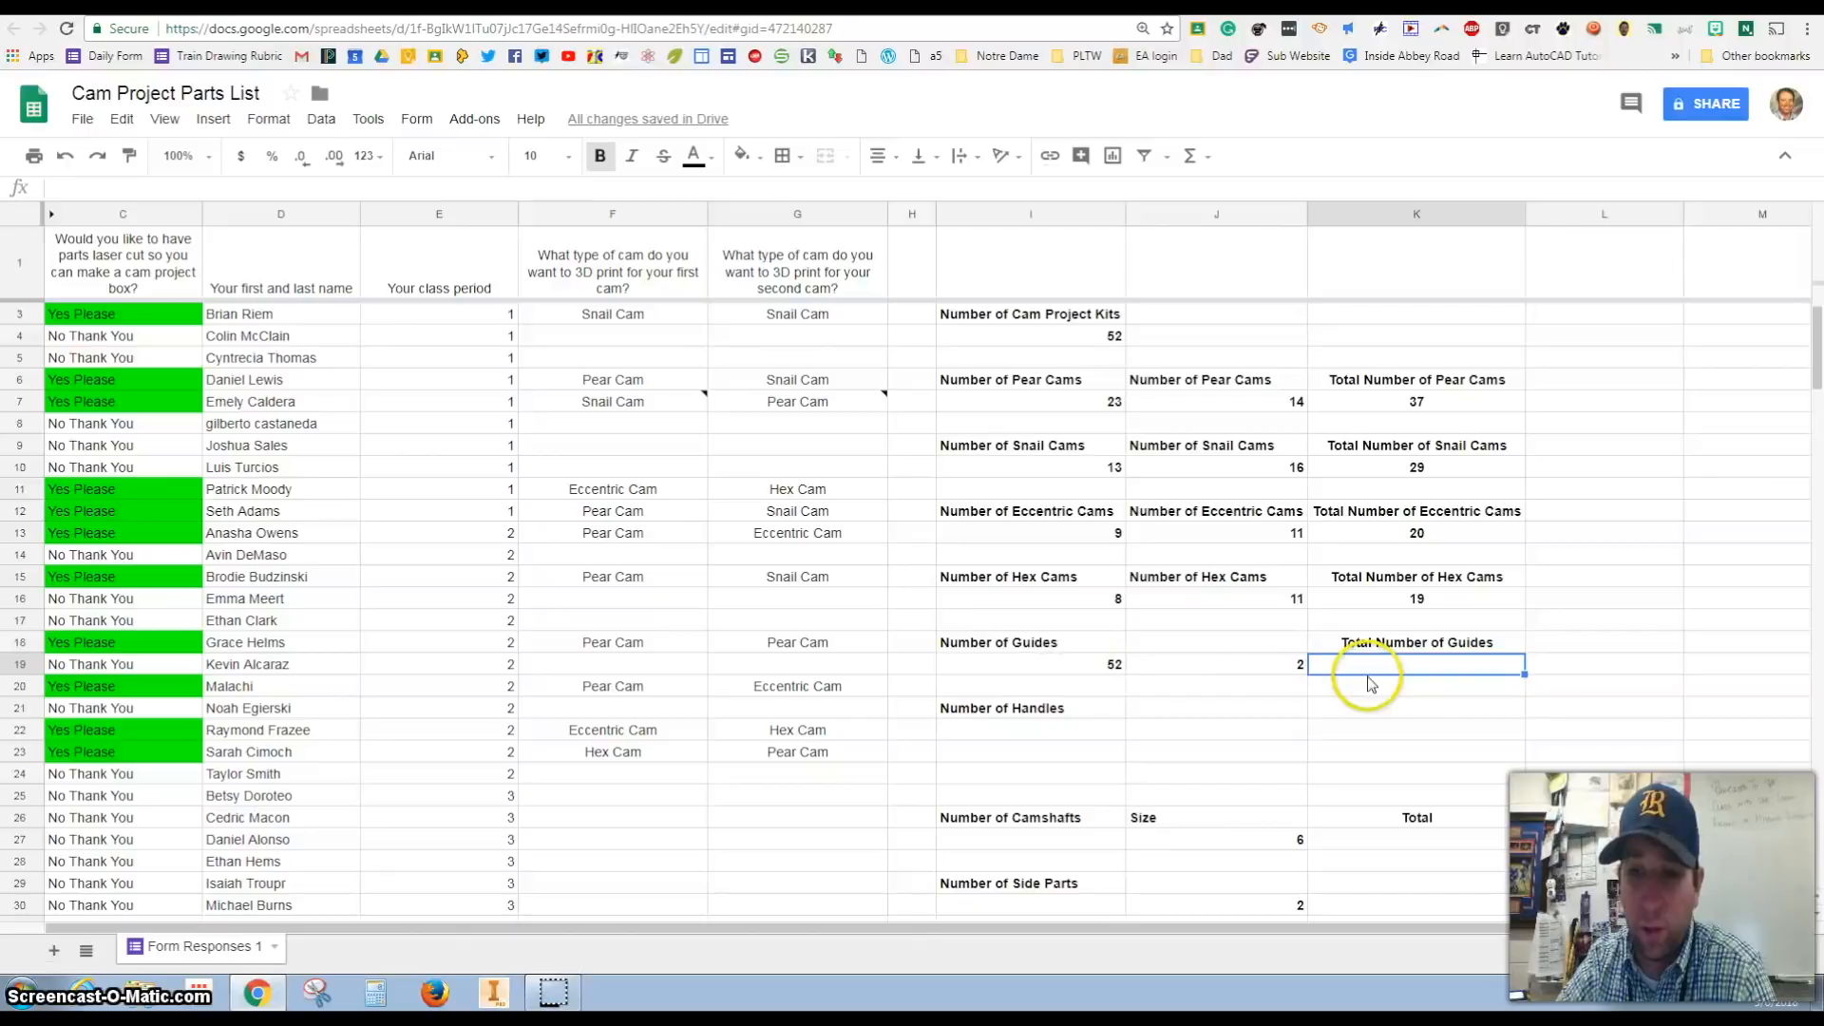
pyautogui.write('=')
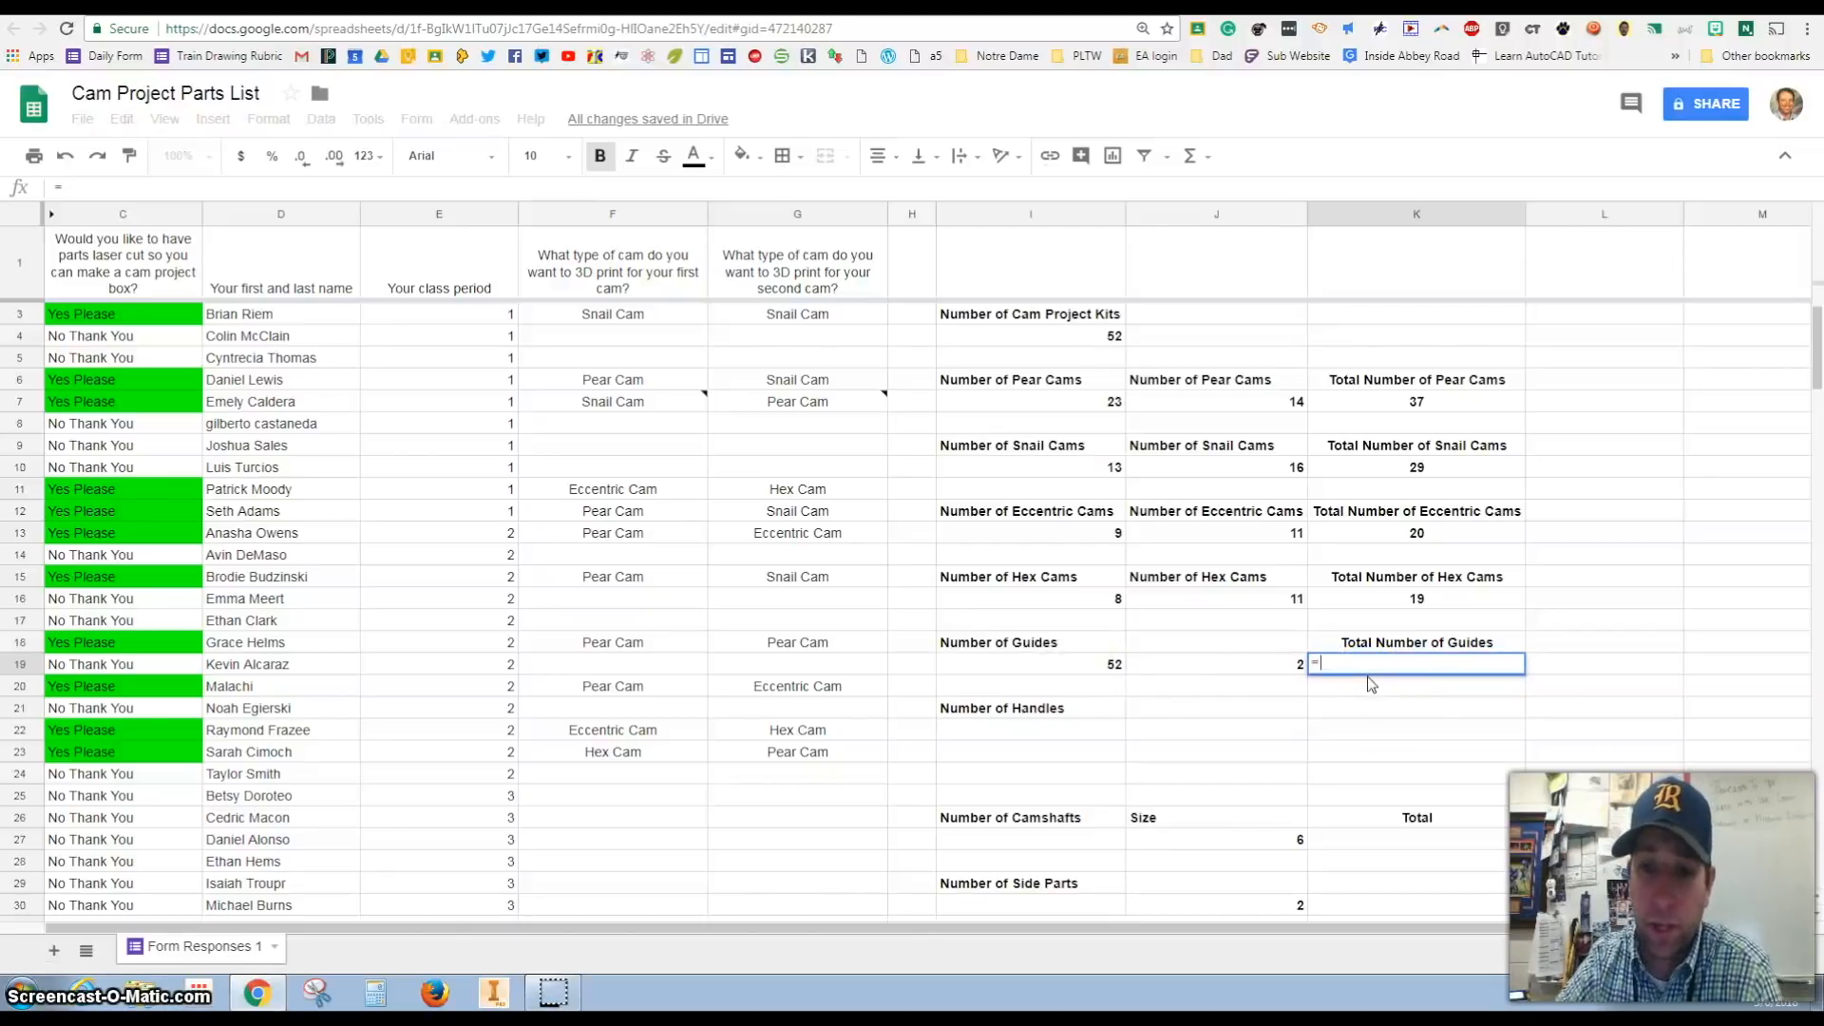
pyautogui.click(1101, 664)
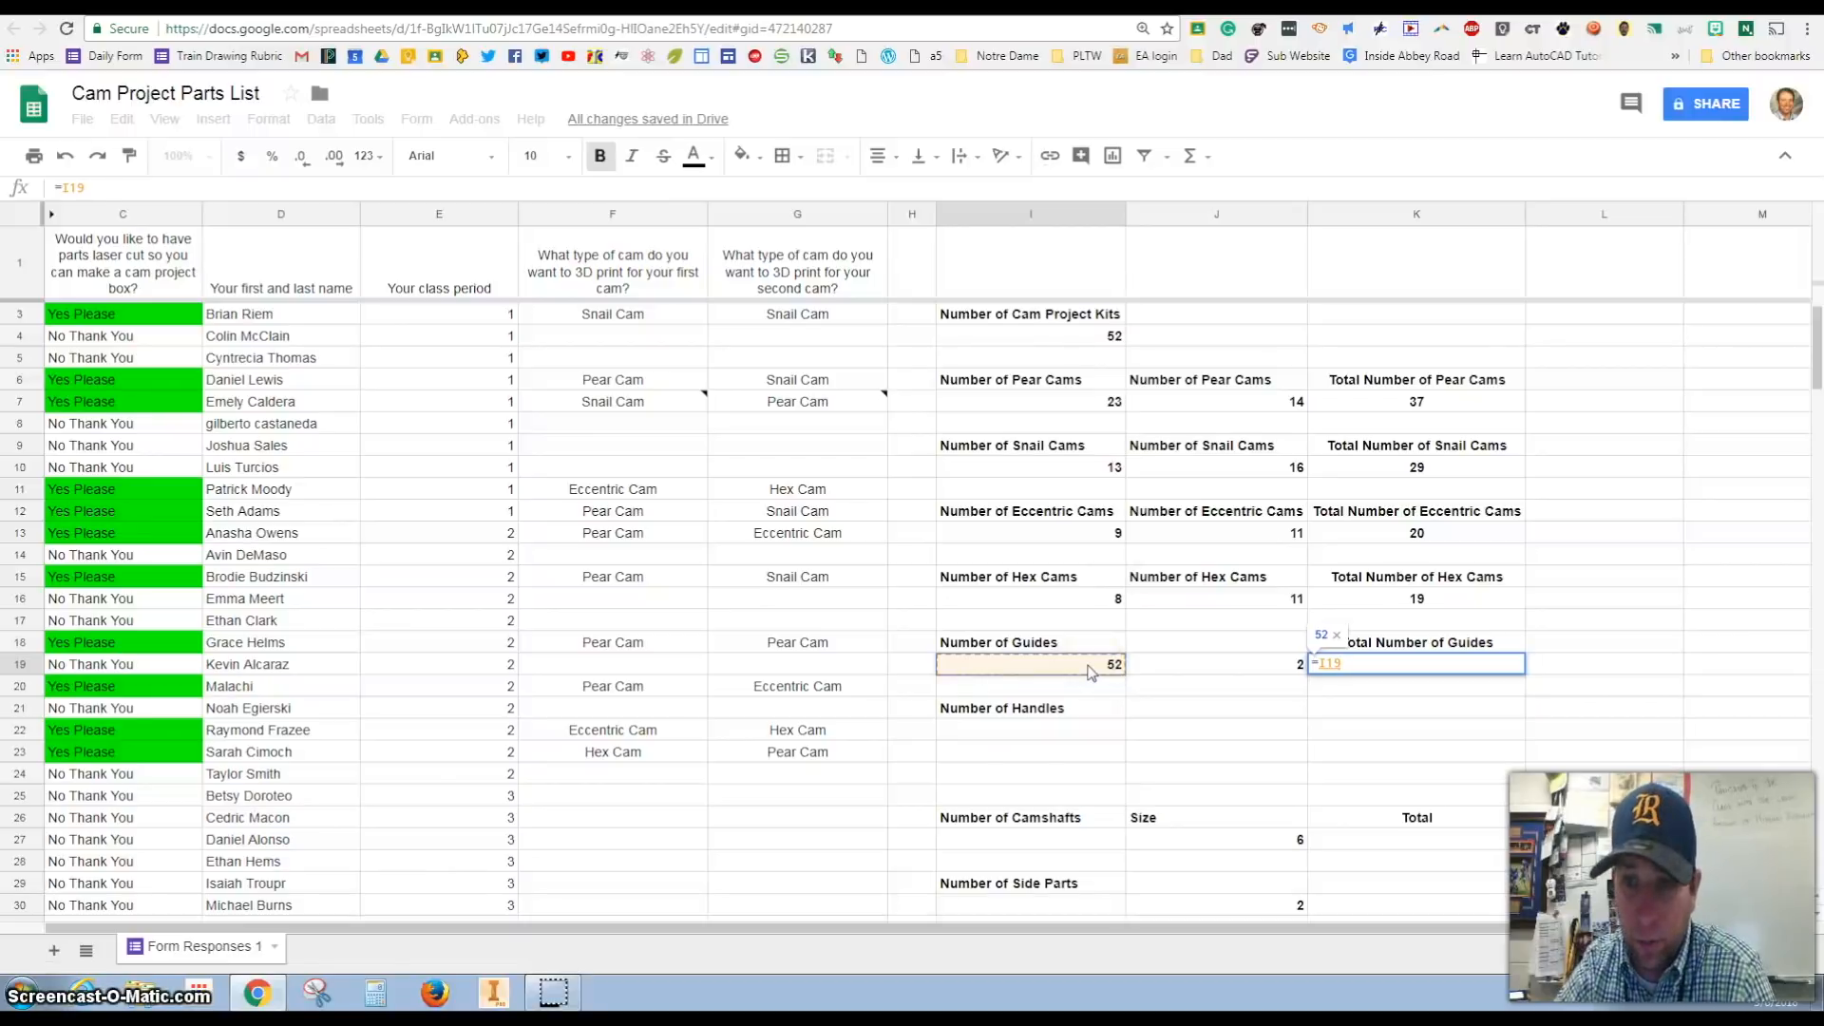
pyautogui.write('*')
pyautogui.click(1295, 671)
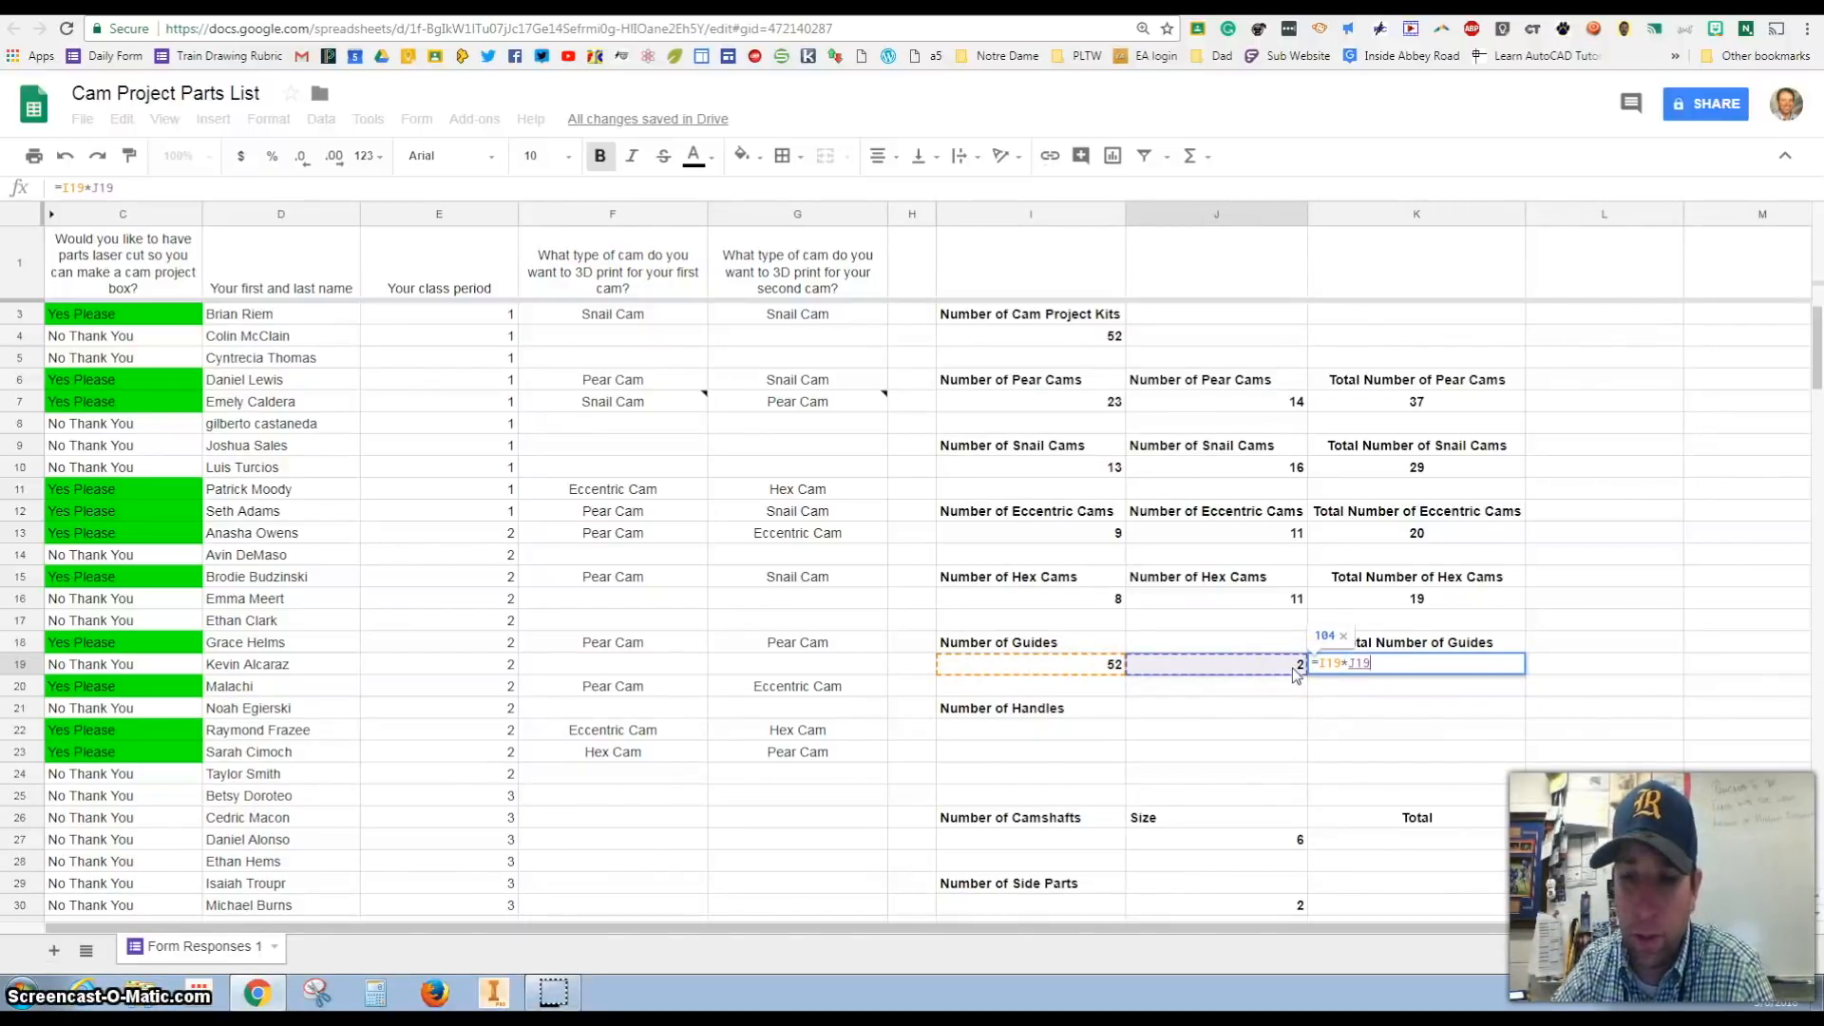
pyautogui.press('Return')
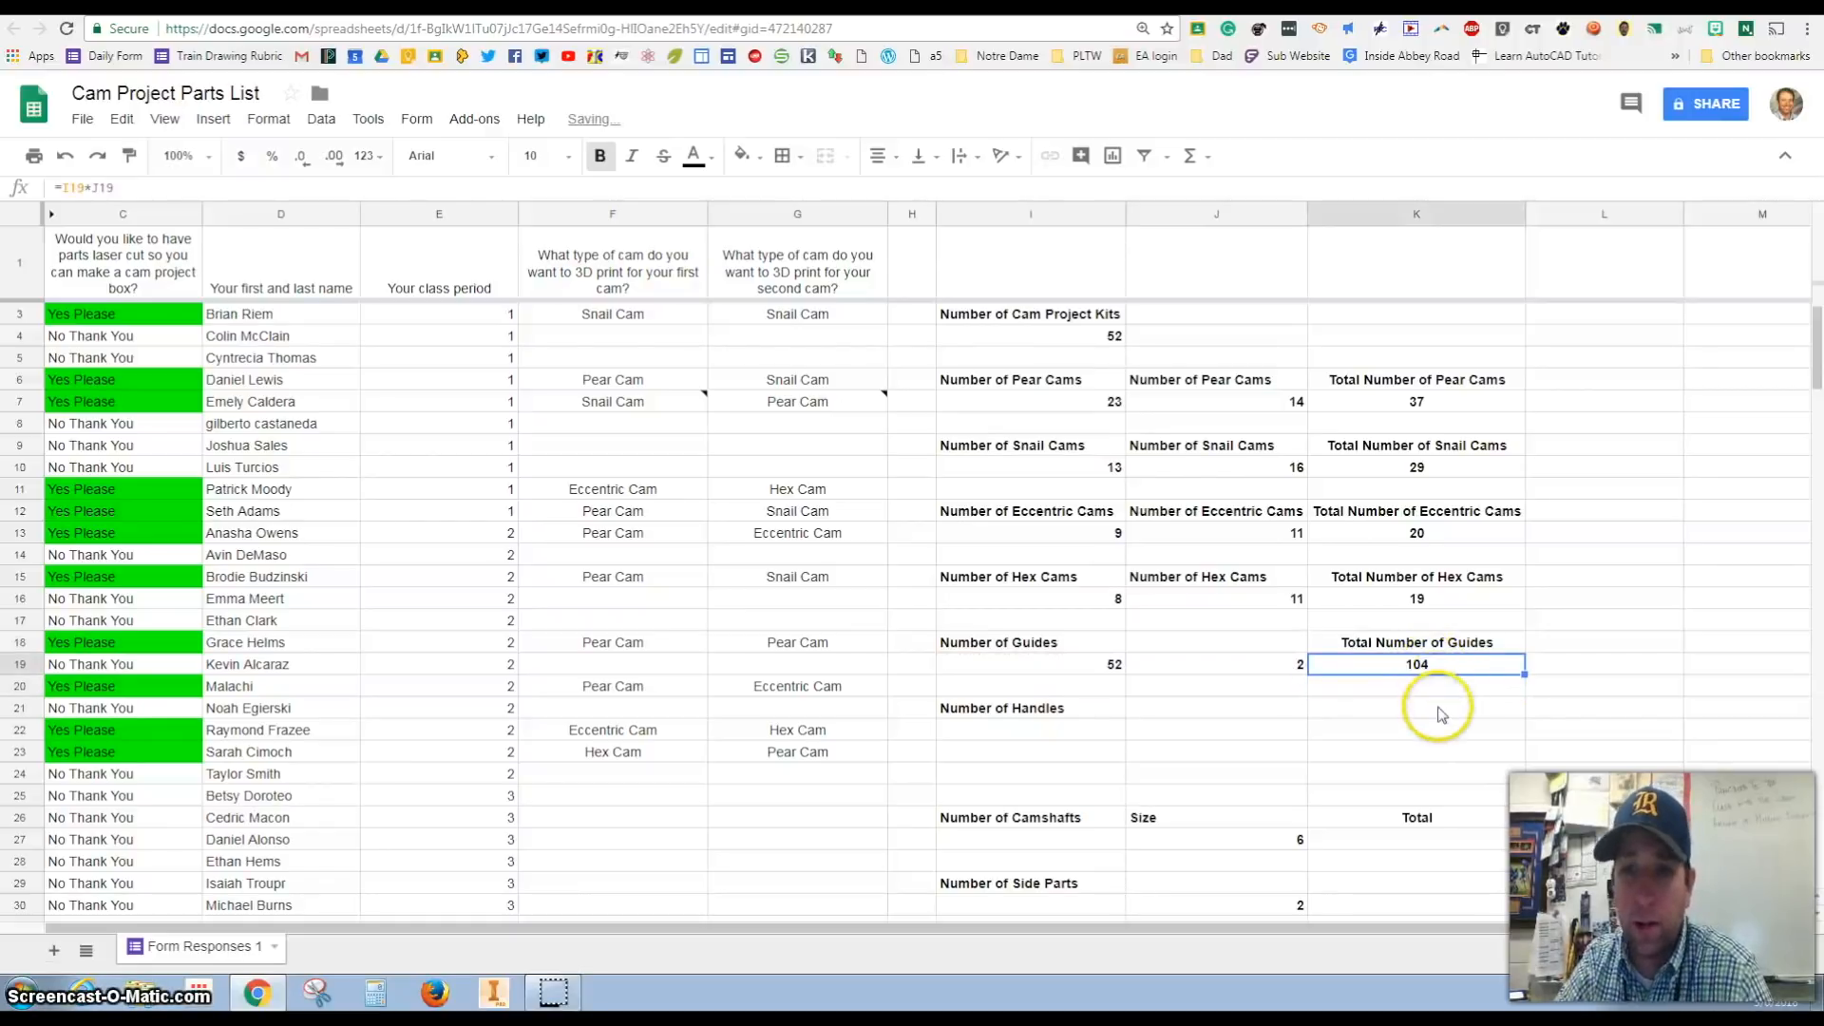
# - Link the Number of Handles cell I22 to the cam project kit count with =I4, and repeat it in K22 with =I22
pyautogui.click(1039, 733)
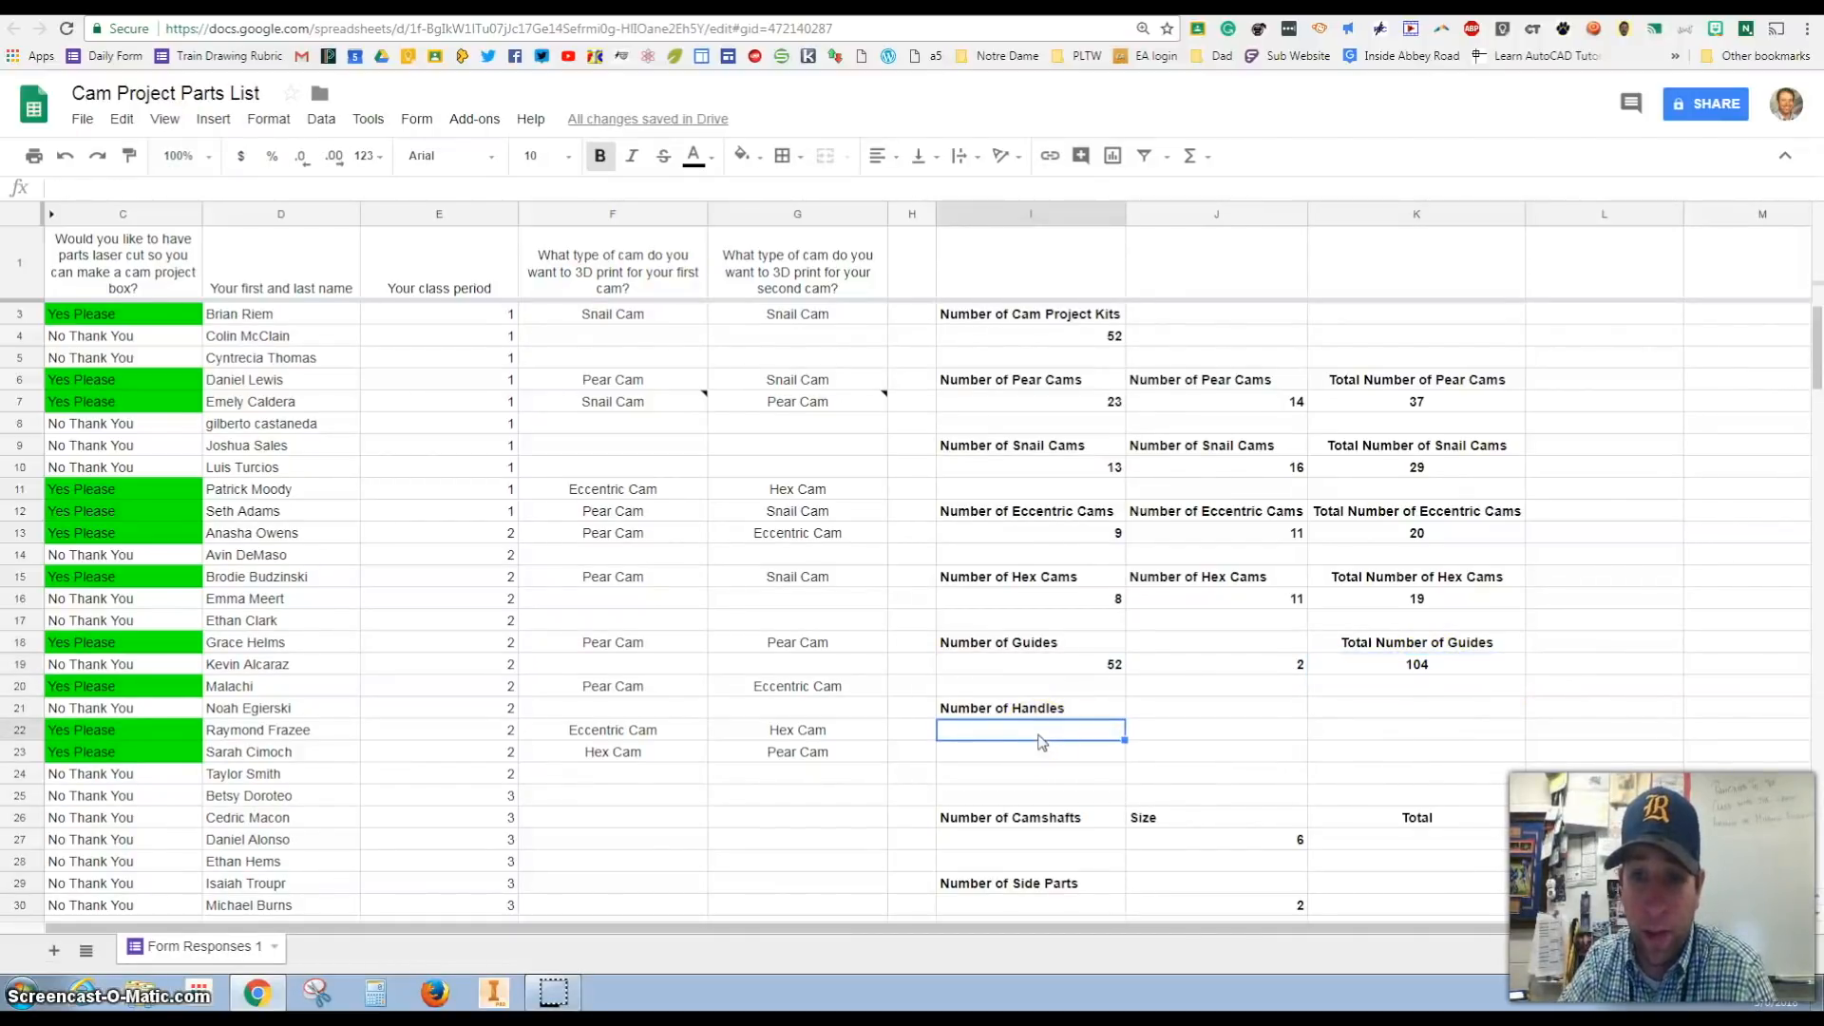
pyautogui.write('=')
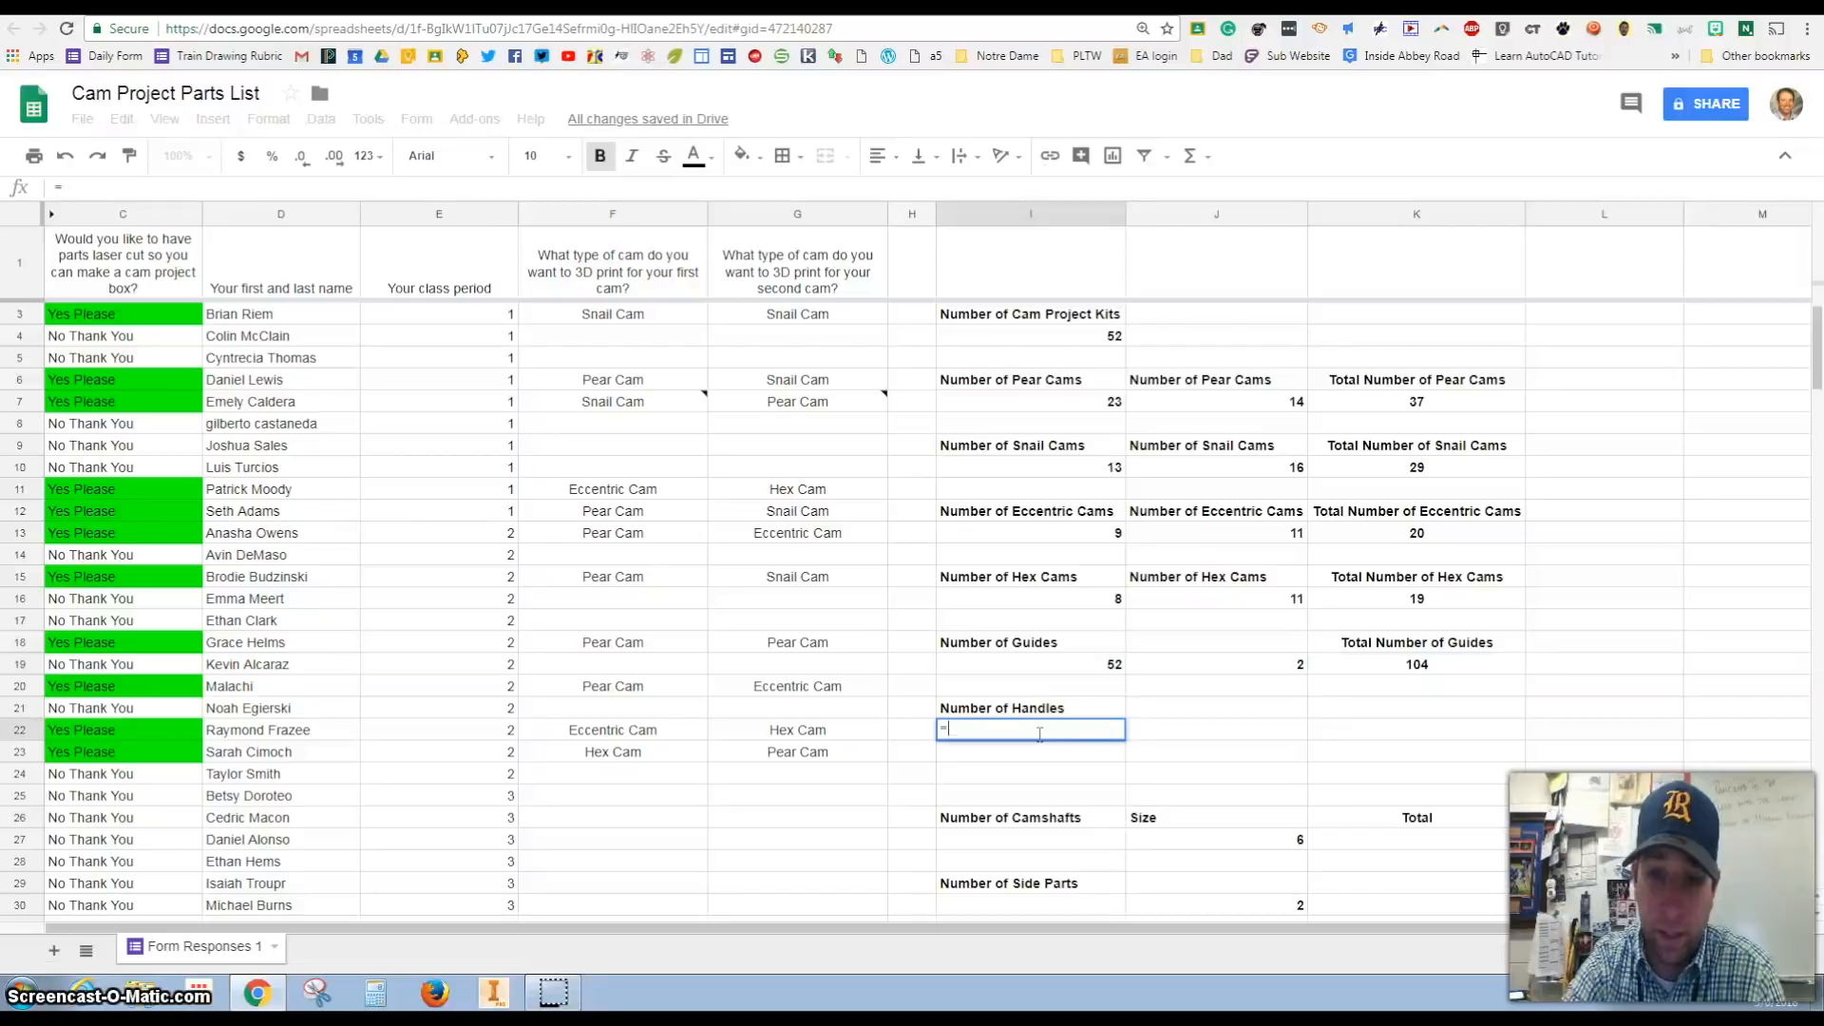
pyautogui.click(1113, 339)
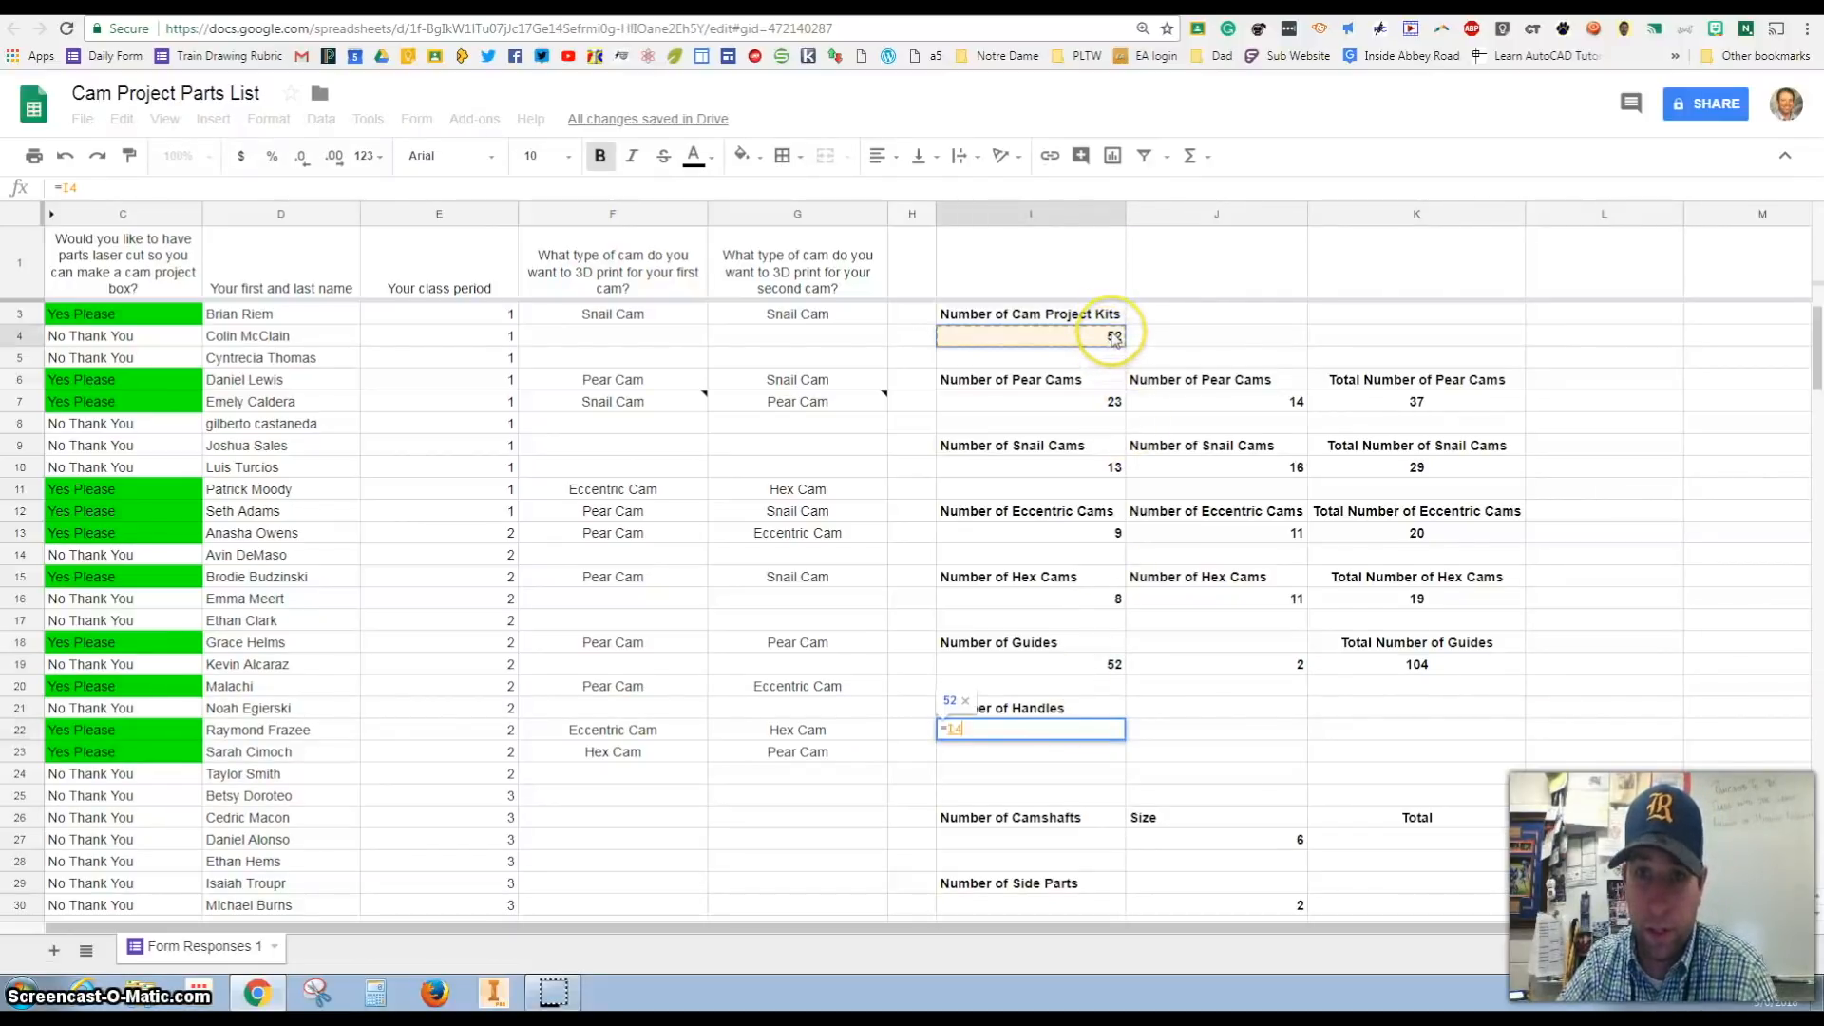
pyautogui.press('Return')
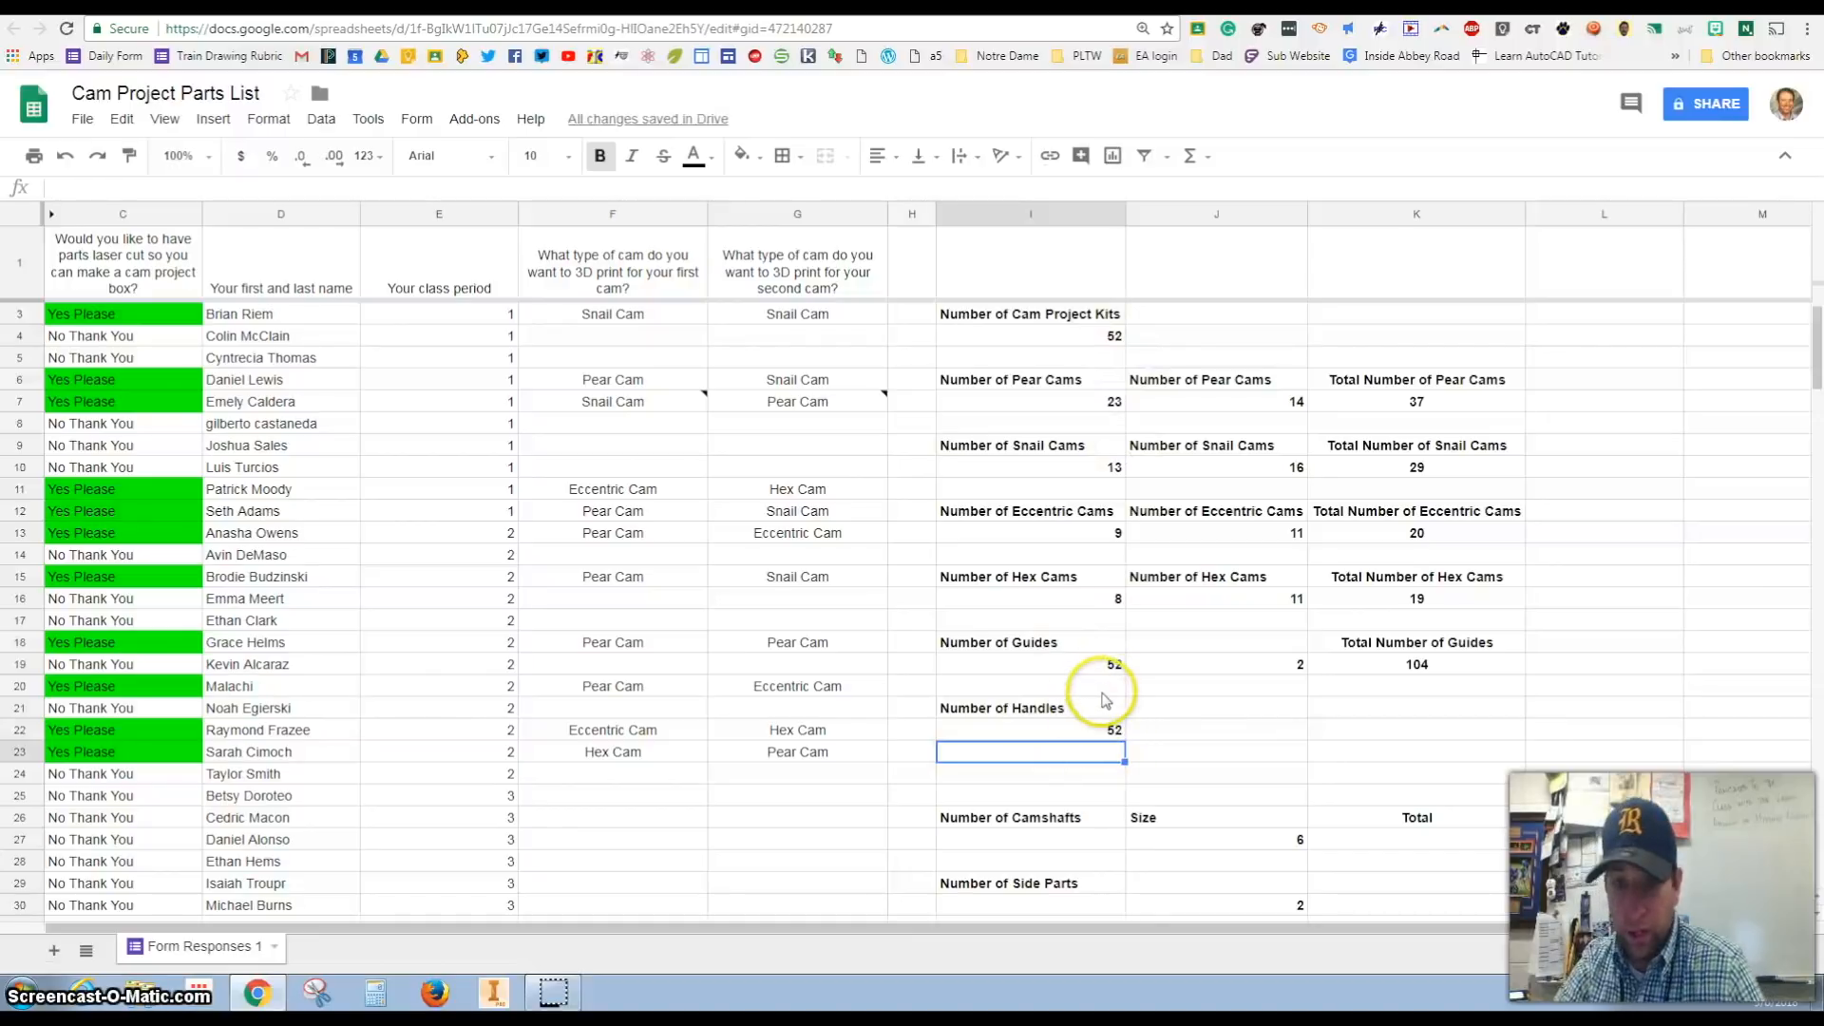
pyautogui.click(1450, 742)
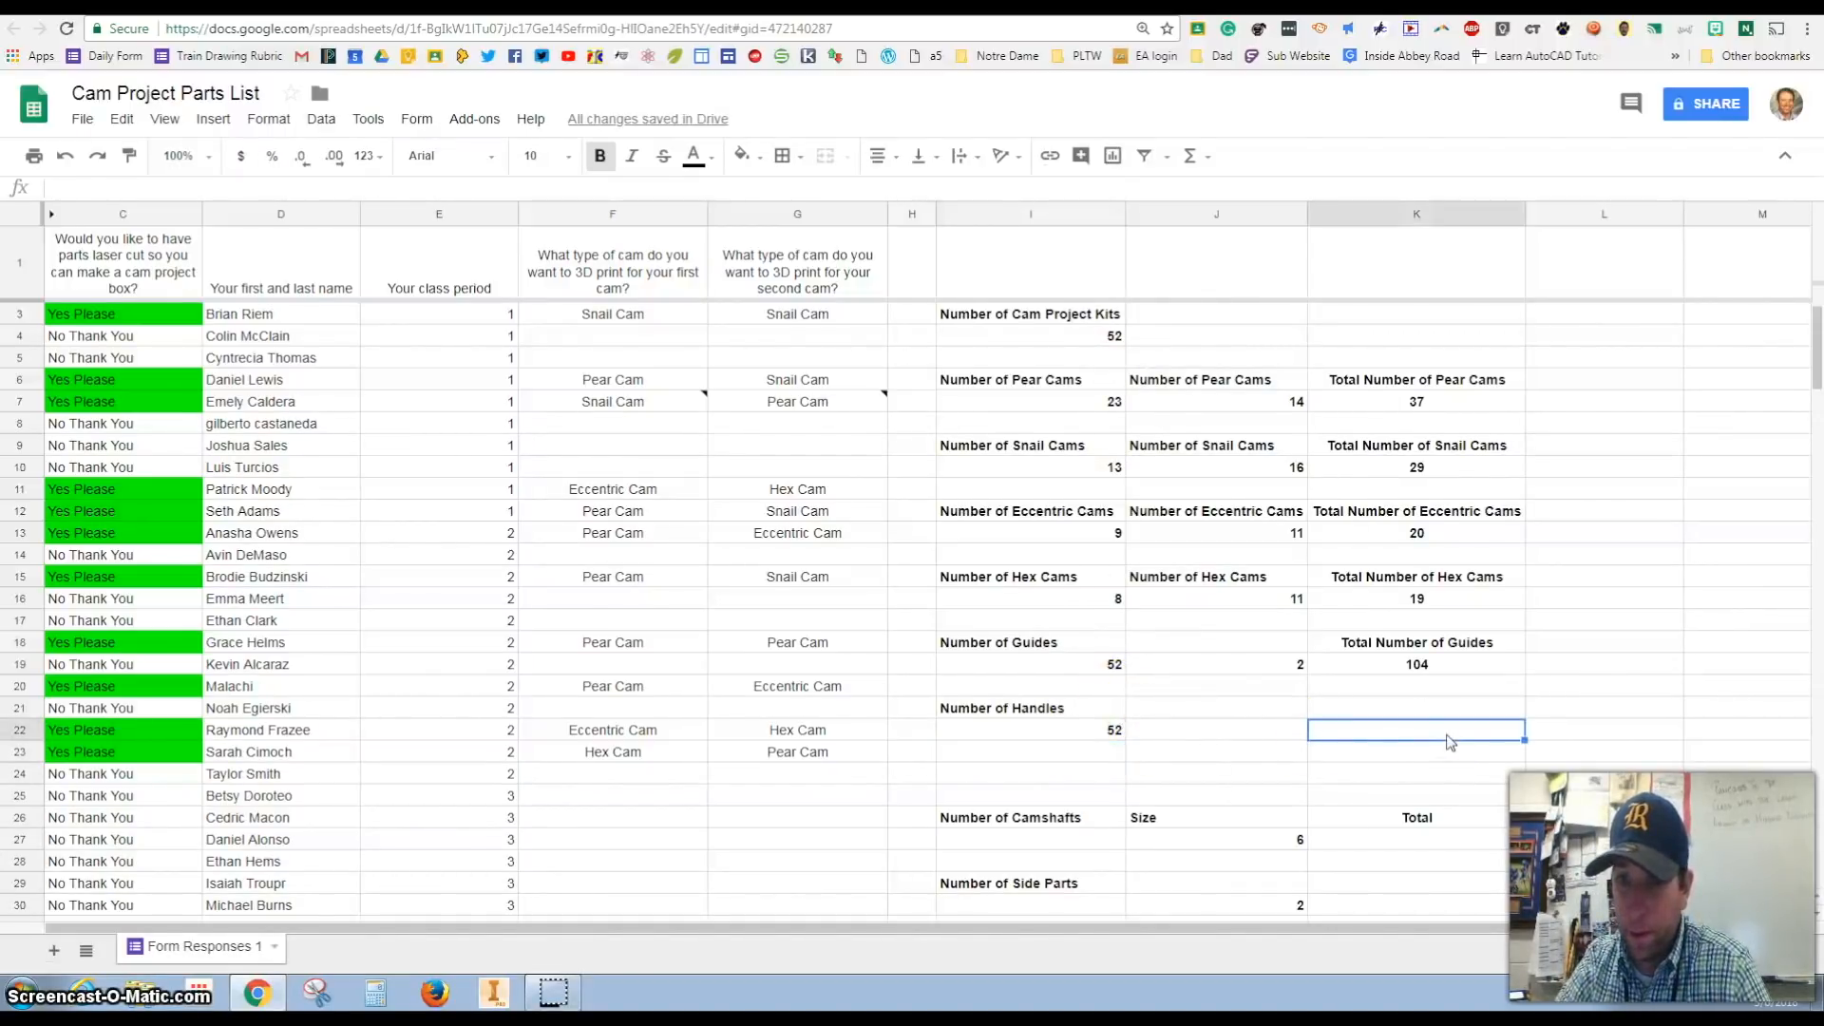
pyautogui.write('=')
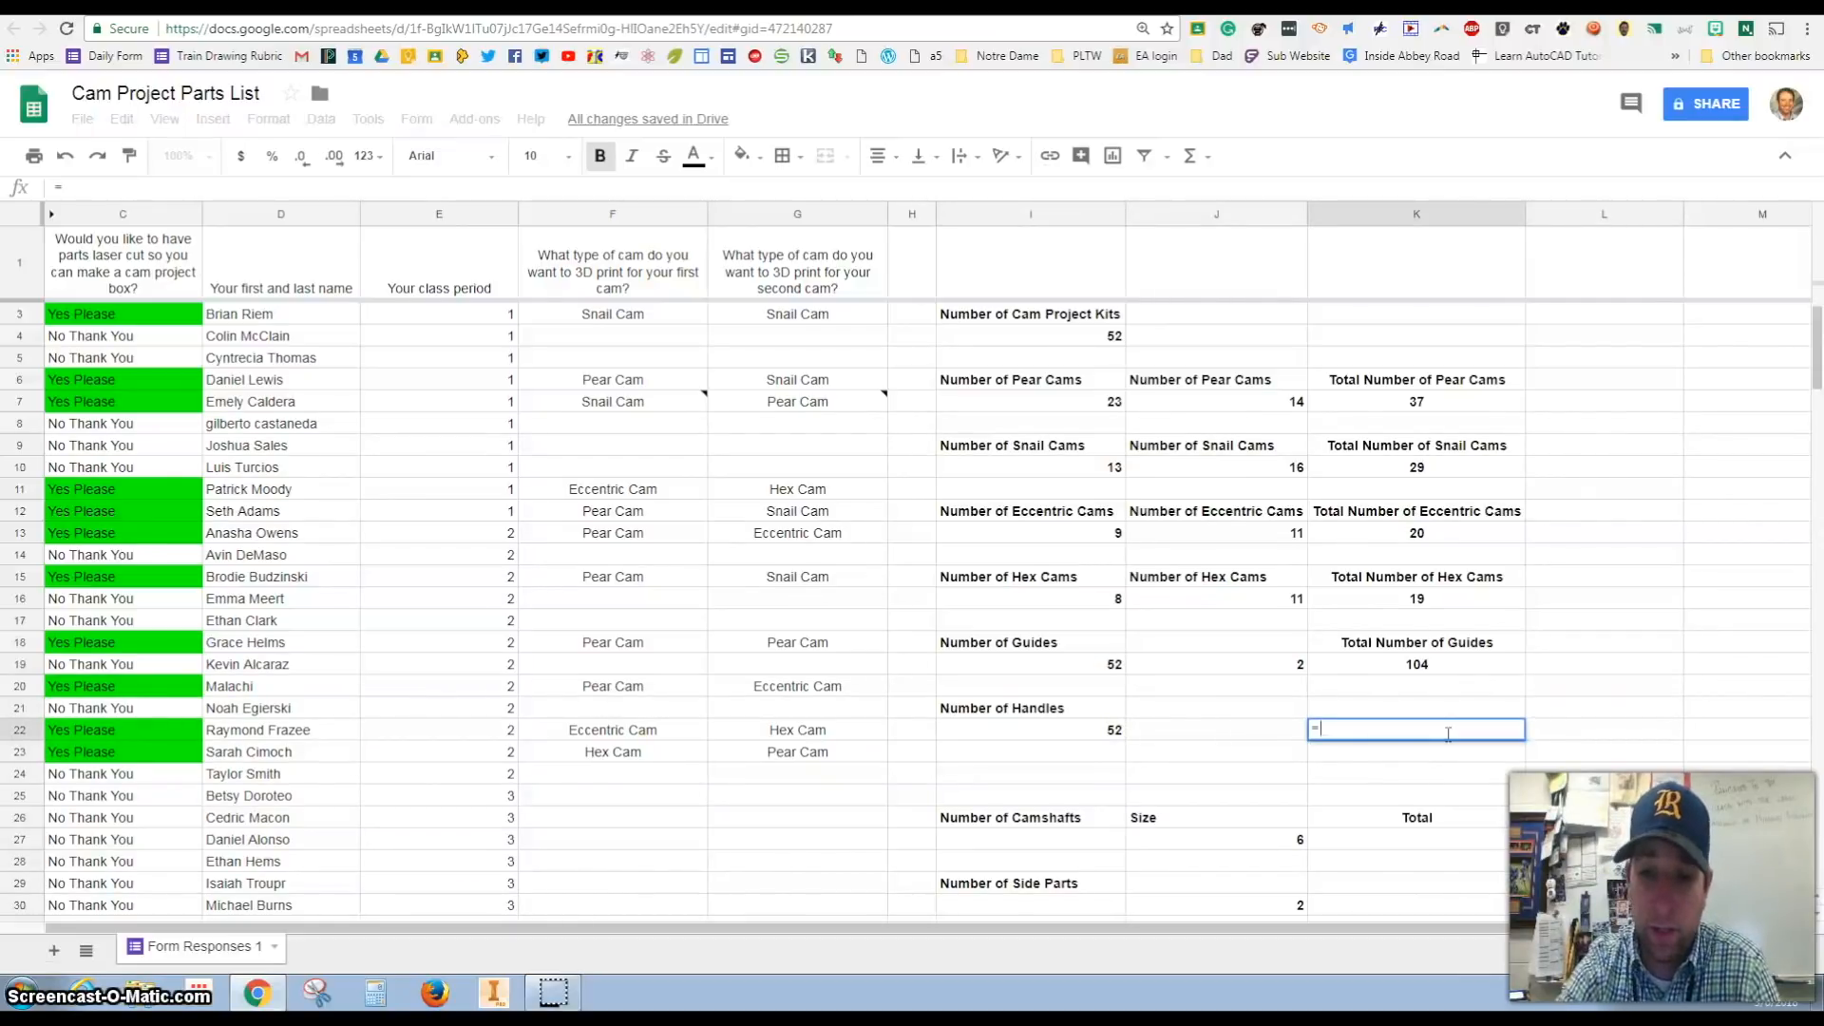
pyautogui.click(1110, 734)
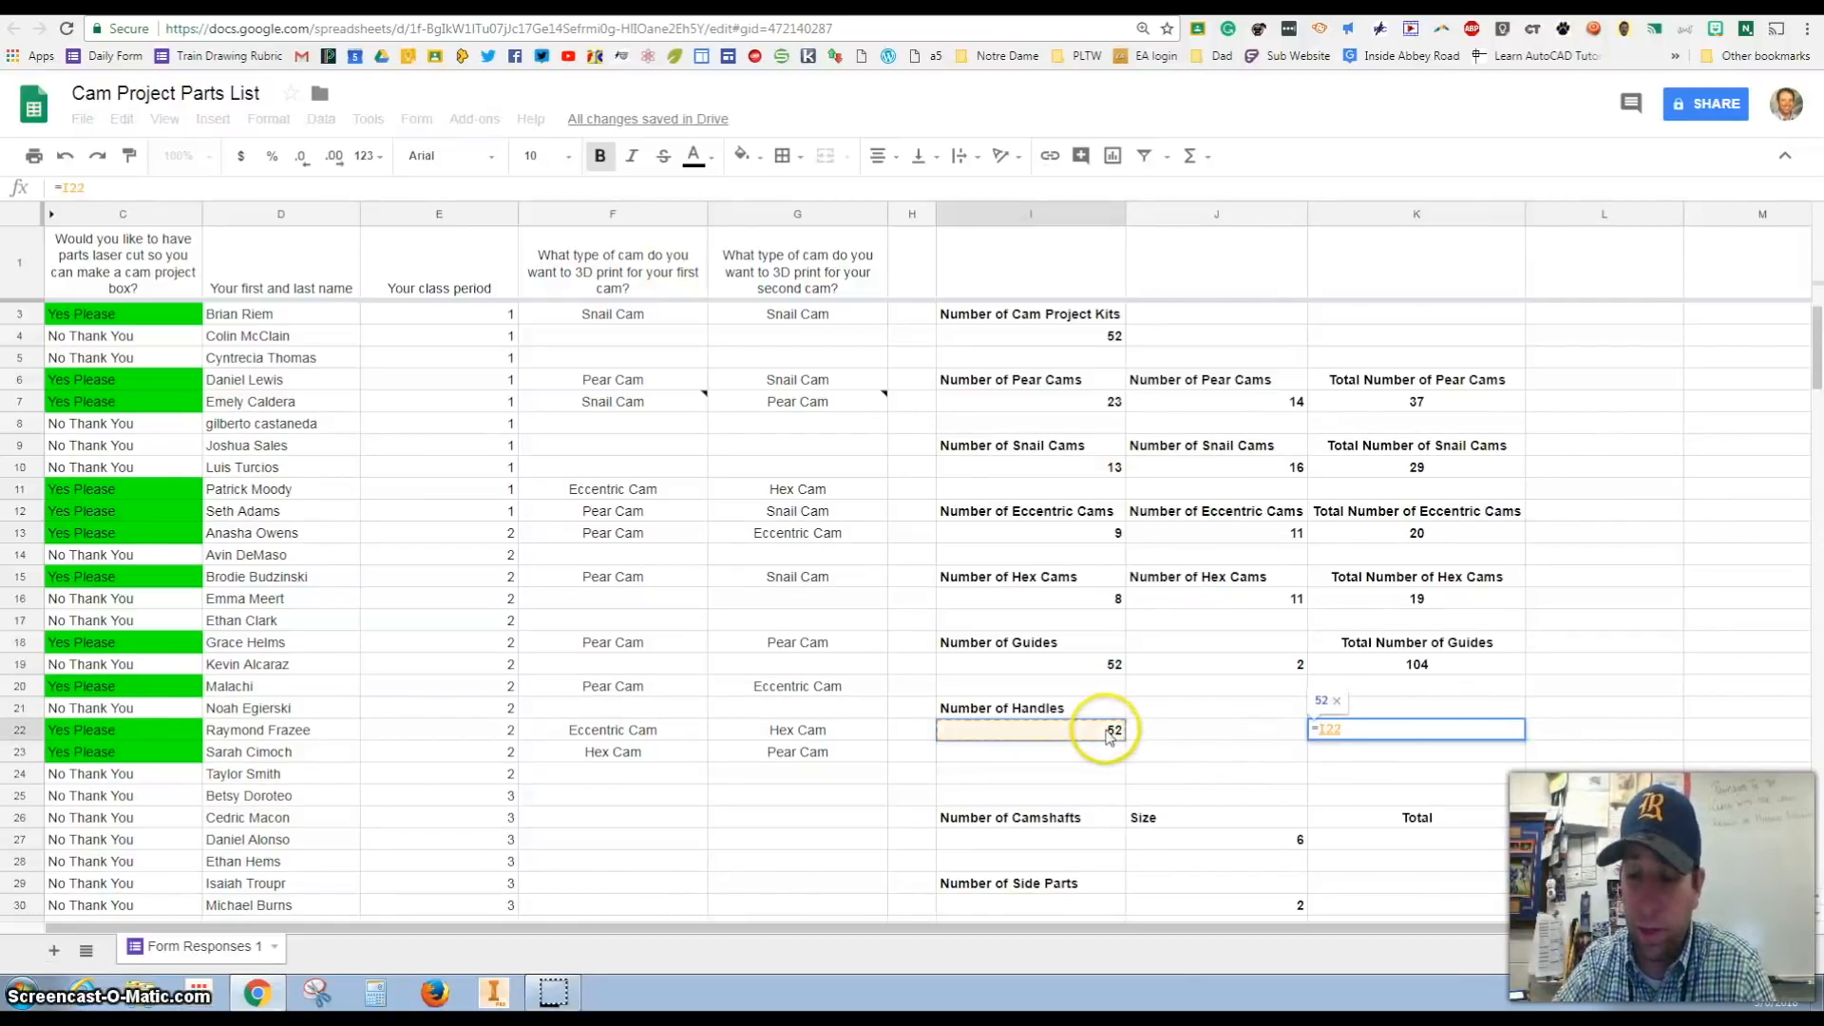
pyautogui.press('Return')
# - Link the Number of Camshafts cell I27 to the handle count with the formula =I22
pyautogui.scroll(-2, 1110, 736)
pyautogui.click(1036, 705)
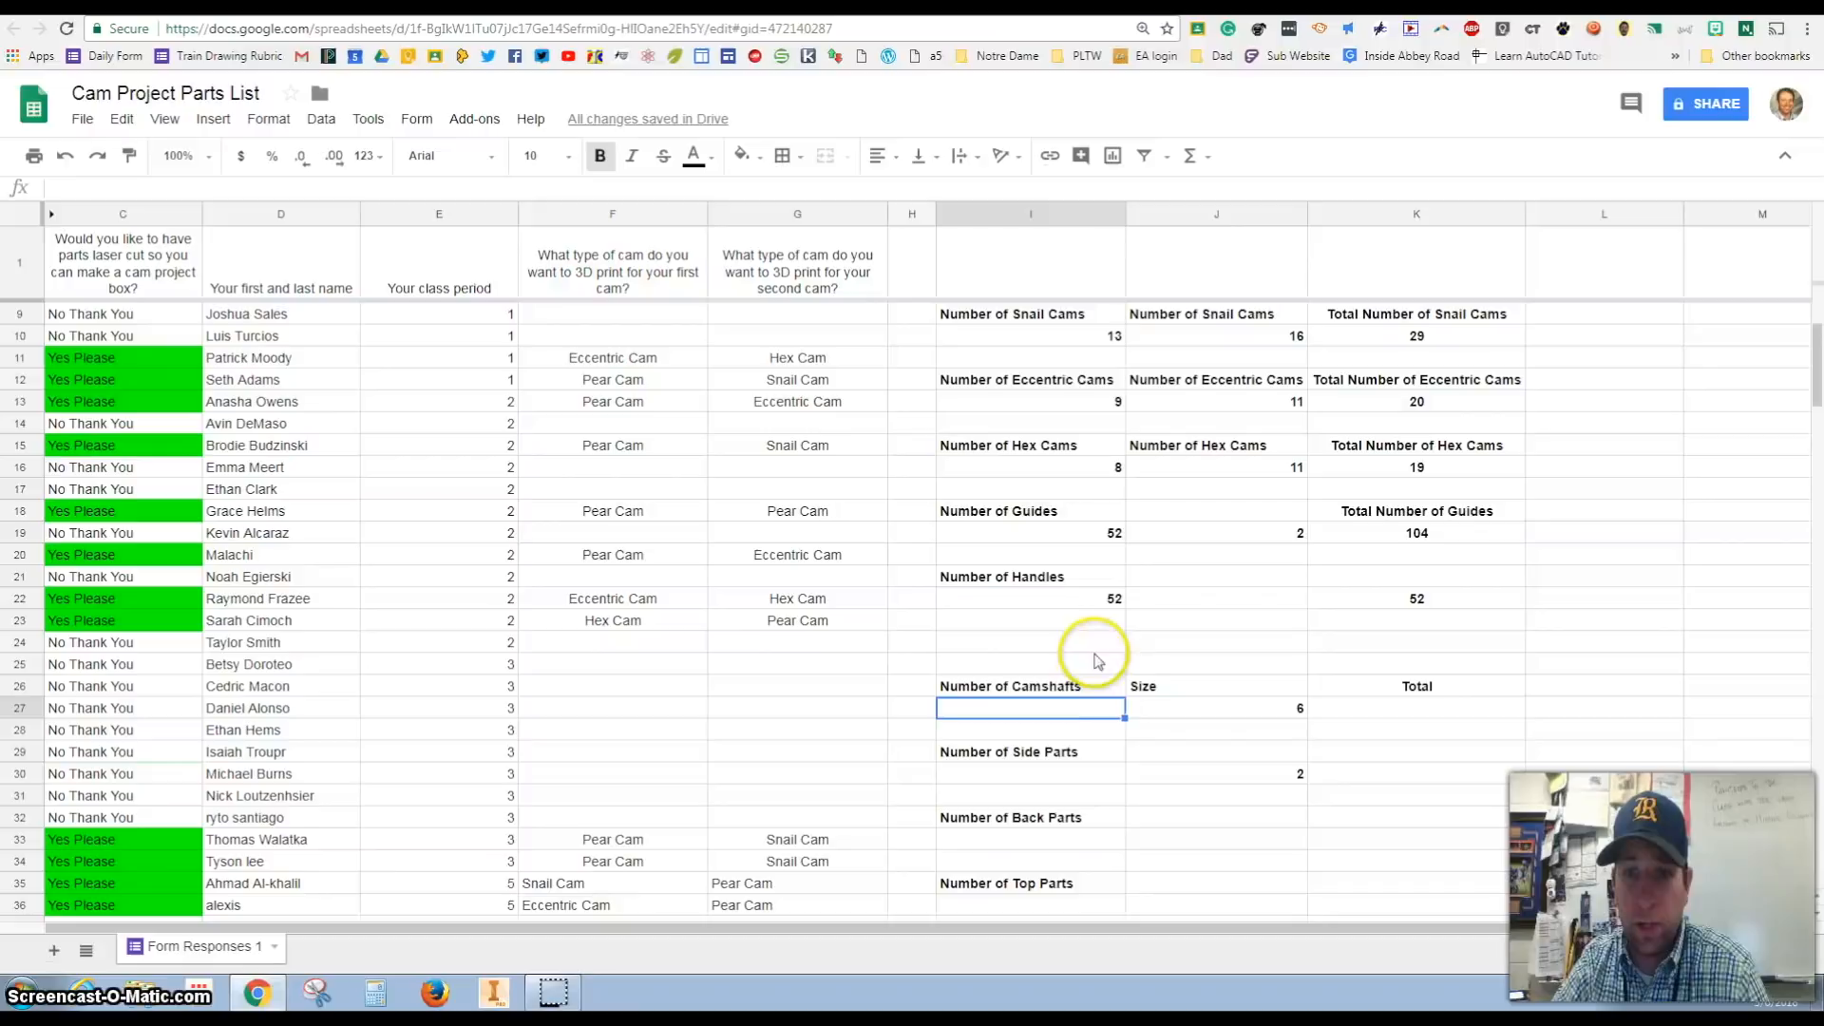
pyautogui.write('=')
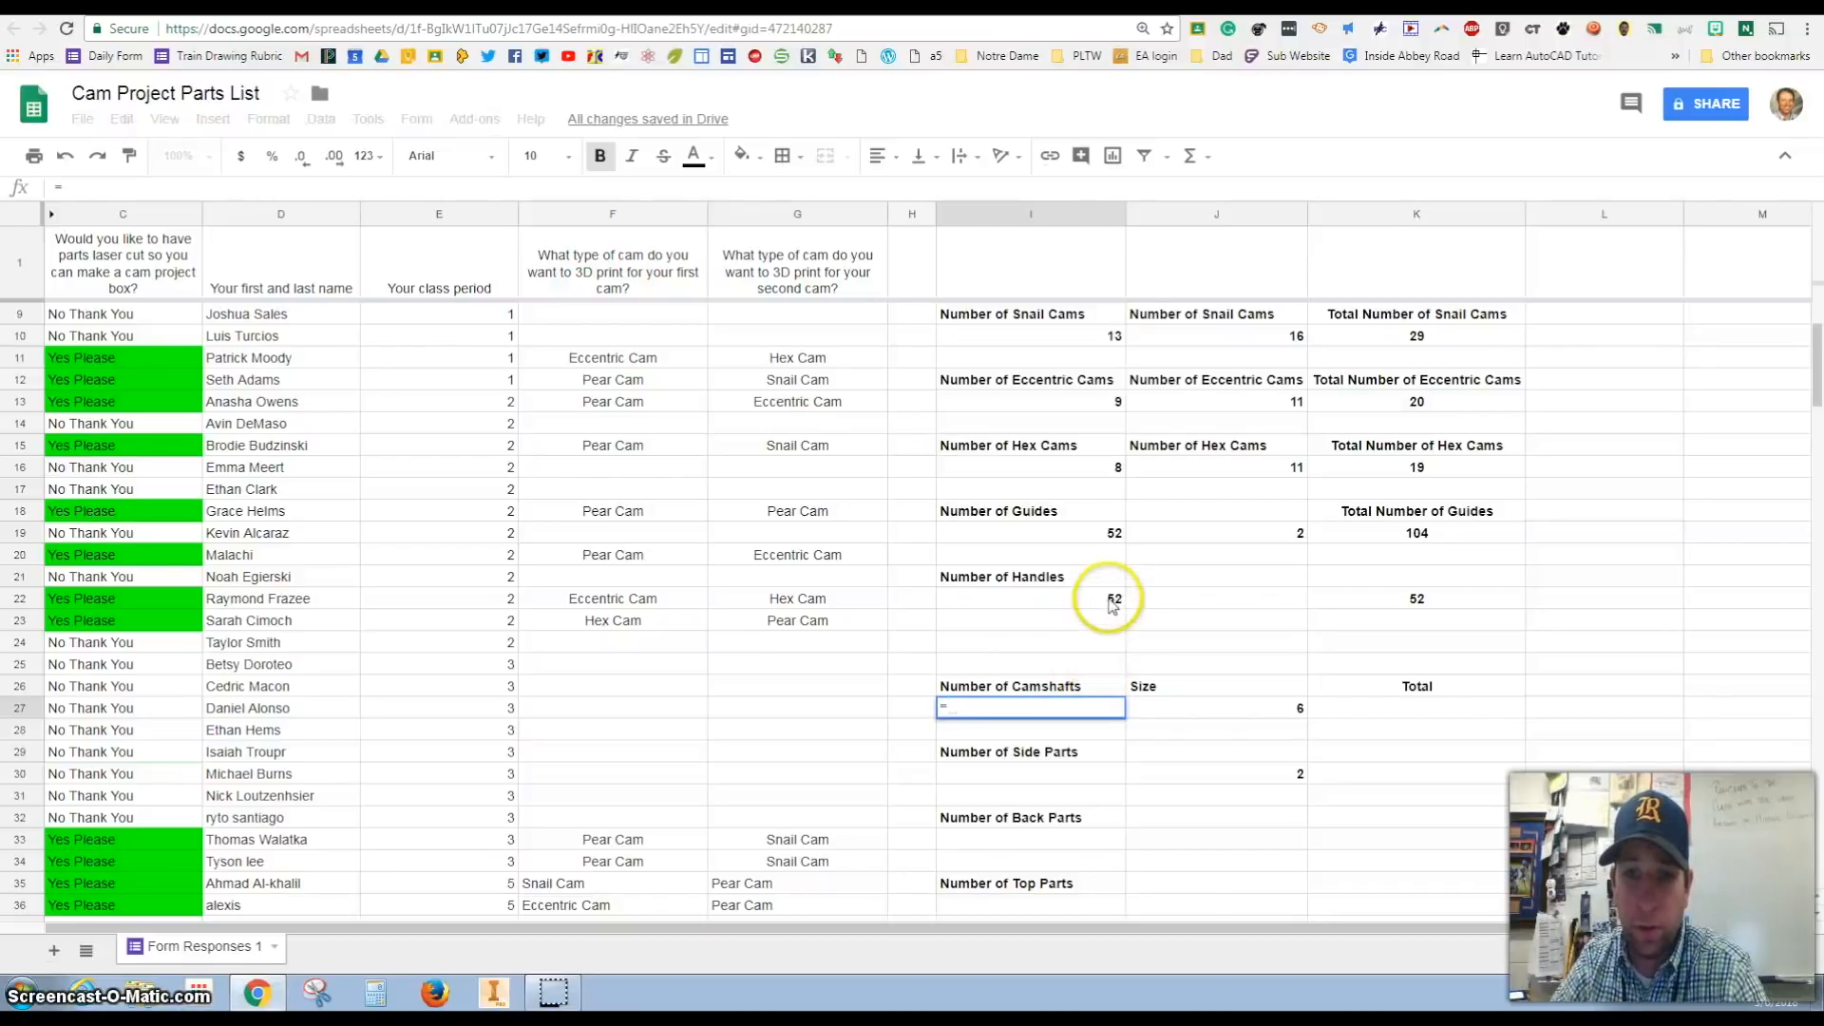
pyautogui.click(1113, 606)
pyautogui.press('Return')
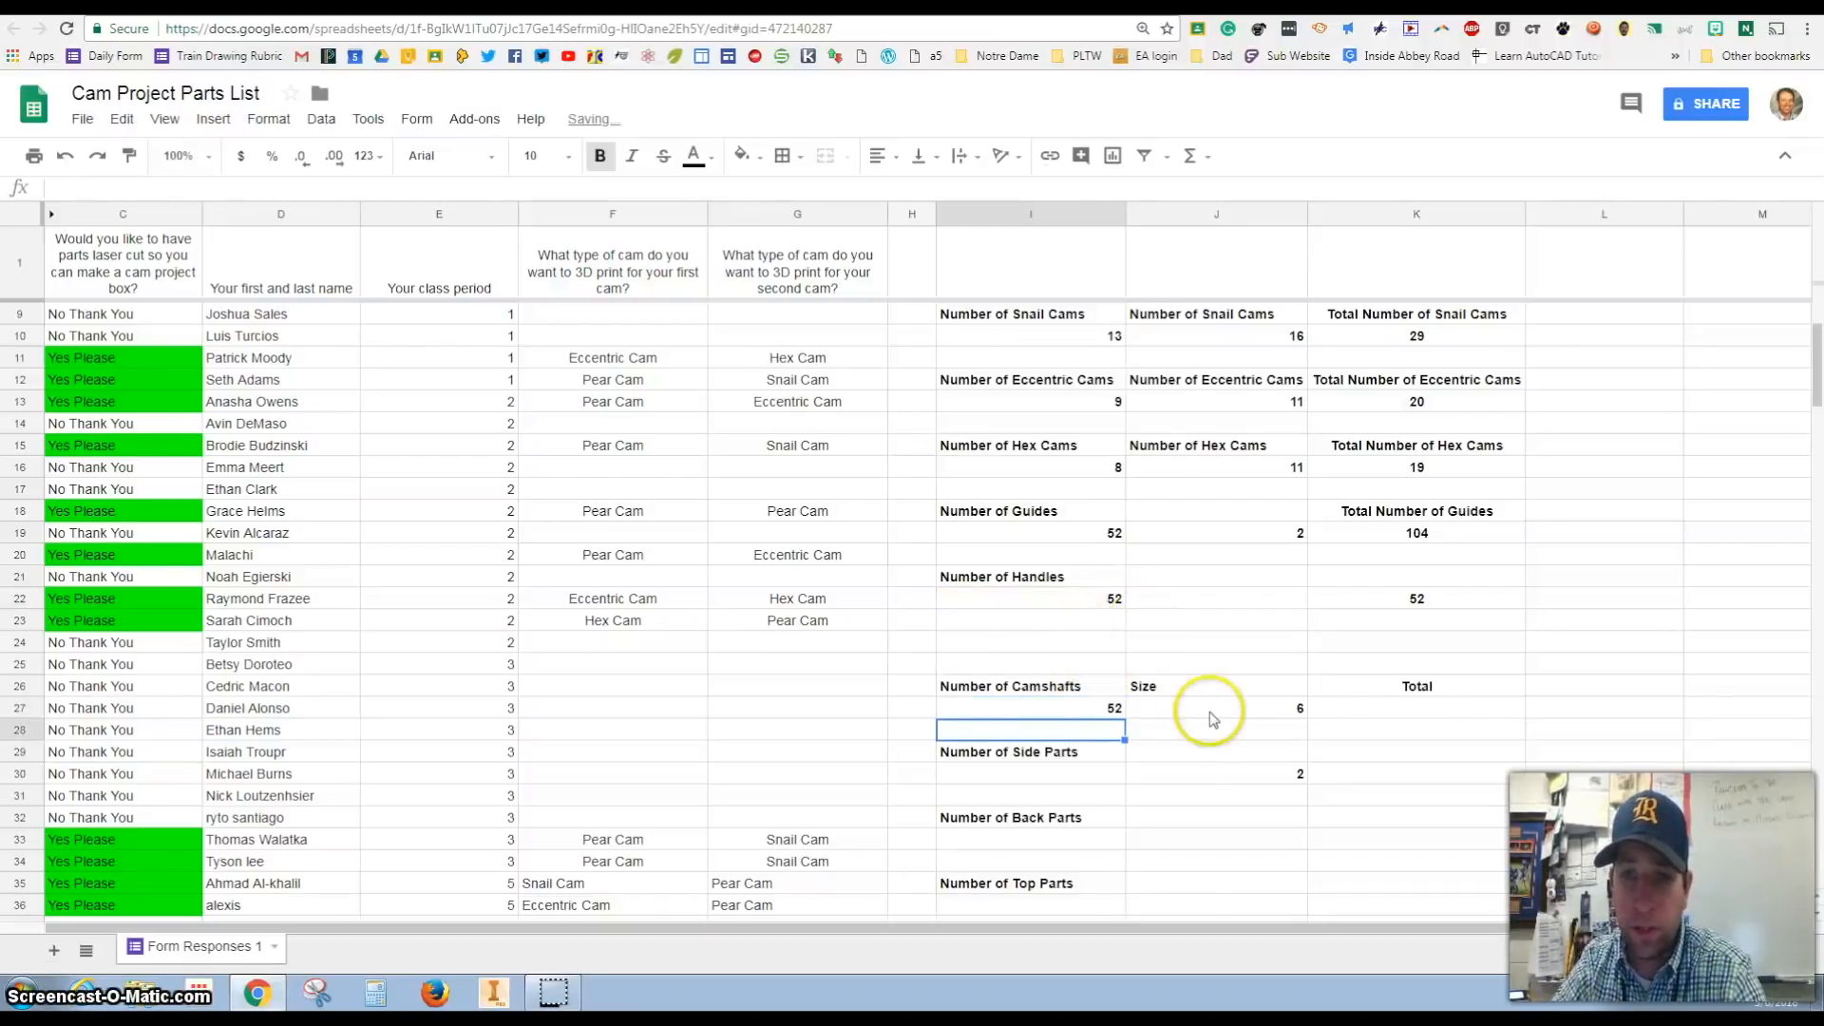
# - Calculate the camshaft Total in K27 by multiplying size and quantity with the formula =J27*I27
pyautogui.click(1370, 713)
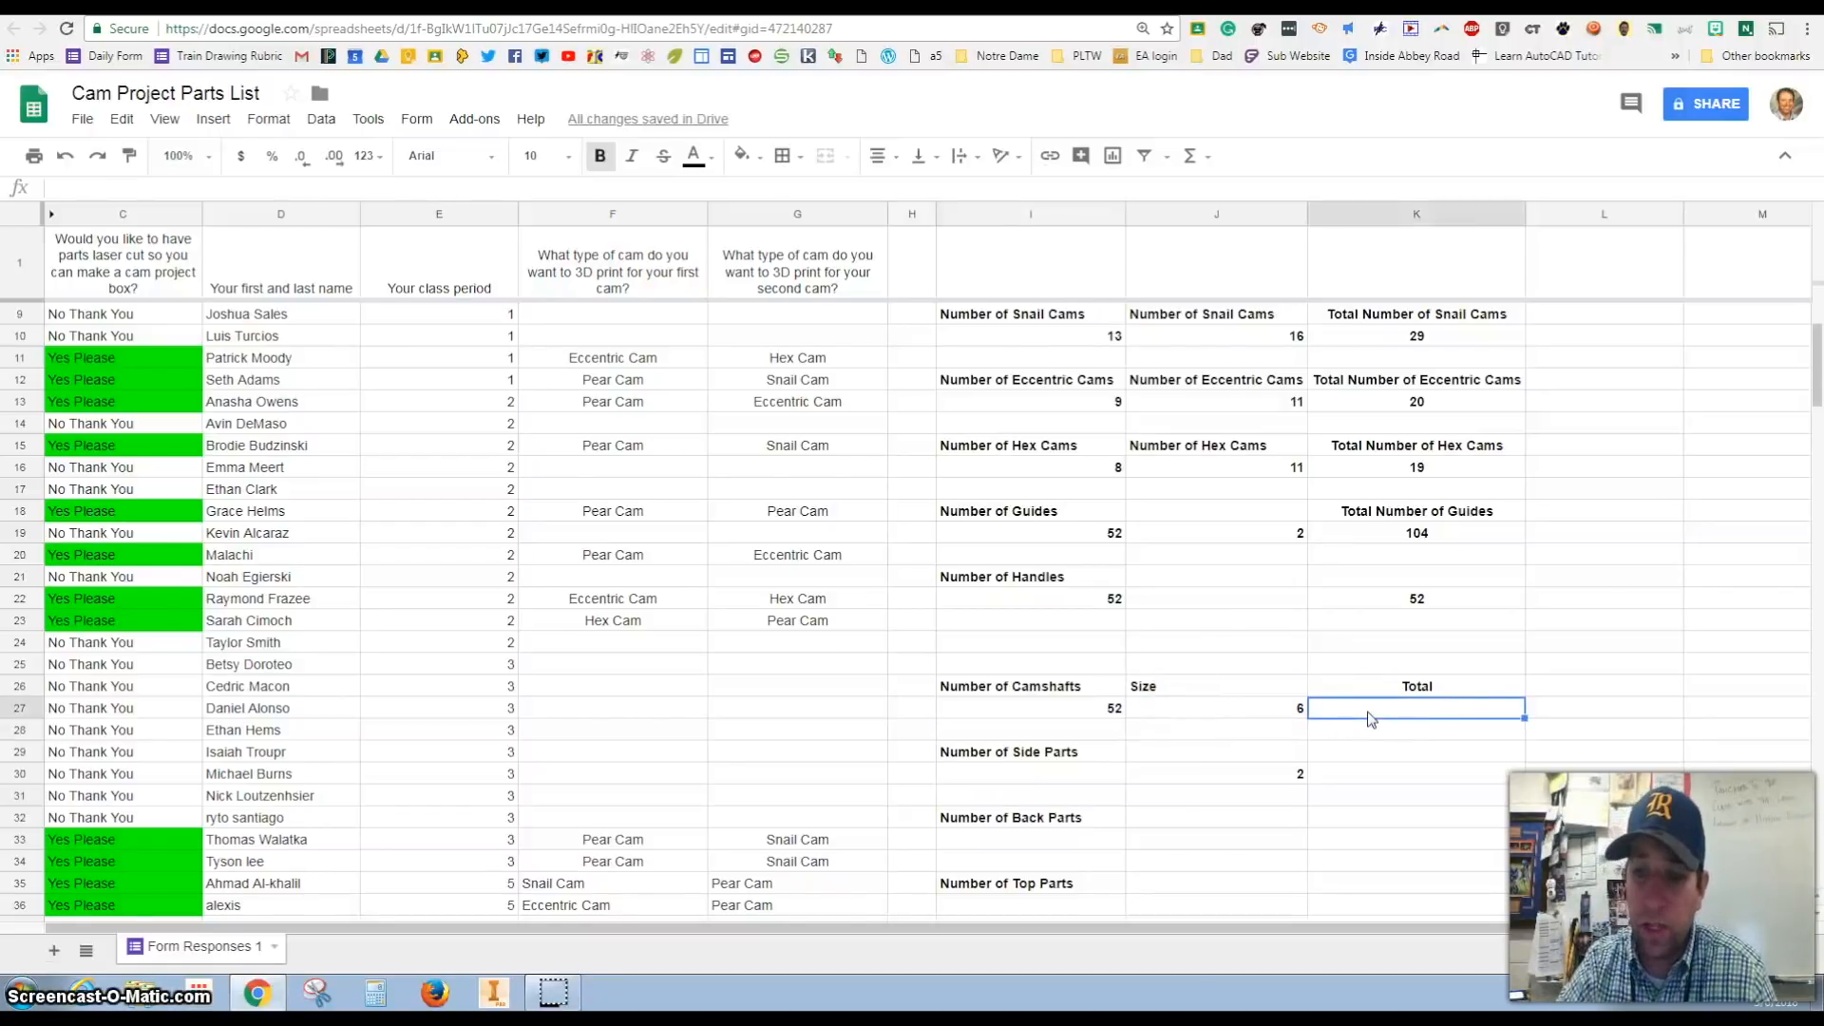
pyautogui.write('=')
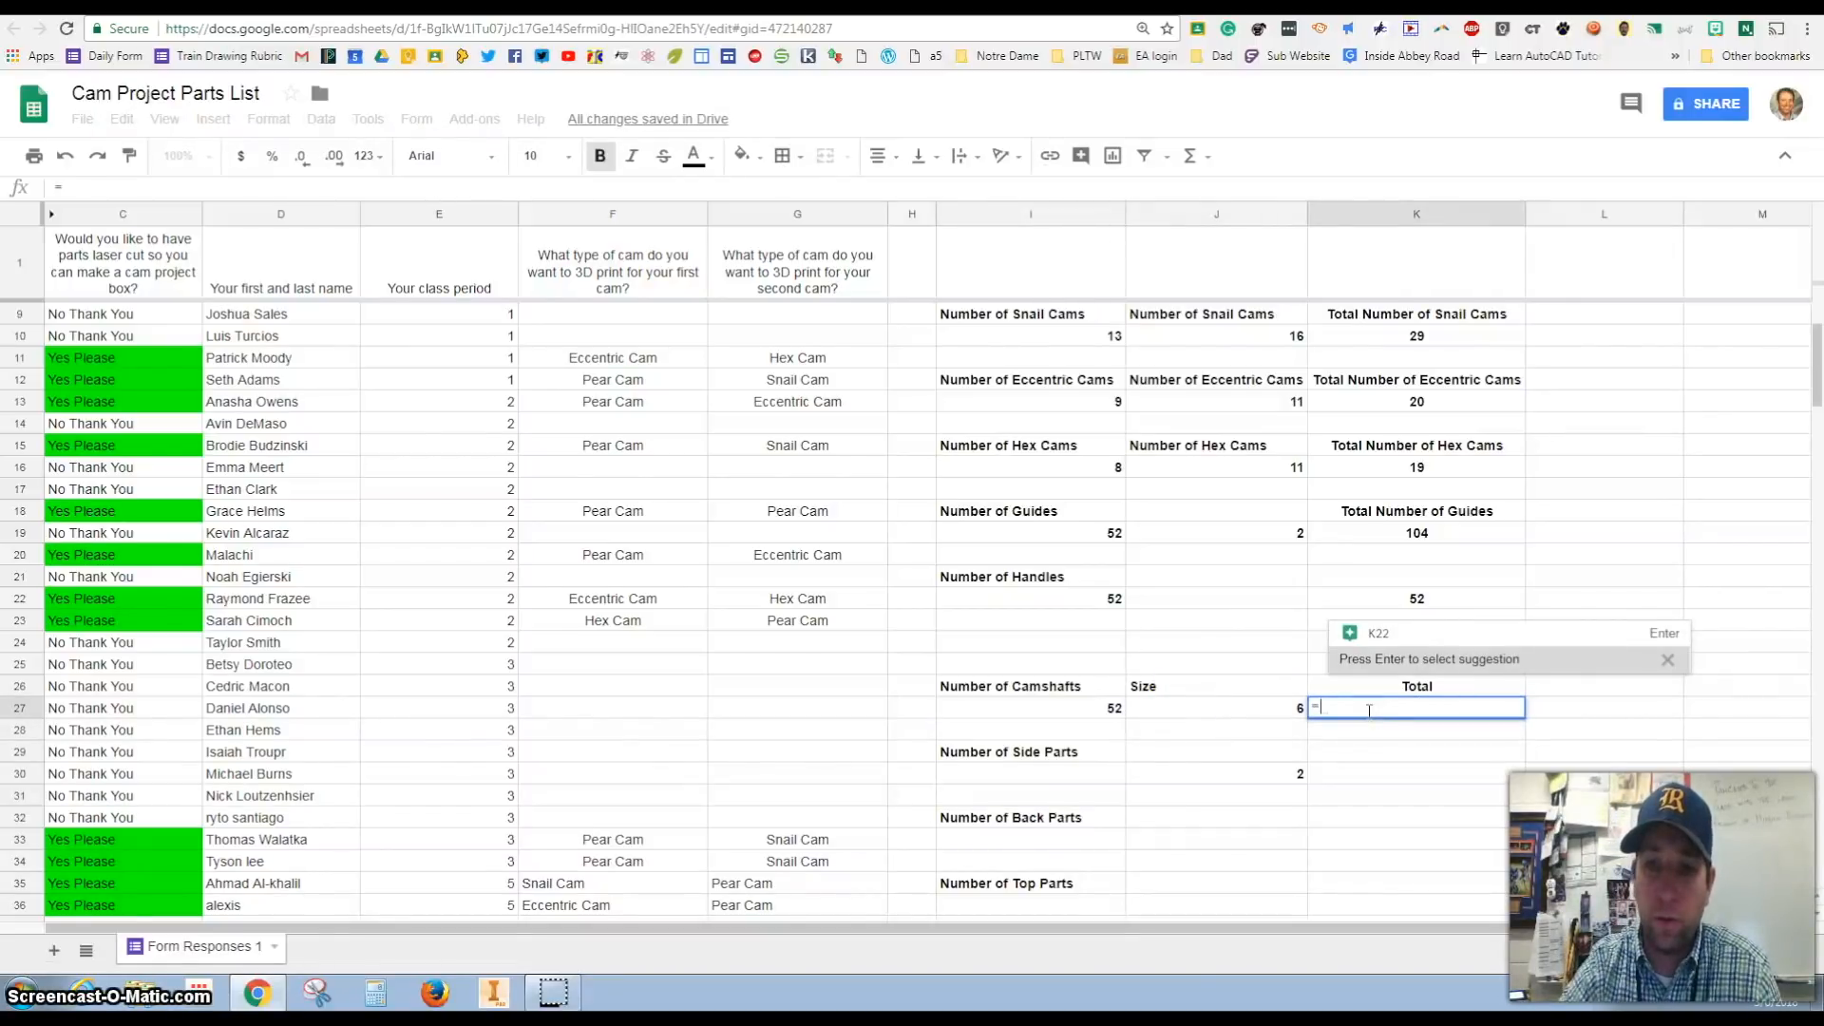
pyautogui.click(1269, 709)
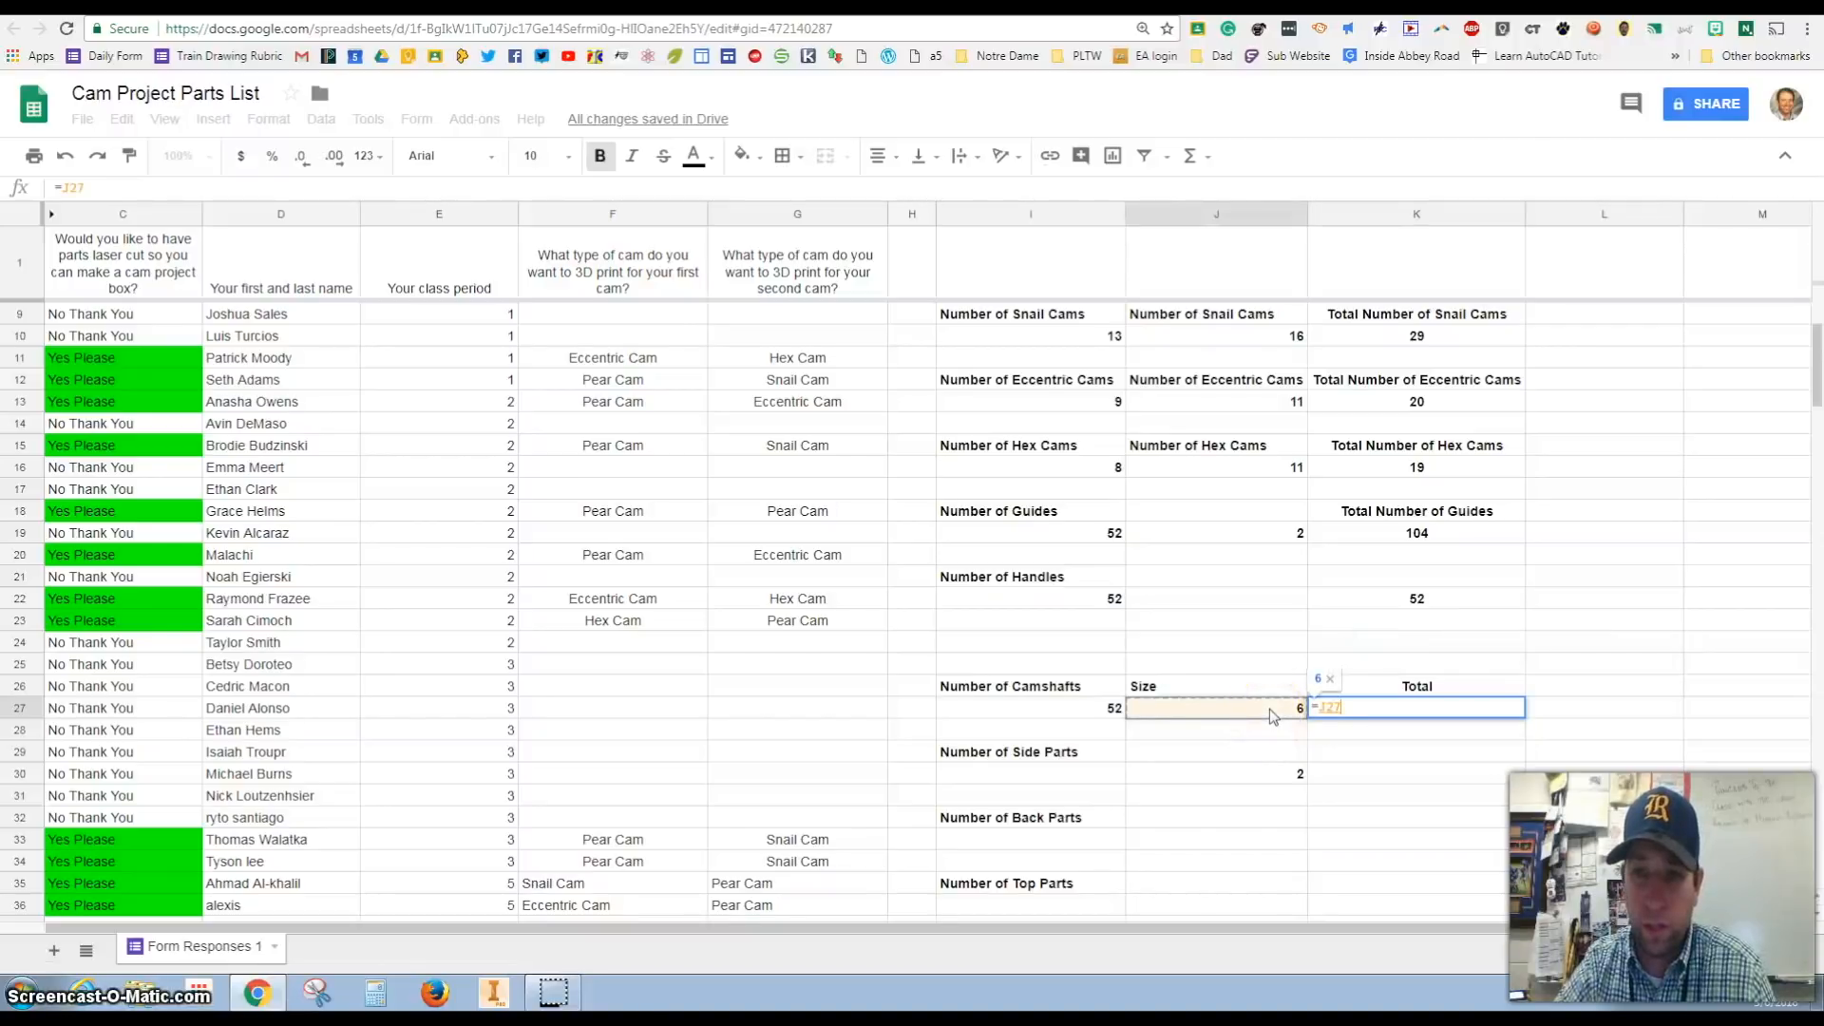
pyautogui.write('*')
pyautogui.click(1046, 718)
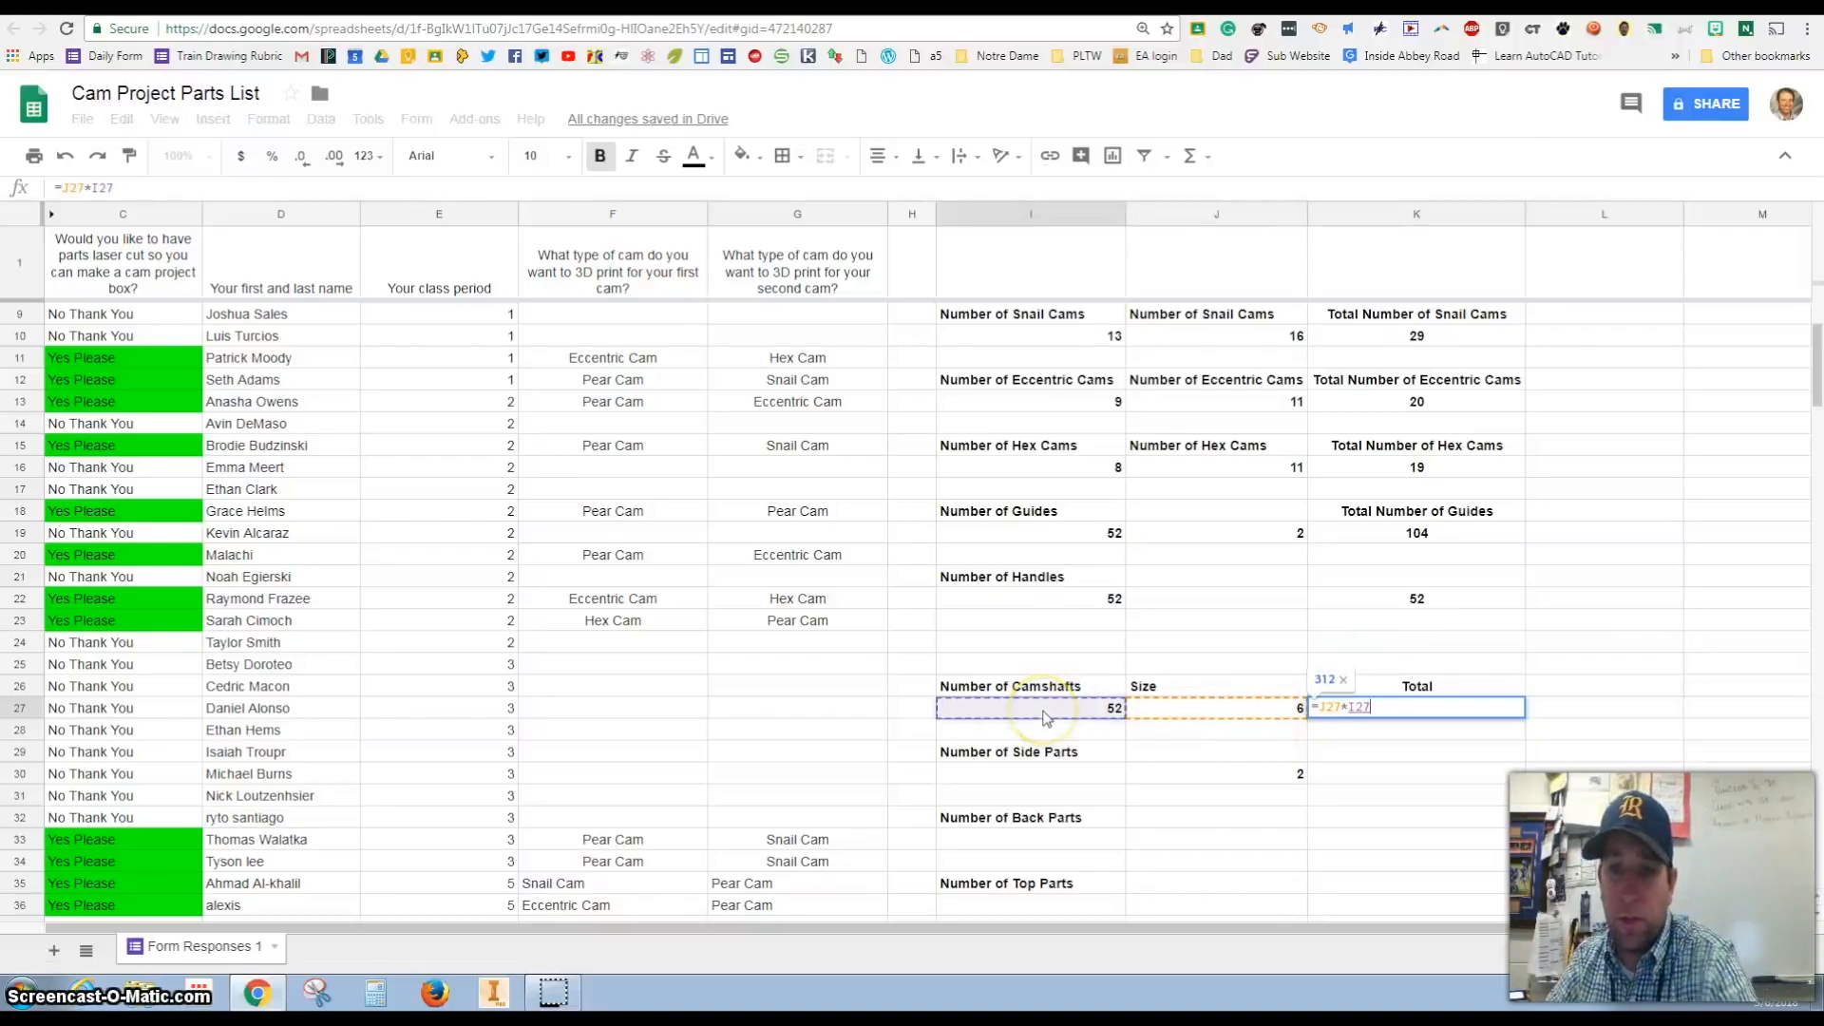
pyautogui.press('Return')
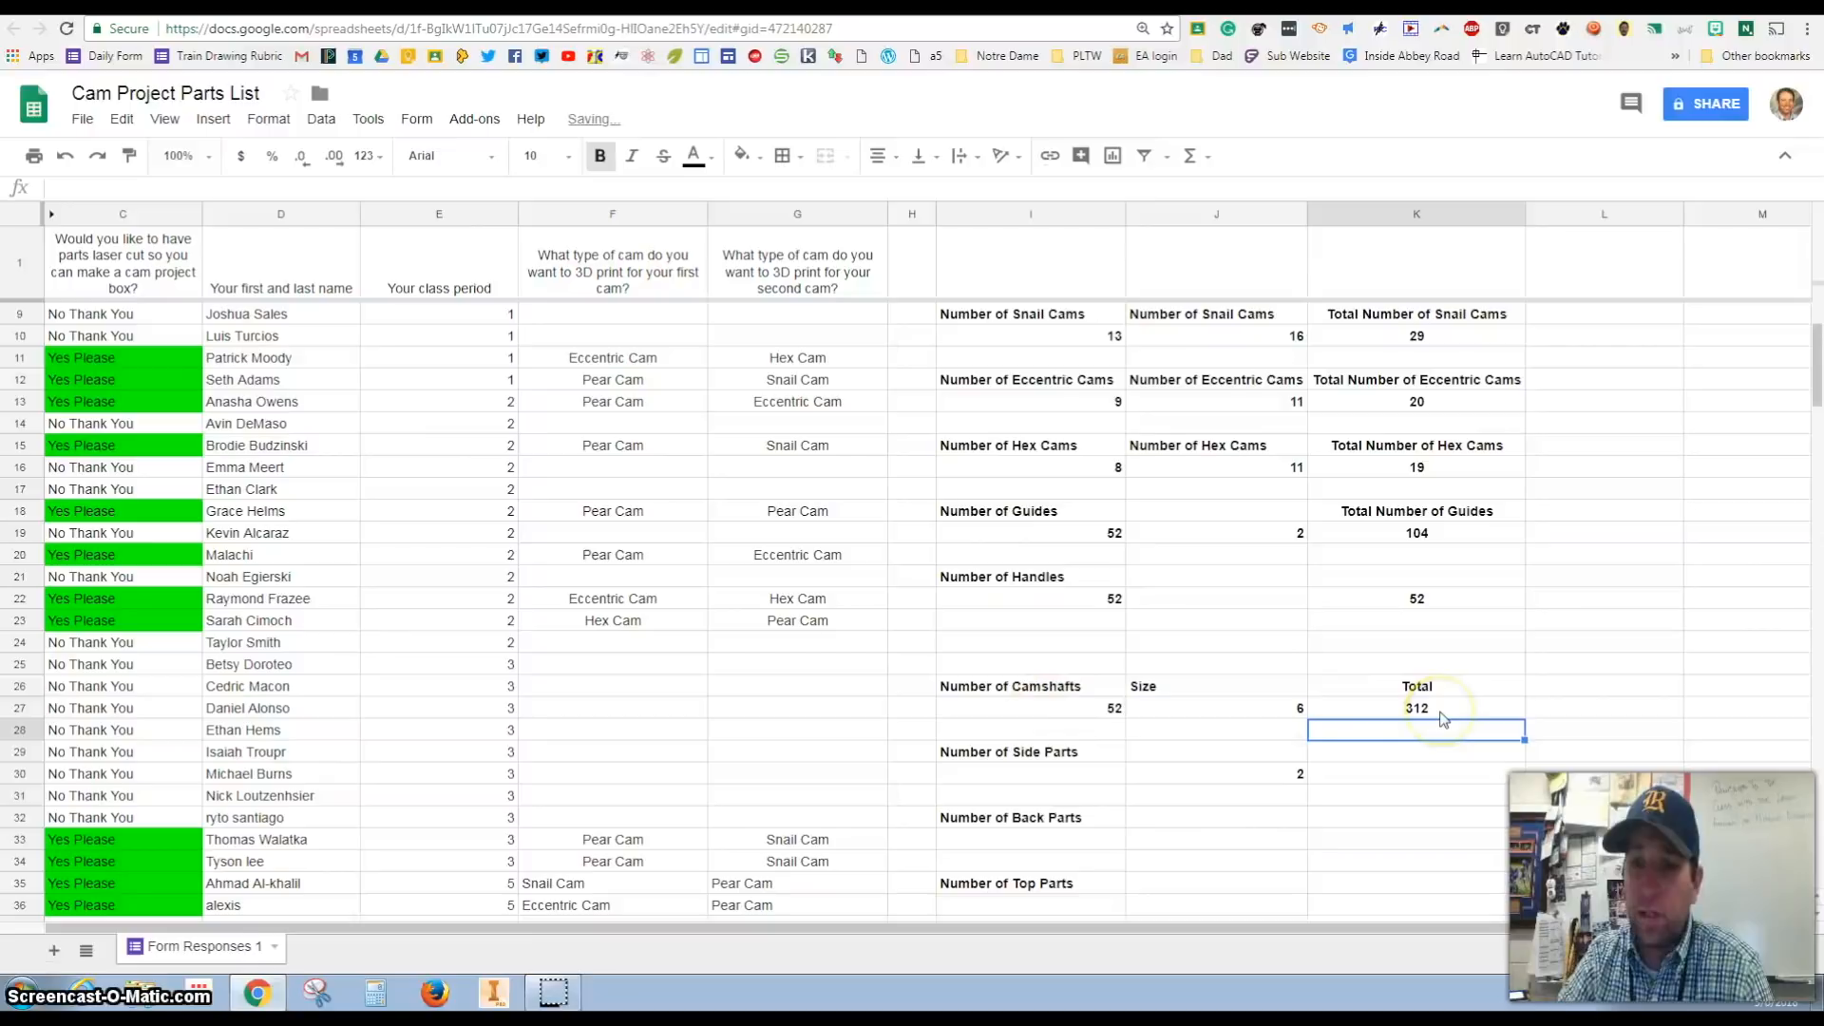
# - Convert the camshaft total to feet in L27 with the formula =K27/12
pyautogui.click(1579, 717)
pyautogui.write('=')
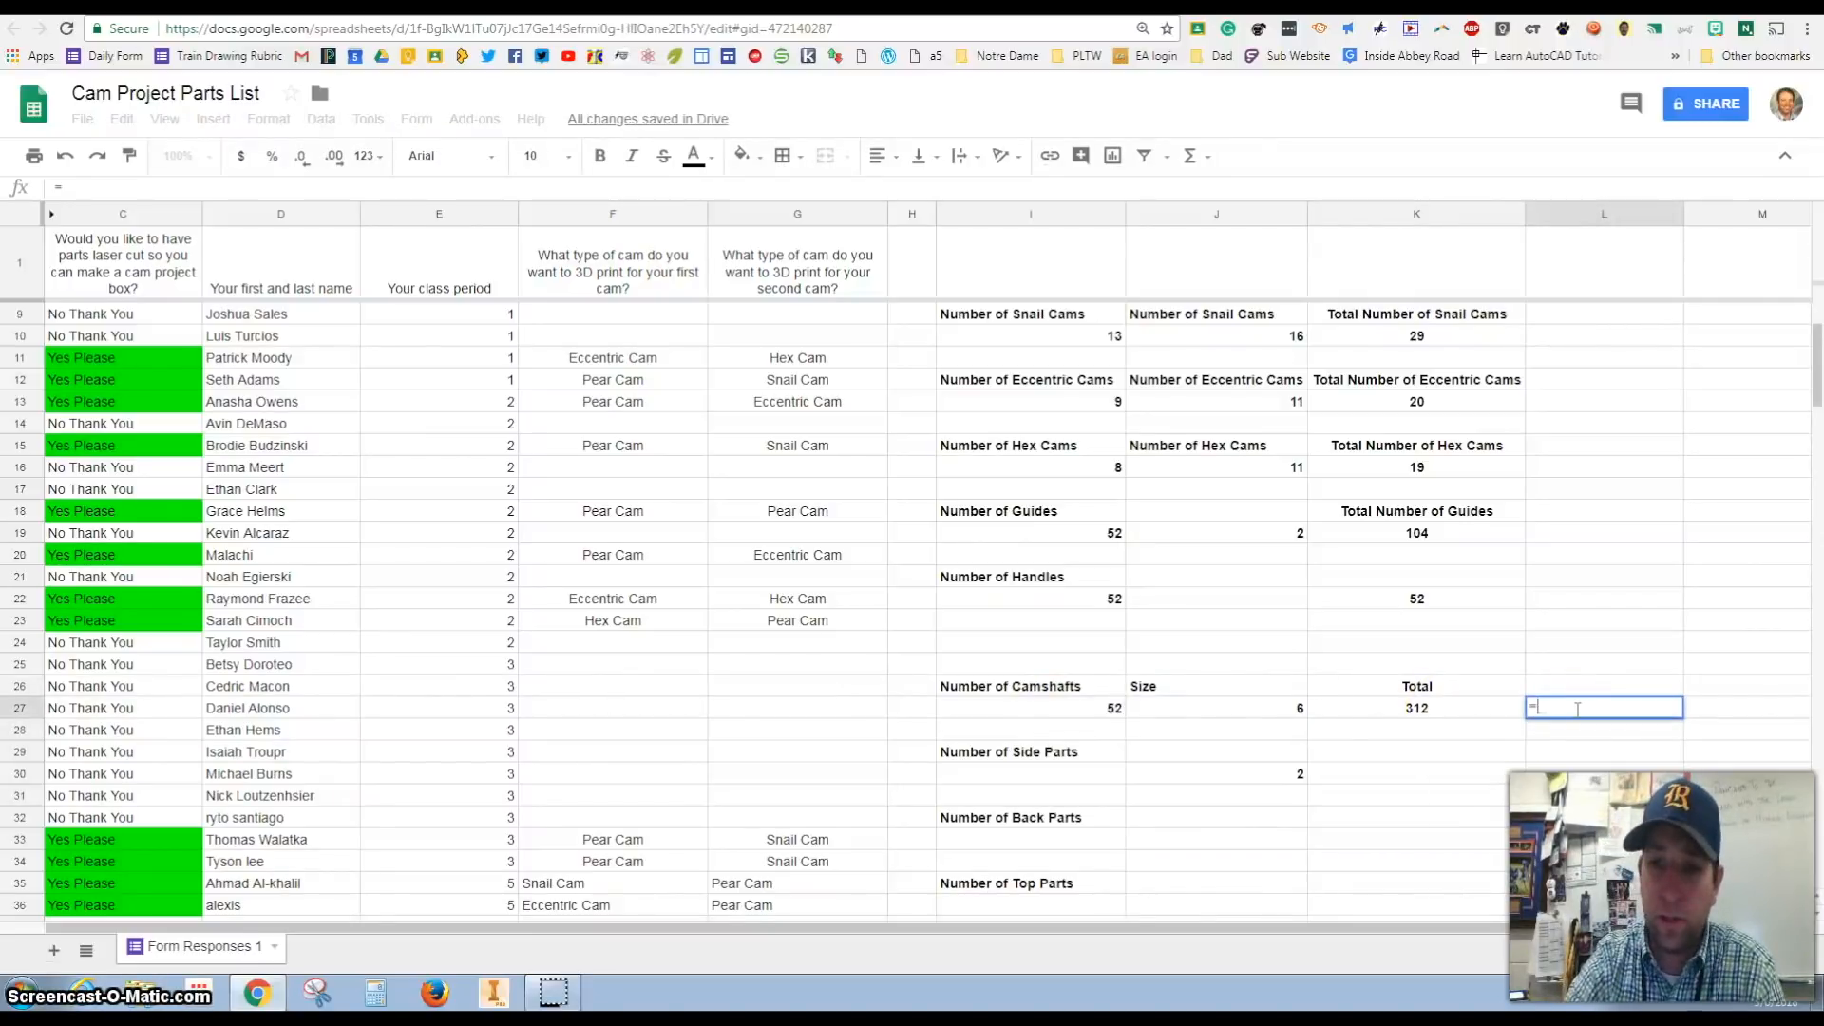
pyautogui.click(1456, 719)
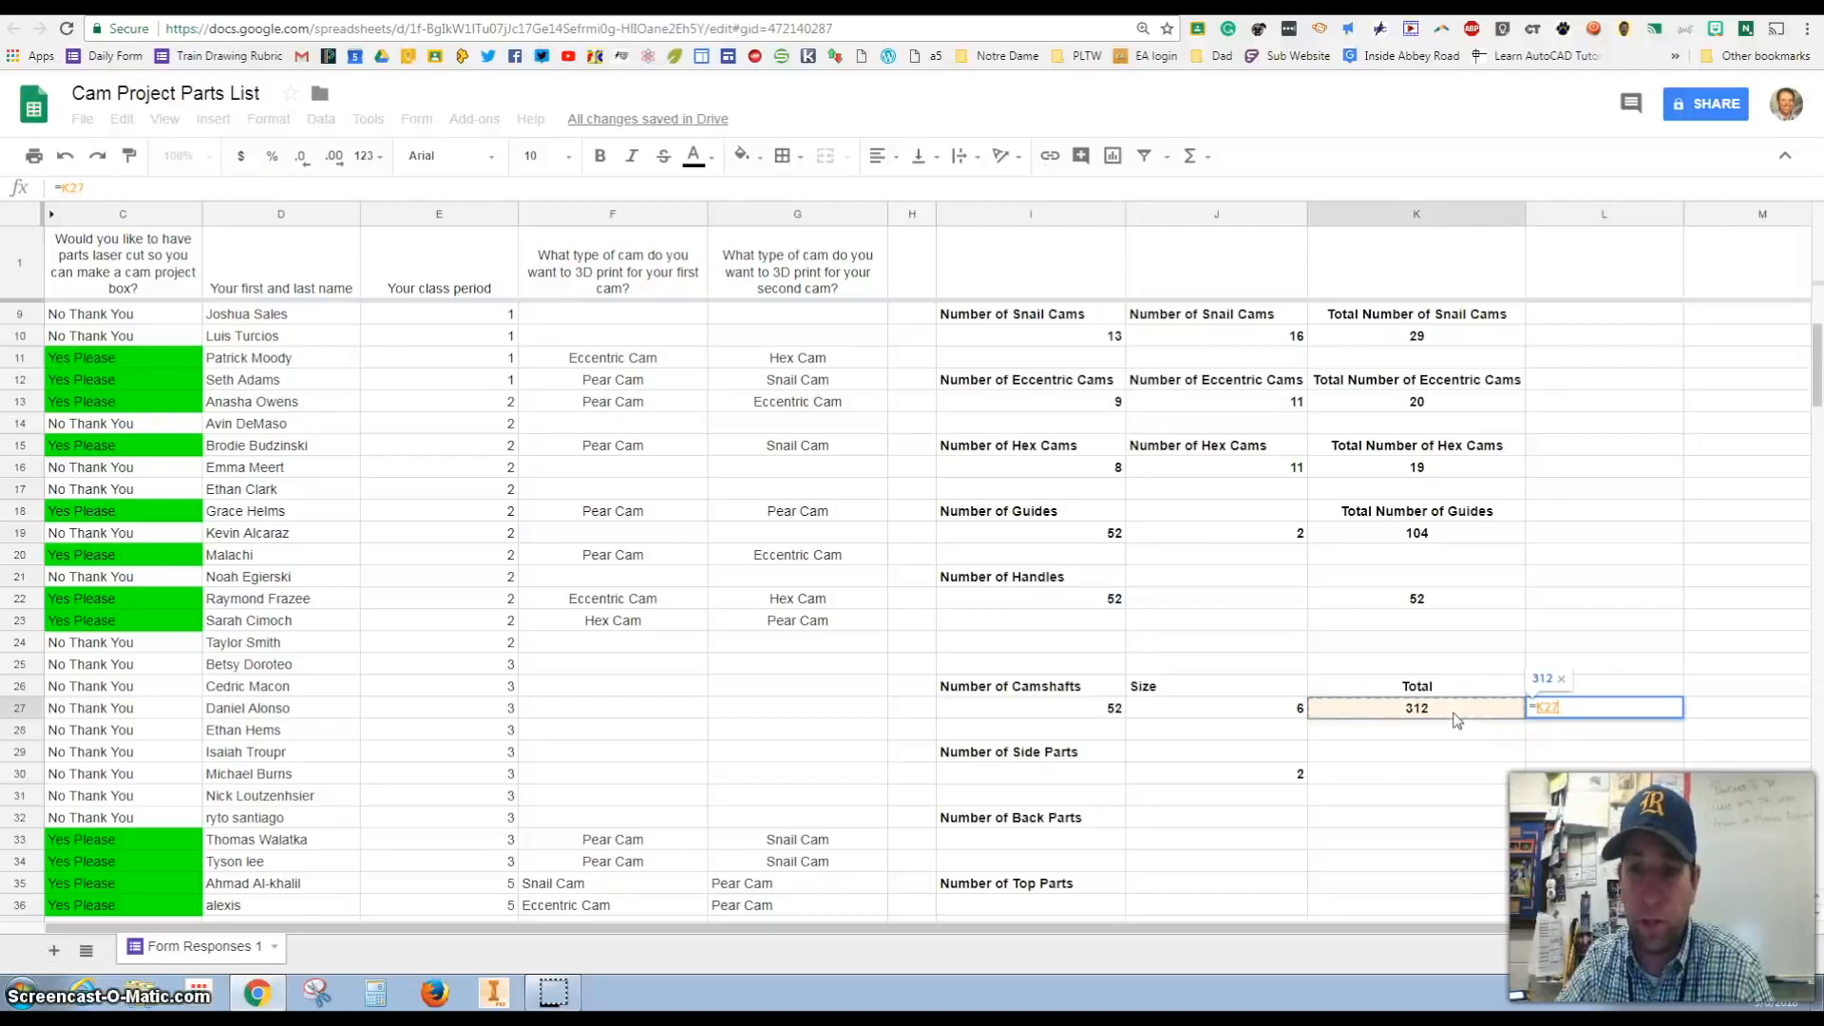
pyautogui.write('/12')
pyautogui.press('Return')
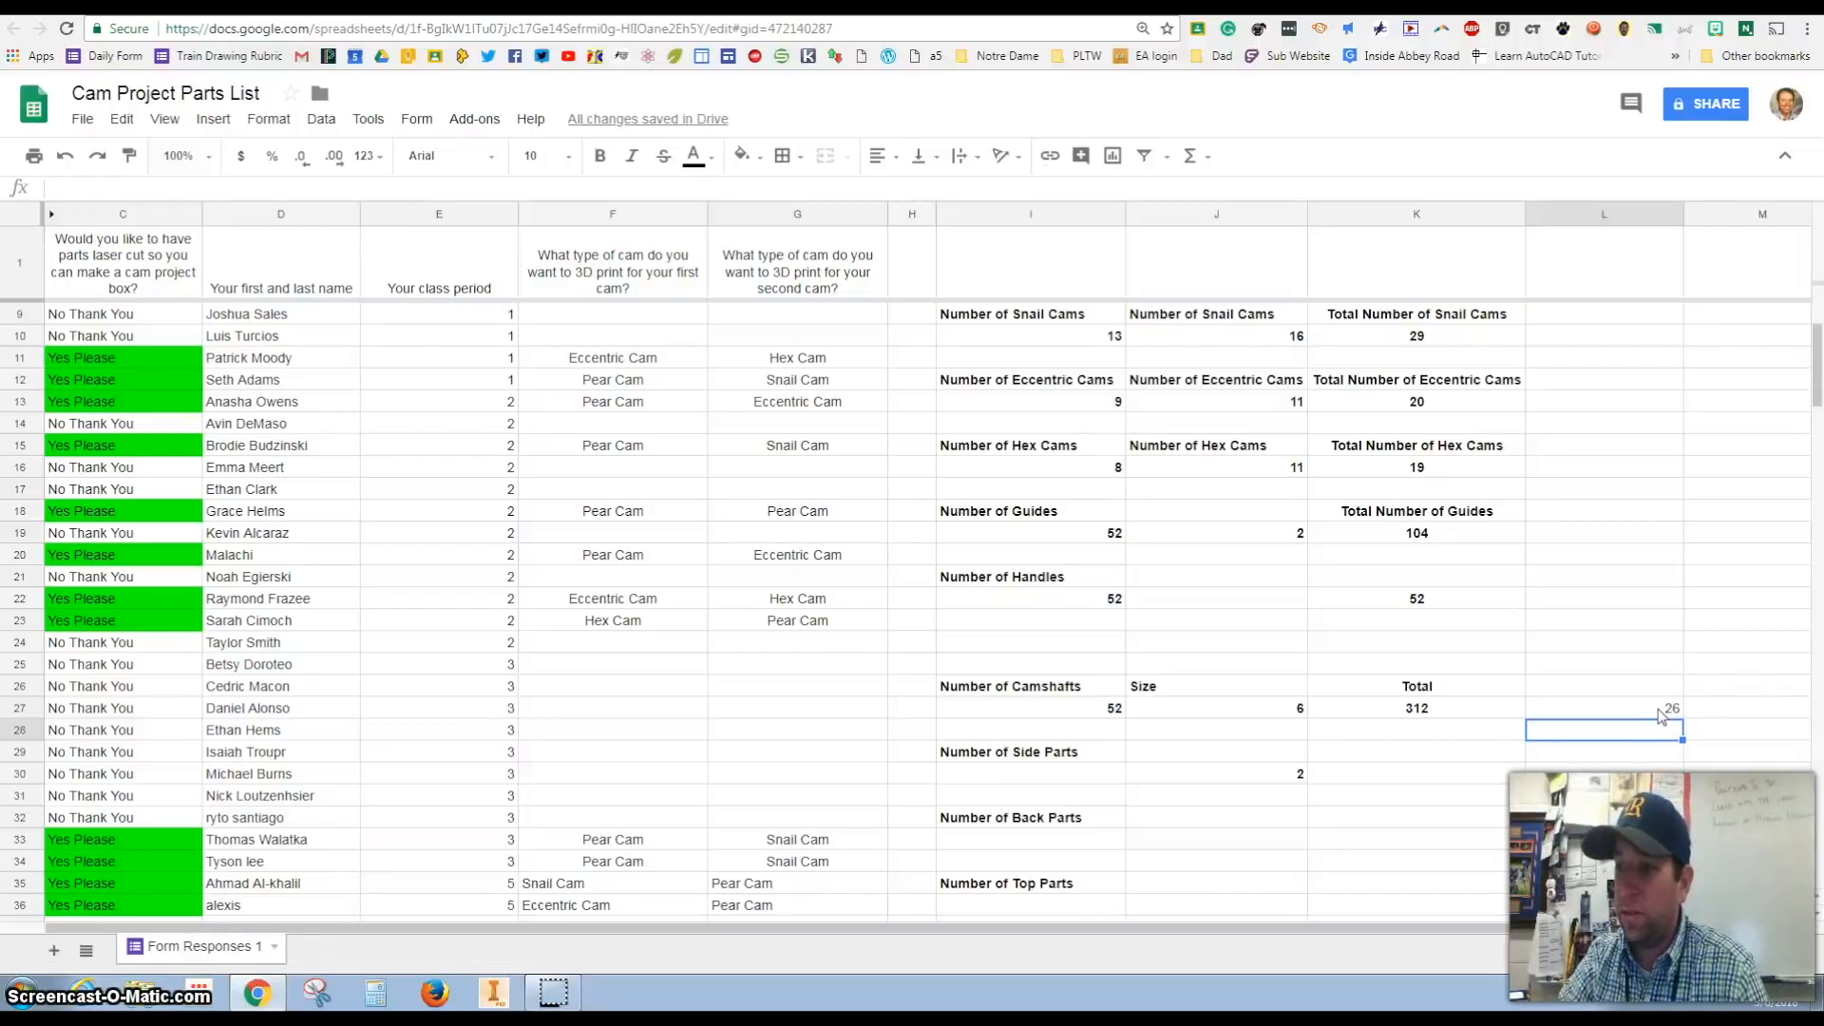
# - Link the Number of Side Parts cell I30 to the cam project kit count with the formula =I4
pyautogui.scroll(-3, 1085, 637)
pyautogui.click(1082, 629)
pyautogui.write('=')
pyautogui.scroll(6, 1140, 570)
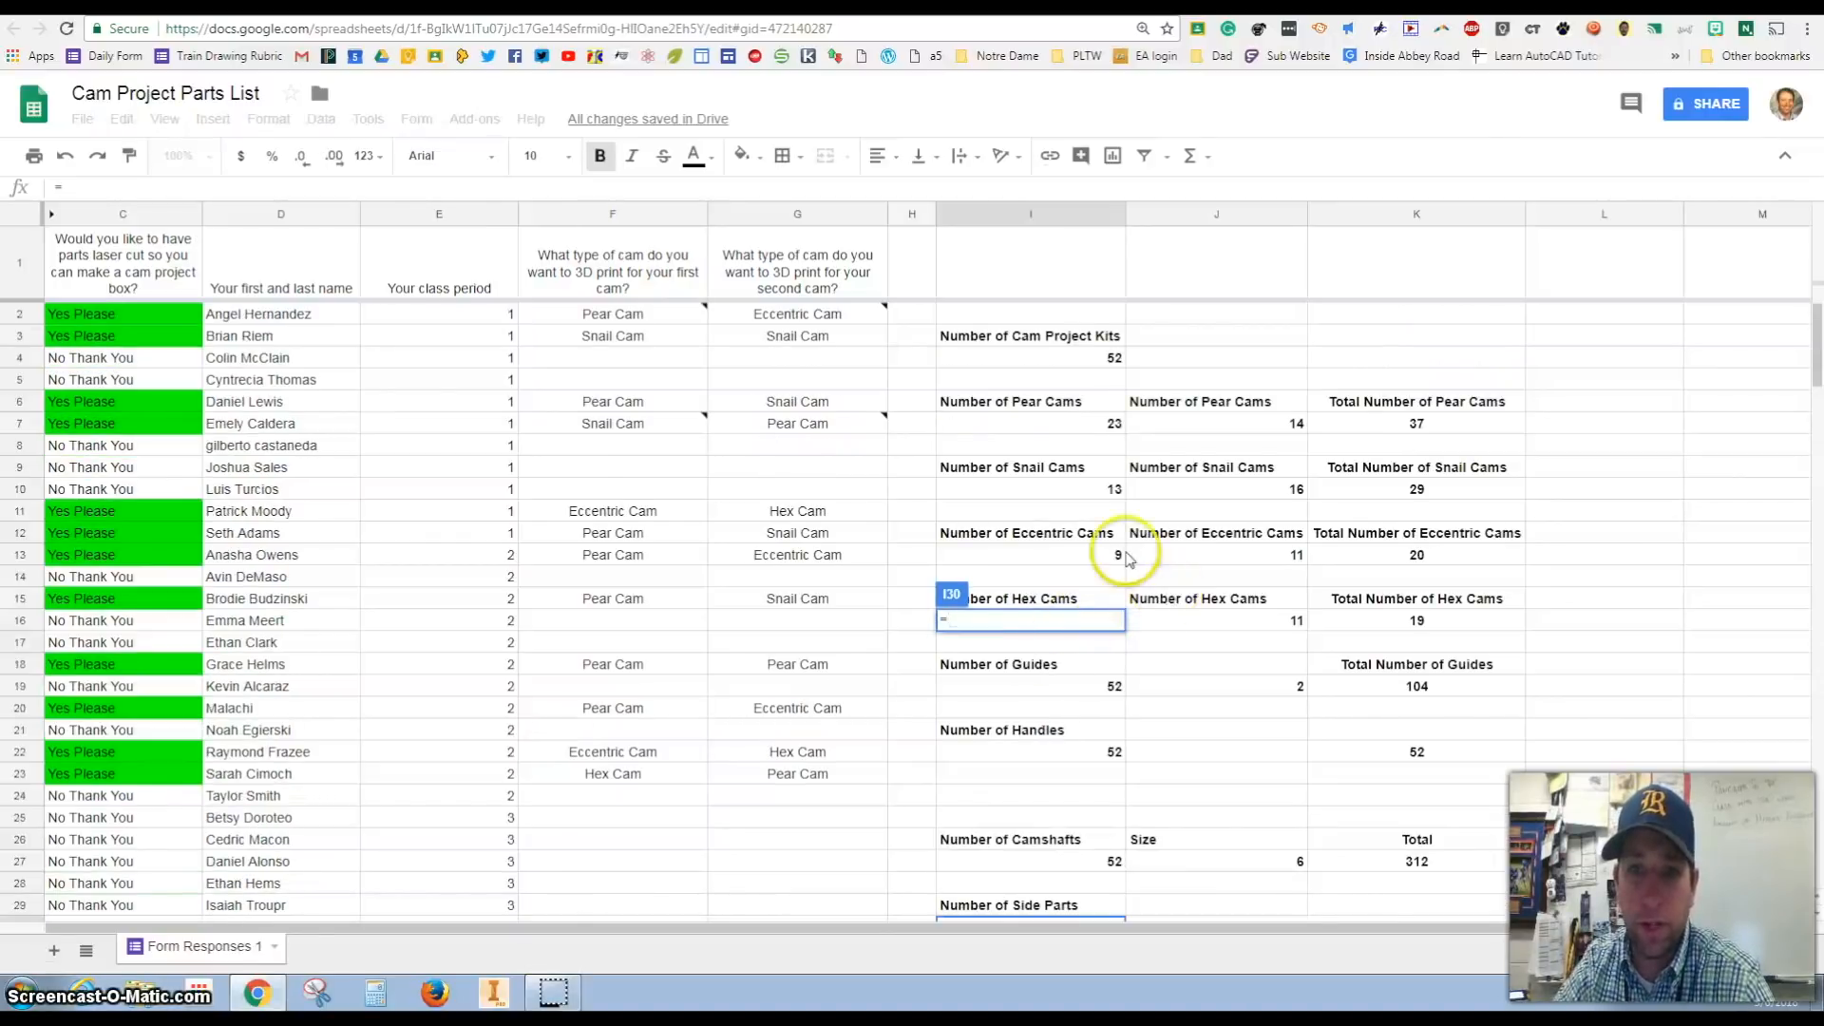
pyautogui.click(1107, 367)
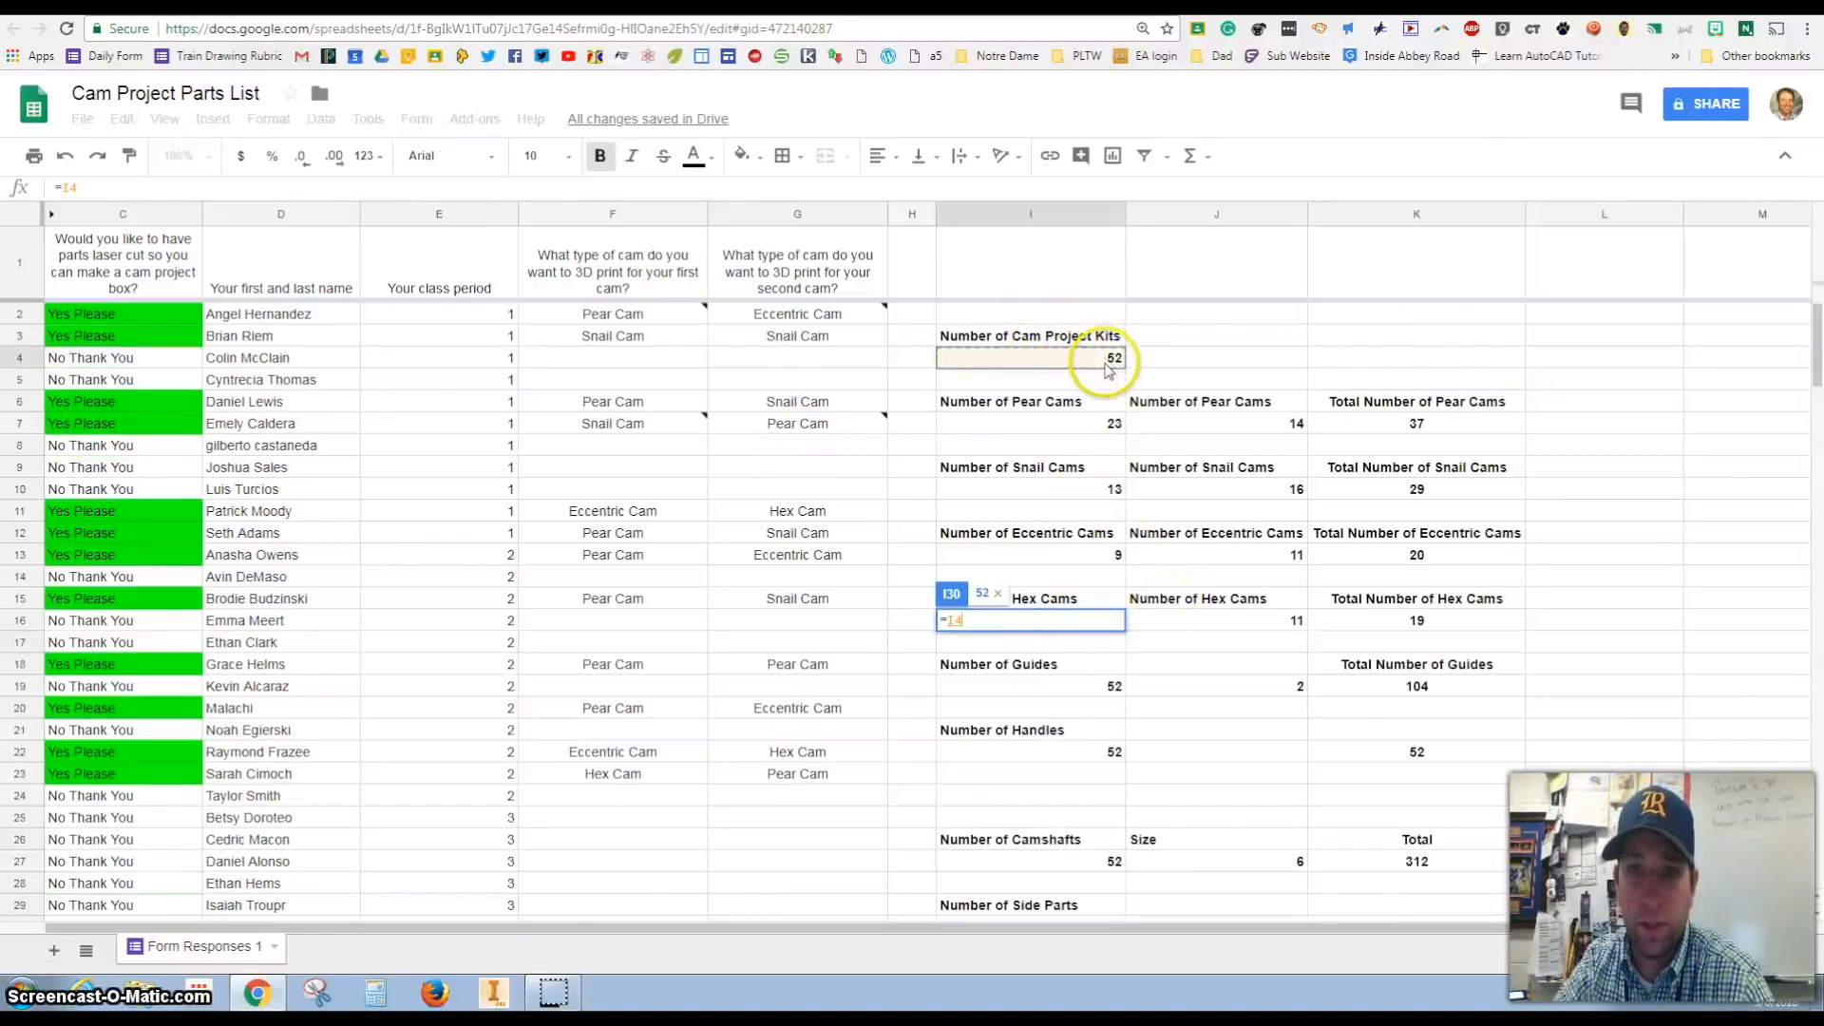
pyautogui.press('Return')
# - Calculate the total number of side parts in K30 with the formula =I30*J30
pyautogui.scroll(-2, 1173, 617)
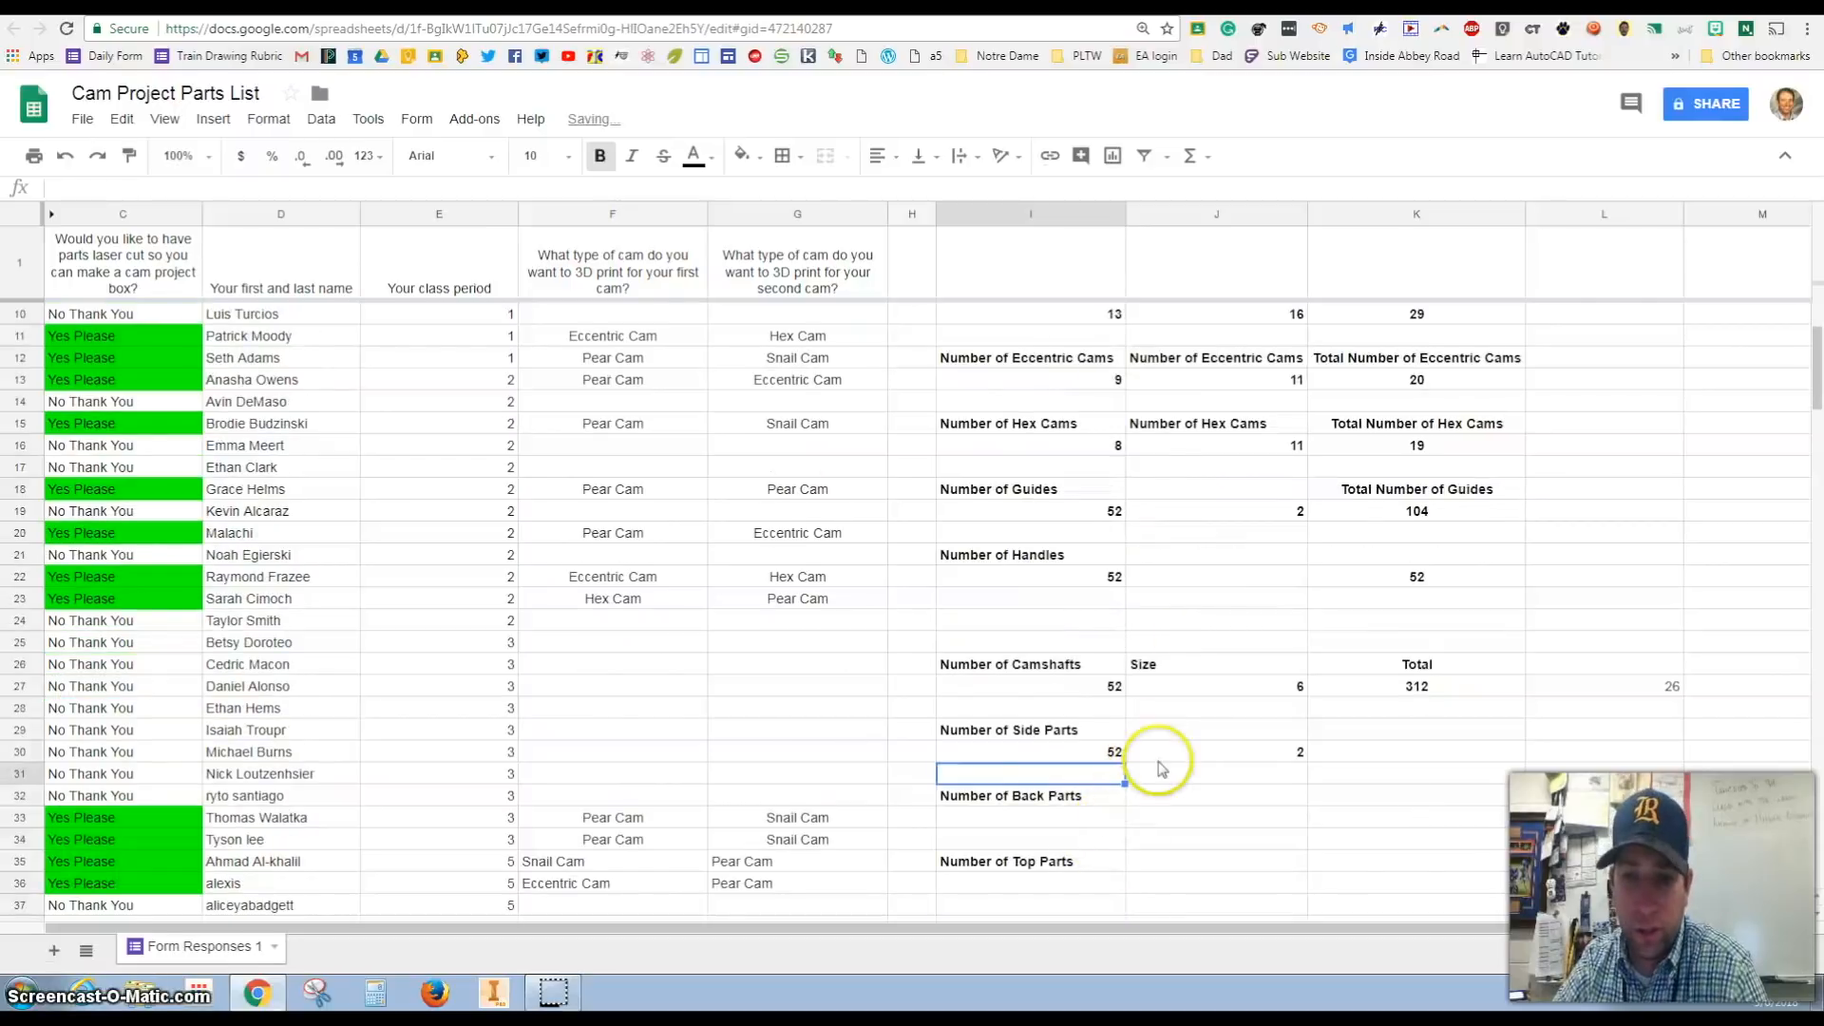
pyautogui.click(1359, 760)
pyautogui.write('=')
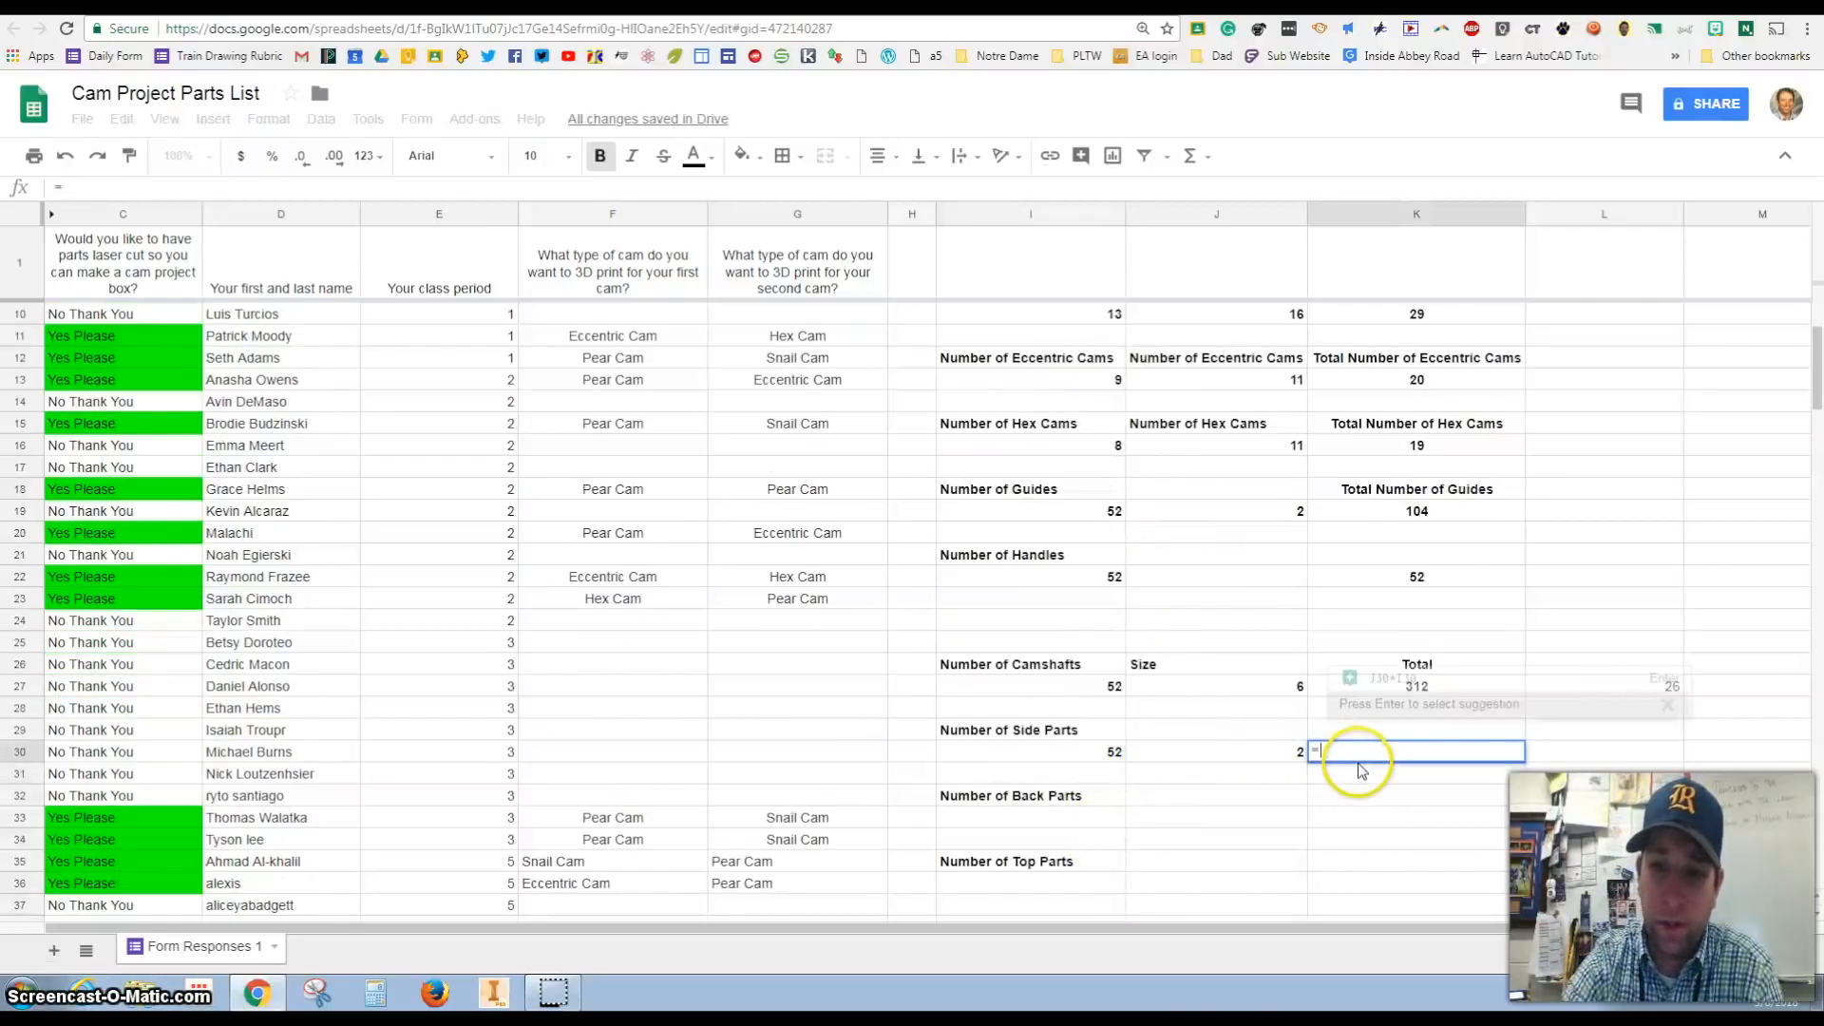
pyautogui.click(1069, 760)
pyautogui.write('*')
pyautogui.click(1261, 765)
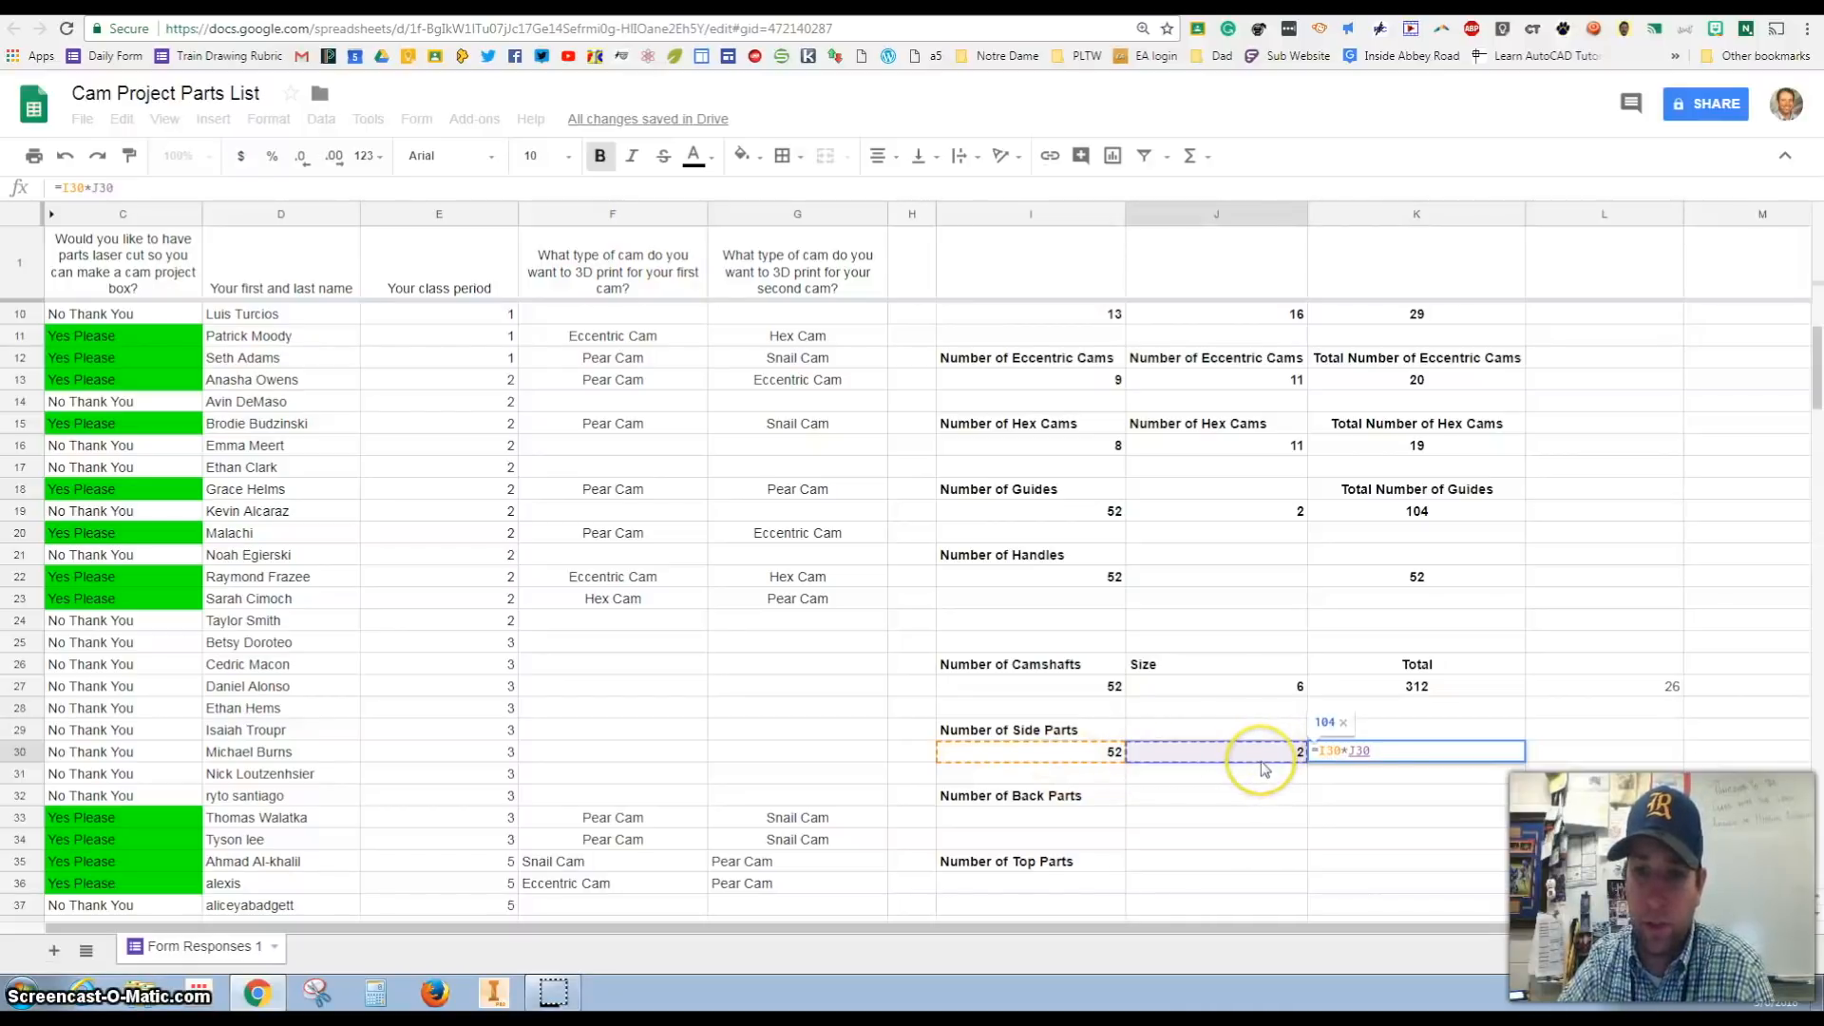
pyautogui.press('Return')
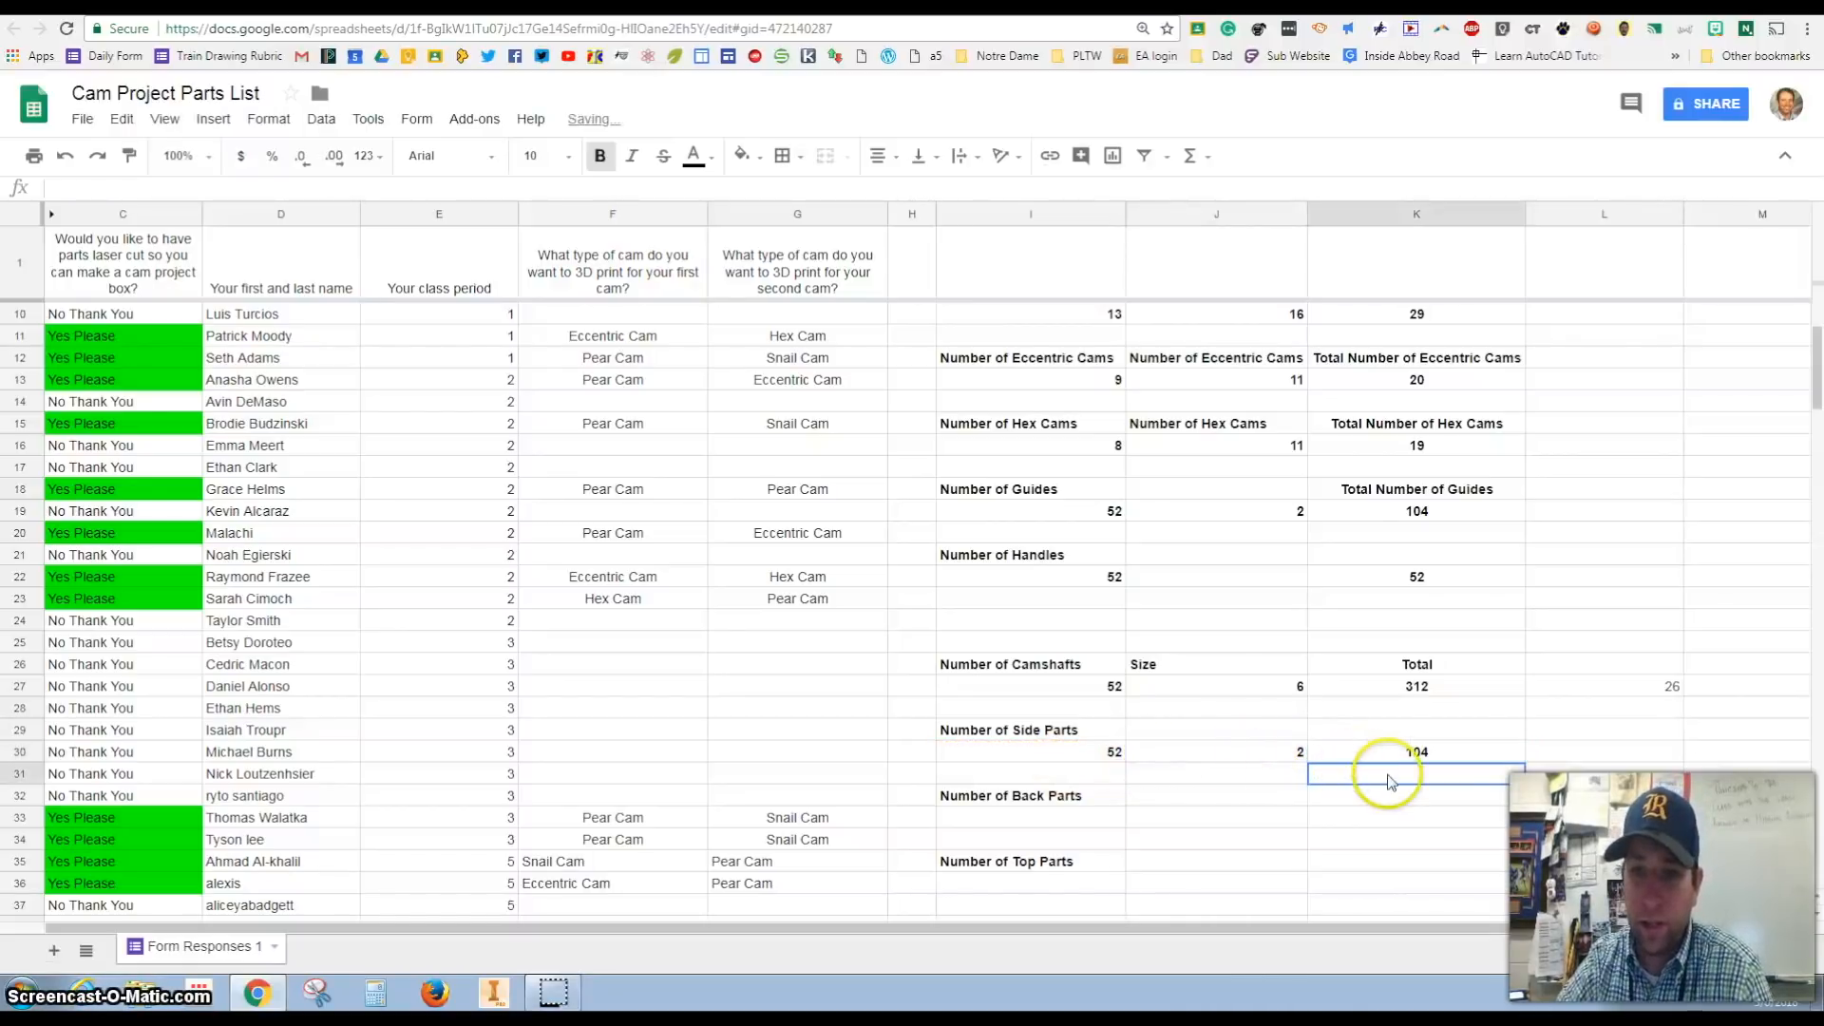
# - Link the Number of Back Parts cell I33 to the side parts count with the formula =I30
pyautogui.click(1059, 822)
pyautogui.write('=')
pyautogui.click(1097, 757)
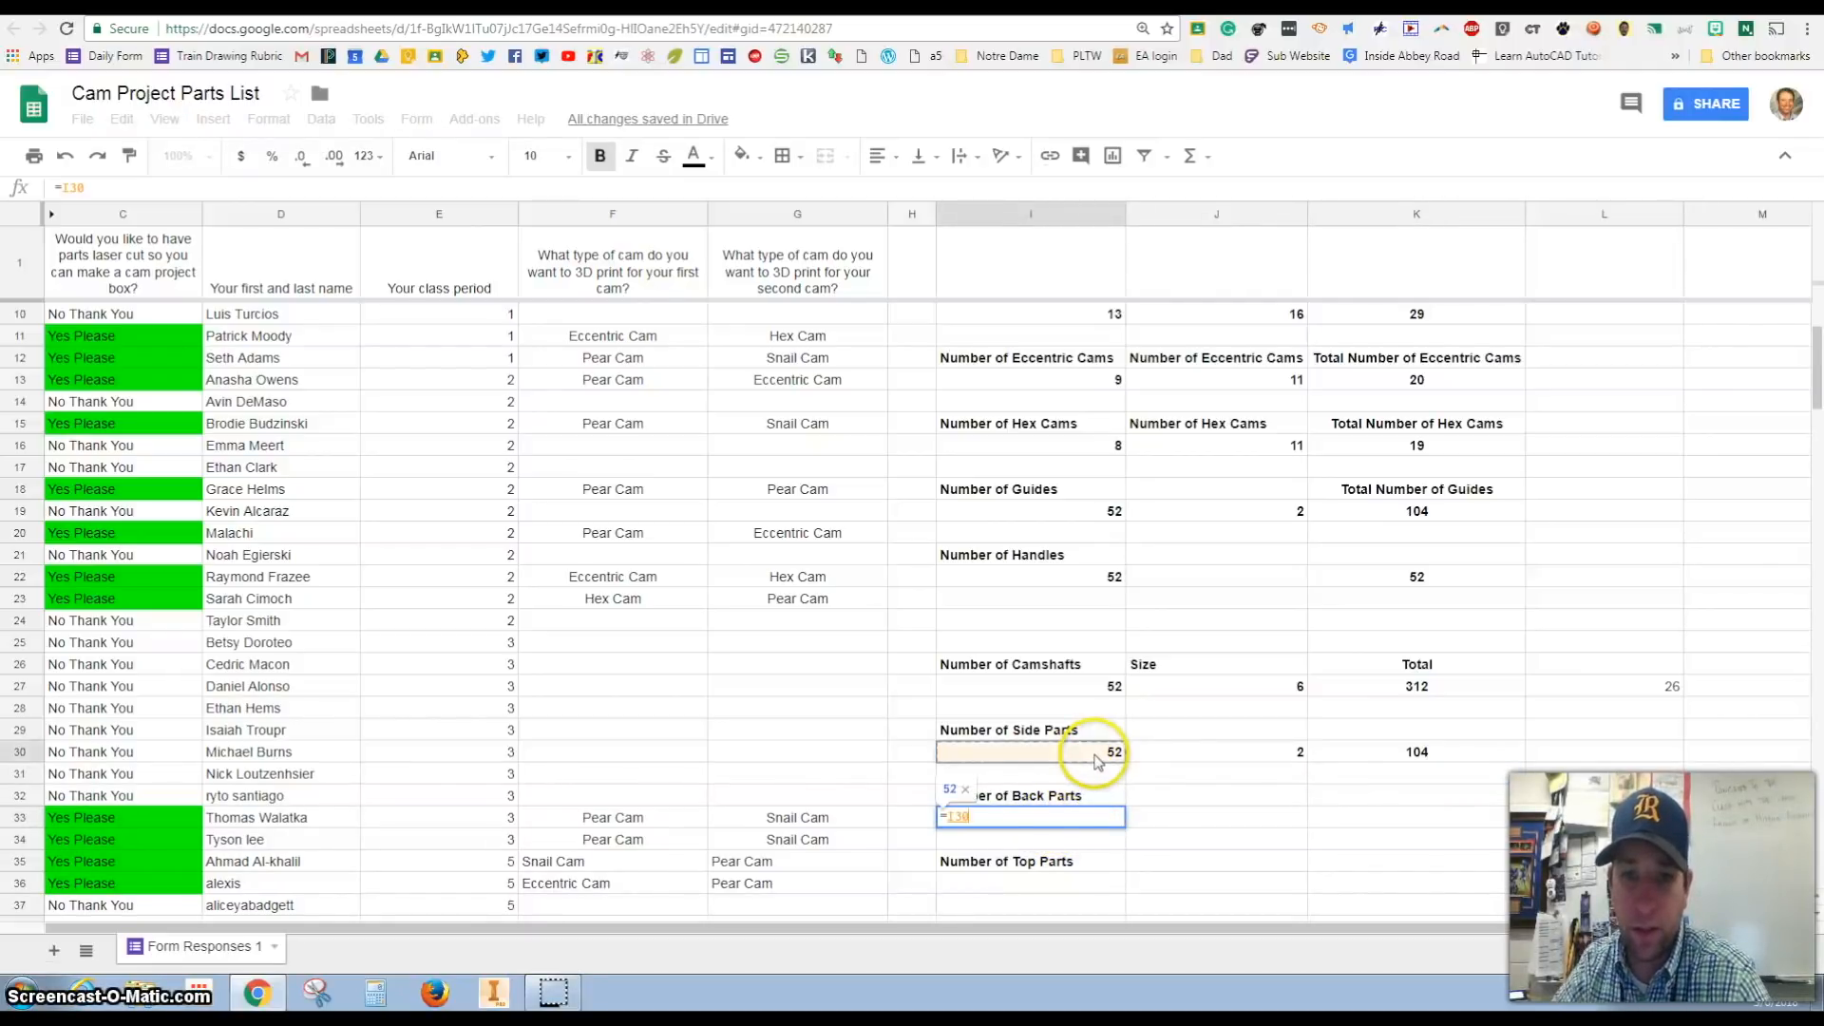
pyautogui.press('Return')
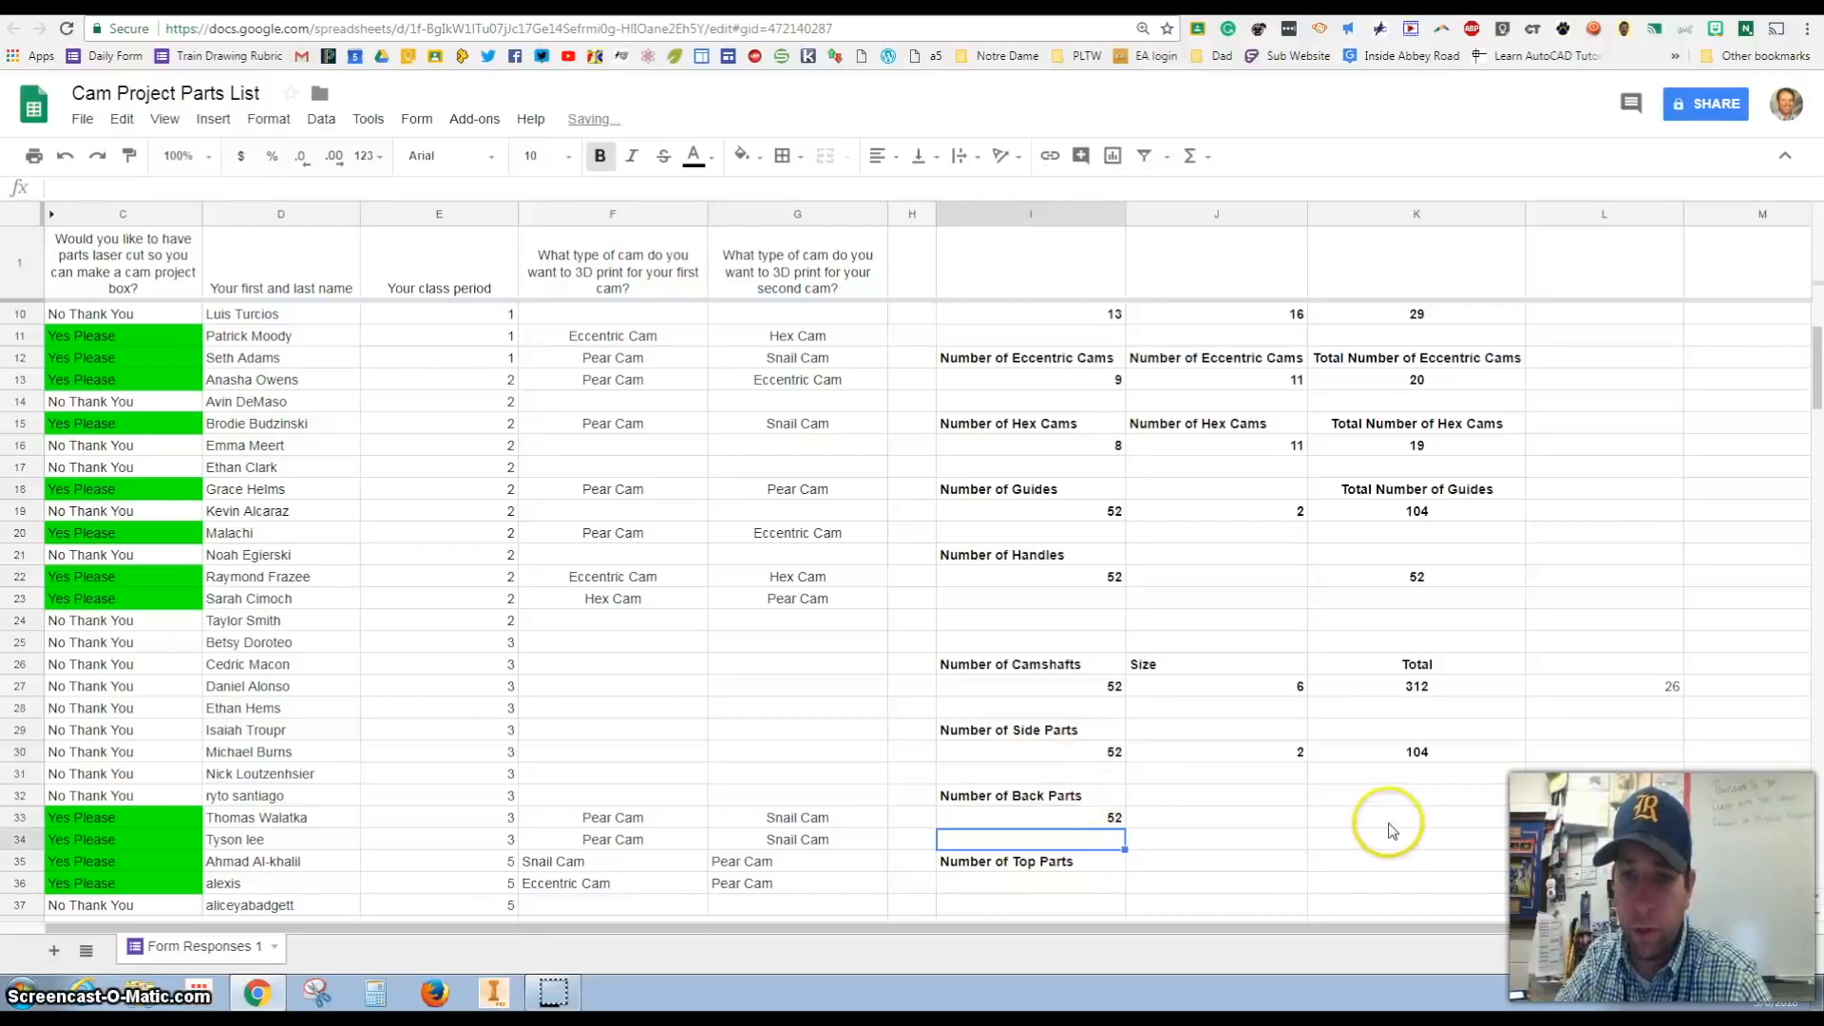
# - Link the Number of Top Parts cell I36 to the back parts count with the formula =I33
pyautogui.scroll(-2, 1073, 783)
pyautogui.click(1091, 757)
pyautogui.write('=')
pyautogui.click(1114, 688)
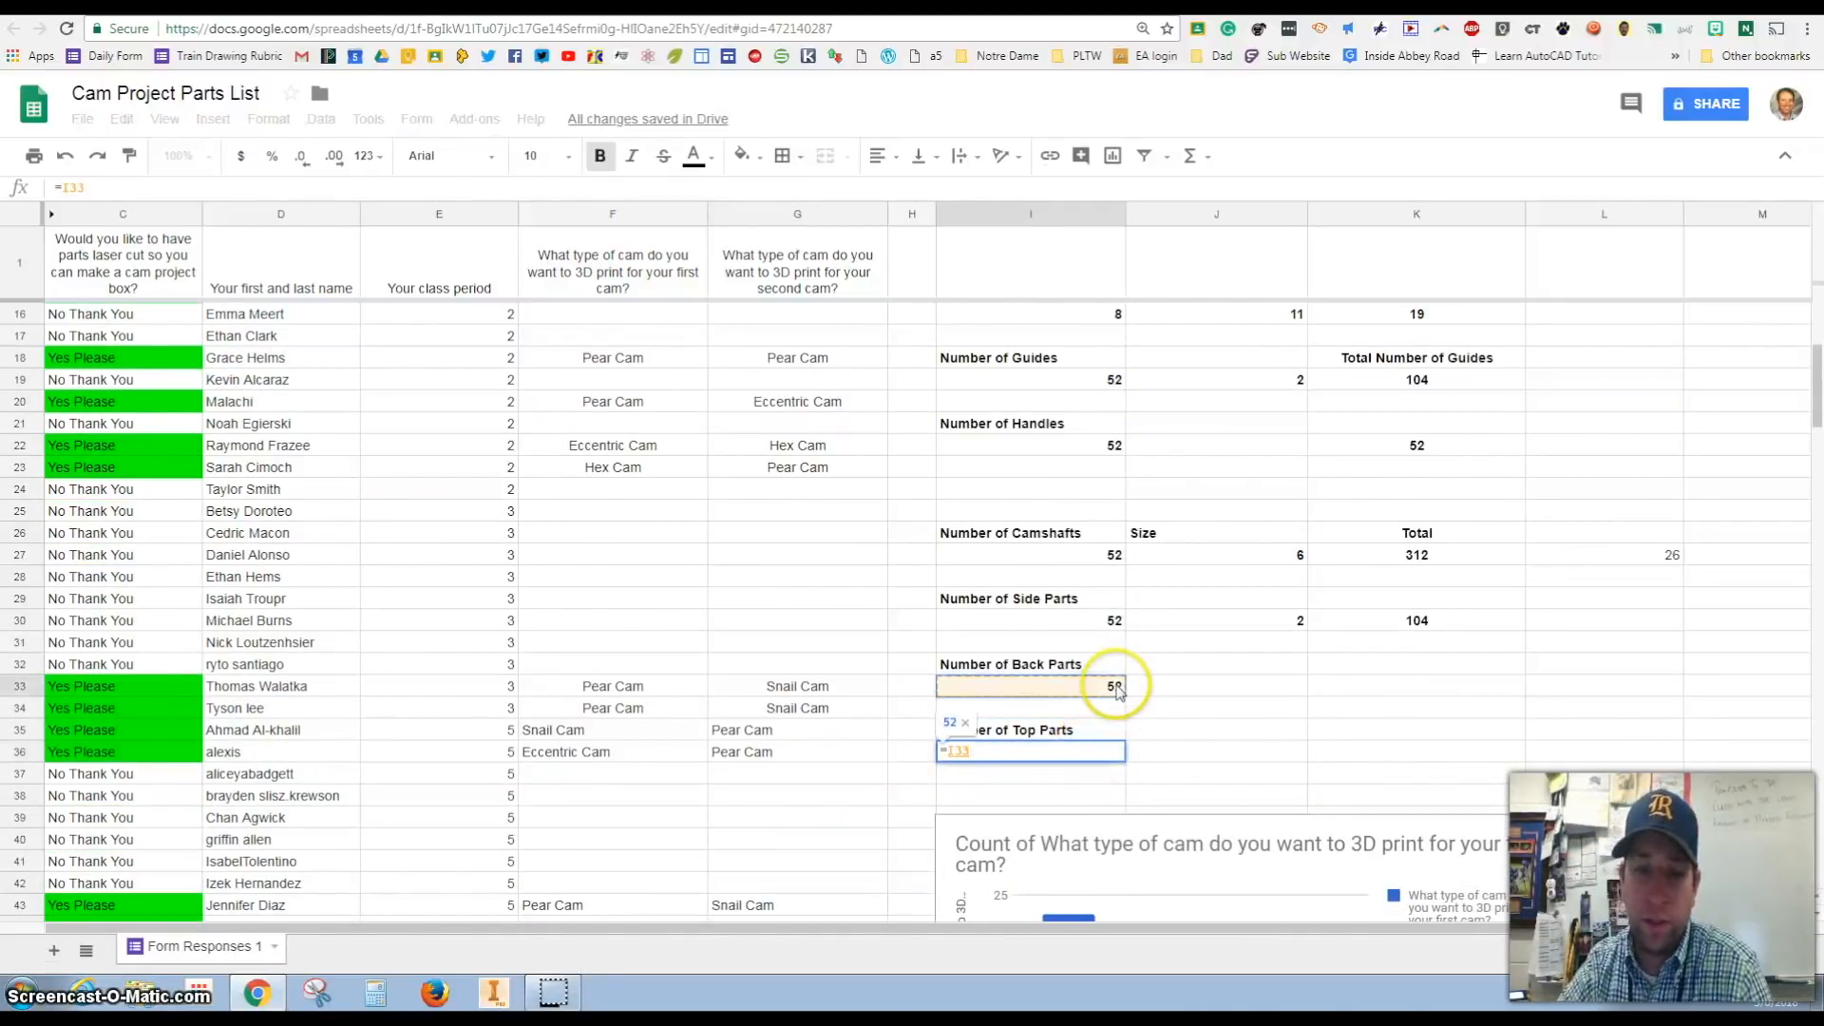
pyautogui.press('Return')
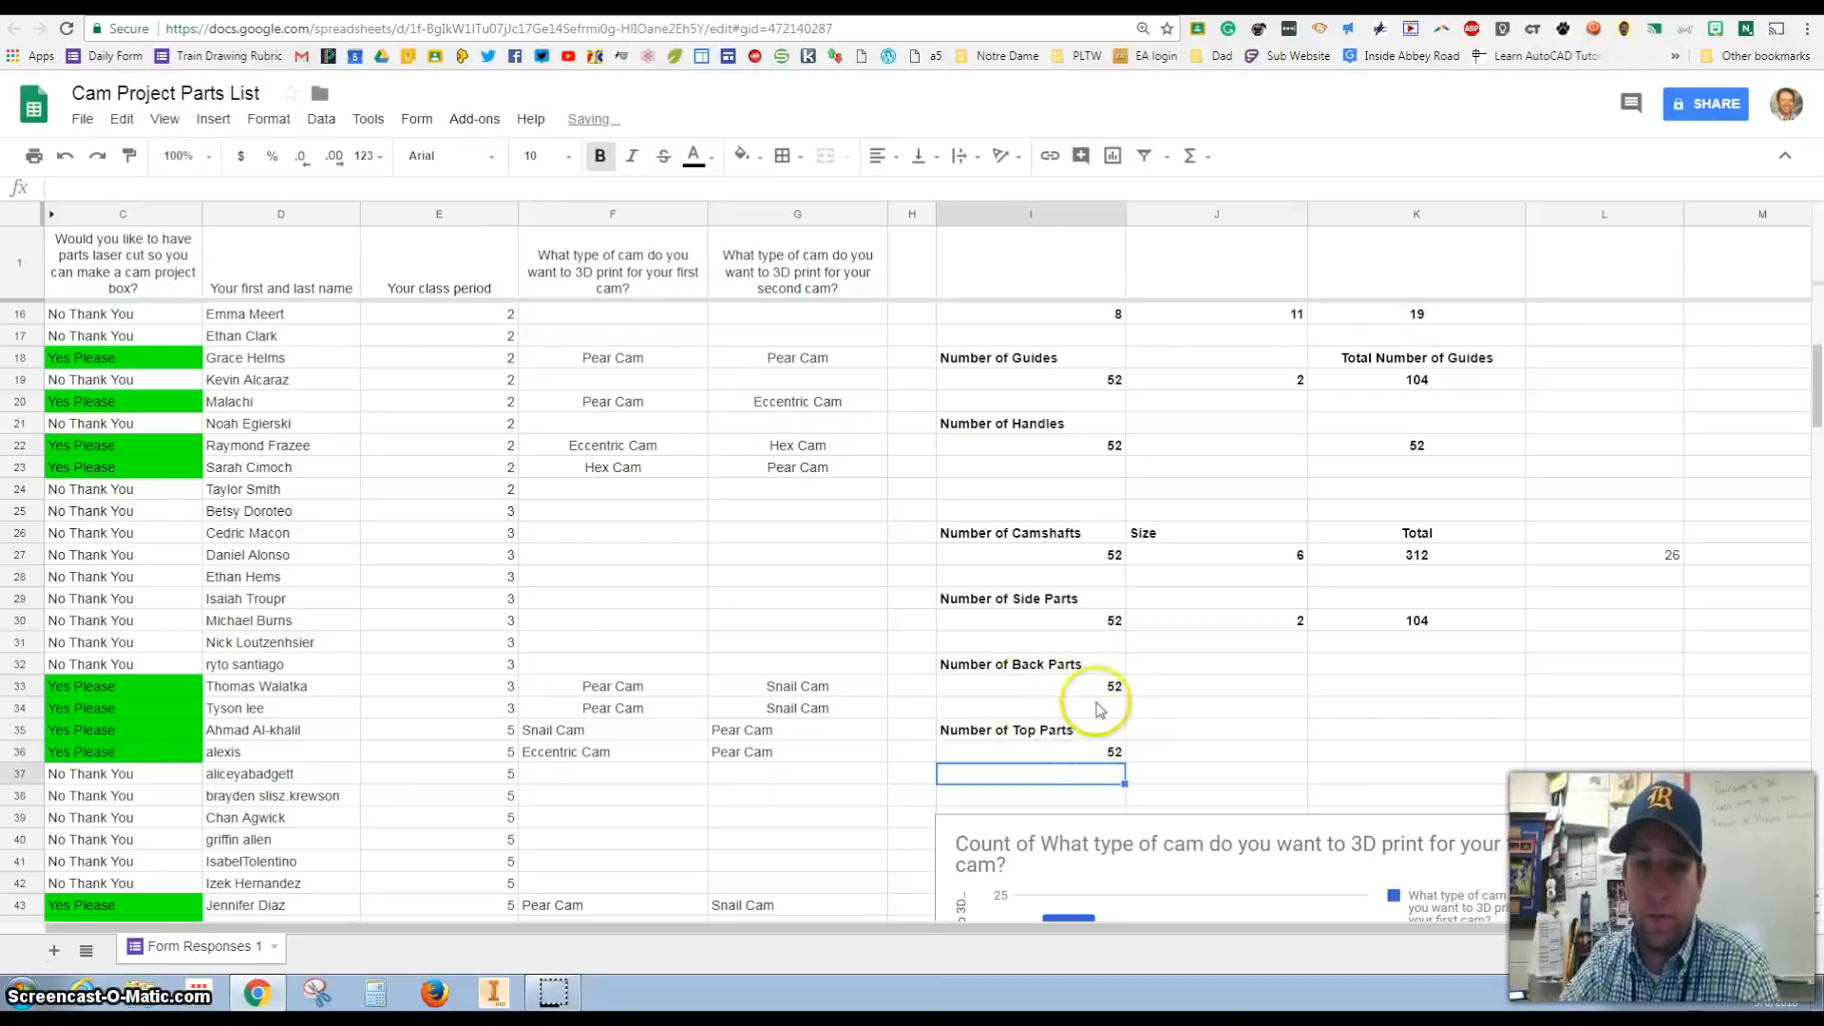
pyautogui.click(1422, 673)
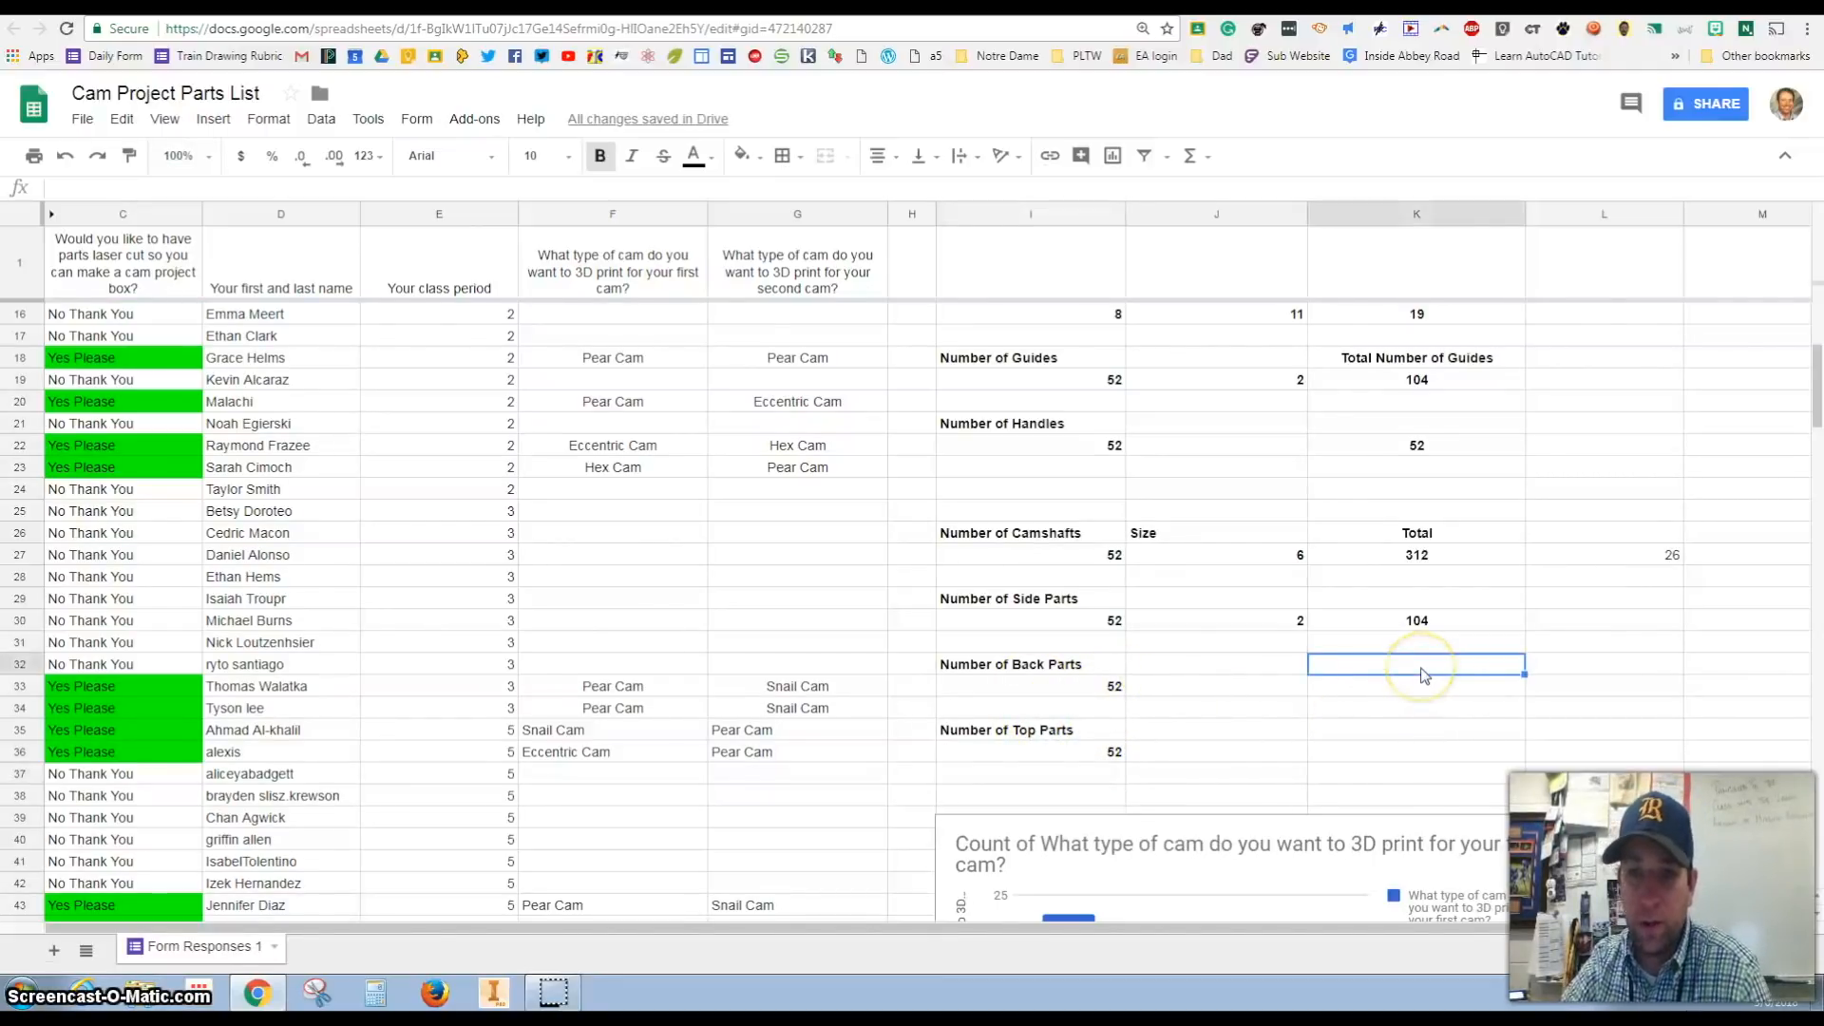
pyautogui.click(1409, 694)
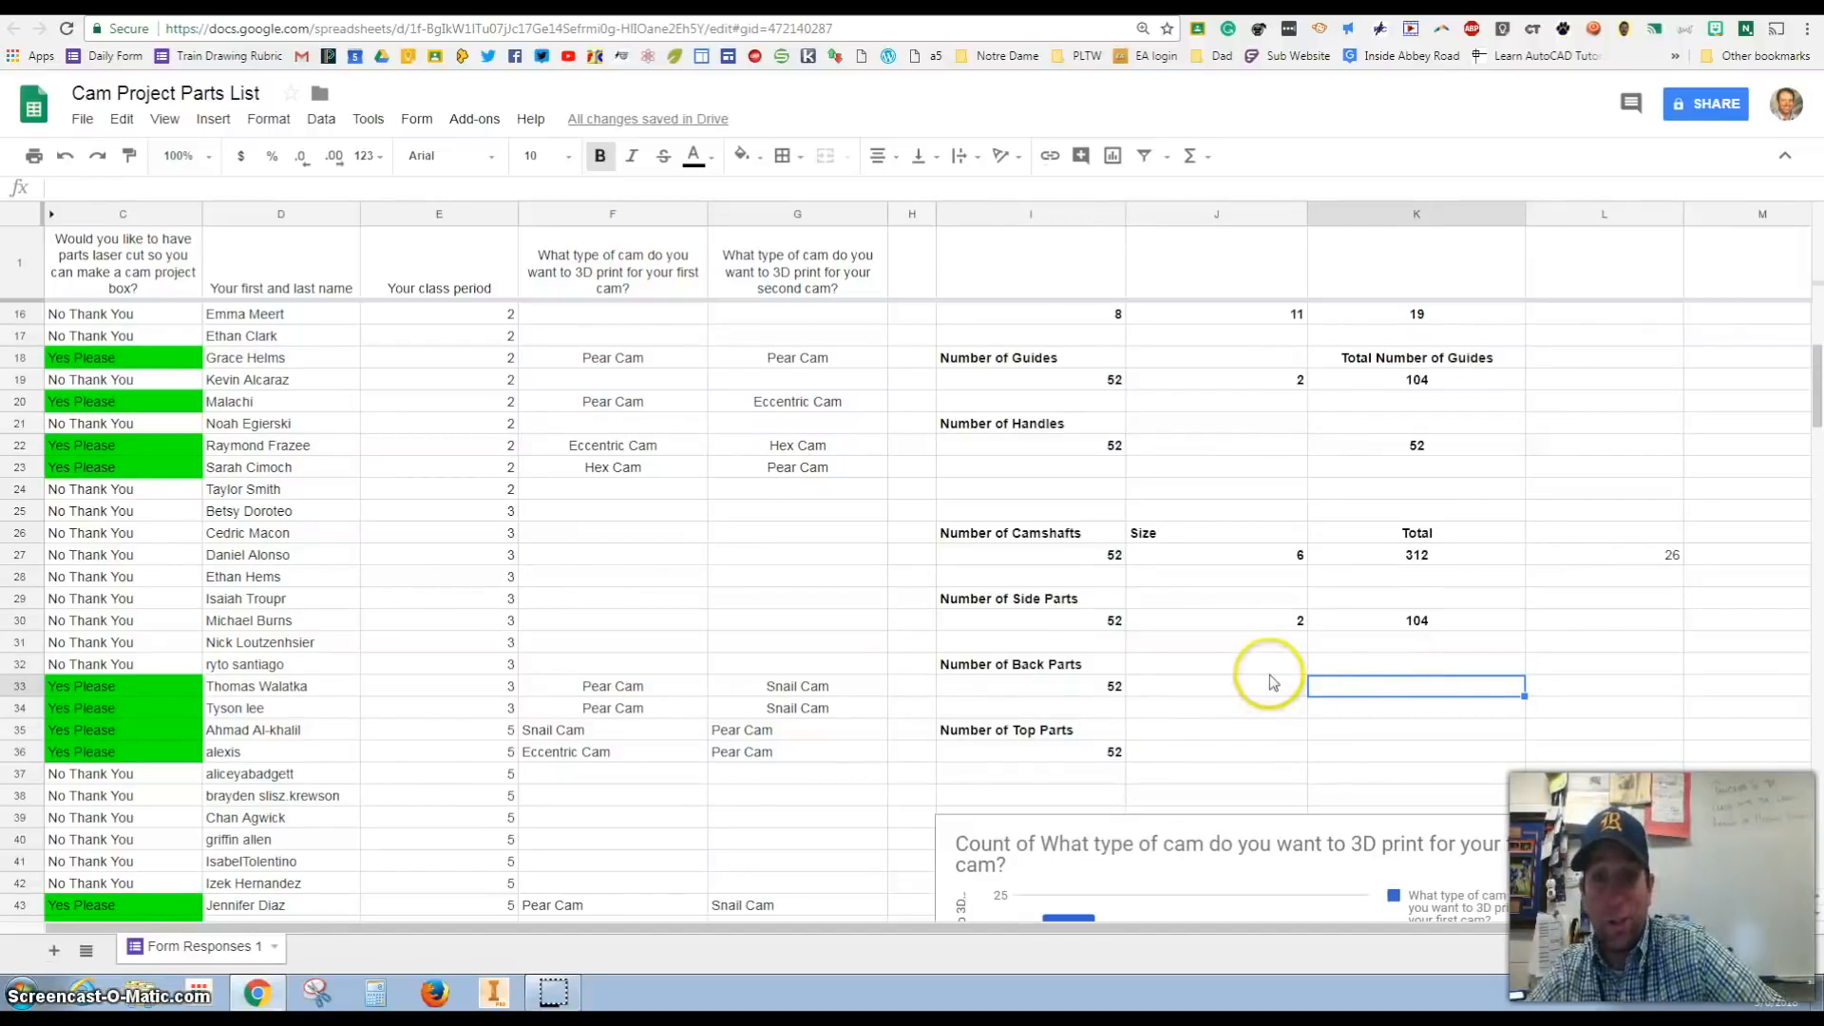
pyautogui.scroll(-5, 1281, 687)
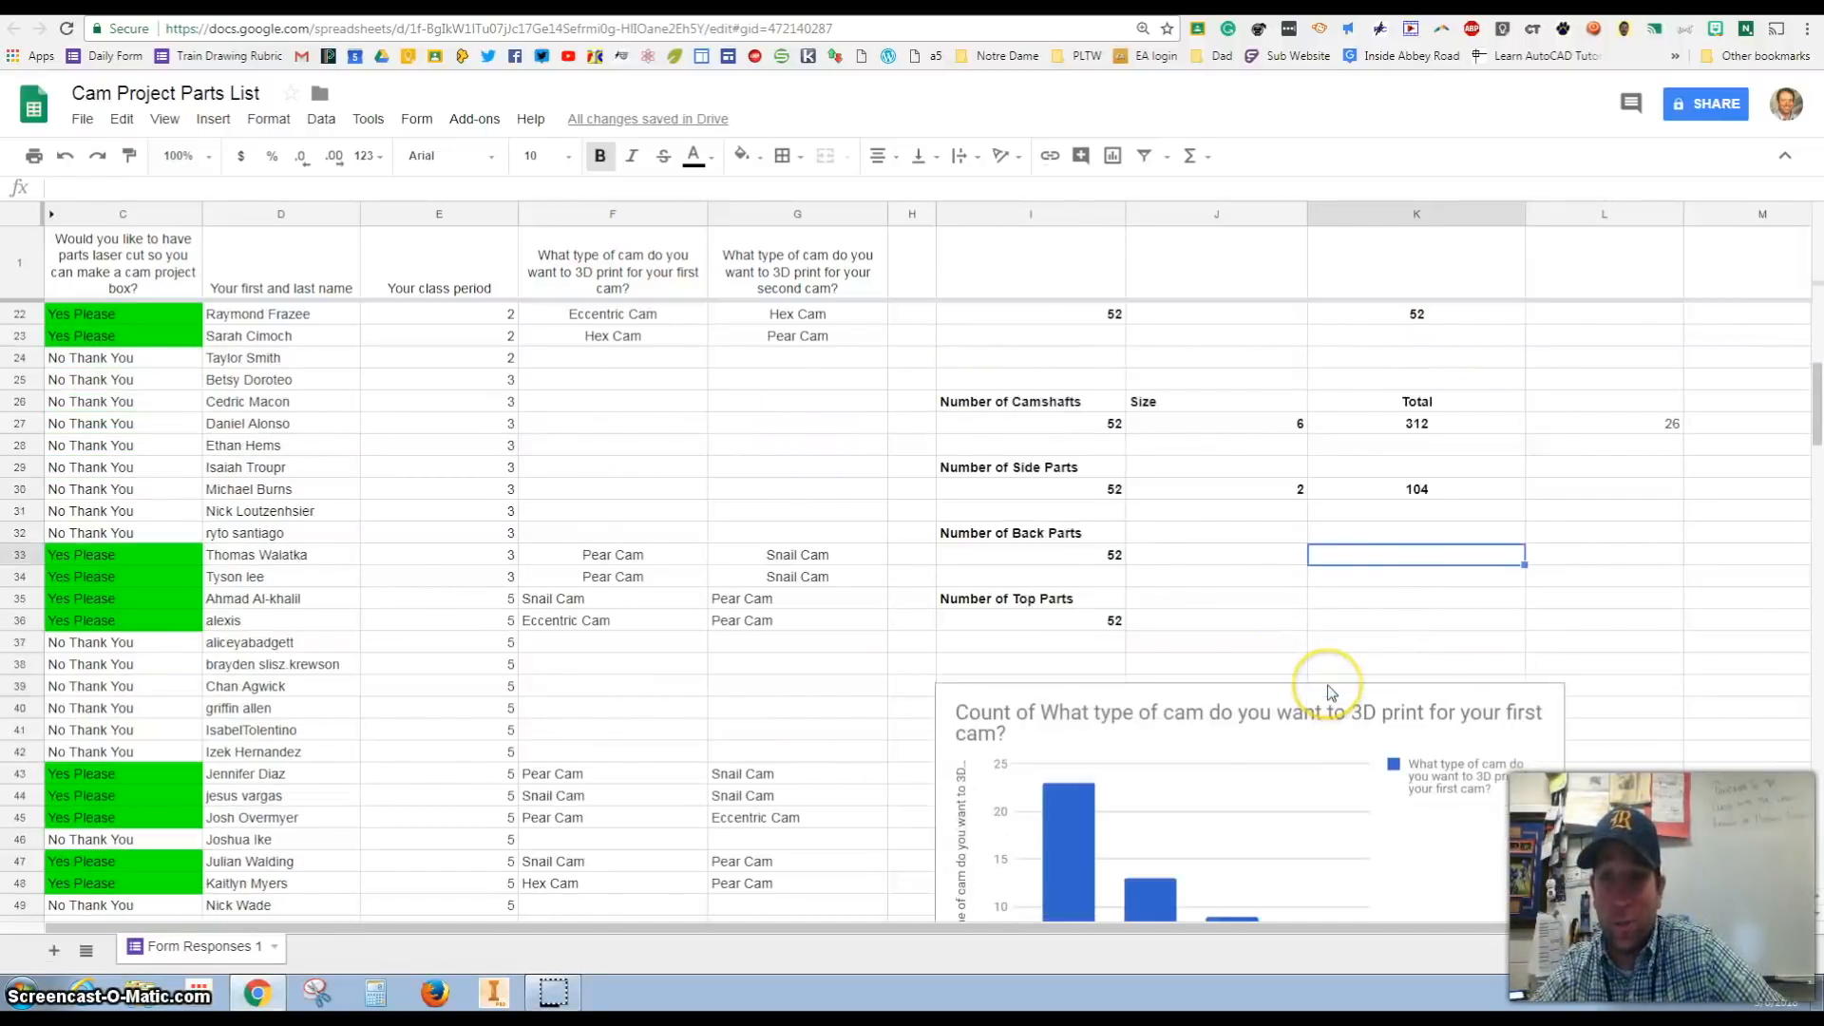
pyautogui.scroll(7, 1282, 627)
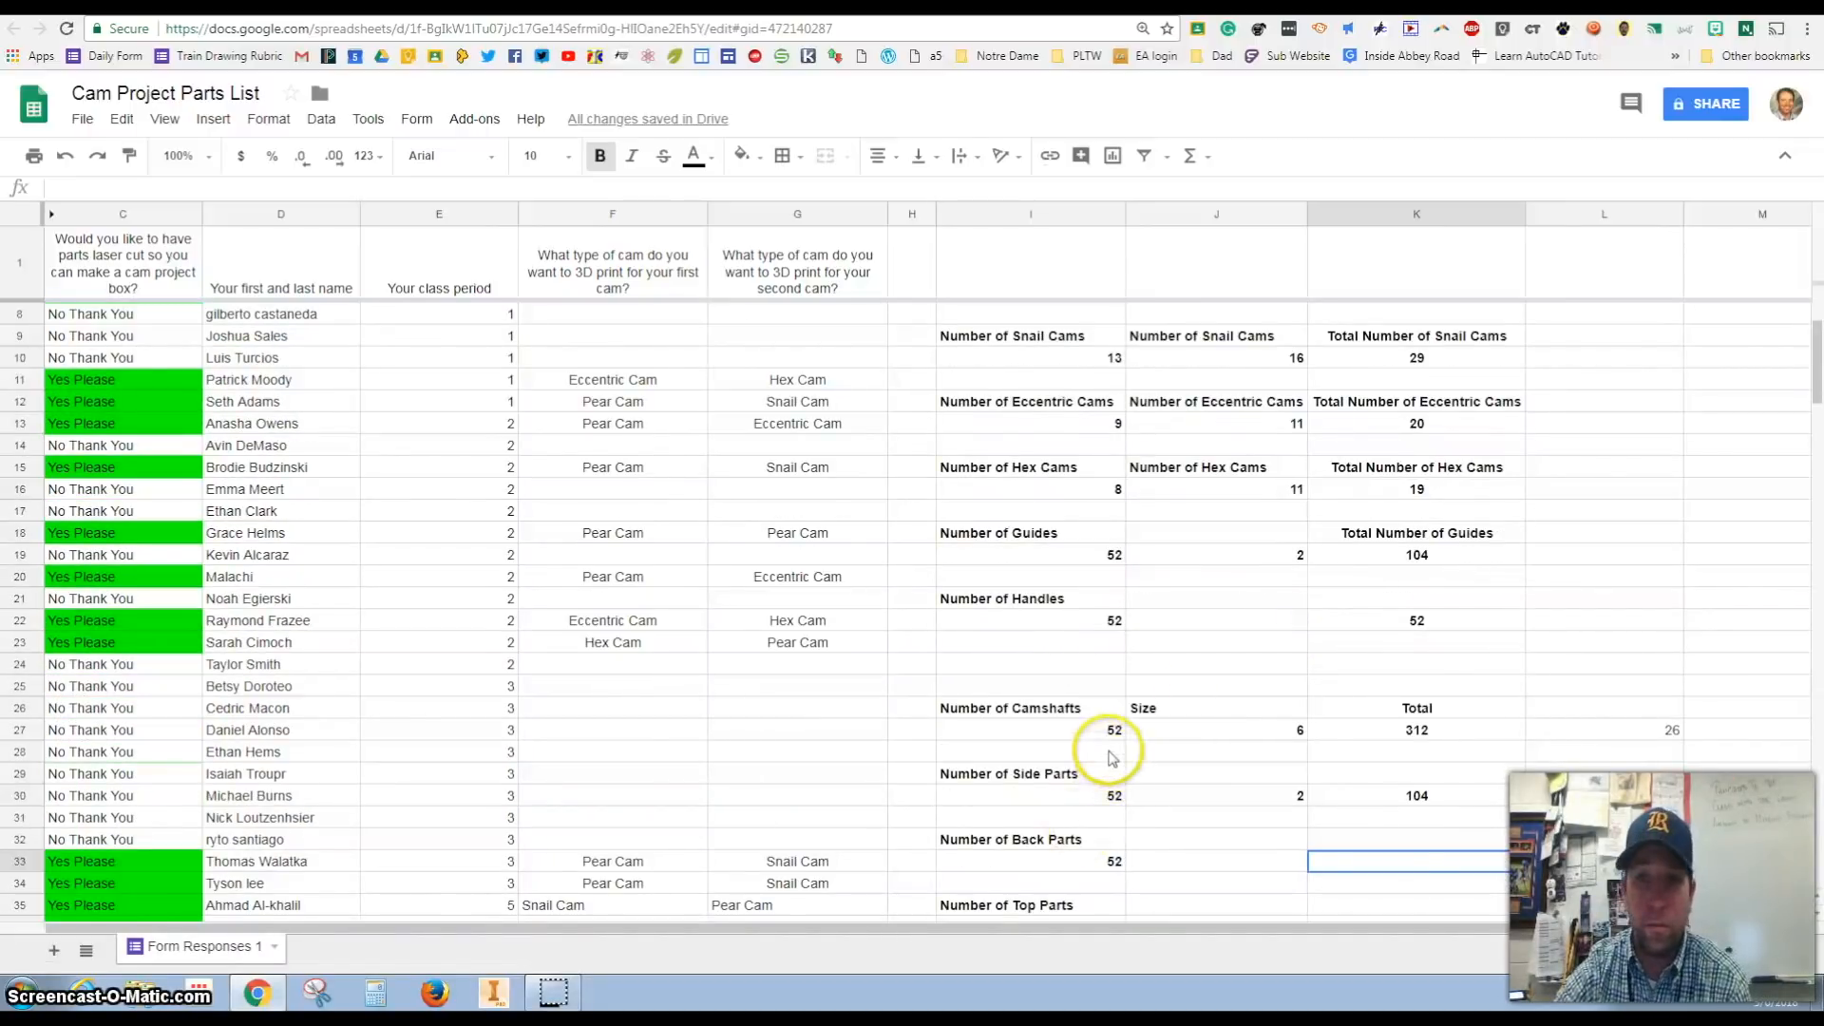
pyautogui.scroll(2, 1121, 684)
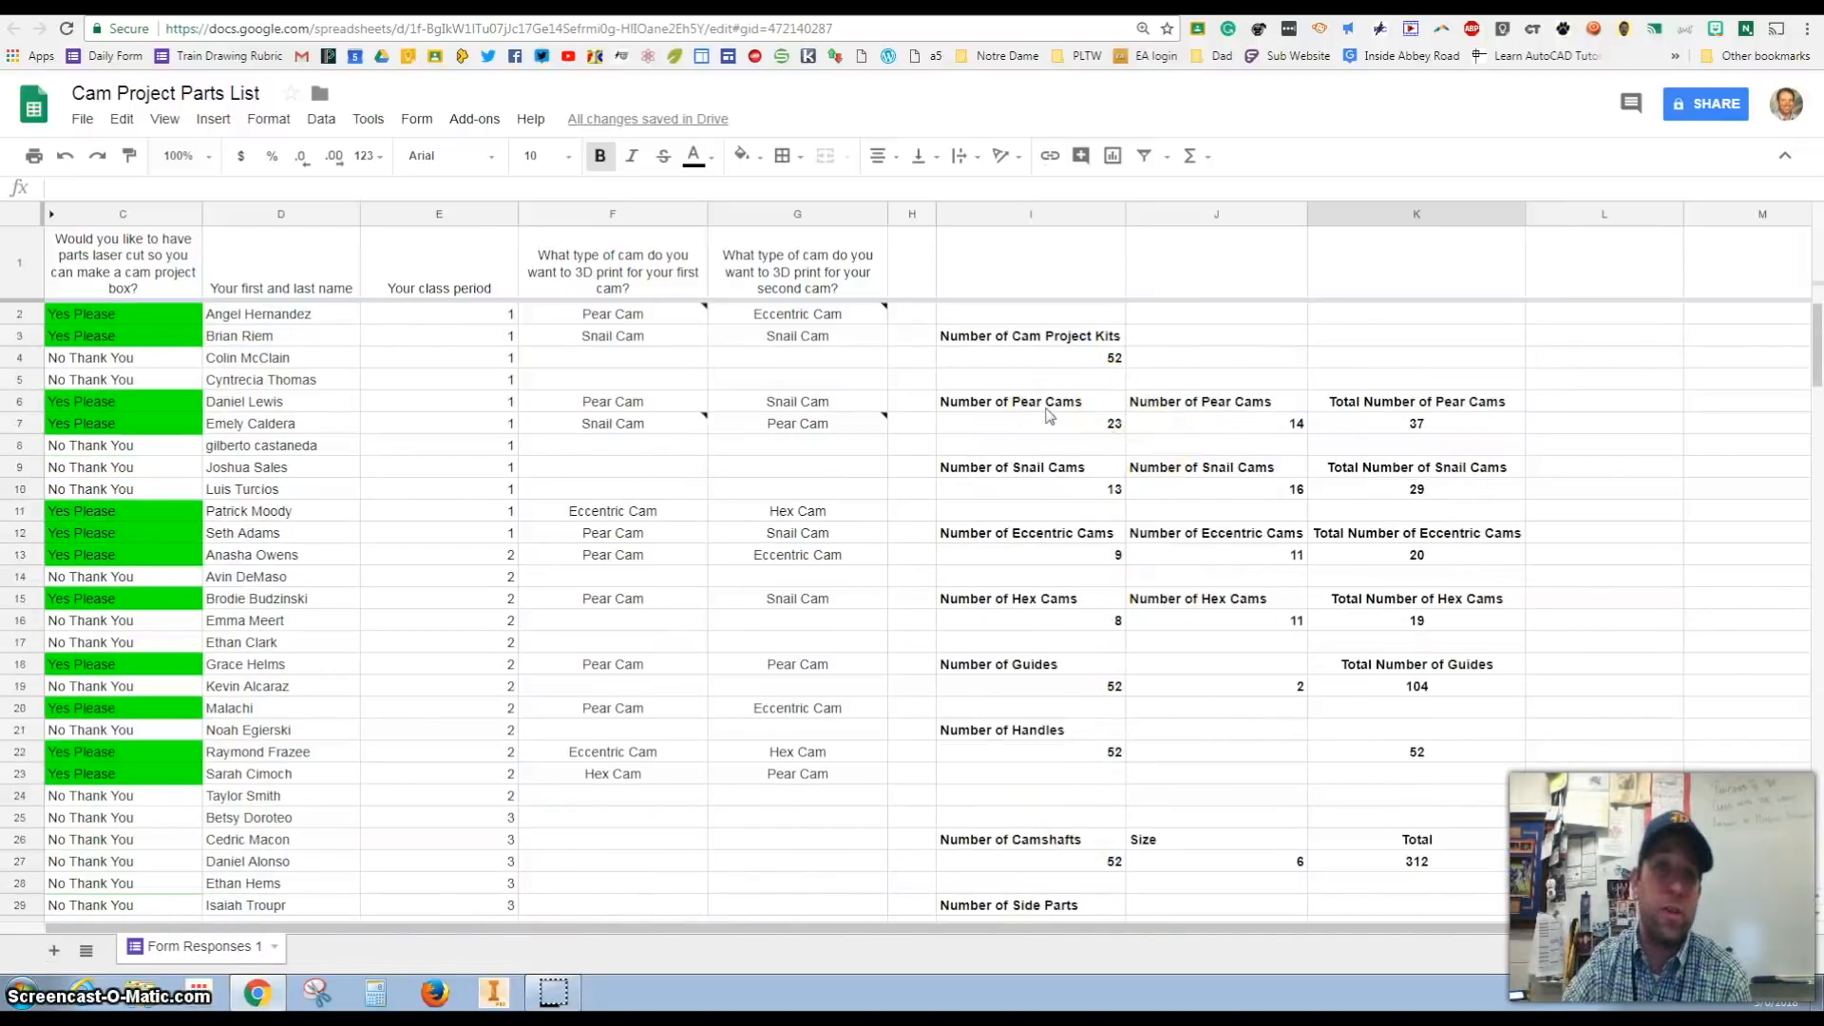